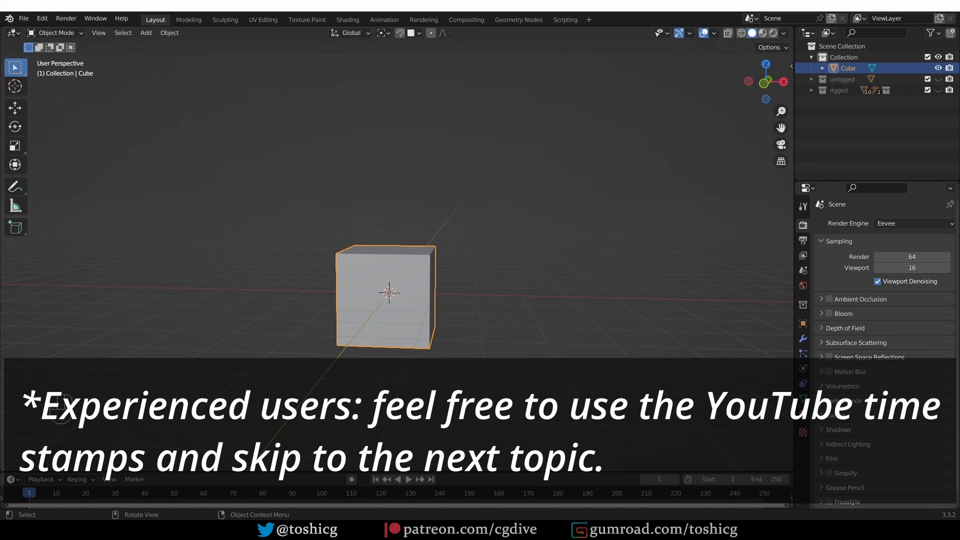
Try moving the front and rear upper corner vertices of the cube in Edit Mode
{"action": "middle_click_drag", "start_coordinate": [403, 376], "coordinate": [421, 383]}
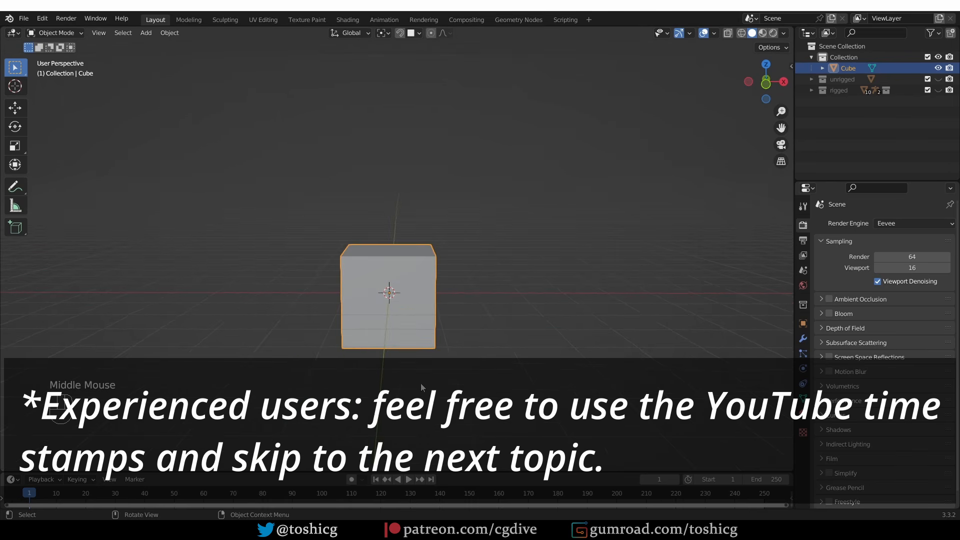
{"action": "middle_click_drag", "start_coordinate": [411, 321], "coordinate": [452, 306]}
{"action": "left_click", "coordinate": [67, 38]}
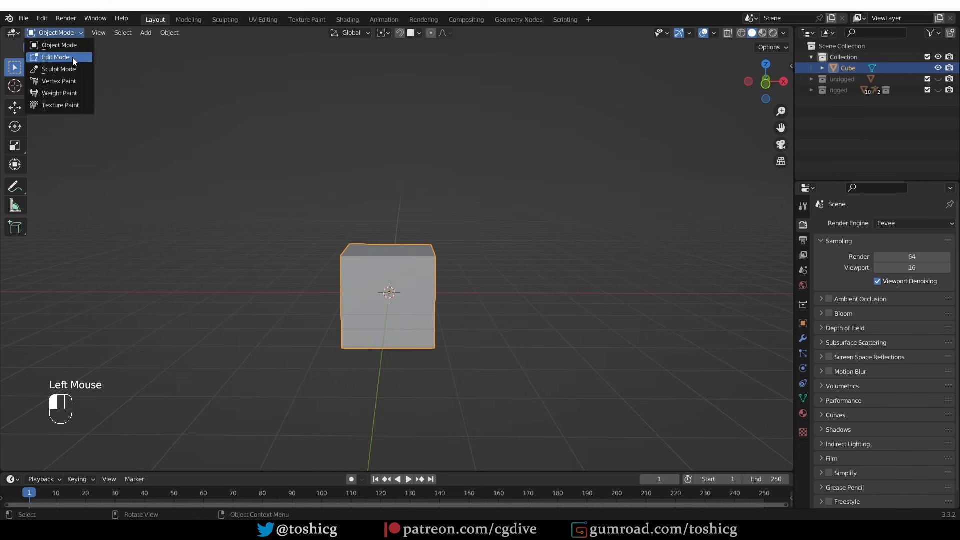
{"action": "left_click", "coordinate": [73, 58]}
{"action": "double_click", "coordinate": [434, 259]}
{"action": "key", "text": "g"}
{"action": "right_click", "coordinate": [450, 264]}
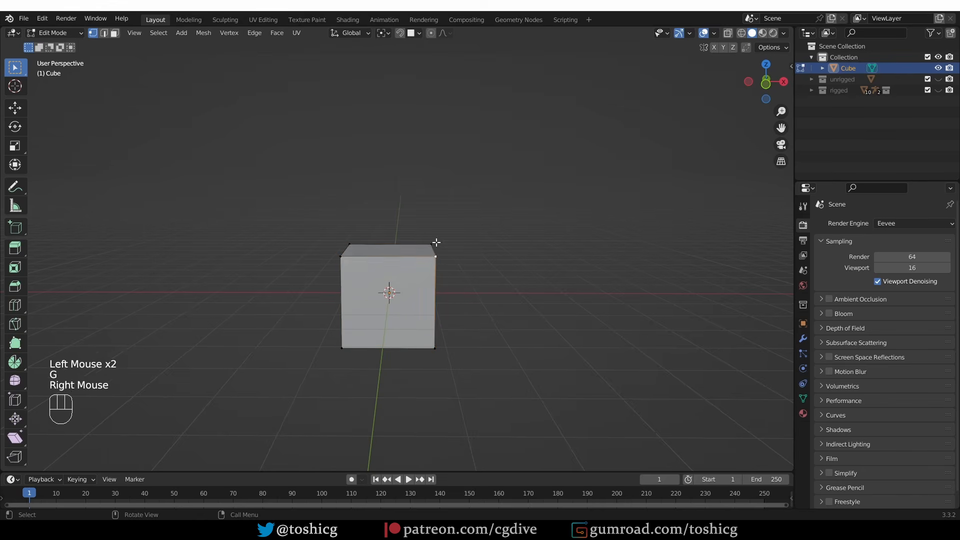
{"action": "left_click", "coordinate": [435, 243]}
{"action": "key", "text": "g"}
{"action": "right_click", "coordinate": [435, 215]}
{"action": "left_click", "coordinate": [393, 257]}
{"action": "left_click", "coordinate": [394, 258]}
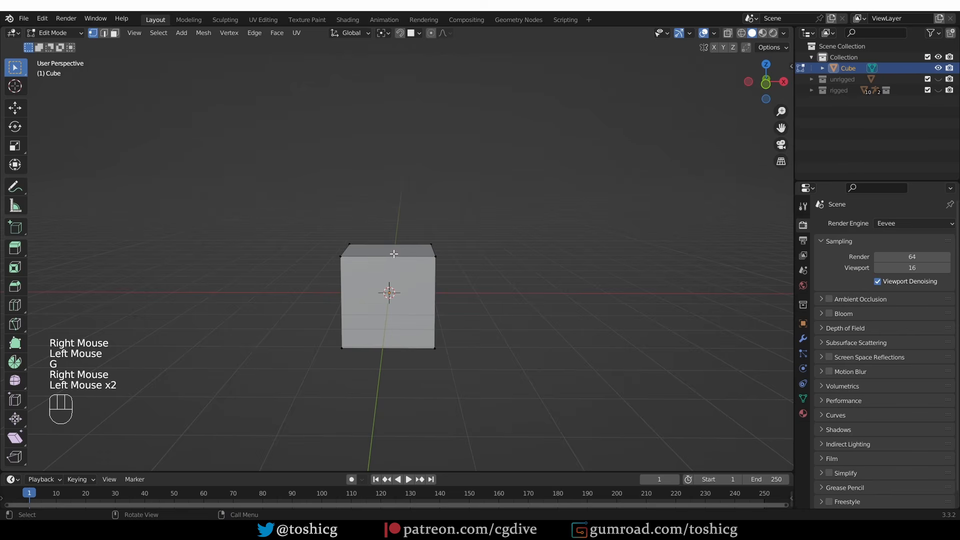
Try moving the cube's top face with face selection, and return to Object Mode
{"action": "key", "text": "3"}
{"action": "left_click", "coordinate": [395, 251]}
{"action": "key", "text": "g"}
{"action": "right_click", "coordinate": [380, 212]}
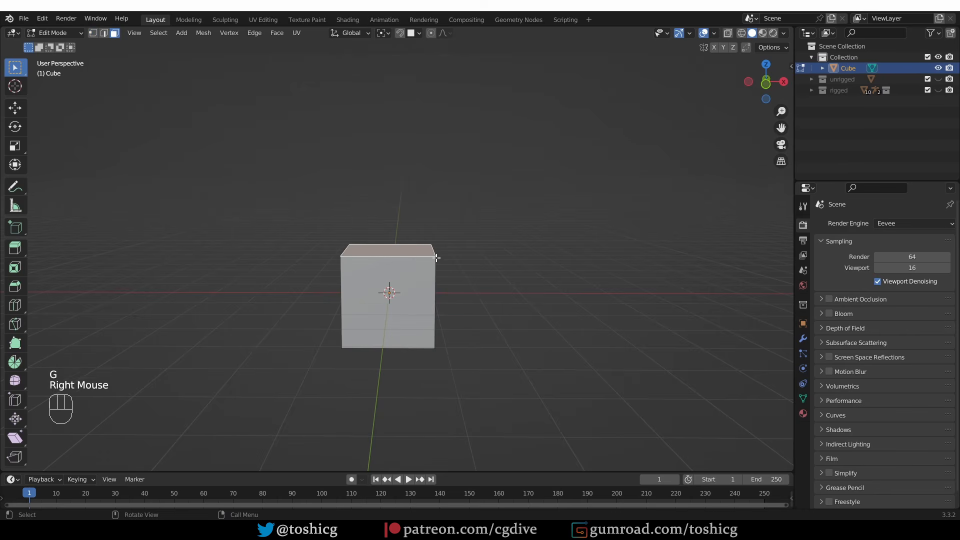
{"action": "key", "text": "g"}
{"action": "right_click", "coordinate": [506, 266]}
{"action": "key", "text": "Tab"}
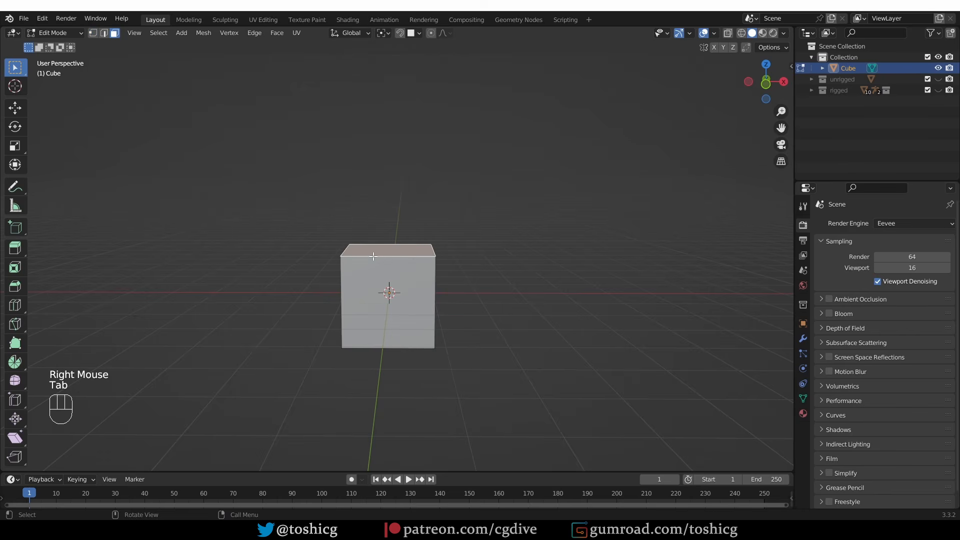
{"action": "left_click", "coordinate": [54, 32]}
{"action": "left_click", "coordinate": [50, 38]}
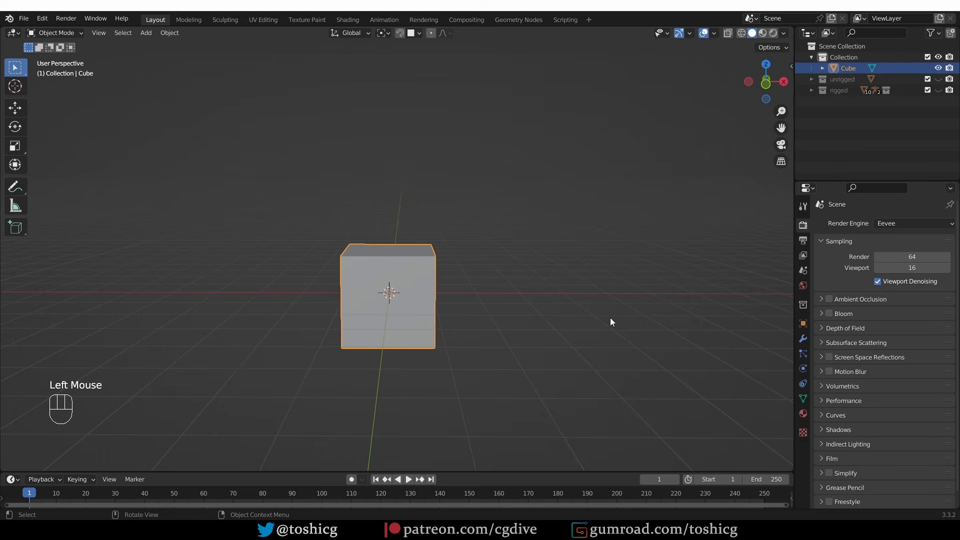
Add a Basis shape key and one further shape key to the cube
{"action": "left_click", "coordinate": [803, 397]}
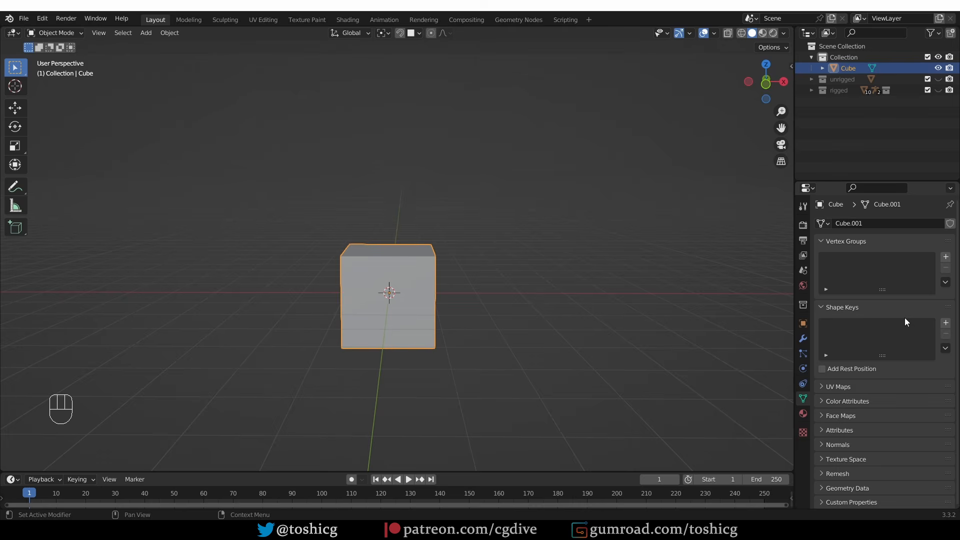
{"action": "left_click", "coordinate": [946, 324]}
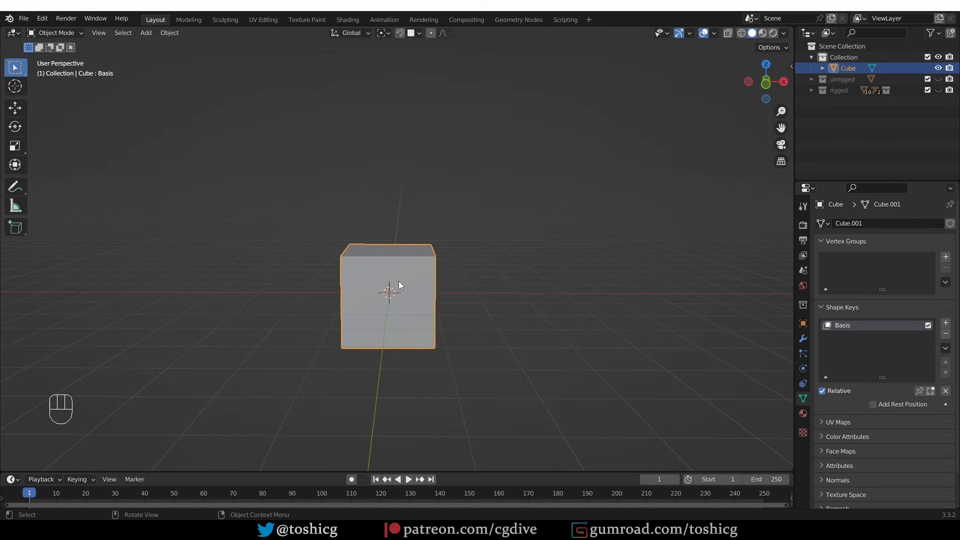
{"action": "left_click", "coordinate": [946, 323]}
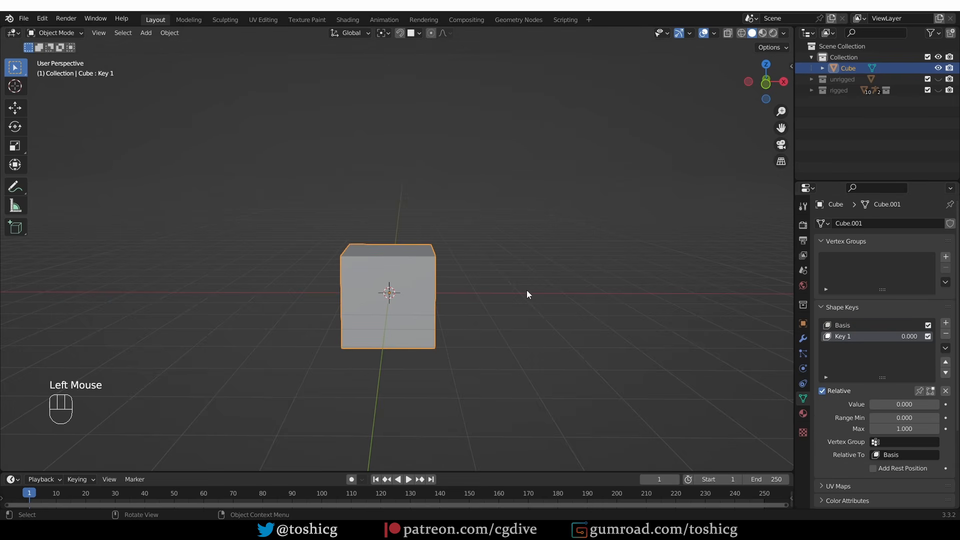
With Key 1 active, move the cube's upper vertices on the +X side about 2 m upward and outward in Edit Mode, and return to Object Mode
{"action": "left_click", "coordinate": [60, 36]}
{"action": "left_click", "coordinate": [55, 57]}
{"action": "key", "text": "1"}
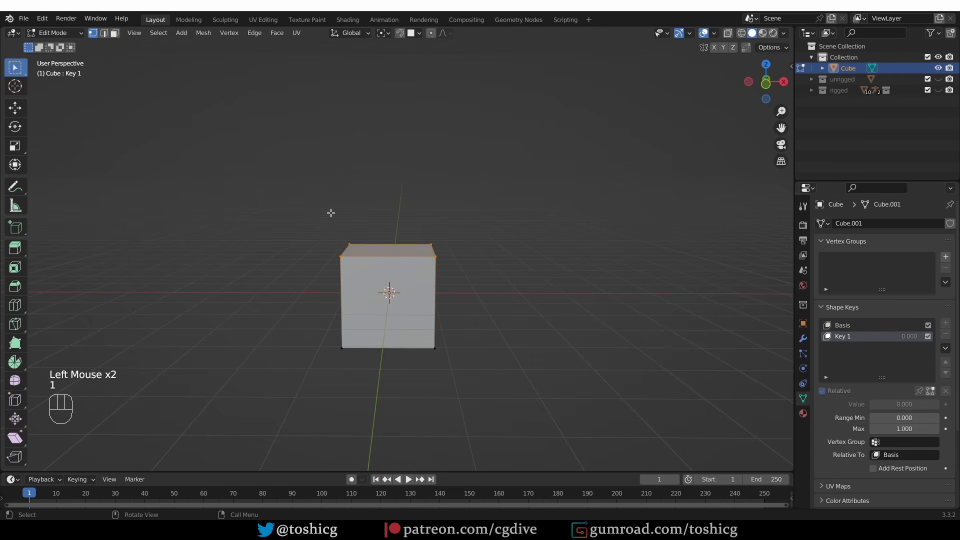
{"action": "left_click_drag", "start_coordinate": [402, 225], "coordinate": [468, 280]}
{"action": "key", "text": "g"}
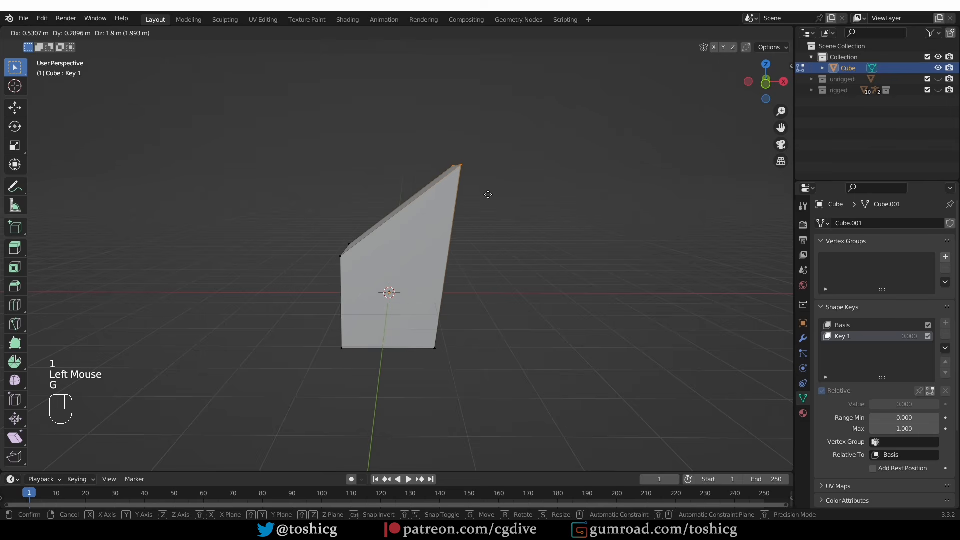
{"action": "left_click", "coordinate": [488, 200]}
{"action": "key", "text": "Tab"}
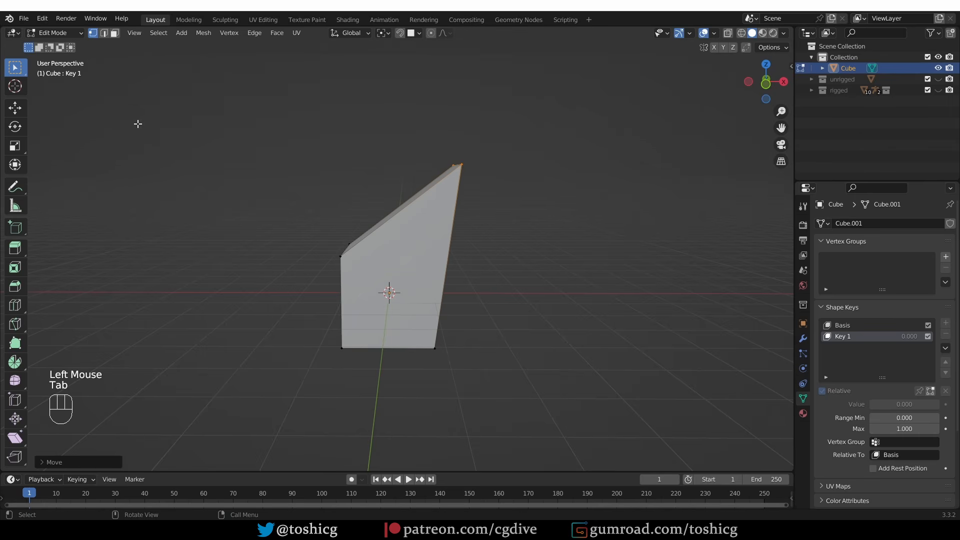
{"action": "left_click", "coordinate": [46, 34]}
{"action": "left_click", "coordinate": [49, 45]}
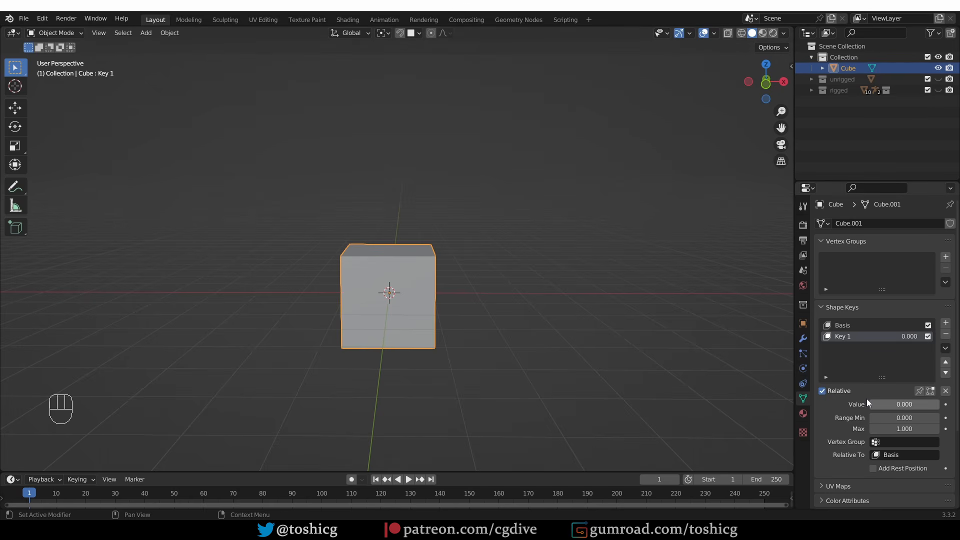
Set Key 1's range maximum to 2 and raise its value to 2.000
{"action": "left_click_drag", "start_coordinate": [874, 405], "coordinate": [939, 405]}
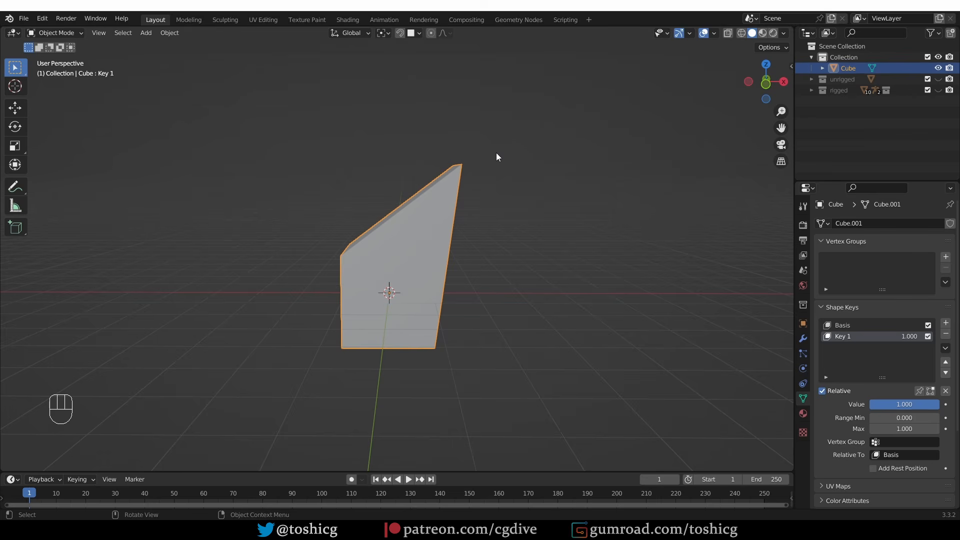
{"action": "middle_click", "coordinate": [483, 363]}
{"action": "left_click", "coordinate": [909, 430]}
{"action": "type", "text": "2"}
{"action": "key", "text": "Return"}
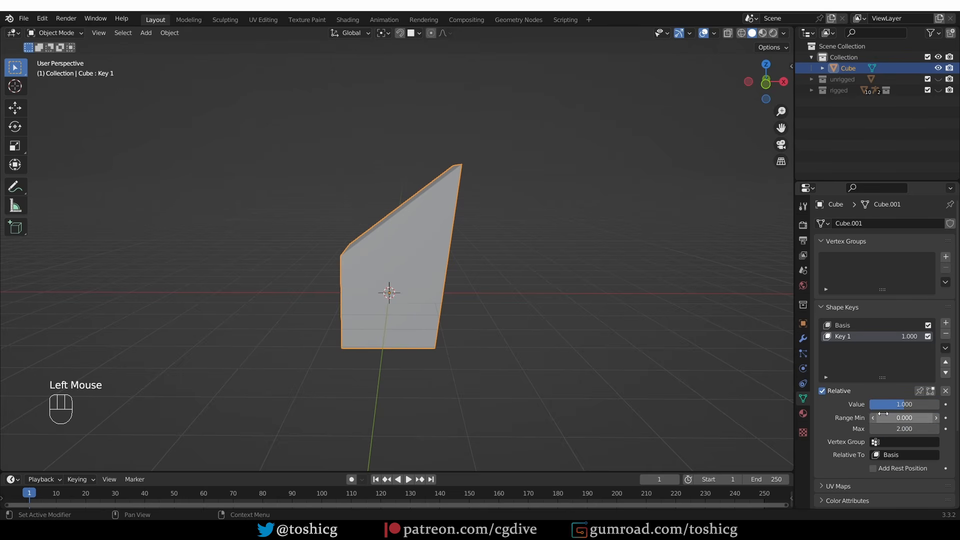
{"action": "left_click_drag", "start_coordinate": [881, 406], "coordinate": [916, 407]}
{"action": "middle_click_drag", "start_coordinate": [544, 314], "coordinate": [478, 154]}
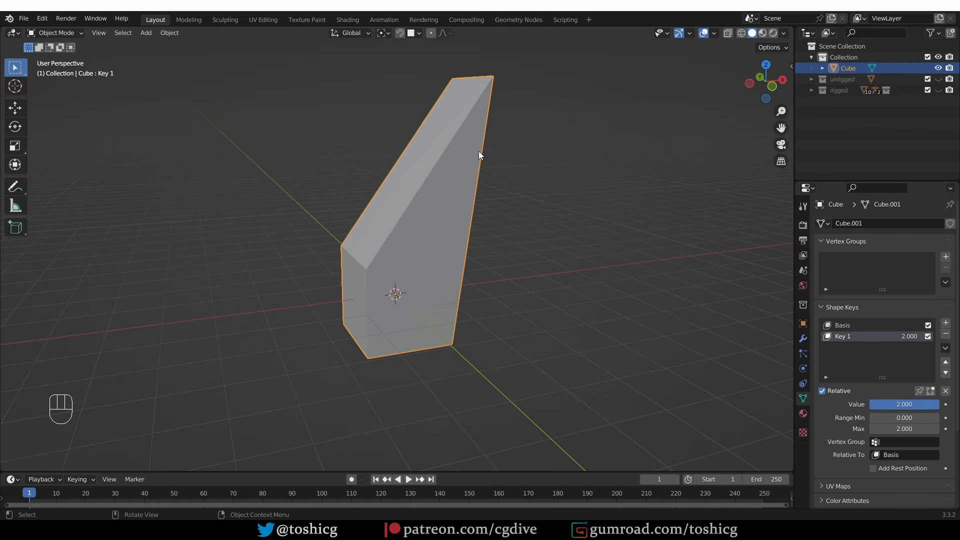
Set Key 1's range minimum to -1 and lower its value to about -0.81
{"action": "left_click", "coordinate": [917, 418]}
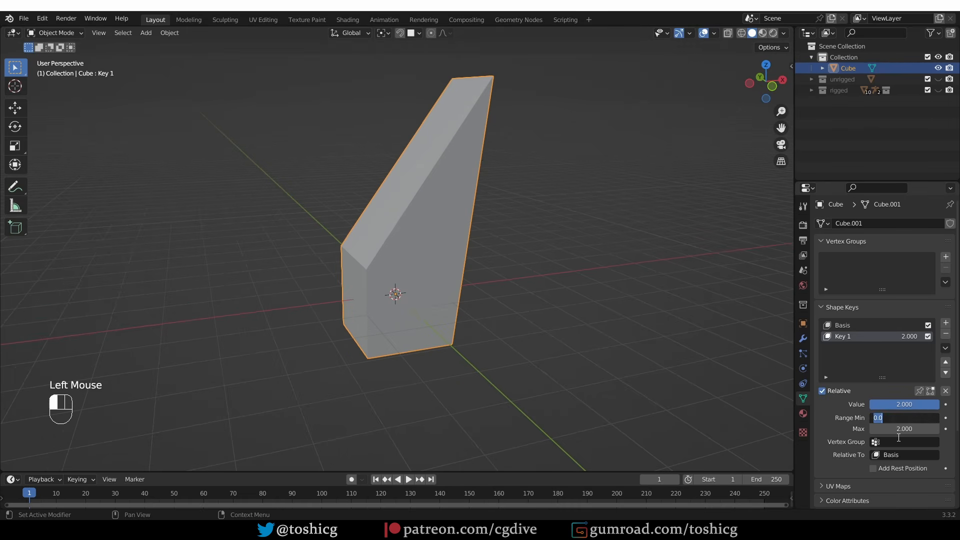
{"action": "type", "text": "-1"}
{"action": "key", "text": "Return"}
{"action": "left_click_drag", "start_coordinate": [900, 404], "coordinate": [835, 405]}
{"action": "middle_click_drag", "start_coordinate": [671, 403], "coordinate": [563, 392]}
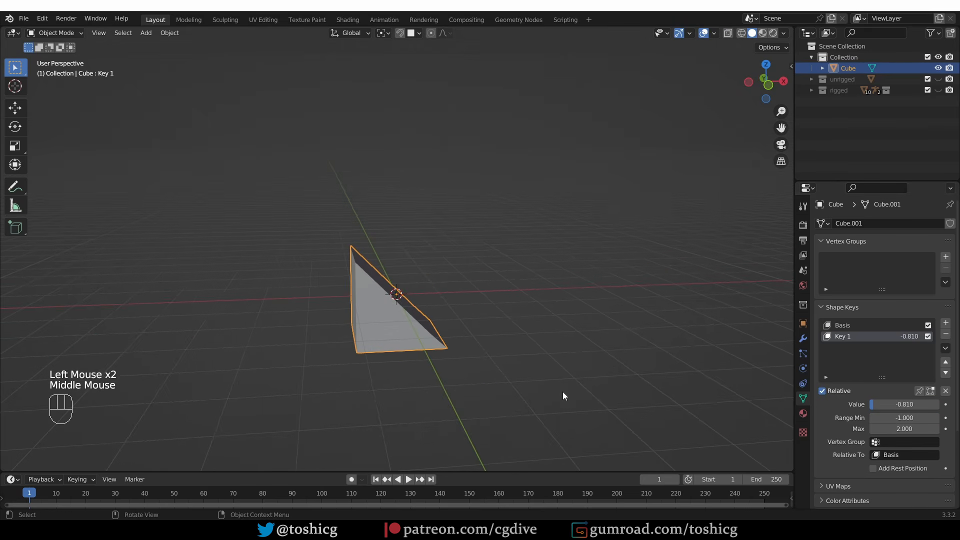
Restore Key 1's range to a minimum of 0 and a maximum of 1
{"action": "left_click", "coordinate": [894, 417]}
{"action": "type", "text": "0"}
{"action": "key", "text": "Tab"}
{"action": "type", "text": "1"}
{"action": "key", "text": "Return"}
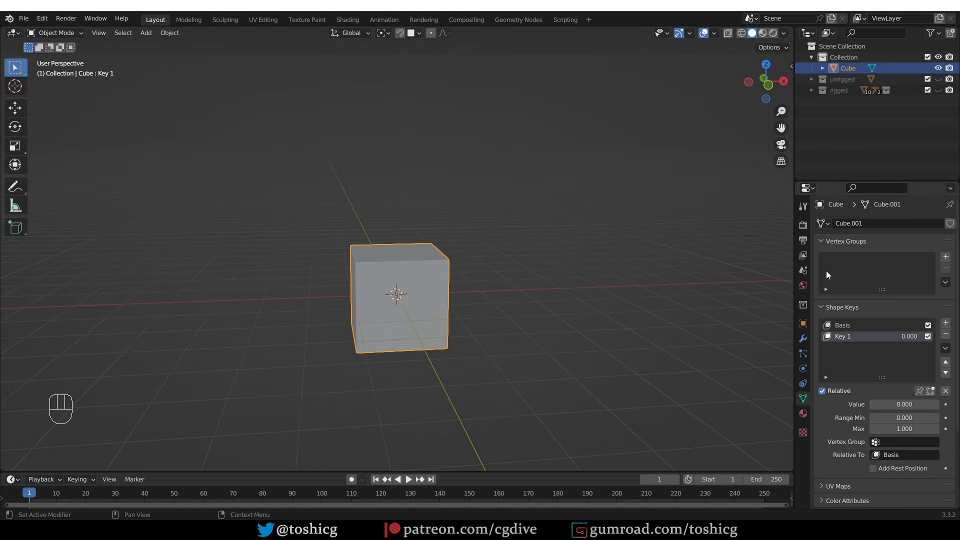
Hide the cube's collection, show the unrigged collection, and select the head mesh
{"action": "left_click", "coordinate": [939, 57]}
{"action": "left_click", "coordinate": [939, 79]}
{"action": "scroll", "coordinate": [398, 200], "scroll_direction": "up", "scroll_amount": 6}
{"action": "middle_click_drag", "start_coordinate": [396, 220], "coordinate": [404, 241]}
{"action": "left_click", "coordinate": [429, 226]}
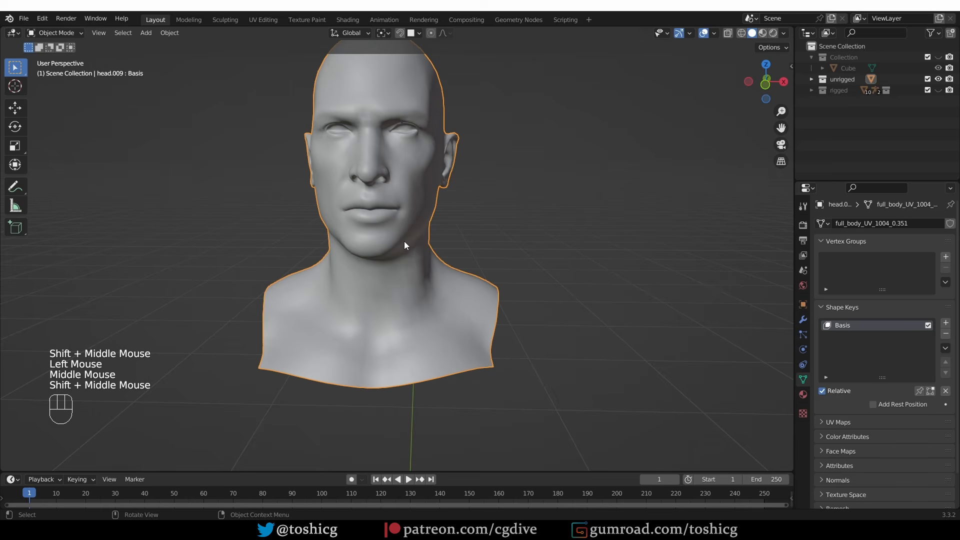
Replace the head's Basis shape key with a new one and add a second shape key named smile
{"action": "left_click", "coordinate": [946, 334]}
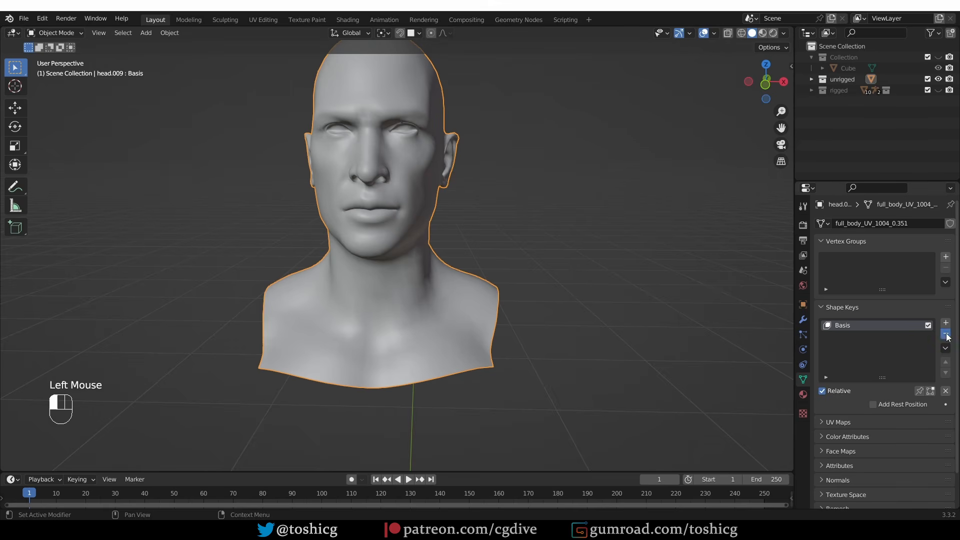
{"action": "left_click", "coordinate": [946, 324]}
{"action": "left_click", "coordinate": [945, 324]}
{"action": "double_click", "coordinate": [861, 339]}
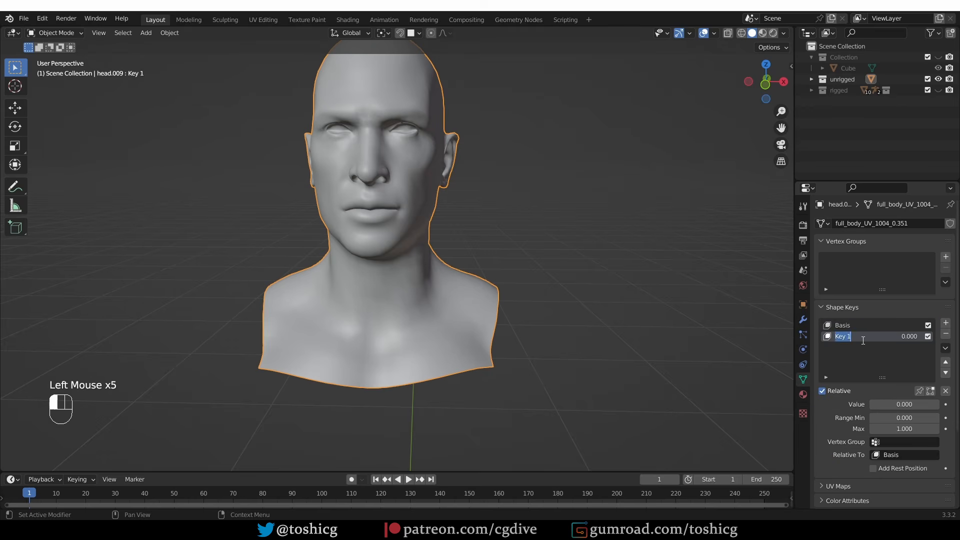
{"action": "type", "text": "smile"}
{"action": "key", "text": "Return"}
In Edit Mode, pull the mouth corner on the +X side up and outward using proportional editing with a size of about 0.03 m
{"action": "middle_click_drag", "start_coordinate": [575, 285], "coordinate": [536, 274]}
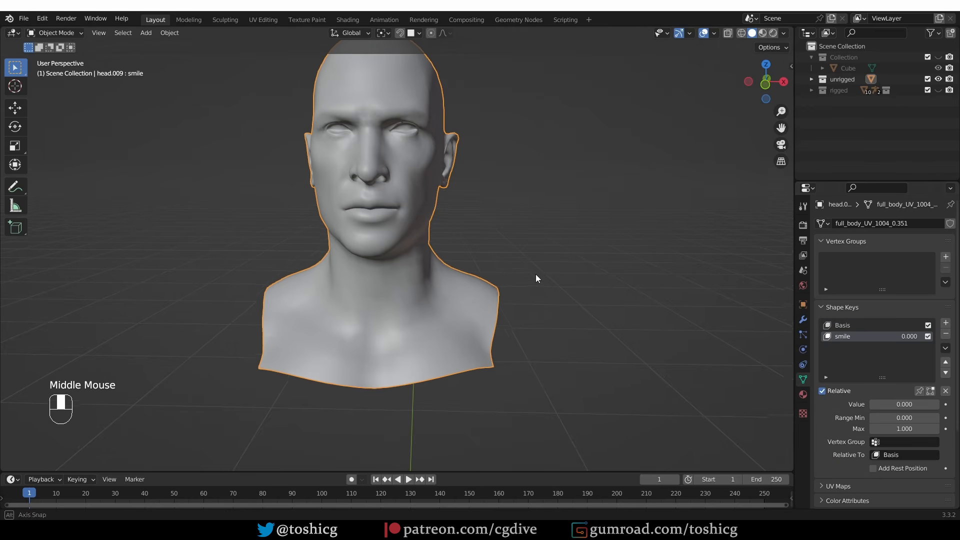
{"action": "key", "text": "Tab"}
{"action": "key", "text": "Tab"}
{"action": "key", "text": "Tab"}
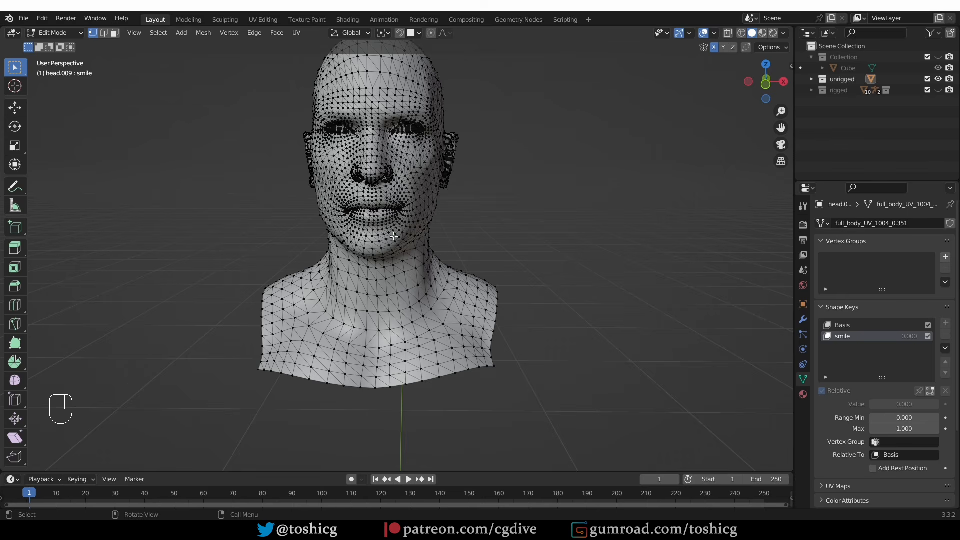
{"action": "left_click", "coordinate": [431, 34]}
{"action": "scroll", "coordinate": [410, 209], "scroll_direction": "up", "scroll_amount": 3}
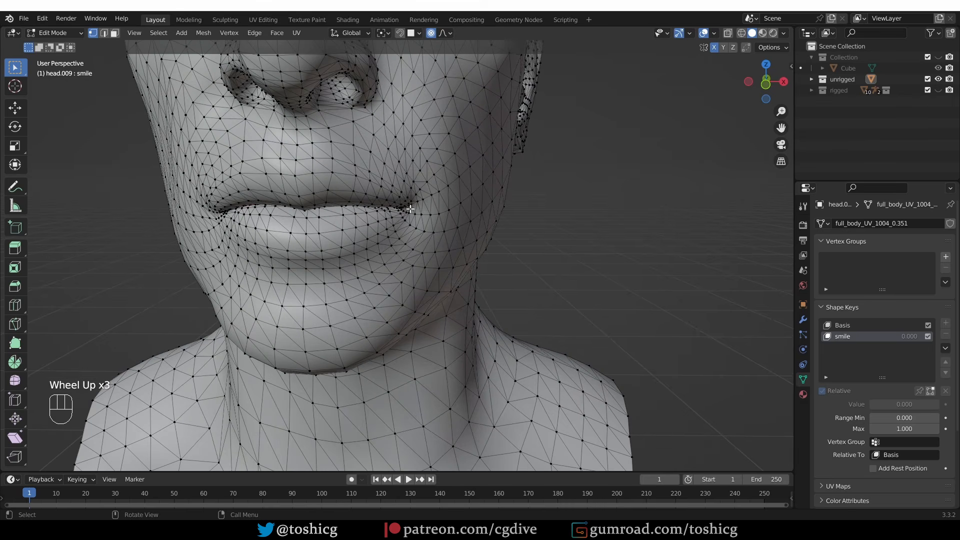
{"action": "left_click", "coordinate": [410, 209]}
{"action": "middle_click_drag", "start_coordinate": [410, 209], "coordinate": [417, 198]}
{"action": "key", "text": "g"}
{"action": "scroll", "coordinate": [426, 188], "scroll_direction": "up", "scroll_amount": 4}
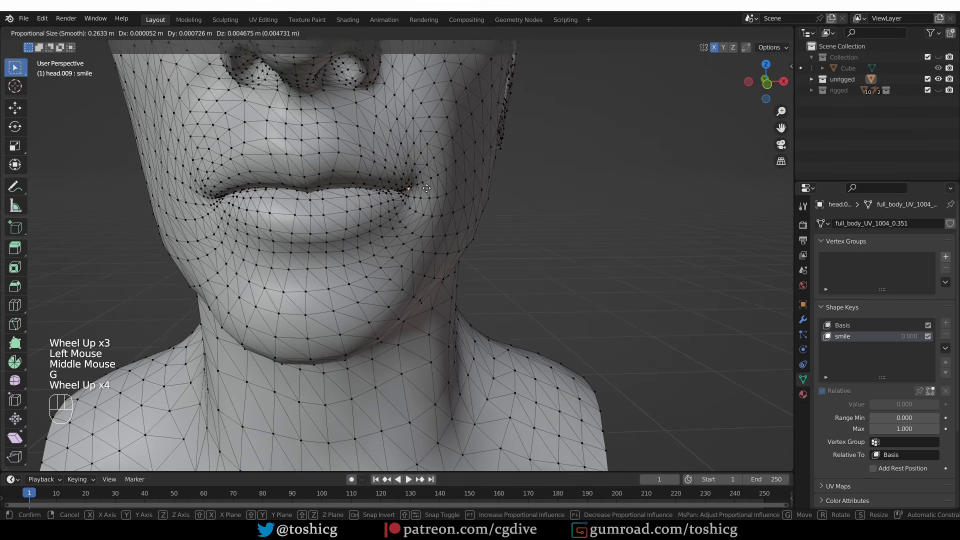
{"action": "scroll", "coordinate": [427, 188], "scroll_direction": "up", "scroll_amount": 7}
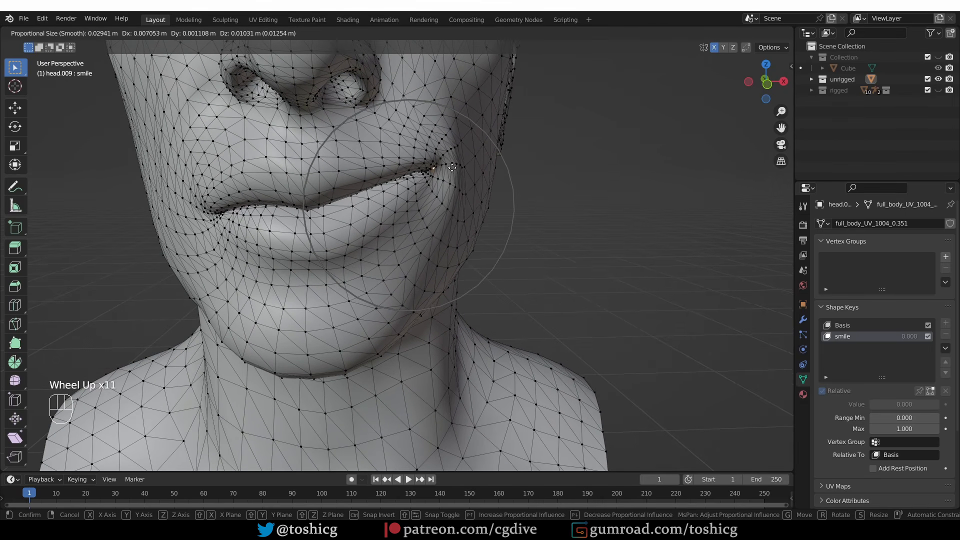
{"action": "left_click", "coordinate": [453, 165]}
Return to Object Mode and set the smile shape key's value to 1.000
{"action": "scroll", "coordinate": [465, 170], "scroll_direction": "down", "scroll_amount": 2}
{"action": "mouse_move", "coordinate": [454, 165]}
{"action": "middle_mouse_down"}
{"action": "mouse_move", "coordinate": [512, 188]}
{"action": "mouse_move", "coordinate": [560, 190]}
{"action": "middle_mouse_up"}
{"action": "key", "text": "z"}
{"action": "key", "text": "z"}
{"action": "key", "text": "Tab"}
{"action": "left_click_drag", "start_coordinate": [888, 404], "coordinate": [939, 404]}
{"action": "middle_click_drag", "start_coordinate": [478, 419], "coordinate": [486, 420]}
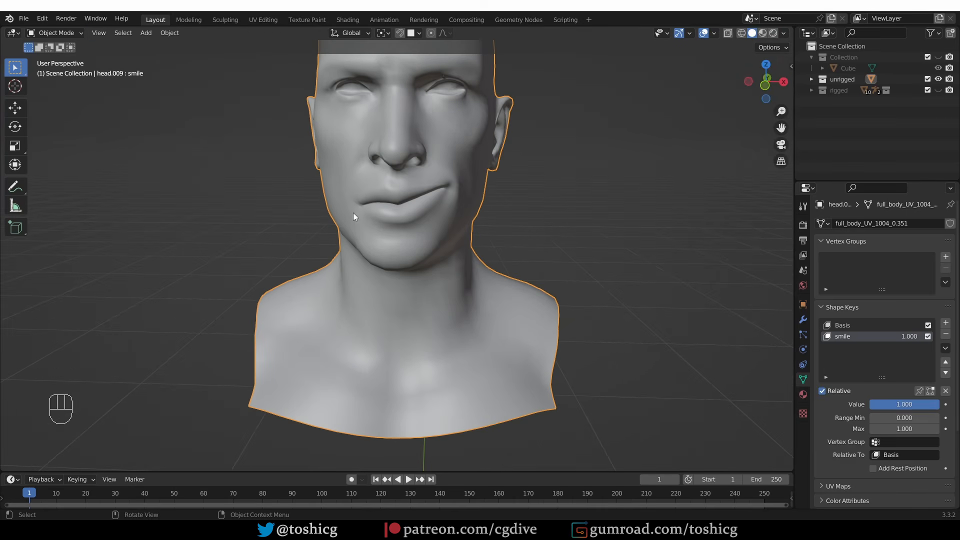
In Sculpt Mode, turn off X symmetry and refine the raised mouth corner and surrounding cheek with Grab brush strokes
{"action": "left_click", "coordinate": [65, 36]}
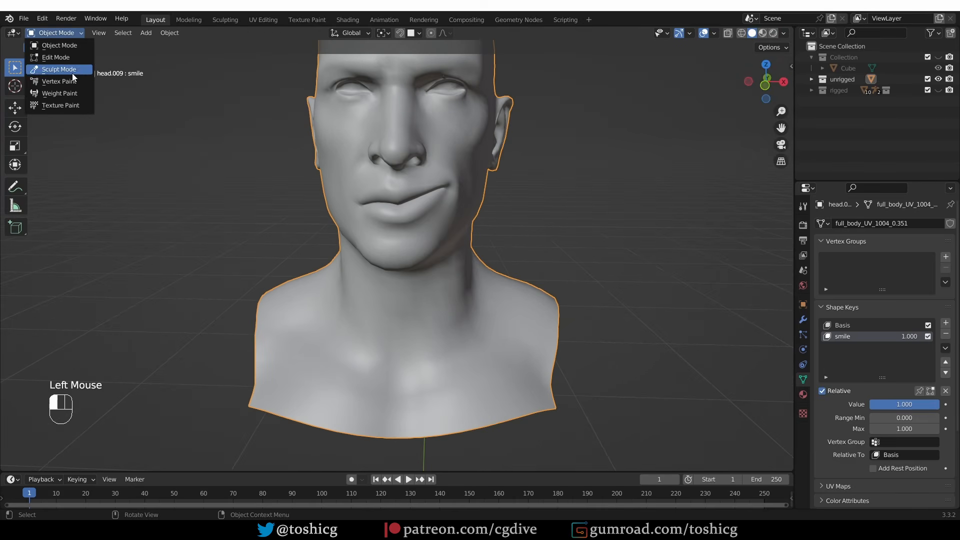
{"action": "left_click", "coordinate": [58, 69]}
{"action": "left_click", "coordinate": [624, 47]}
{"action": "left_click_drag", "start_coordinate": [451, 197], "coordinate": [410, 197]}
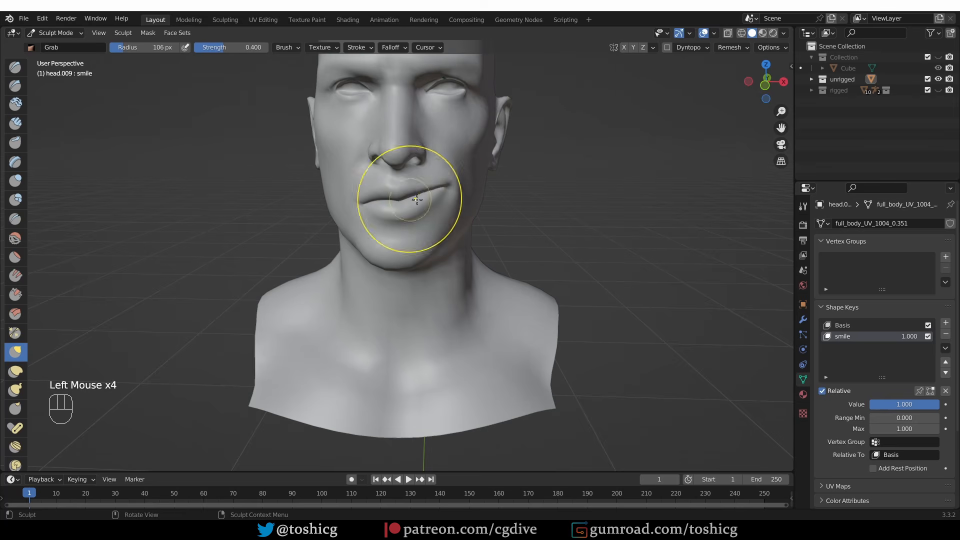
{"action": "mouse_move", "coordinate": [409, 197]}
{"action": "left_mouse_down"}
{"action": "mouse_move", "coordinate": [448, 182]}
{"action": "mouse_move", "coordinate": [440, 193]}
{"action": "left_mouse_up"}
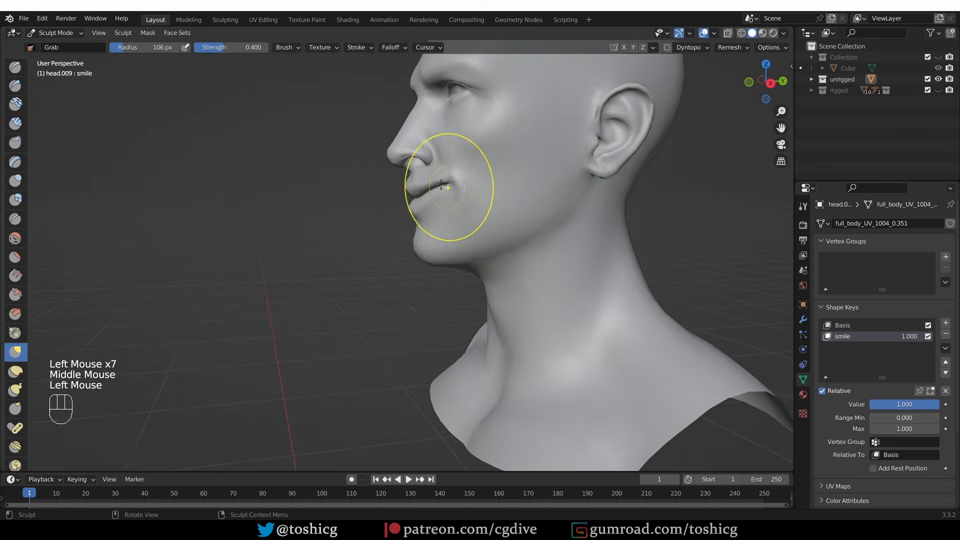
{"action": "left_click_drag", "start_coordinate": [437, 197], "coordinate": [435, 190]}
{"action": "mouse_move", "coordinate": [434, 190]}
{"action": "middle_mouse_down"}
{"action": "mouse_move", "coordinate": [472, 215]}
{"action": "mouse_move", "coordinate": [439, 191]}
{"action": "middle_mouse_up"}
{"action": "left_click_drag", "start_coordinate": [440, 191], "coordinate": [445, 195]}
{"action": "left_click_drag", "start_coordinate": [445, 195], "coordinate": [451, 199]}
{"action": "middle_click_drag", "start_coordinate": [451, 199], "coordinate": [390, 198]}
{"action": "left_click_drag", "start_coordinate": [455, 197], "coordinate": [450, 199]}
{"action": "middle_click_drag", "start_coordinate": [420, 200], "coordinate": [457, 204]}
{"action": "left_click_drag", "start_coordinate": [453, 202], "coordinate": [456, 205]}
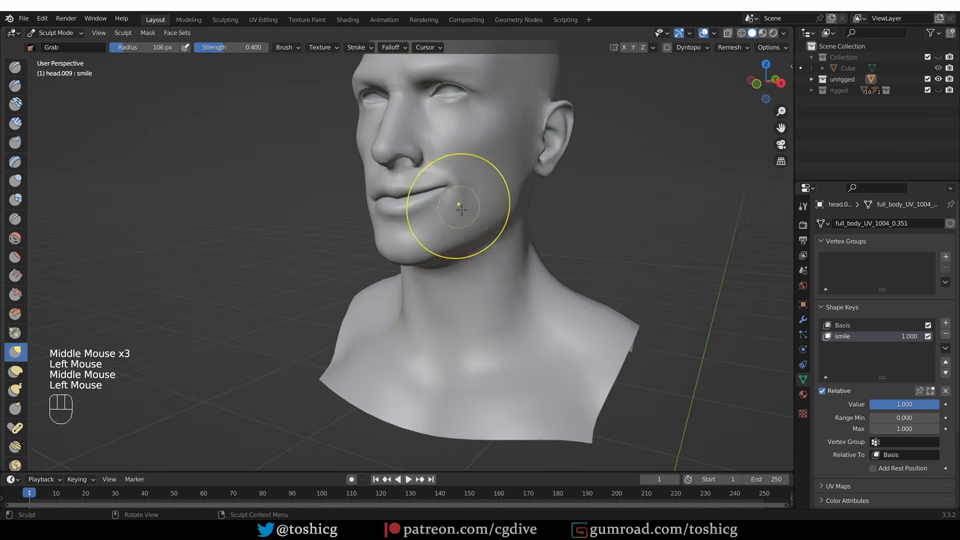
{"action": "middle_click_drag", "start_coordinate": [457, 205], "coordinate": [502, 210]}
Switch the head from Sculpt Mode back to Object Mode
{"action": "key", "text": "Tab"}
{"action": "key", "text": "Tab"}
{"action": "left_click", "coordinate": [42, 18]}
{"action": "left_click", "coordinate": [38, 32]}
{"action": "left_click", "coordinate": [50, 46]}
Show the rigged collection and hide the unrigged one to view the head with its face rig
{"action": "middle_click_drag", "start_coordinate": [428, 250], "coordinate": [448, 302], "text": "shift"}
{"action": "scroll", "coordinate": [448, 302], "scroll_direction": "down", "scroll_amount": 1}
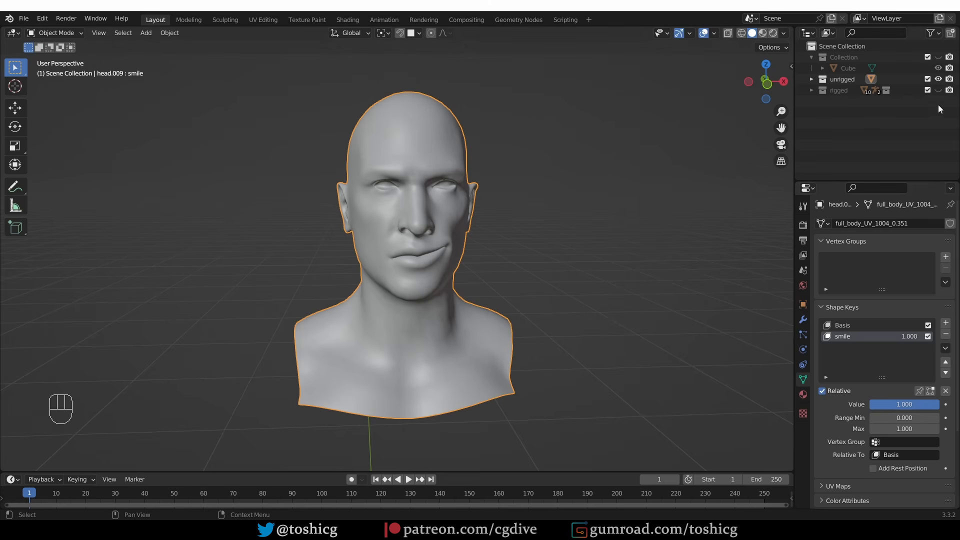
{"action": "left_click", "coordinate": [938, 90]}
{"action": "left_click", "coordinate": [938, 79]}
{"action": "middle_click_drag", "start_coordinate": [505, 265], "coordinate": [410, 252]}
{"action": "scroll", "coordinate": [410, 252], "scroll_direction": "up", "scroll_amount": 1}
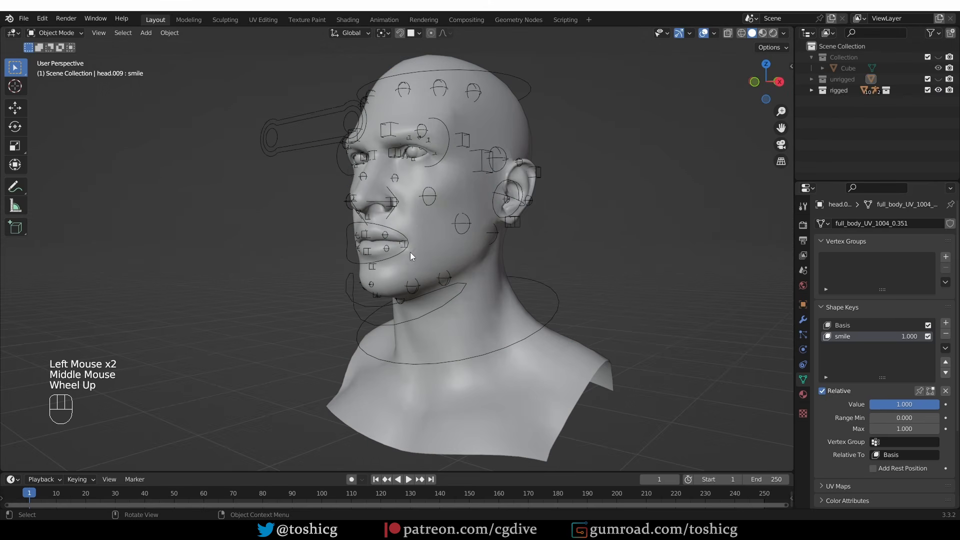
Select the rigged head mesh and add a Basis shape key to it
{"action": "middle_click", "coordinate": [358, 335]}
{"action": "middle_click_drag", "start_coordinate": [358, 335], "coordinate": [341, 311]}
{"action": "left_click", "coordinate": [364, 350]}
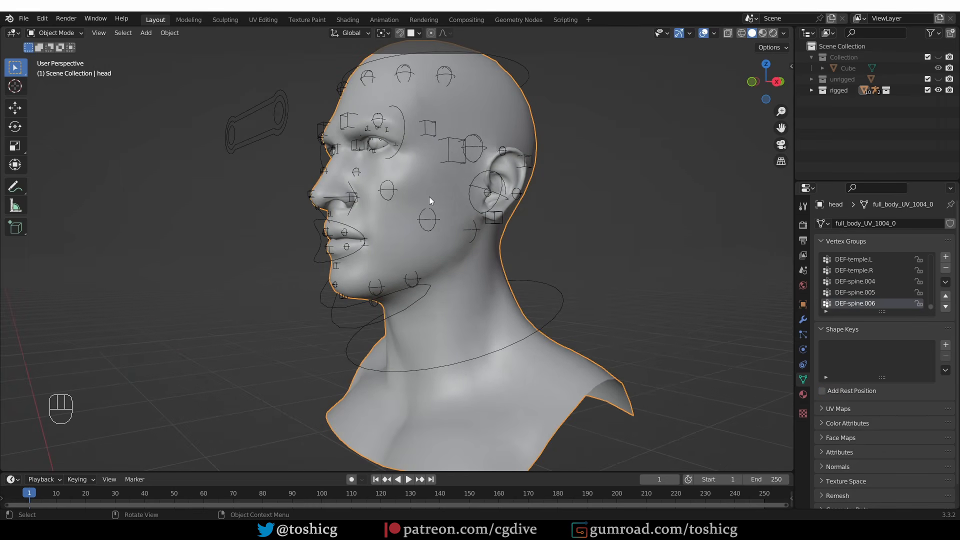
{"action": "left_click", "coordinate": [945, 346]}
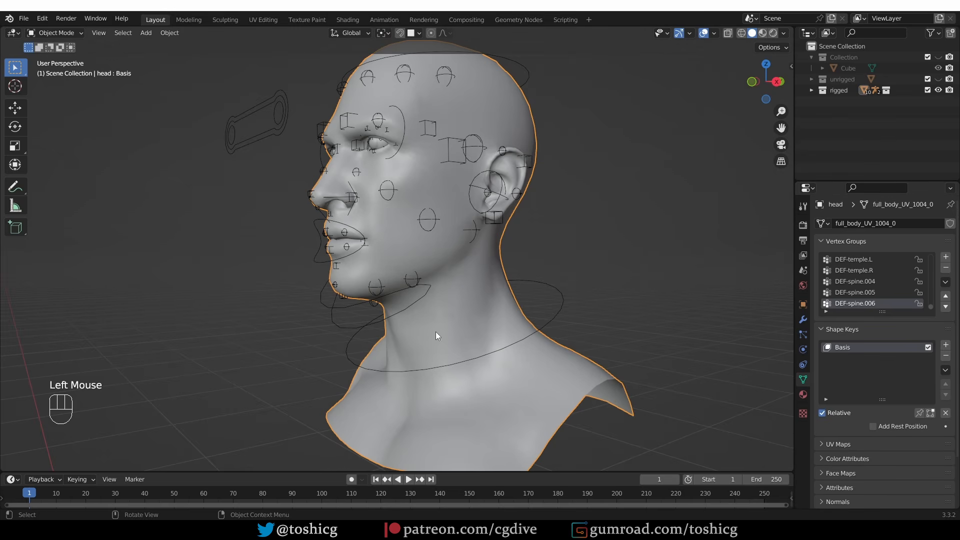
Put the face rig in Pose Mode and rotate the jaw_master bone downward to open the mouth wide
{"action": "left_click", "coordinate": [337, 305]}
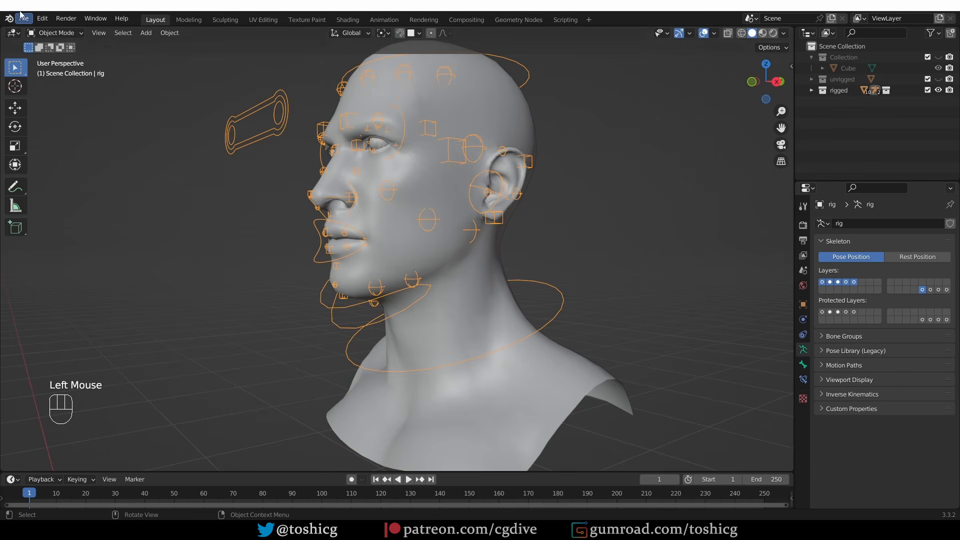
{"action": "left_click", "coordinate": [55, 33]}
{"action": "left_click", "coordinate": [75, 66]}
{"action": "left_click", "coordinate": [362, 301]}
{"action": "left_click", "coordinate": [15, 126]}
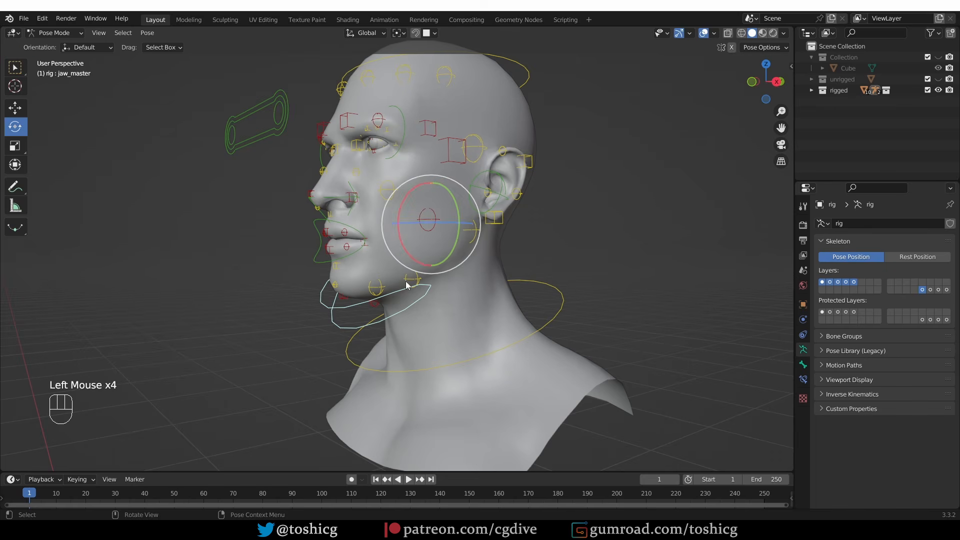
{"action": "left_click_drag", "start_coordinate": [400, 239], "coordinate": [402, 251]}
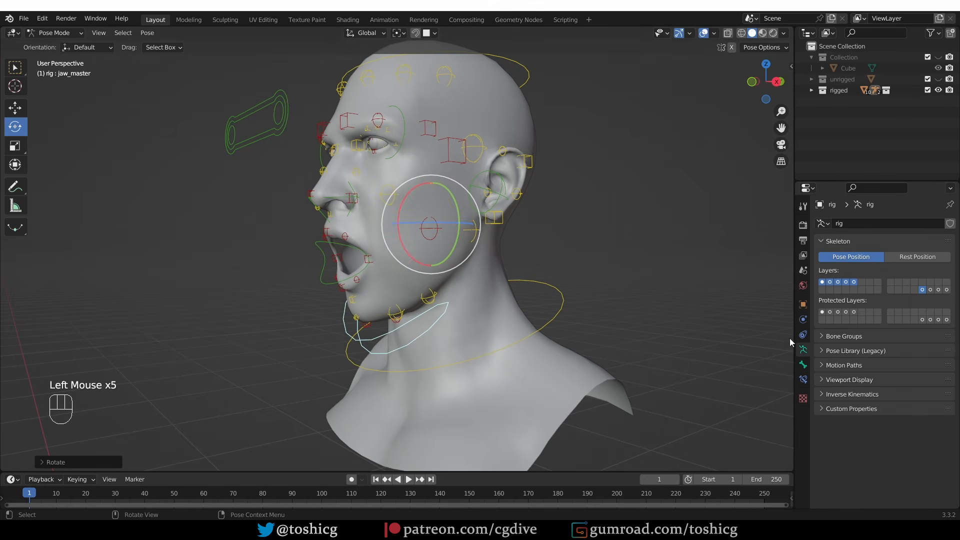
Return to Object Mode, select the head and save its Armature modifier's open-mouth deformation as a shape key, keeping the modifier
{"action": "left_click", "coordinate": [54, 32]}
{"action": "left_click", "coordinate": [47, 39]}
{"action": "key", "text": "ctrl+z"}
{"action": "left_click", "coordinate": [490, 105]}
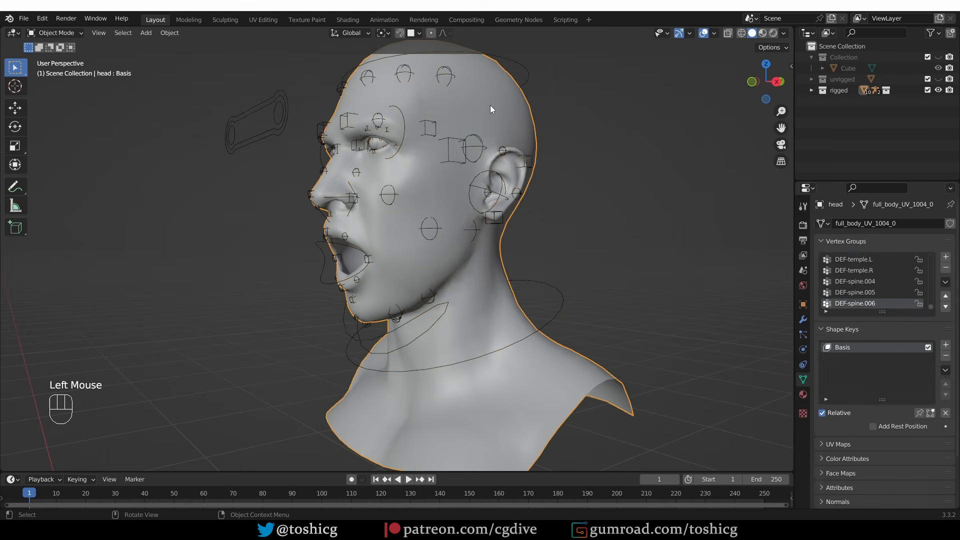
{"action": "left_click", "coordinate": [804, 320]}
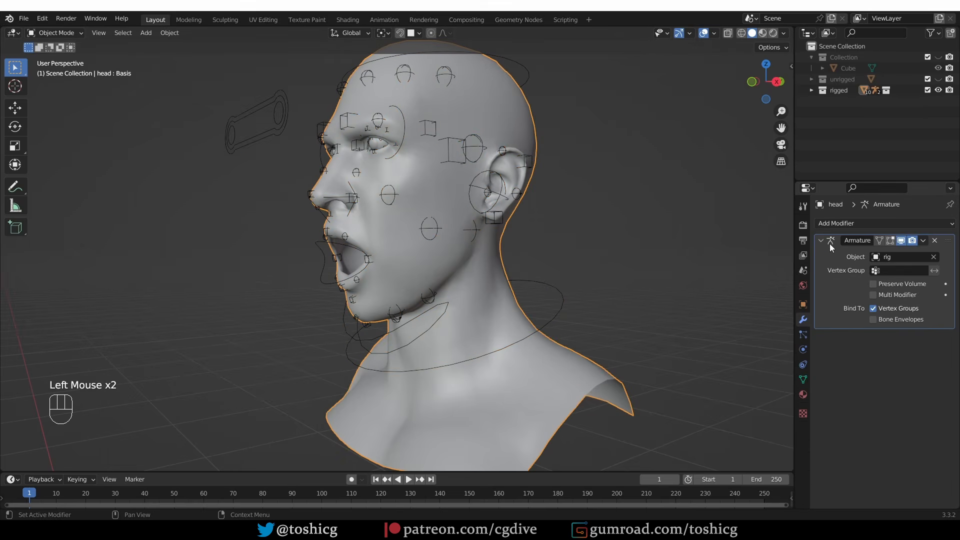
{"action": "left_click", "coordinate": [923, 241]}
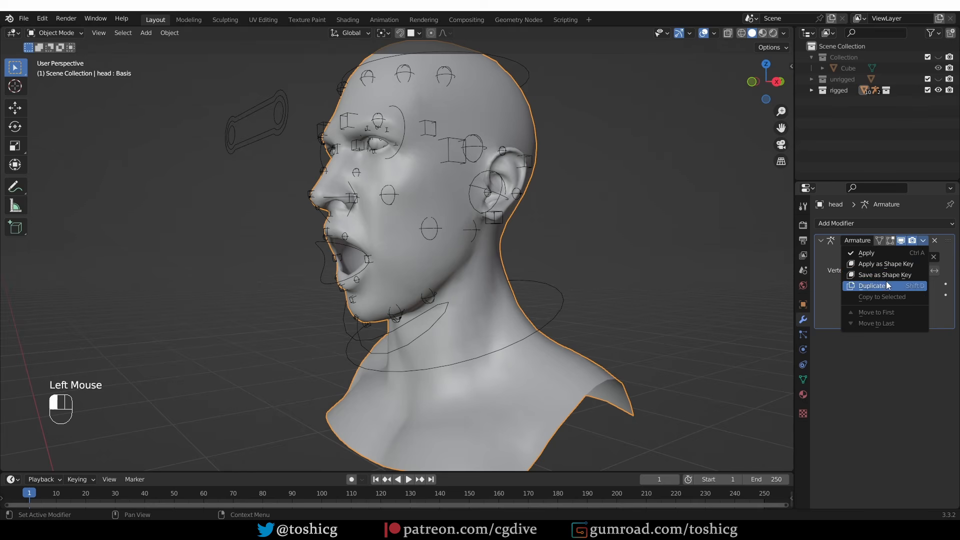
{"action": "left_click", "coordinate": [908, 276]}
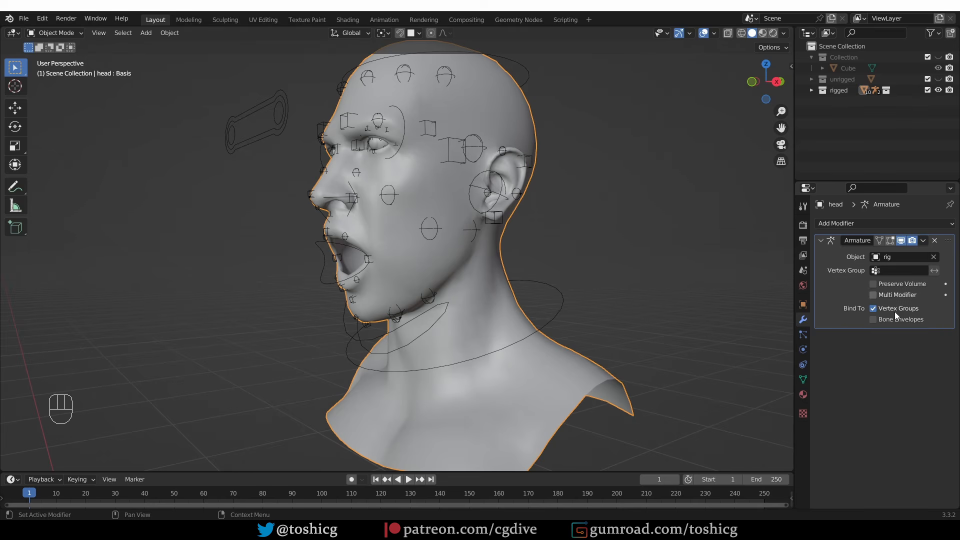
{"action": "left_click", "coordinate": [802, 379]}
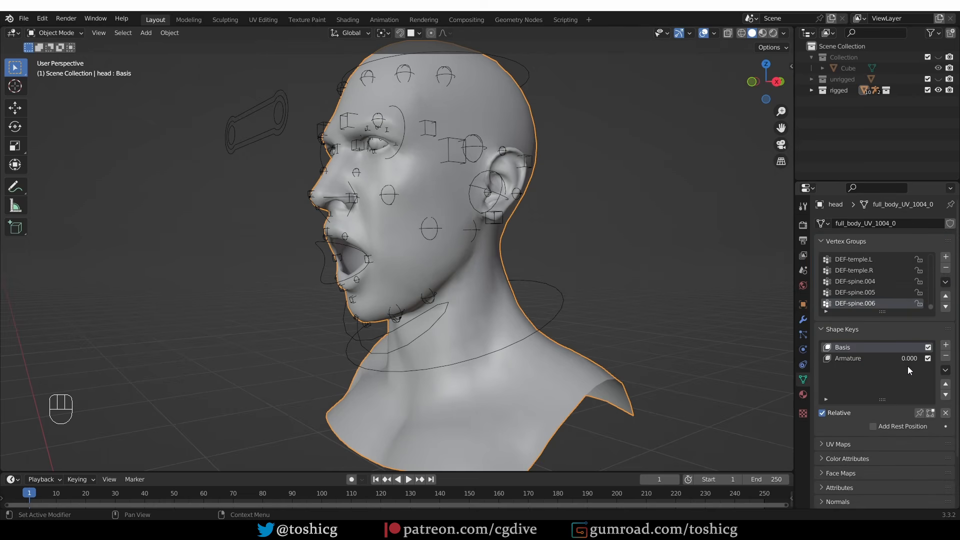
Put the rig back in Pose Mode, select all bones and clear all of their transforms
{"action": "left_click", "coordinate": [331, 284]}
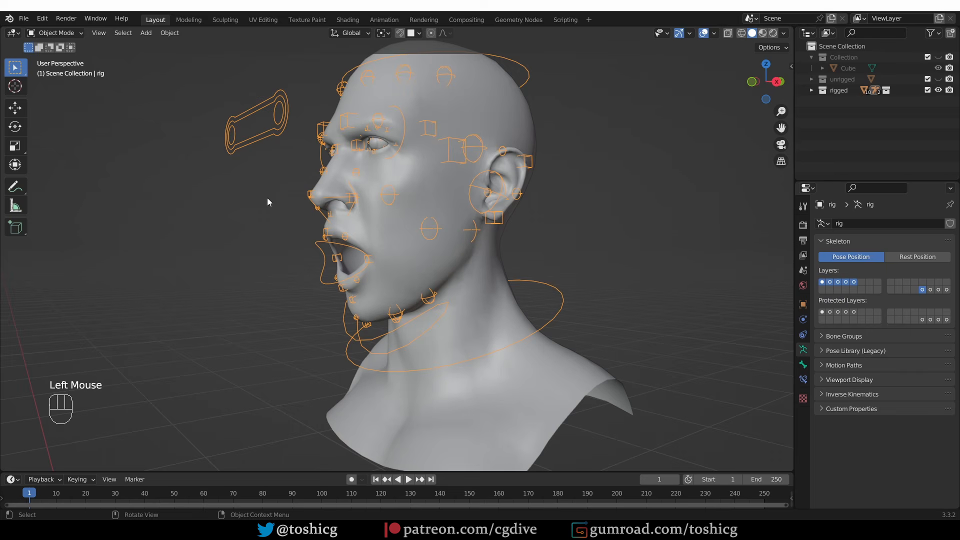
{"action": "left_click", "coordinate": [56, 32]}
{"action": "left_click", "coordinate": [52, 55]}
{"action": "key", "text": "a"}
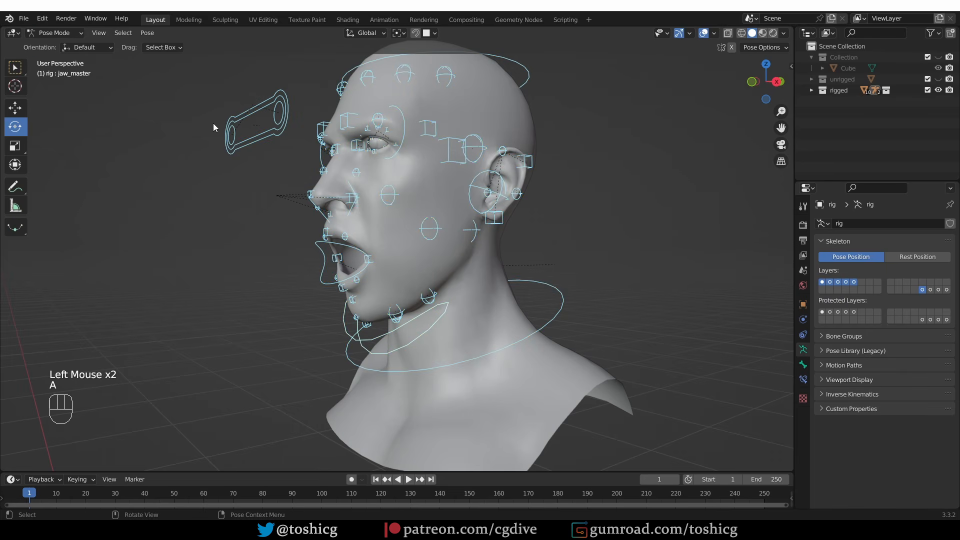
{"action": "left_click", "coordinate": [153, 33]}
{"action": "mouse_move", "coordinate": [220, 56]}
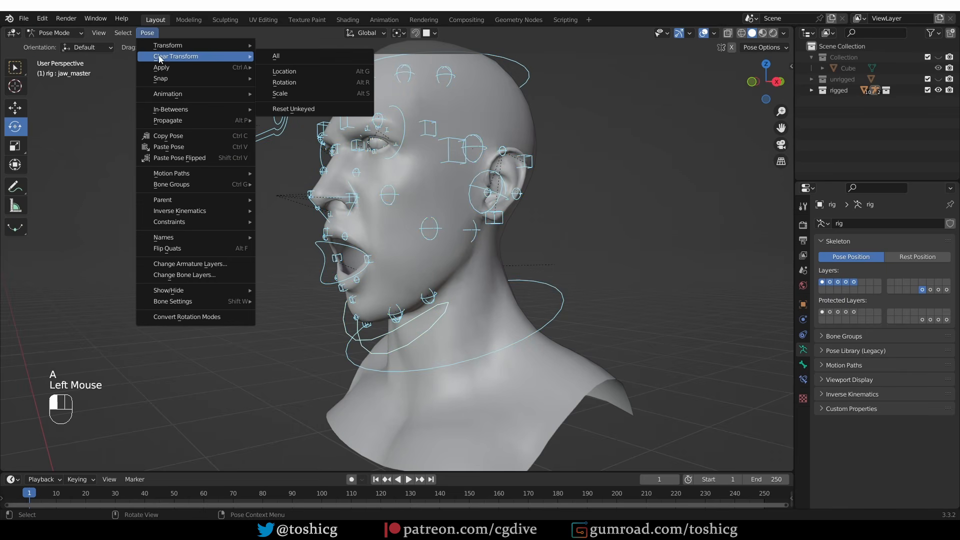
{"action": "left_click", "coordinate": [314, 61]}
Go back to Object Mode, select the head and preview the Armature shape key by varying its value
{"action": "key", "text": "Tab"}
{"action": "key", "text": "Tab"}
{"action": "left_click", "coordinate": [526, 326]}
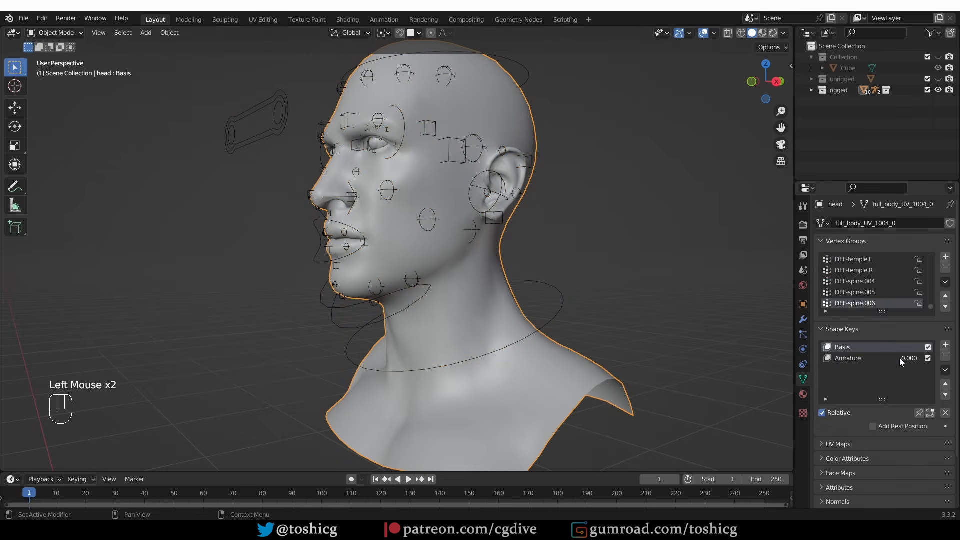
{"action": "mouse_move", "coordinate": [900, 359]}
{"action": "left_mouse_down"}
{"action": "mouse_move", "coordinate": [940, 358]}
{"action": "mouse_move", "coordinate": [903, 359]}
{"action": "left_mouse_up"}
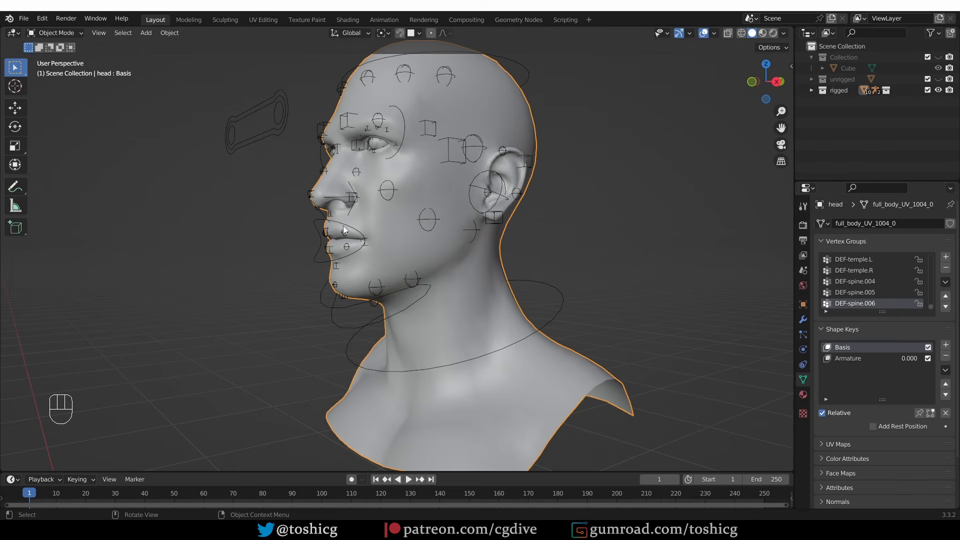
In Pose Mode, move the left lip corner and cheek controls of the rig to pose a one-sided smile
{"action": "middle_click_drag", "start_coordinate": [345, 230], "coordinate": [441, 253]}
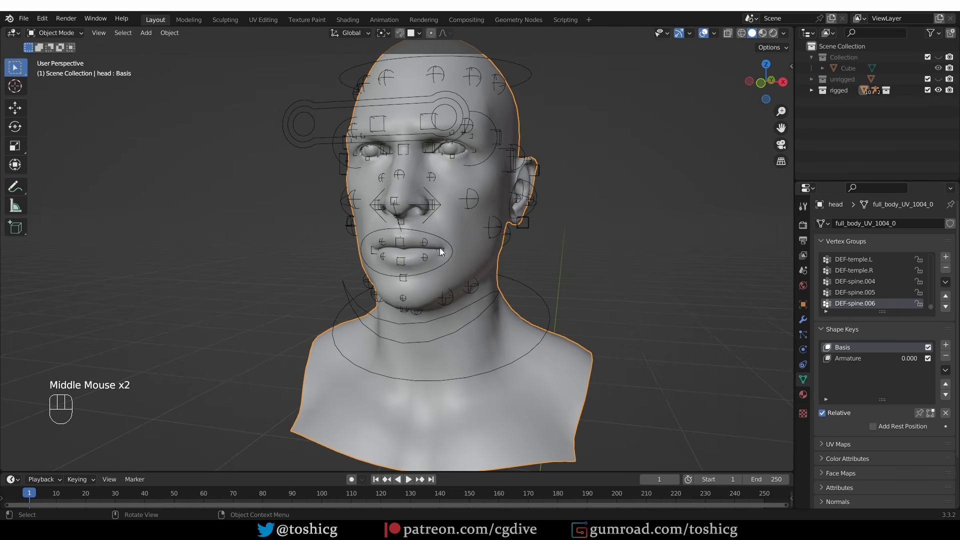
{"action": "left_click", "coordinate": [442, 253]}
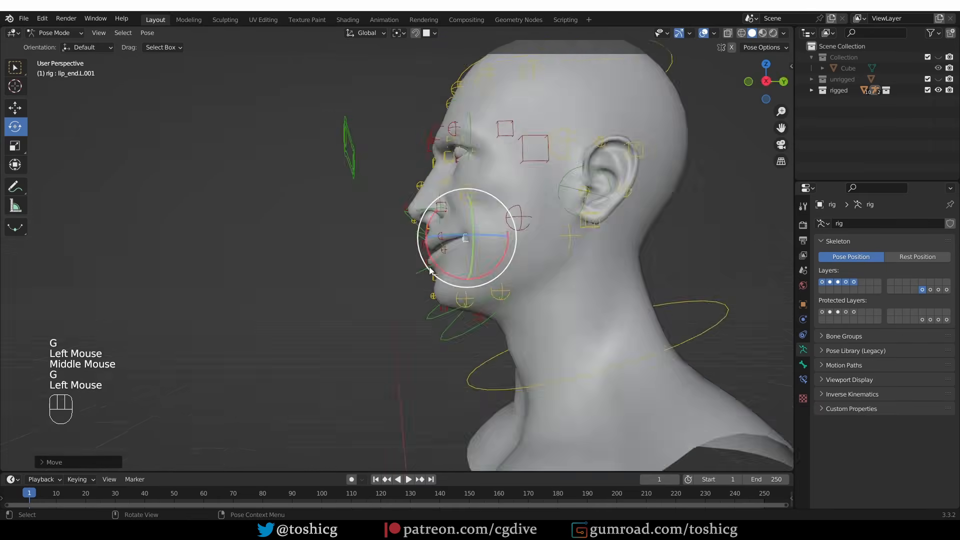
{"action": "key", "text": "g"}
{"action": "left_click", "coordinate": [472, 255]}
{"action": "key", "text": "g"}
{"action": "left_click", "coordinate": [450, 253]}
{"action": "key", "text": "g"}
{"action": "left_click", "coordinate": [511, 232]}
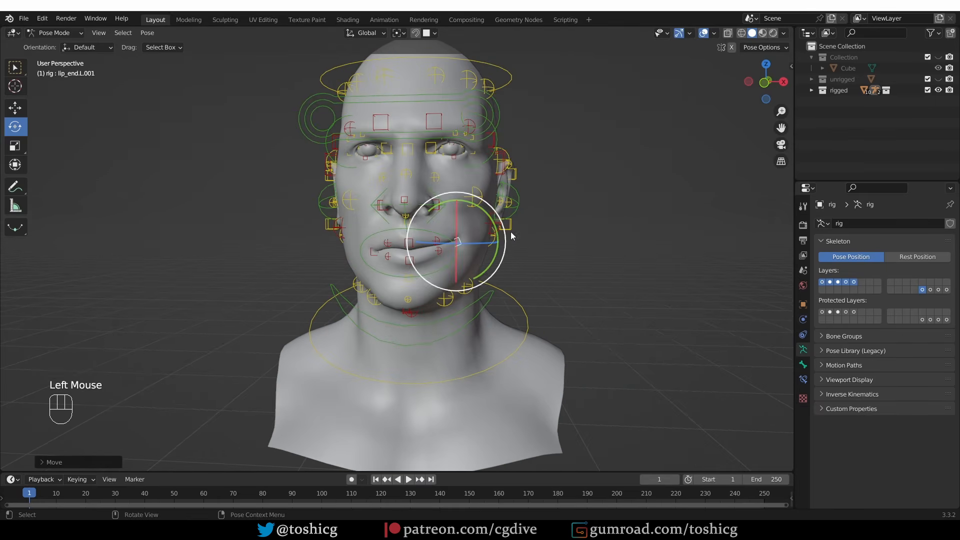
In Object Mode, select the head and save the smile pose from its Armature modifier as a second shape key
{"action": "left_click", "coordinate": [55, 33]}
{"action": "left_click", "coordinate": [50, 44]}
{"action": "left_click", "coordinate": [803, 320]}
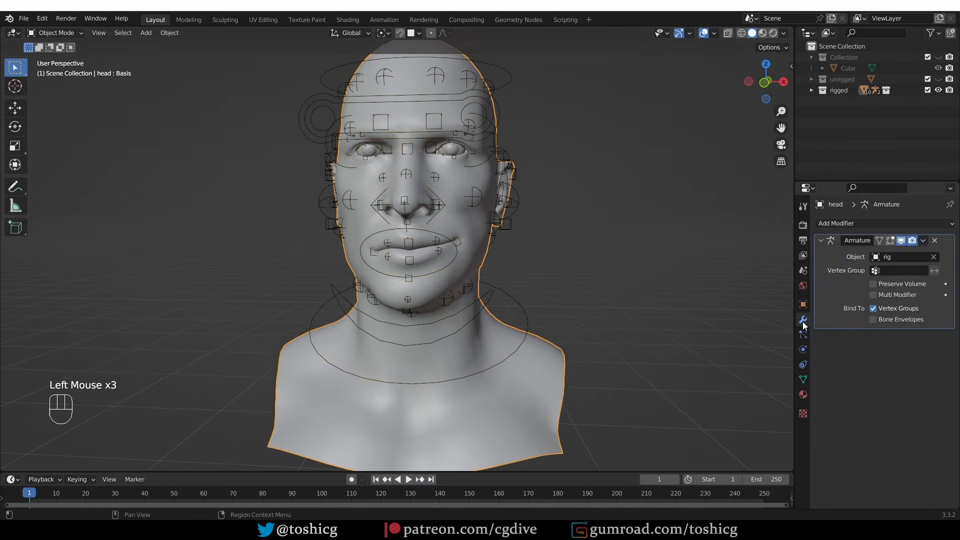
{"action": "left_click", "coordinate": [803, 379]}
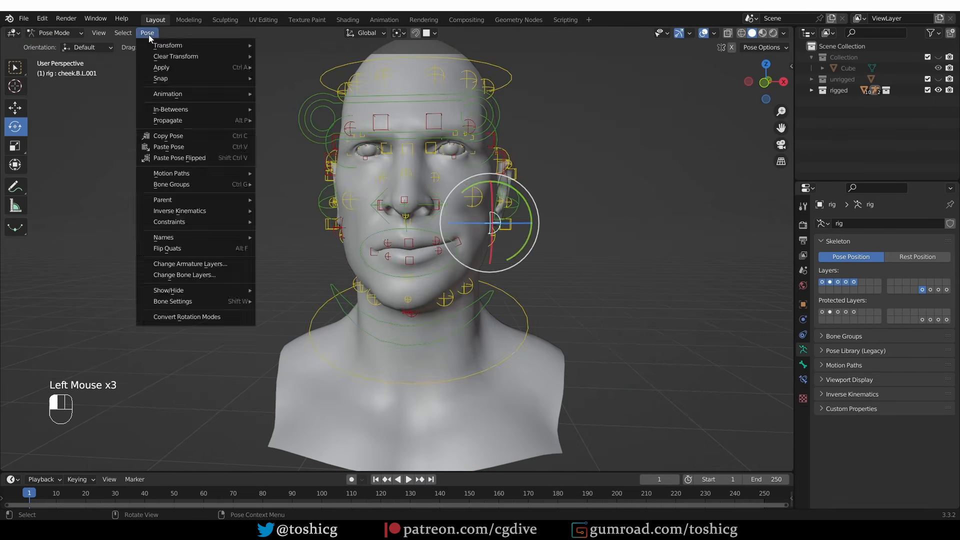
Clear the transforms of all rig bones in Pose Mode and reselect the head in Object Mode
{"action": "key", "text": "a"}
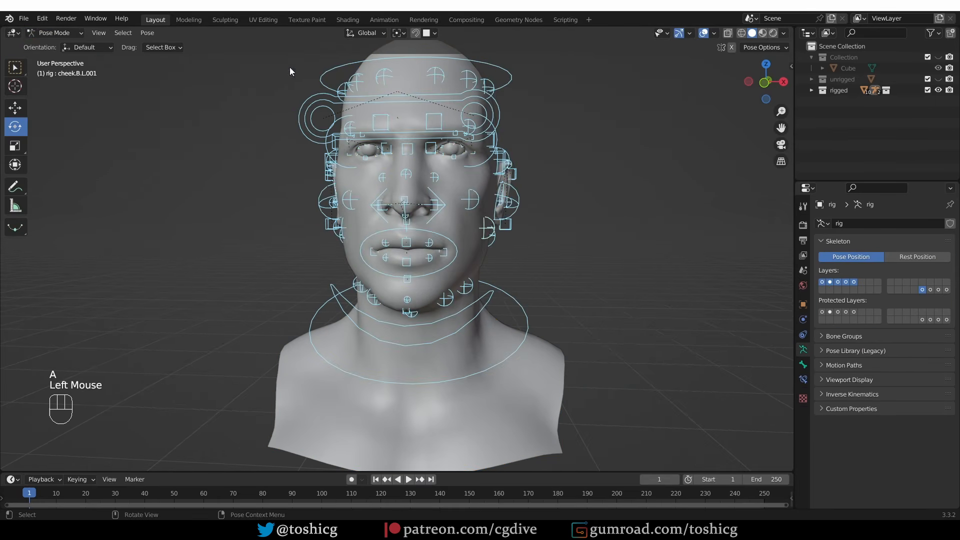
{"action": "key", "text": "Tab"}
{"action": "left_click", "coordinate": [474, 229]}
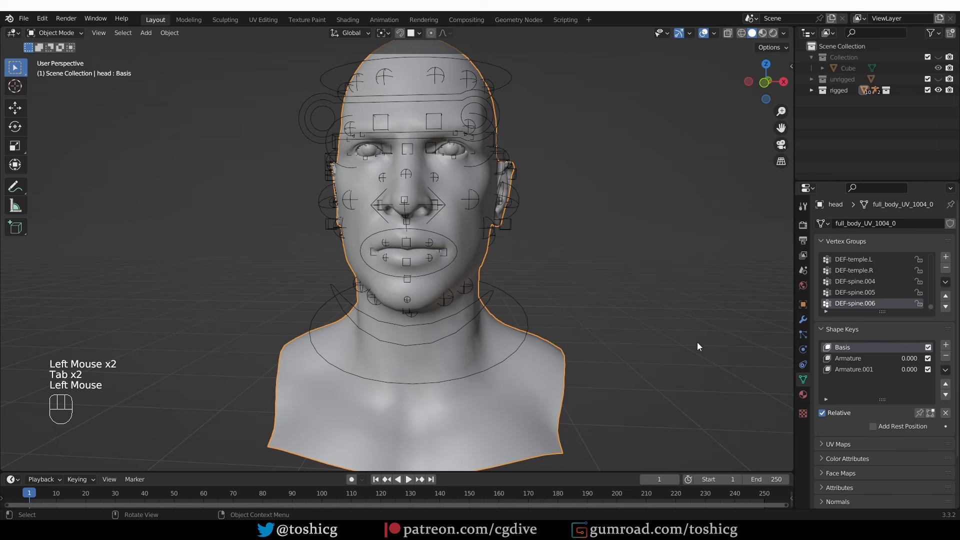
Preview the Armature shape key, then rename it mouth_open and rename Armature.001 as smile_left
{"action": "left_click_drag", "start_coordinate": [904, 358], "coordinate": [935, 358]}
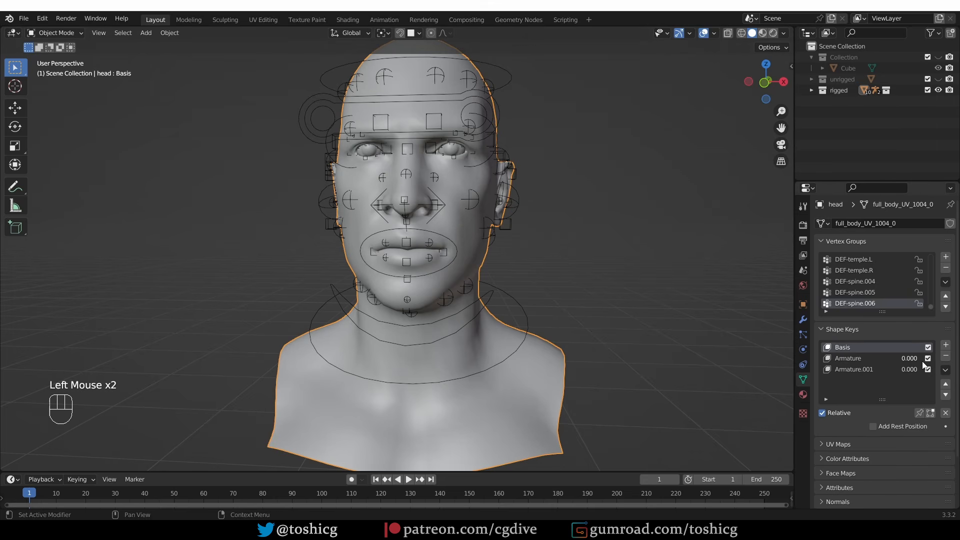
{"action": "left_click", "coordinate": [864, 369]}
{"action": "double_click", "coordinate": [880, 374]}
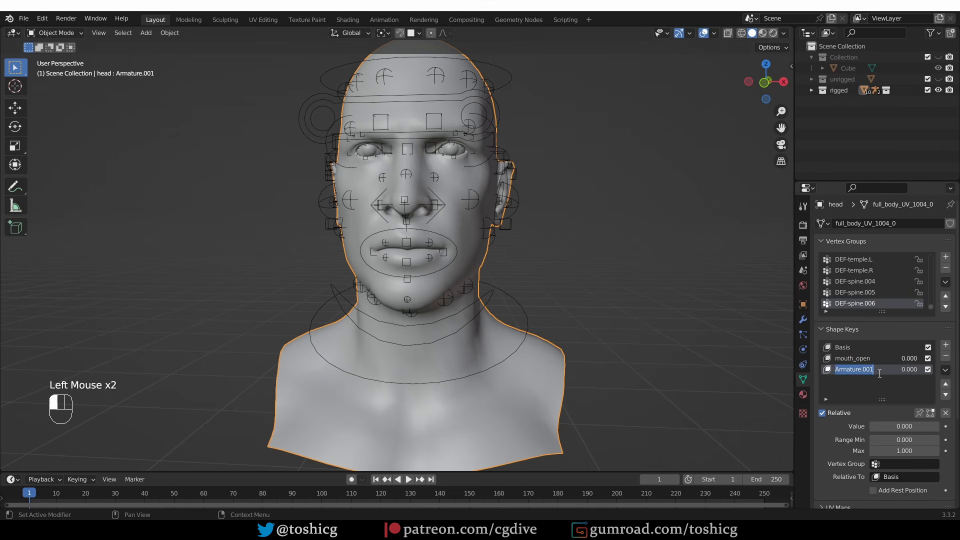
{"action": "type", "text": "smile_left"}
{"action": "left_click", "coordinate": [886, 382]}
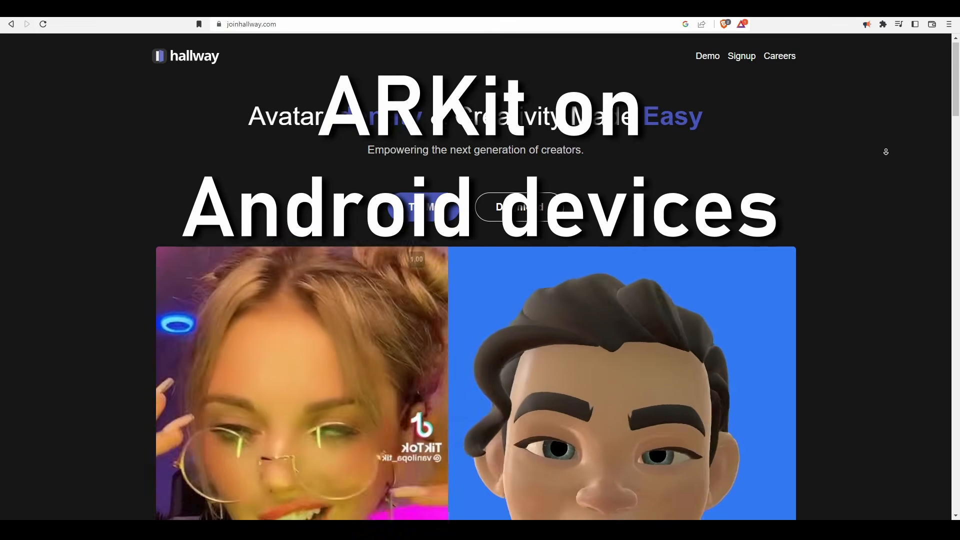
In the web browser, look through the joinhallway.com page for its avatar face tracking and hardware requirements
{"action": "scroll", "coordinate": [886, 152], "scroll_direction": "down", "scroll_amount": 3}
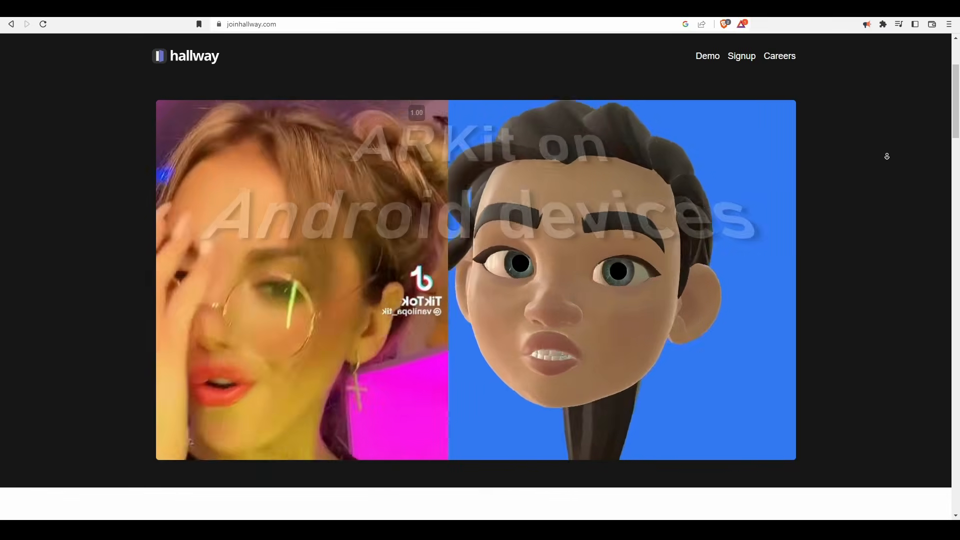
{"action": "scroll", "coordinate": [887, 156], "scroll_direction": "down", "scroll_amount": 3}
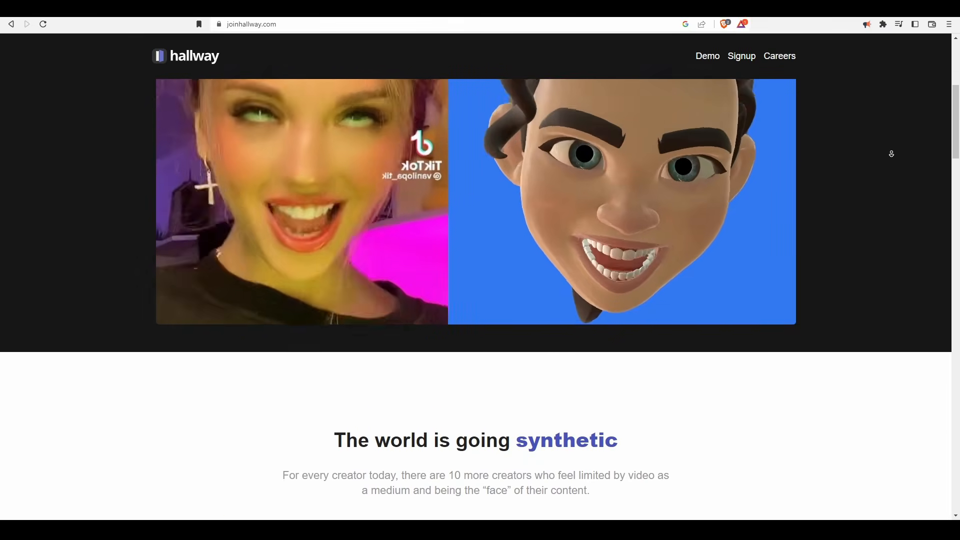
{"action": "scroll", "coordinate": [892, 154], "scroll_direction": "down", "scroll_amount": 3}
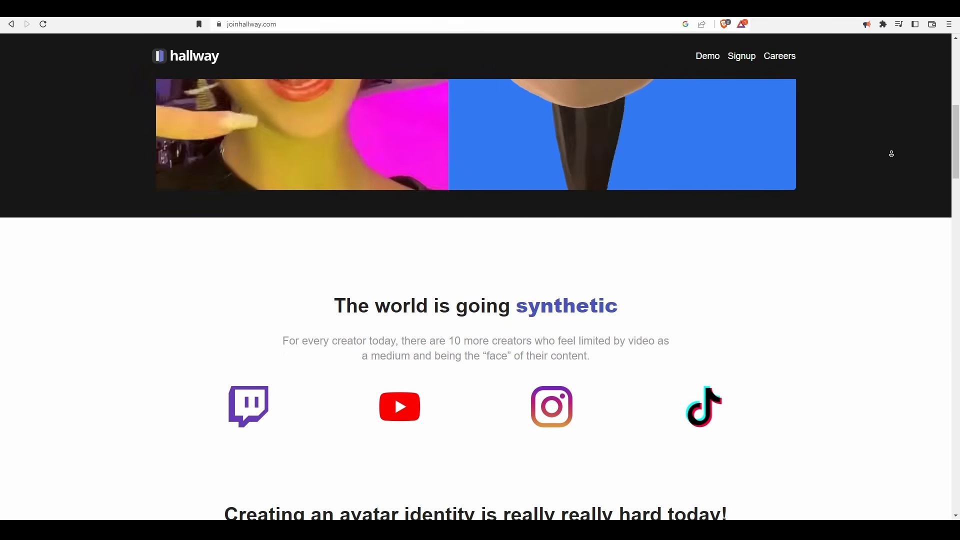
{"action": "scroll", "coordinate": [892, 154], "scroll_direction": "down", "scroll_amount": 3}
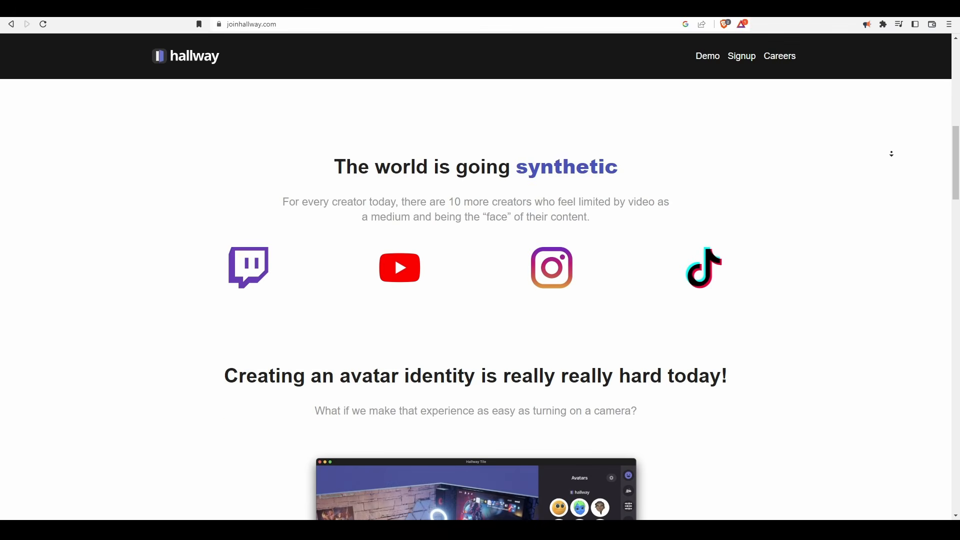
{"action": "scroll", "coordinate": [891, 154], "scroll_direction": "down", "scroll_amount": 3}
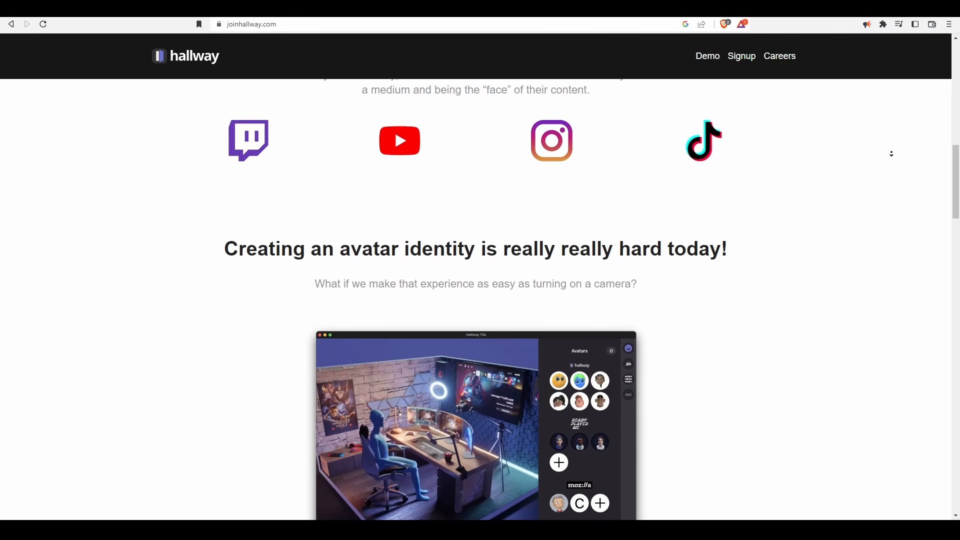
{"action": "scroll", "coordinate": [892, 154], "scroll_direction": "down", "scroll_amount": 3}
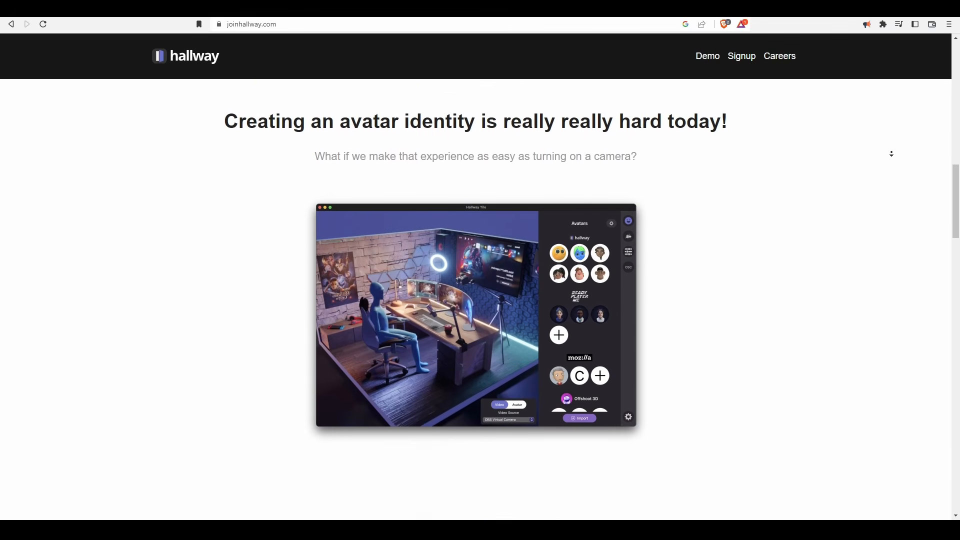
{"action": "scroll", "coordinate": [892, 154], "scroll_direction": "down", "scroll_amount": 3}
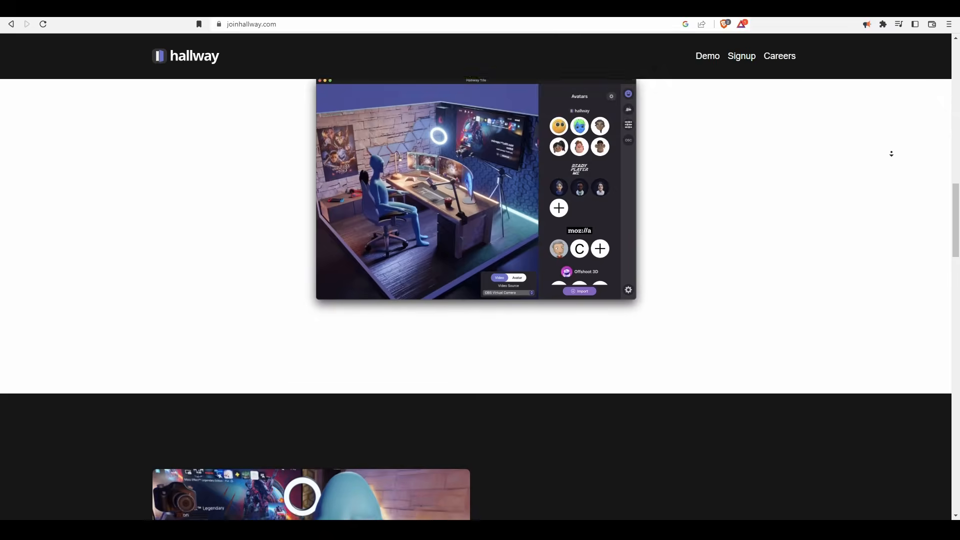
{"action": "scroll", "coordinate": [891, 154], "scroll_direction": "down", "scroll_amount": 3}
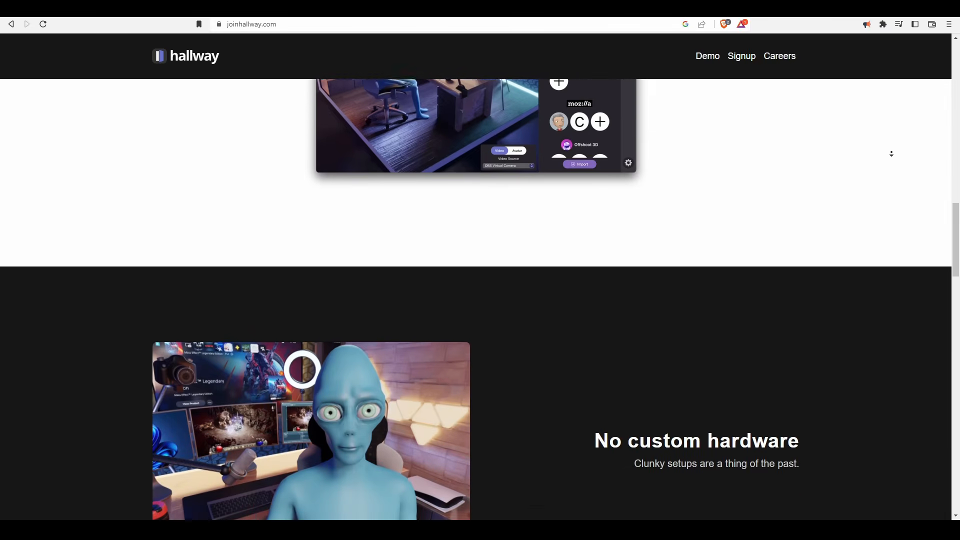
{"action": "scroll", "coordinate": [892, 154], "scroll_direction": "down", "scroll_amount": 2}
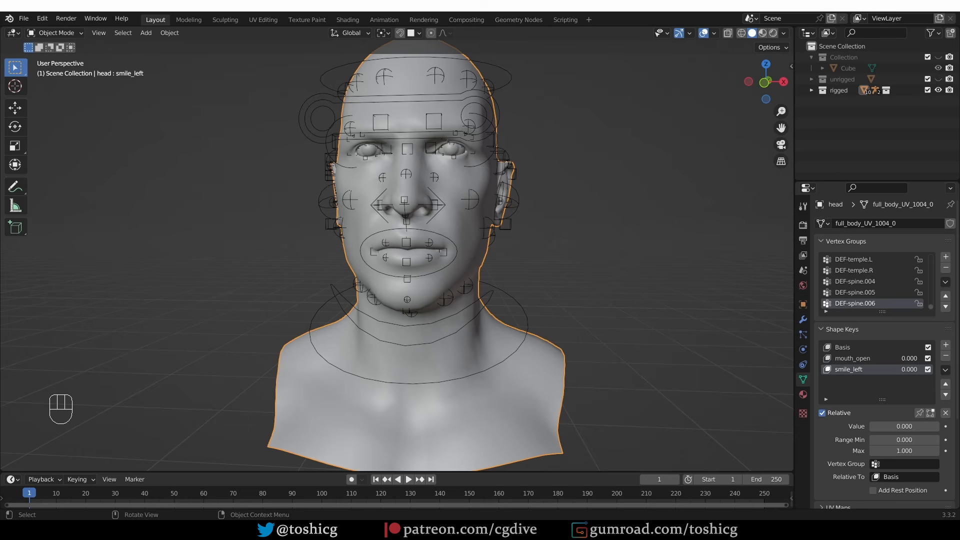
{"action": "middle_click_drag", "start_coordinate": [406, 204], "coordinate": [412, 204]}
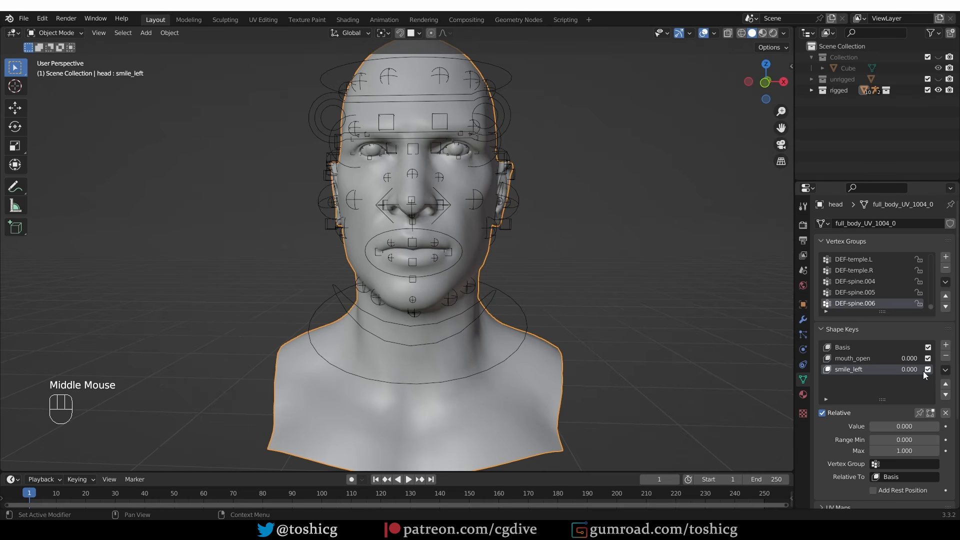
Set the value of the smile_left shape key to 0.5 to preview the half-strength smile
{"action": "left_click", "coordinate": [908, 369]}
{"action": "key", "text": "BackSpace"}
{"action": "key", "text": "BackSpace"}
{"action": "key", "text": "BackSpace"}
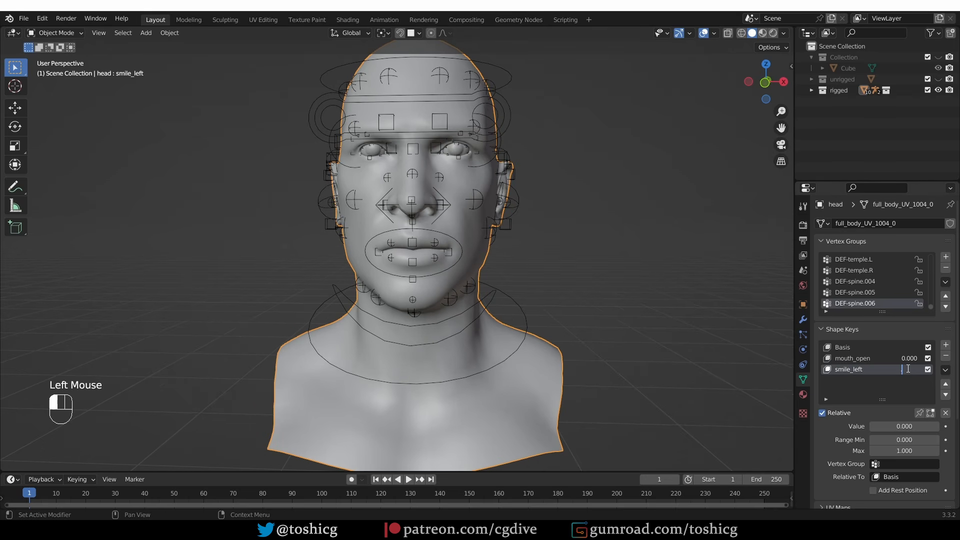
{"action": "type", "text": ".5"}
{"action": "key", "text": "Return"}
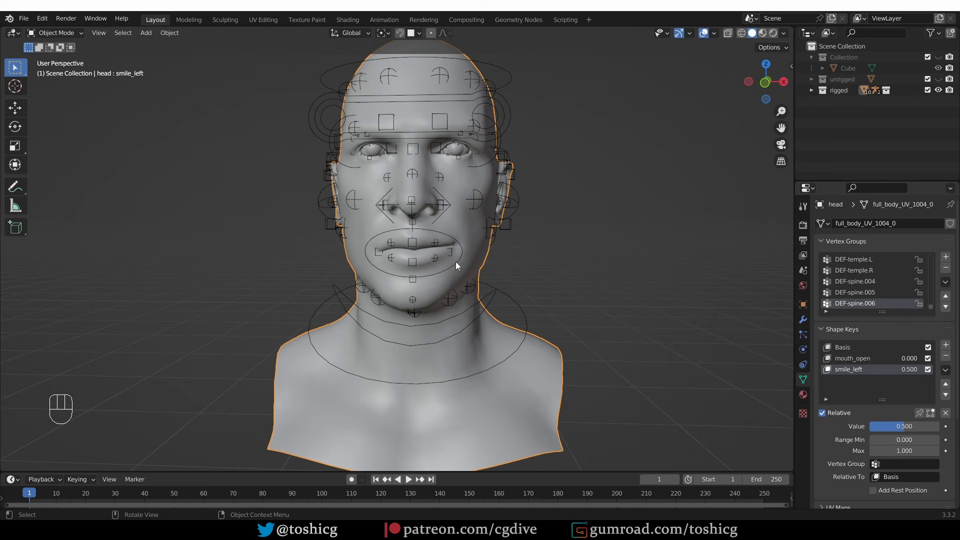
{"action": "mouse_move", "coordinate": [905, 369]}
{"action": "left_mouse_down"}
{"action": "mouse_move", "coordinate": [930, 369]}
{"action": "mouse_move", "coordinate": [894, 365]}
{"action": "left_mouse_up"}
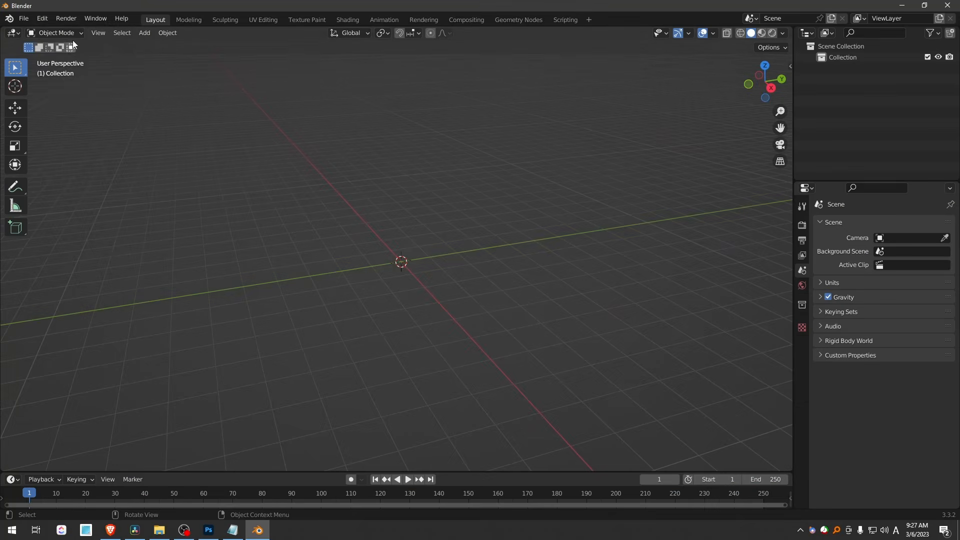
Install the add-on faceit-beta-v2.1.44.zip from the Face_Mocap folder of the BlenderScripts bookmark
{"action": "left_click", "coordinate": [43, 18]}
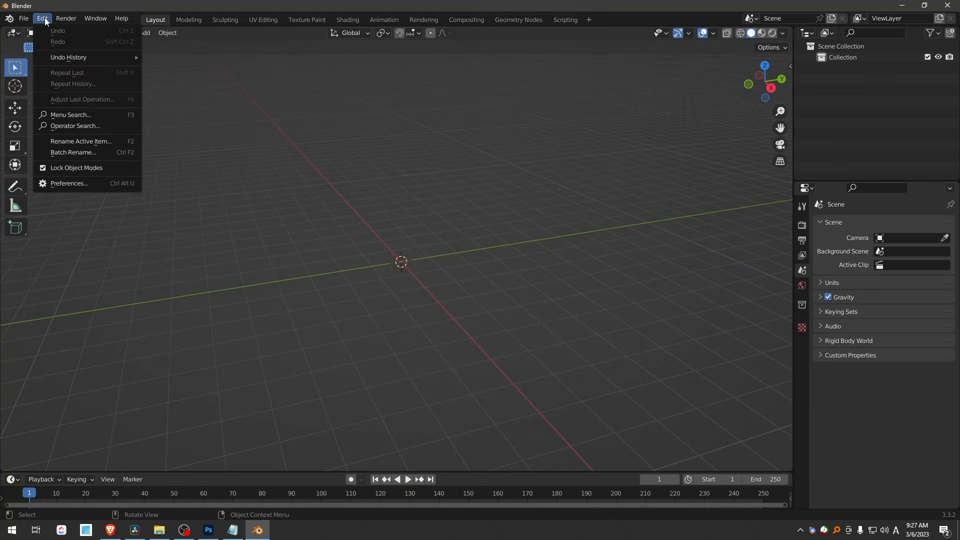
{"action": "left_click", "coordinate": [80, 183]}
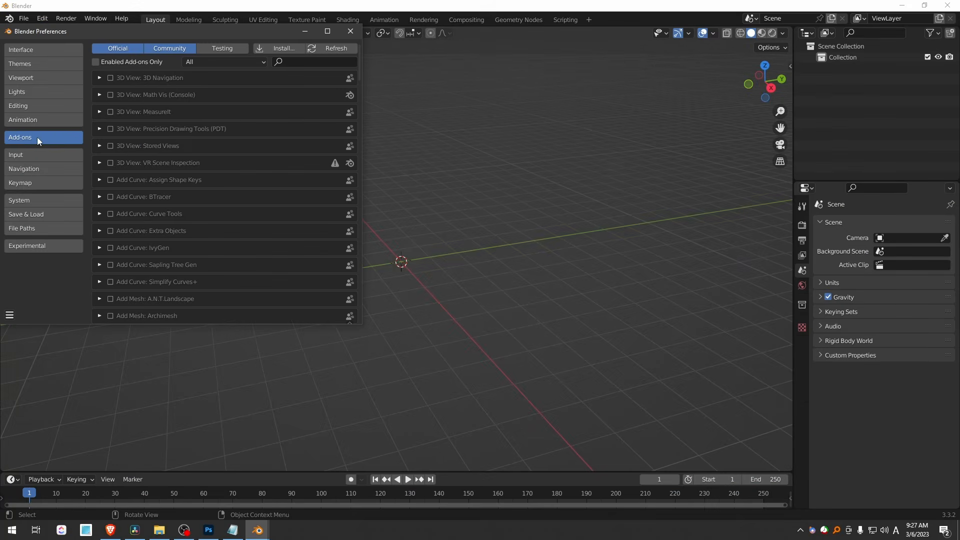
{"action": "left_click", "coordinate": [293, 47]}
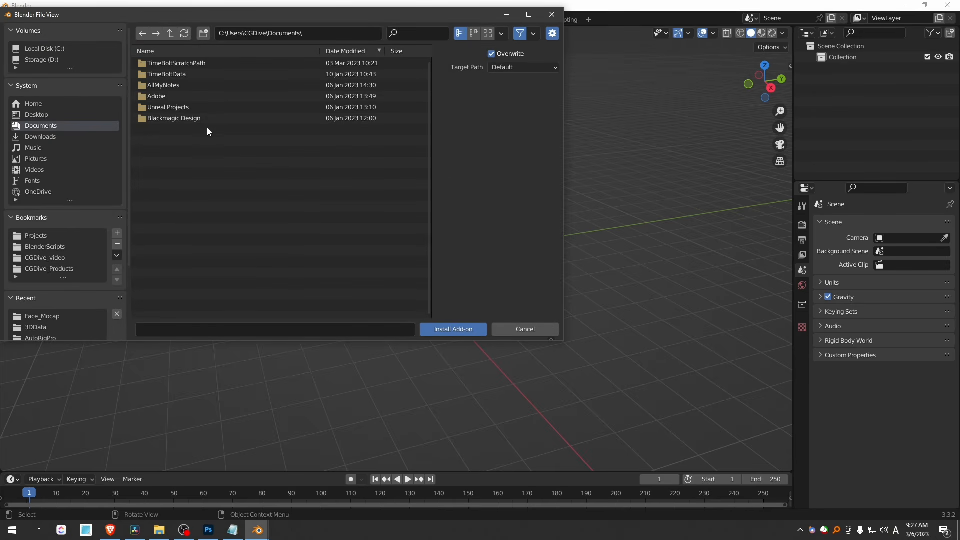
{"action": "left_click", "coordinate": [59, 246]}
{"action": "double_click", "coordinate": [185, 64]}
{"action": "left_click", "coordinate": [193, 64]}
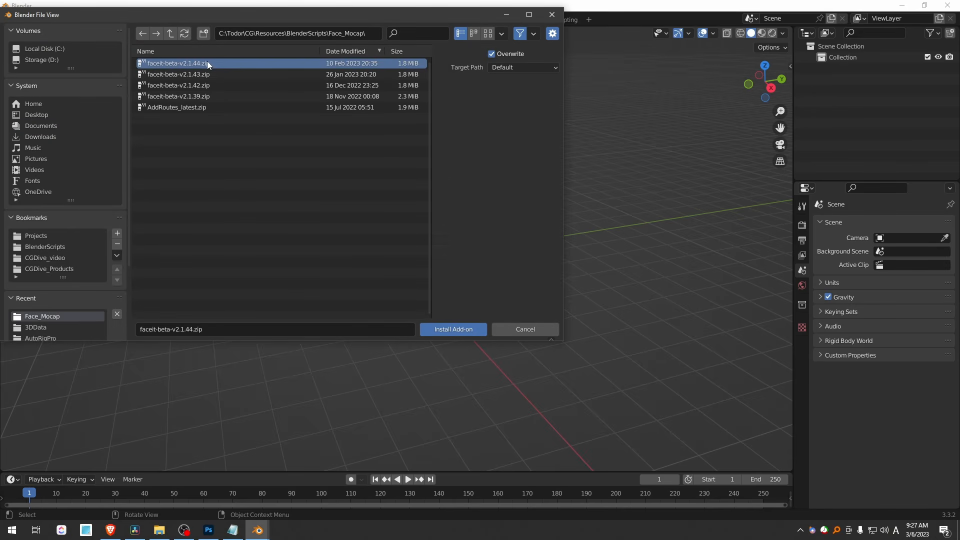
{"action": "left_click", "coordinate": [458, 330]}
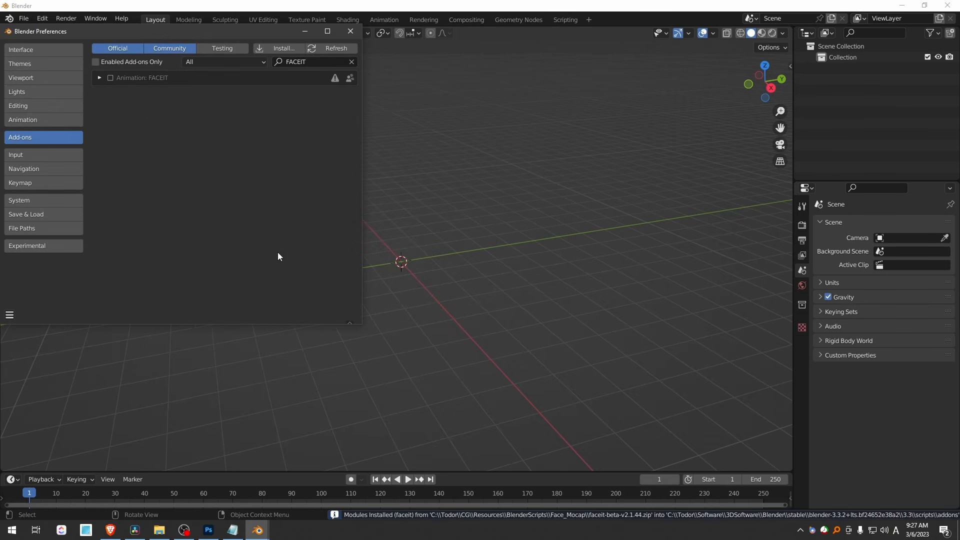
Enable the Animation: FACEIT add-on, close the preferences and show the FACEIT tools beside the 3D viewport
{"action": "left_click", "coordinate": [110, 78]}
{"action": "left_click", "coordinate": [350, 31]}
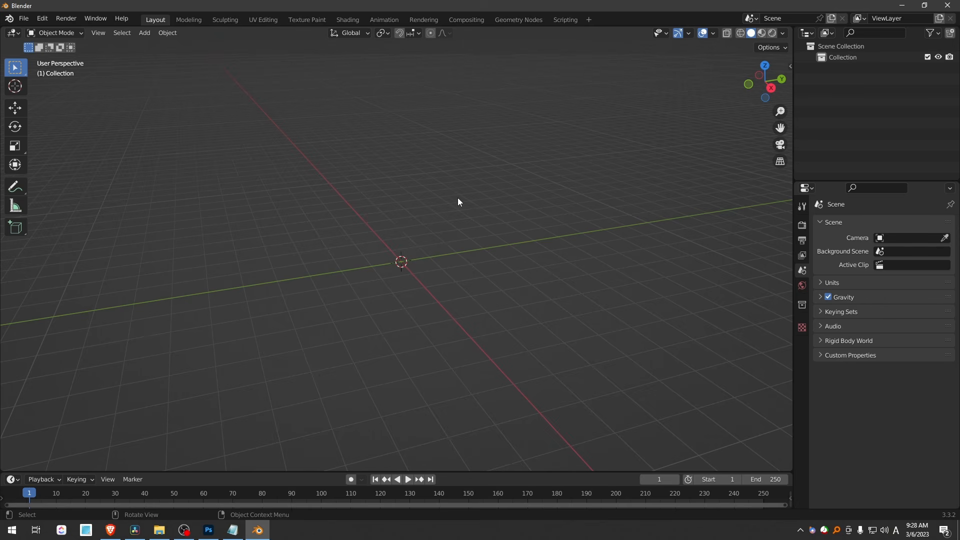
{"action": "left_click", "coordinate": [790, 66]}
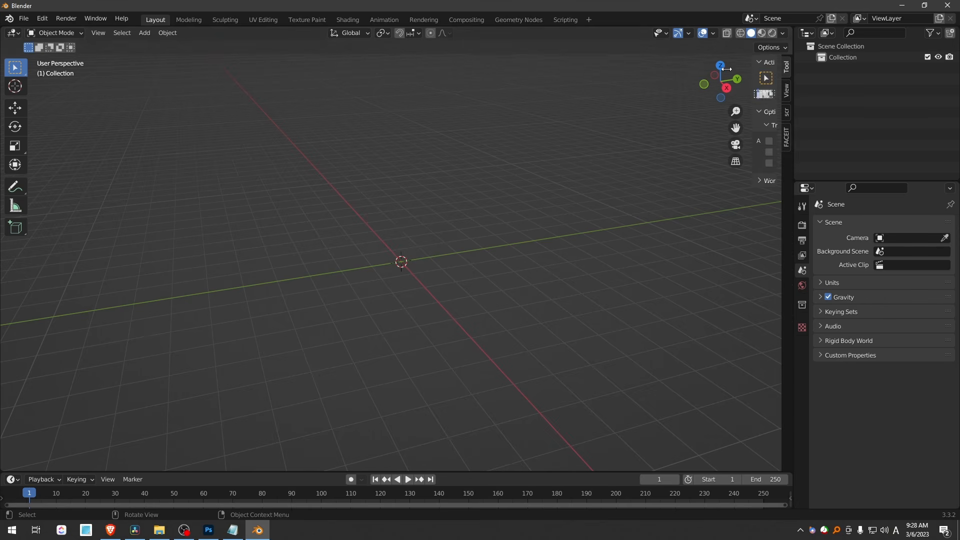
{"action": "left_click", "coordinate": [786, 144]}
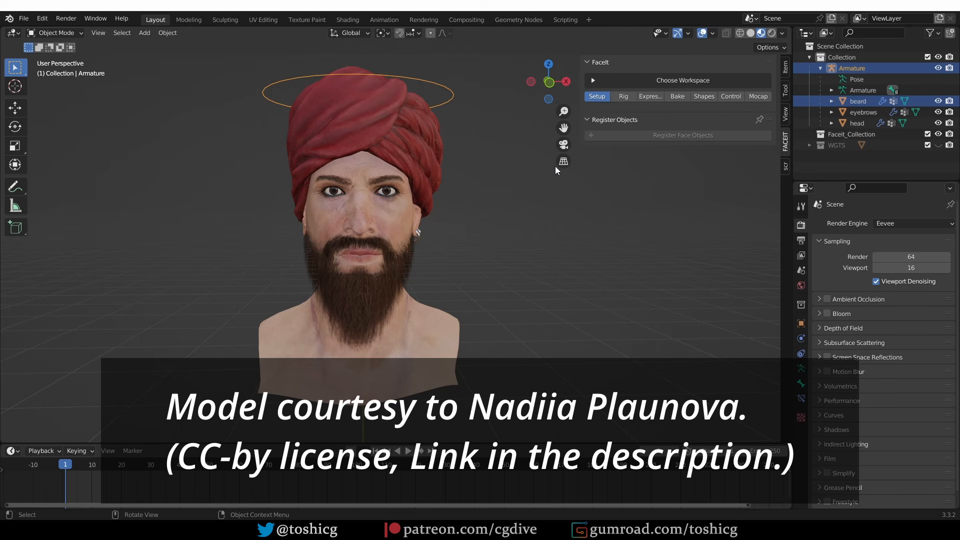
Switch the armature to Pose Mode and try a trackball rotation of the head_control bone
{"action": "left_click", "coordinate": [58, 33]}
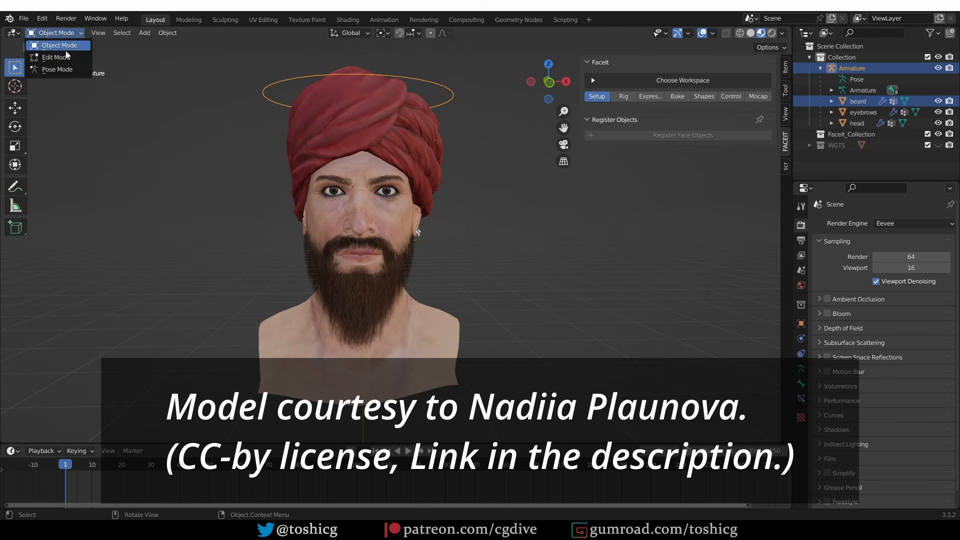
{"action": "left_click", "coordinate": [56, 70]}
{"action": "key", "text": "r"}
{"action": "key", "text": "r"}
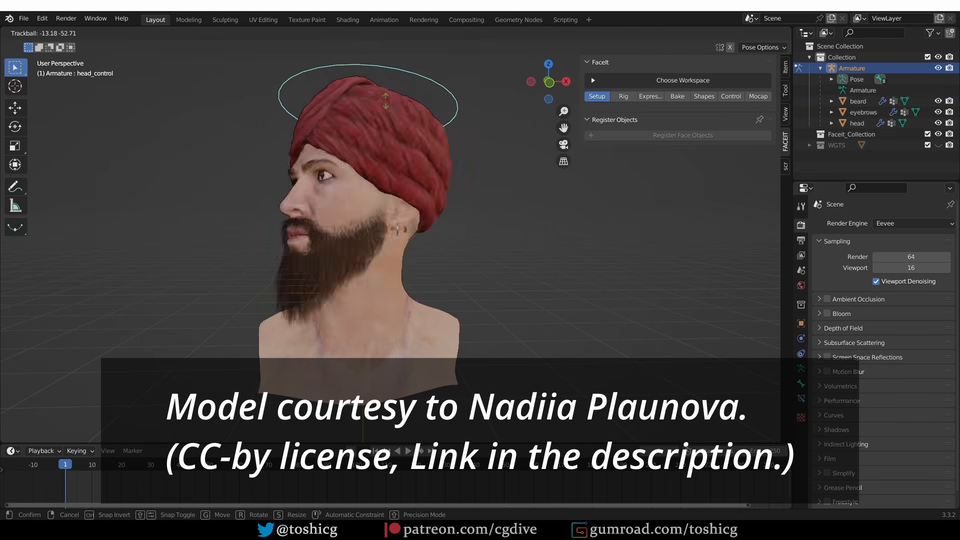
{"action": "right_click", "coordinate": [467, 98]}
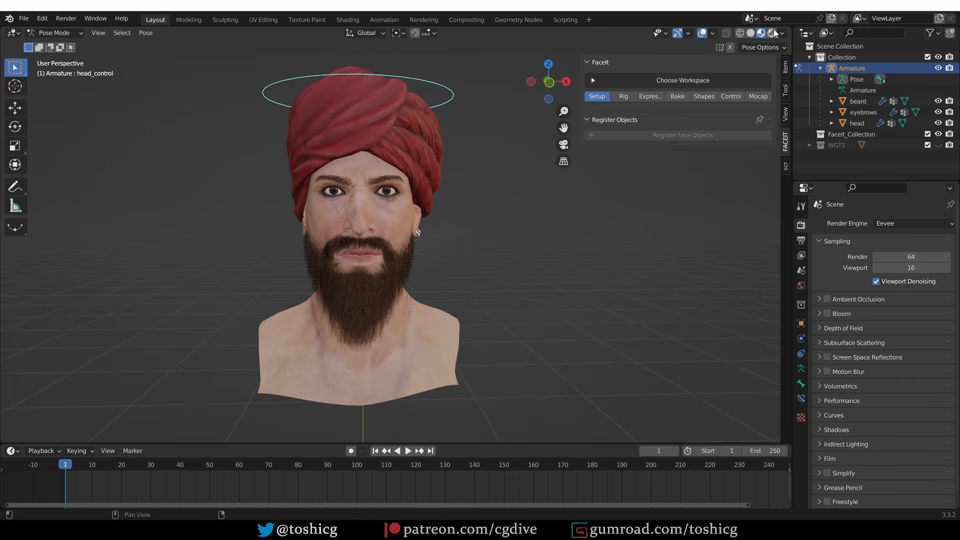
Examine the armature's bones through the mesh with X-Ray, turn X-Ray off and return to Object Mode
{"action": "left_click", "coordinate": [728, 34]}
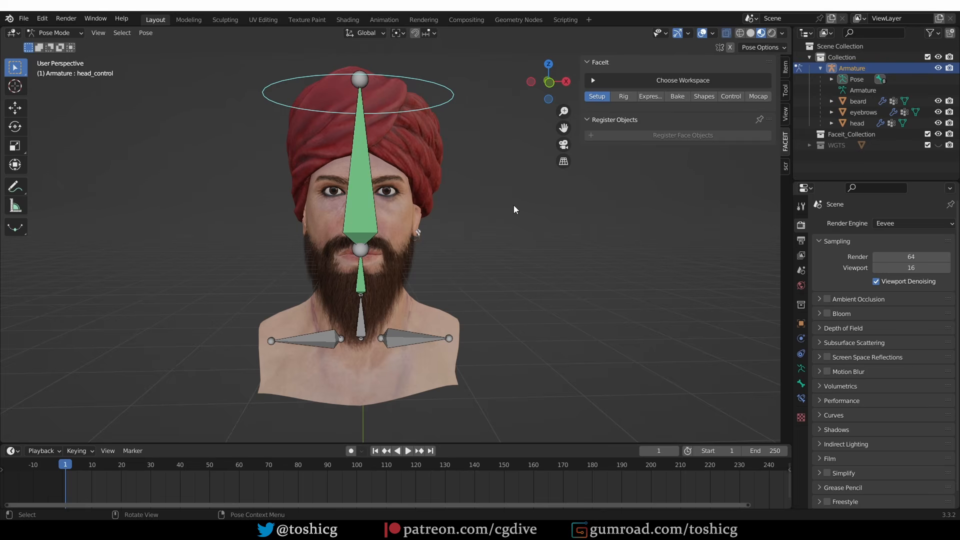
{"action": "left_click", "coordinate": [726, 33]}
{"action": "left_click", "coordinate": [55, 34]}
{"action": "left_click", "coordinate": [56, 45]}
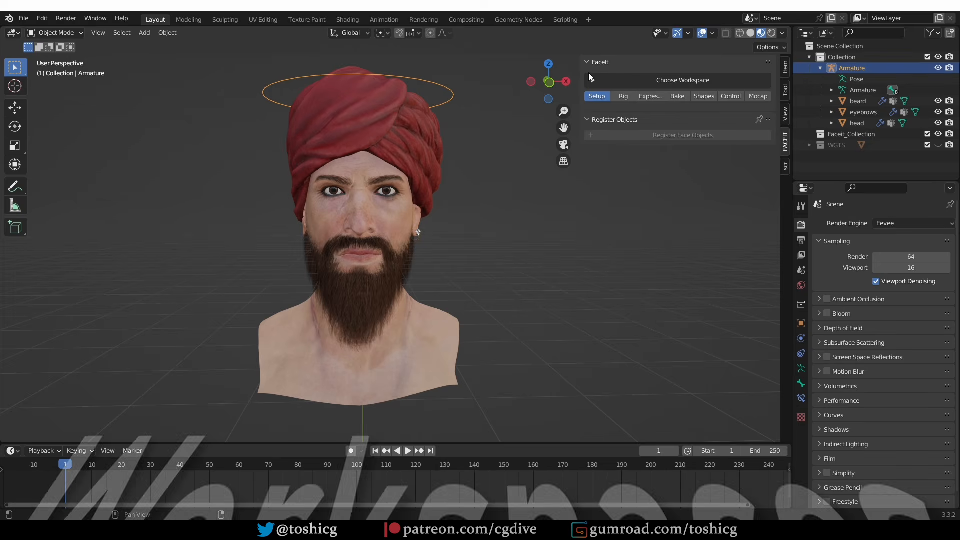
Compare the Faceit workspace options Rig and Mocap, switch back to All and collapse the workspace chooser
{"action": "left_click", "coordinate": [613, 80]}
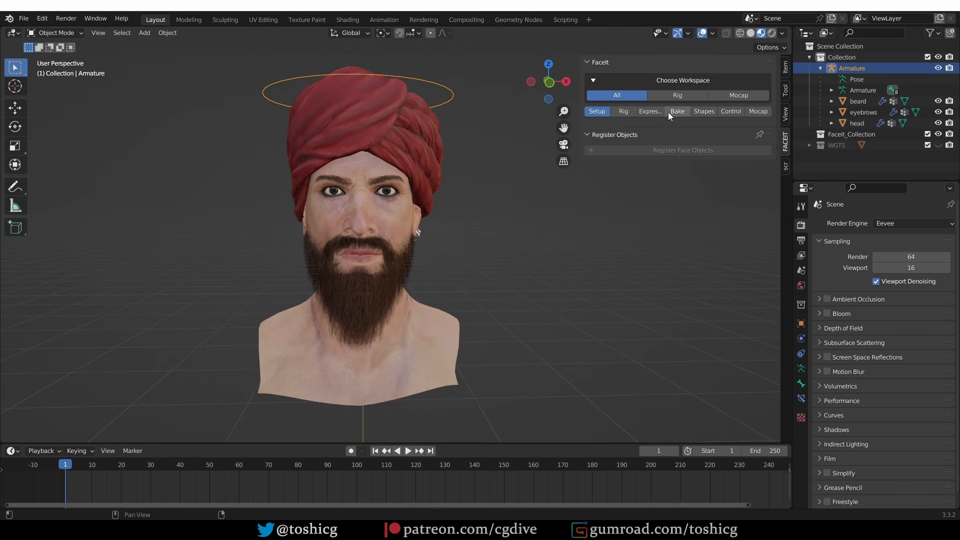
{"action": "left_click", "coordinate": [686, 94]}
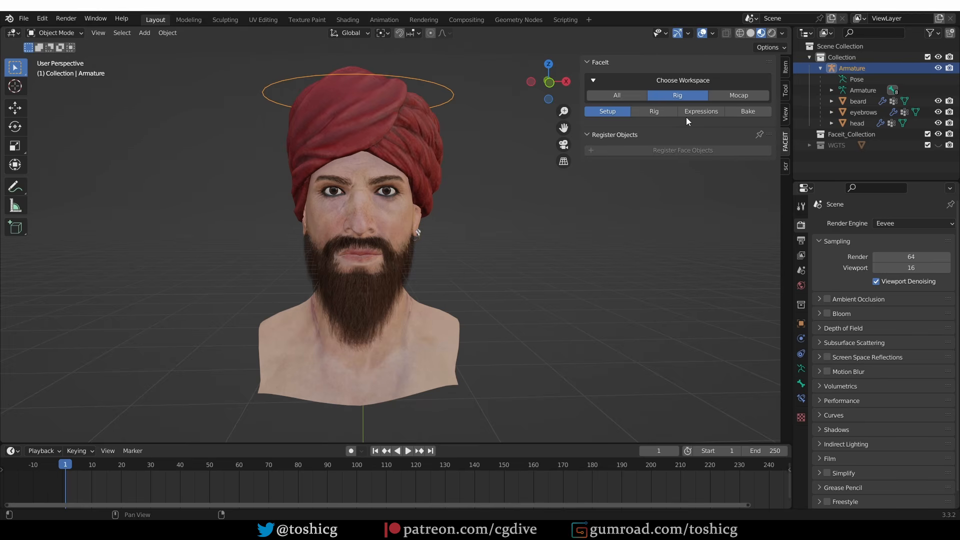
{"action": "left_click", "coordinate": [737, 96]}
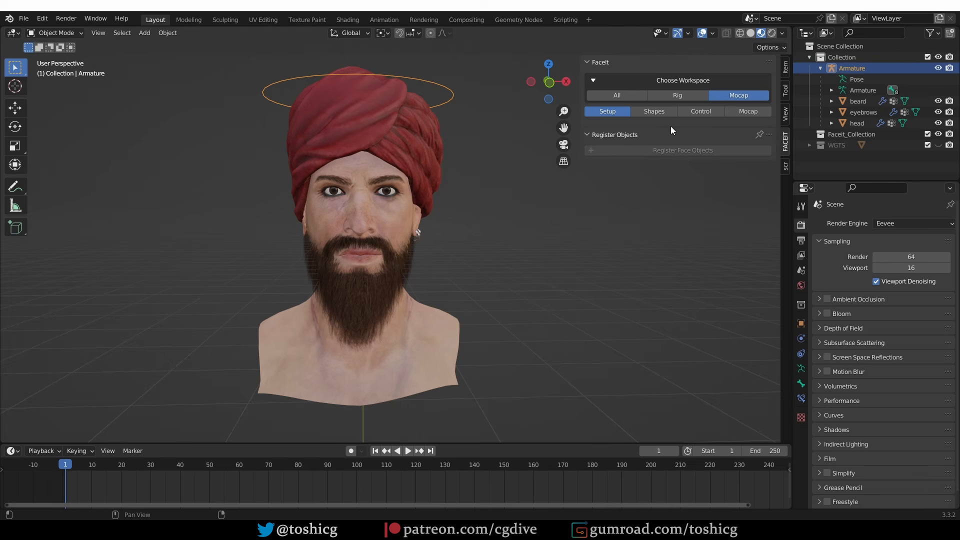
{"action": "left_click", "coordinate": [617, 96]}
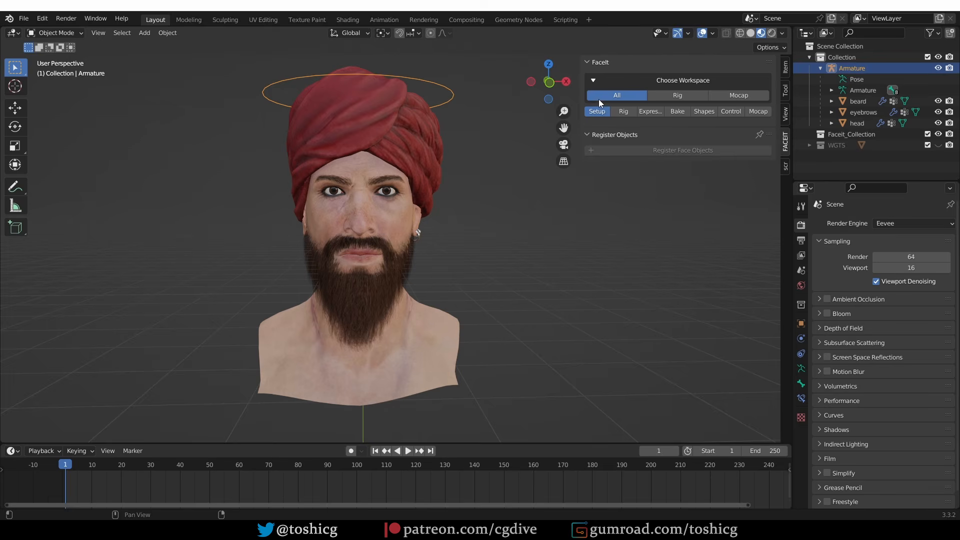
{"action": "left_click", "coordinate": [598, 82]}
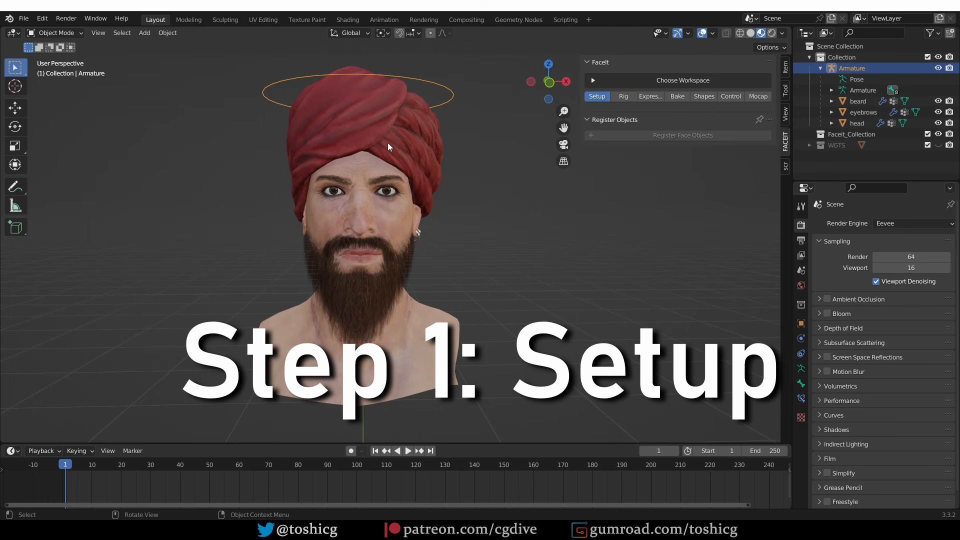
Test-move the head and the beard, cancelling each move, to check which parts are separate objects
{"action": "left_click", "coordinate": [368, 148]}
{"action": "key", "text": "g"}
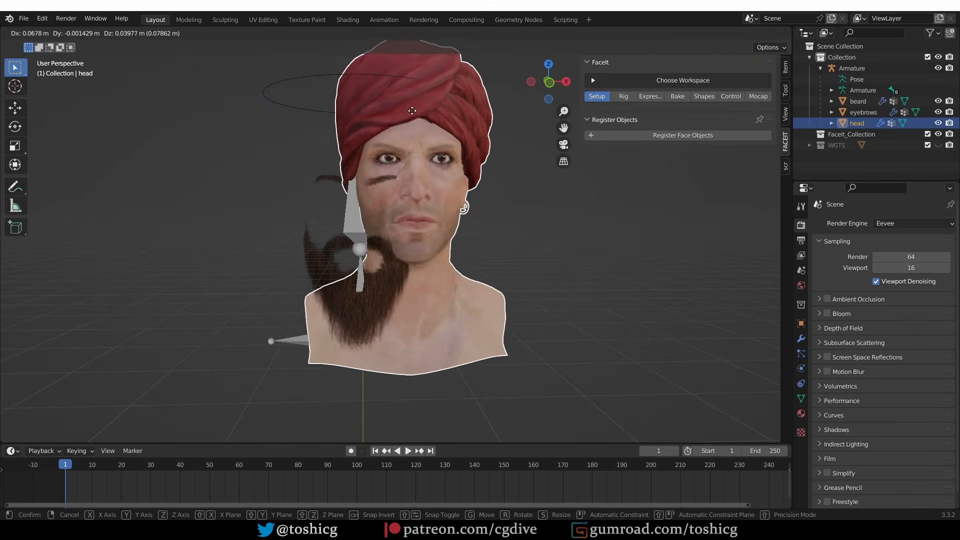
{"action": "key", "text": "Escape"}
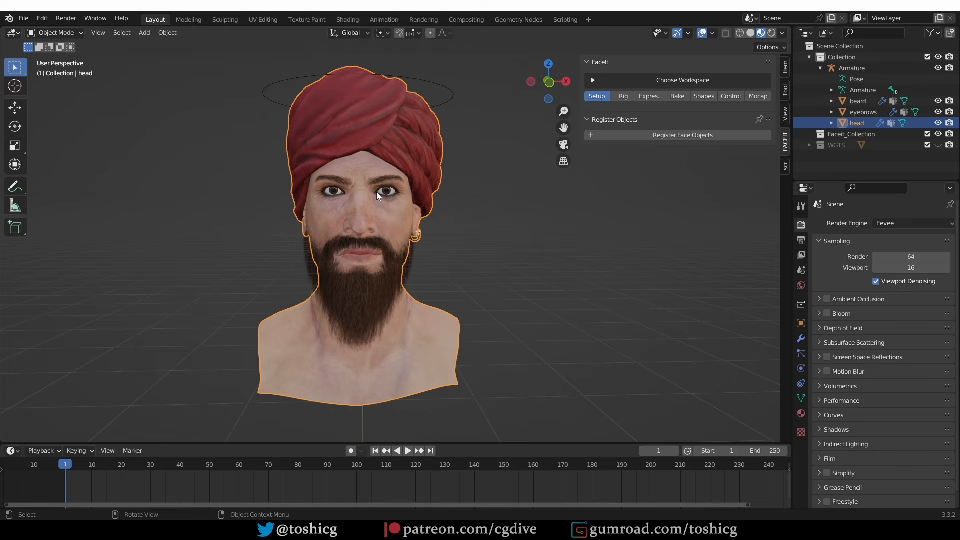
{"action": "scroll", "coordinate": [388, 195], "scroll_direction": "up", "scroll_amount": 5}
{"action": "scroll", "coordinate": [380, 188], "scroll_direction": "down", "scroll_amount": 4}
{"action": "left_click", "coordinate": [406, 336]}
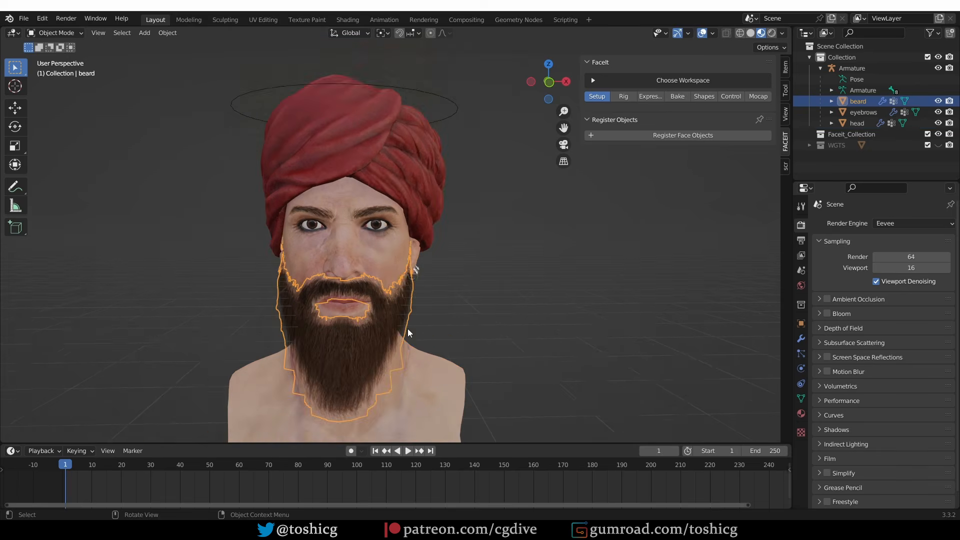
{"action": "key", "text": "g"}
{"action": "key", "text": "Escape"}
Test-move the eyebrows and the earring, cancelling each move, to check whether they are separate from the head
{"action": "left_click", "coordinate": [374, 206]}
{"action": "key", "text": "g"}
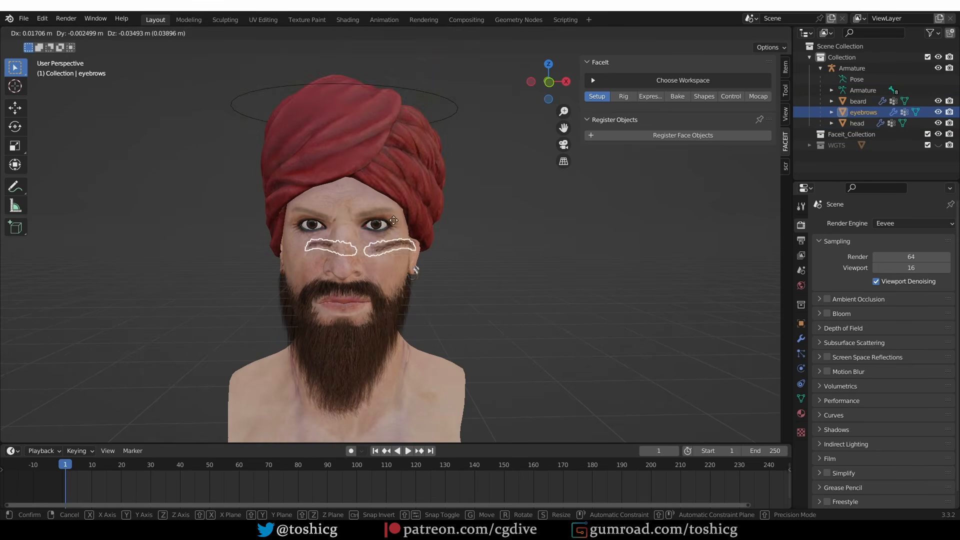
{"action": "key", "text": "Escape"}
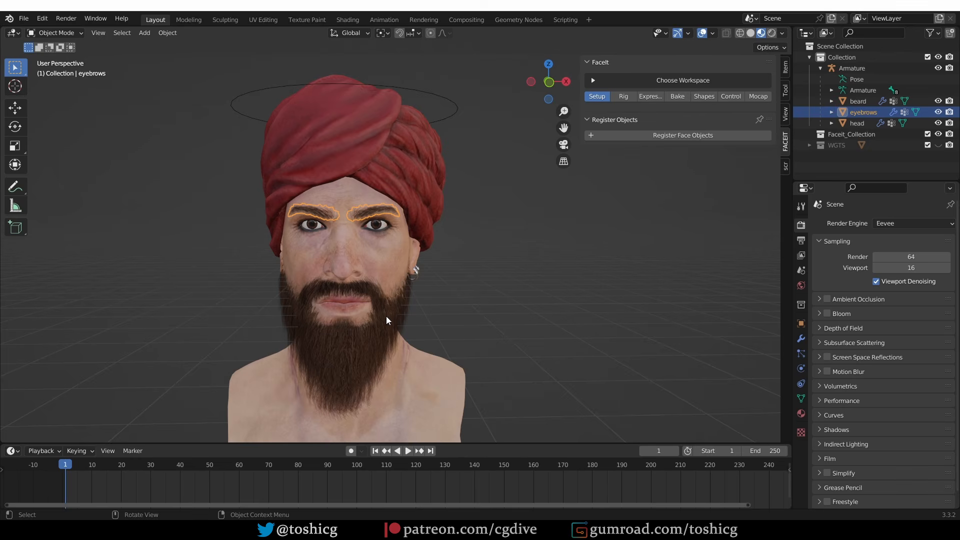
{"action": "left_click", "coordinate": [418, 271]}
{"action": "key", "text": "g"}
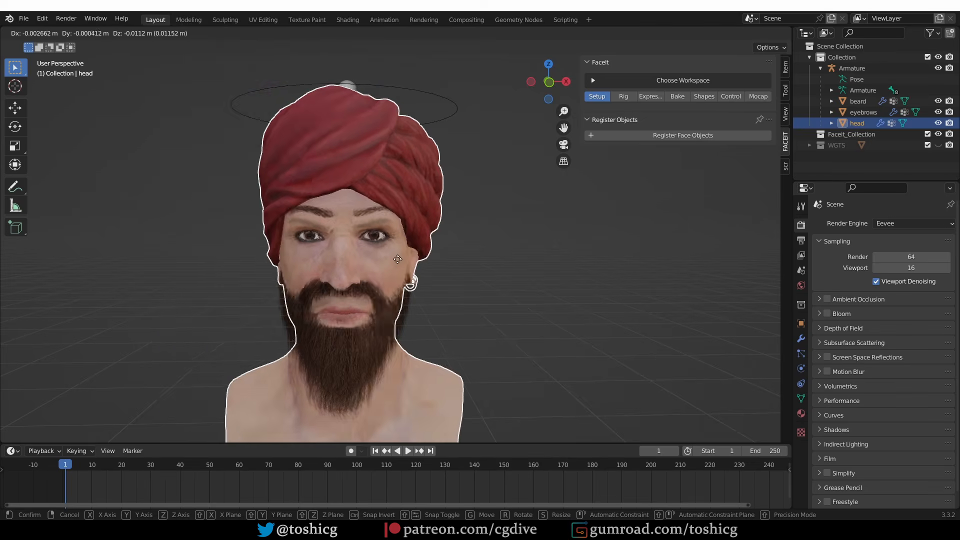
{"action": "right_click", "coordinate": [377, 225]}
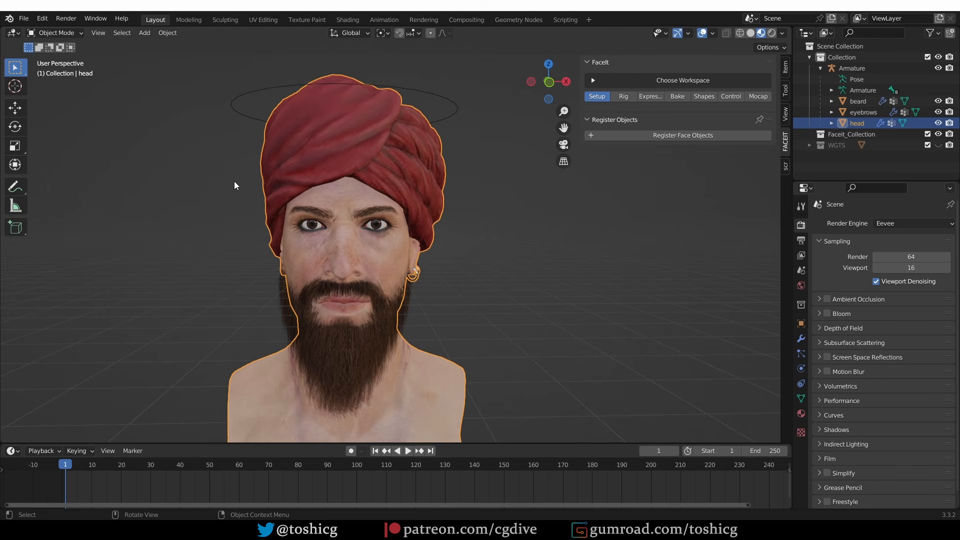
Select the head, beard, eyebrows and armature together and register them as Faceit face objects
{"action": "left_click_drag", "start_coordinate": [195, 76], "coordinate": [491, 408]}
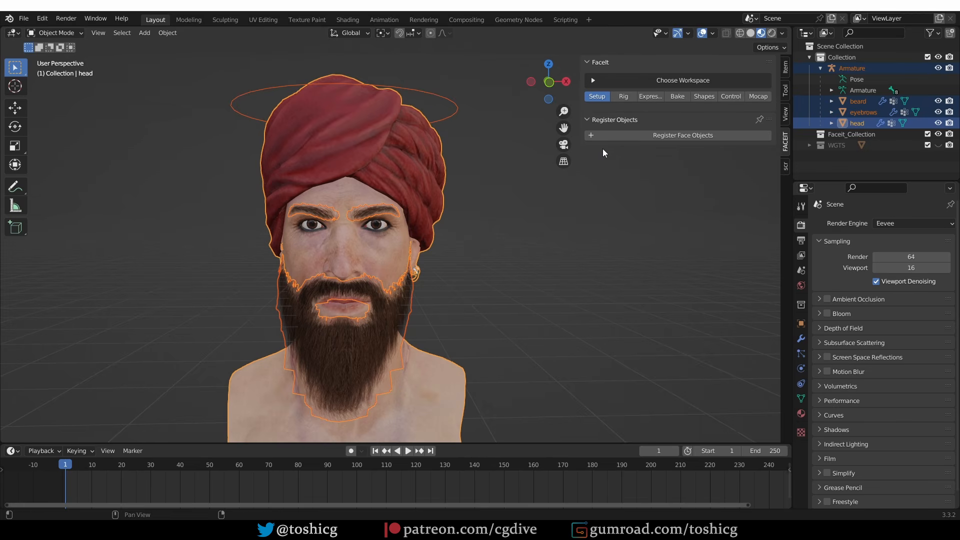
{"action": "left_click", "coordinate": [633, 135]}
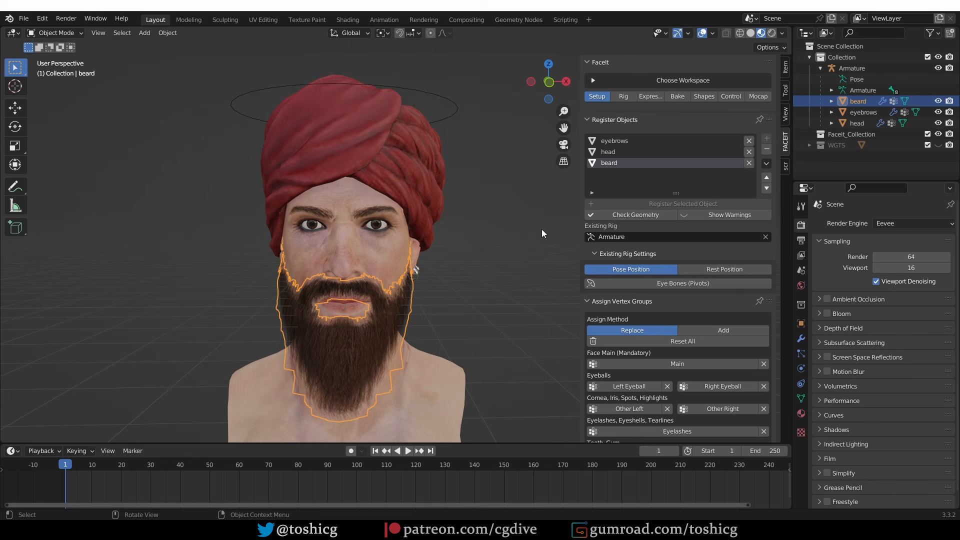
Test-move the head object and cancel the move, to check which facial parts belong to it
{"action": "middle_click_drag", "start_coordinate": [542, 229], "coordinate": [466, 382]}
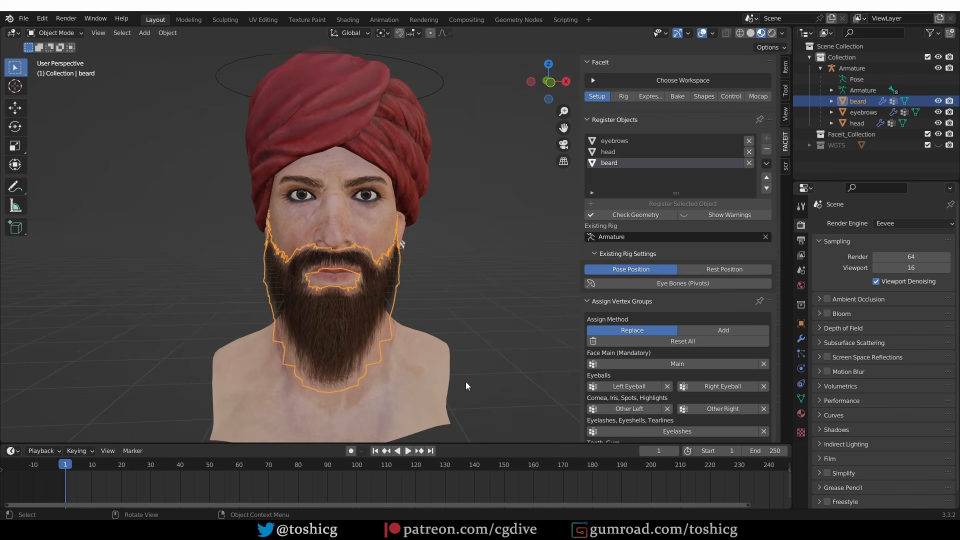
{"action": "scroll", "coordinate": [662, 363], "scroll_direction": "down", "scroll_amount": 3}
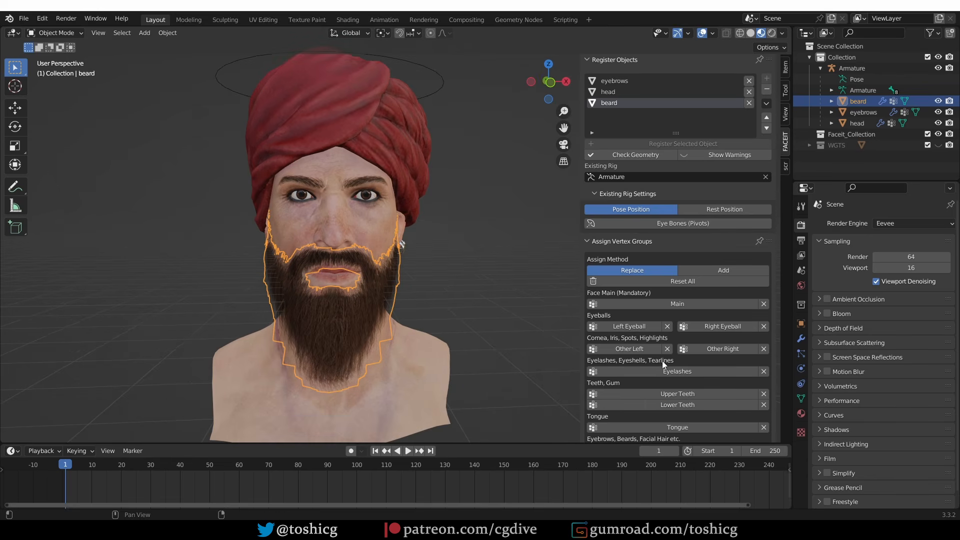
{"action": "scroll", "coordinate": [660, 325], "scroll_direction": "down", "scroll_amount": 2}
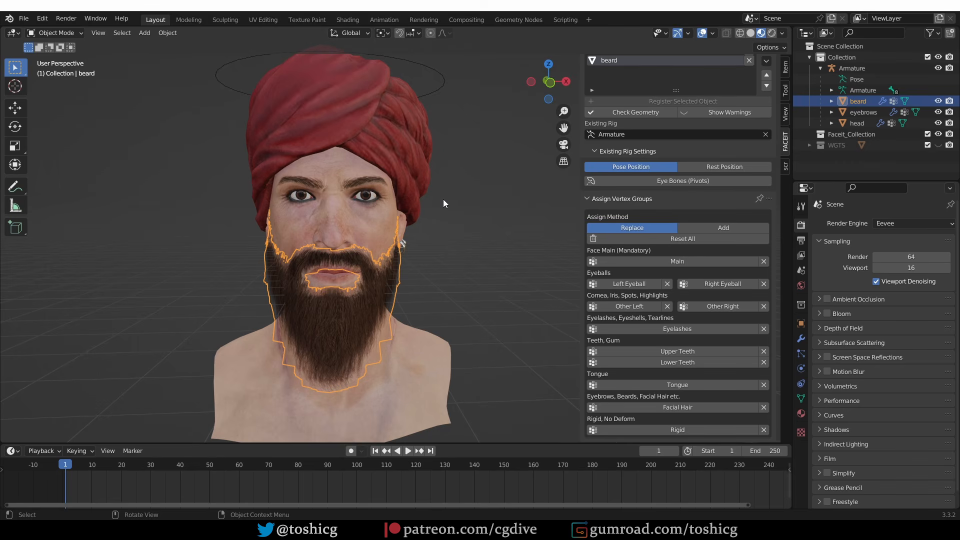
{"action": "left_click", "coordinate": [350, 210]}
{"action": "key", "text": "g"}
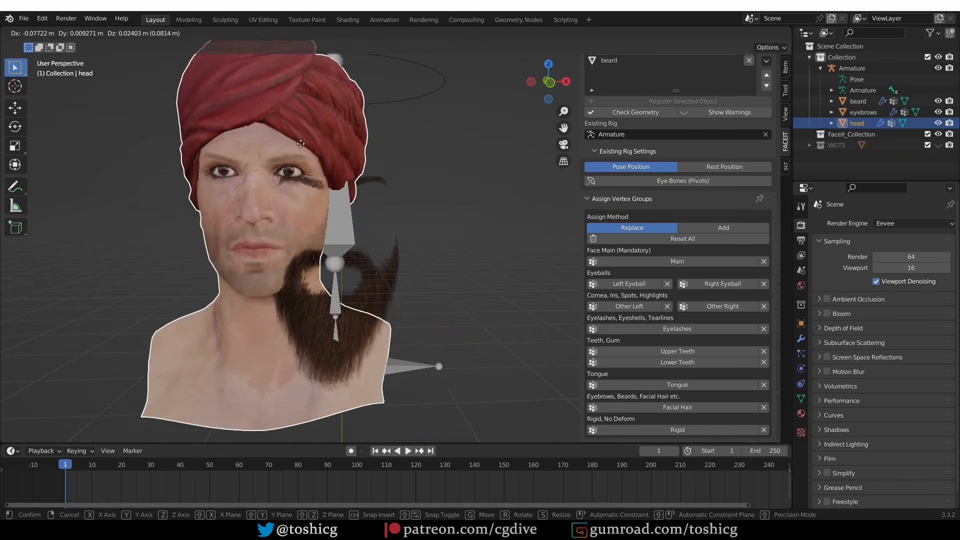
{"action": "key", "text": "Escape"}
Enter Edit Mode on the head, select the linked face skin mesh and assign it to the Main vertex group
{"action": "left_click", "coordinate": [68, 34]}
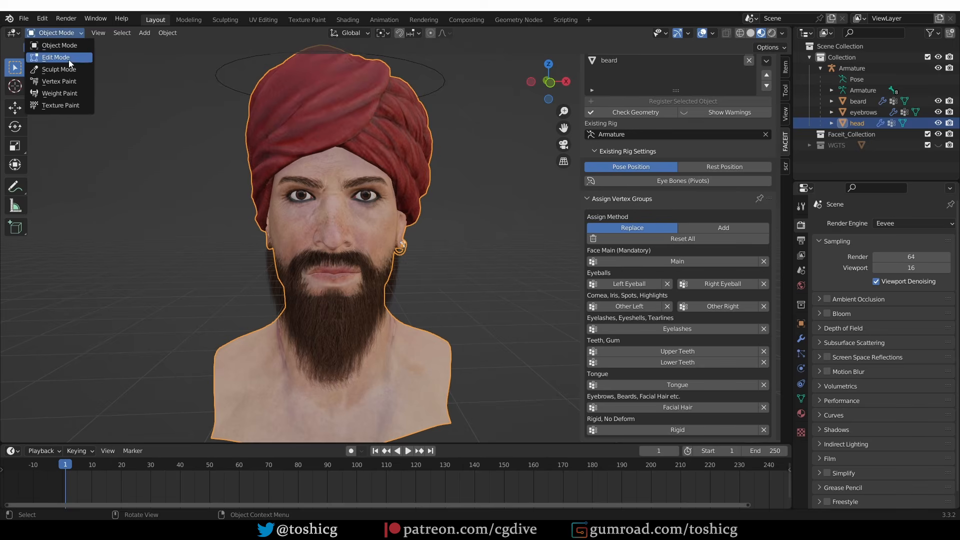
{"action": "left_click", "coordinate": [70, 58]}
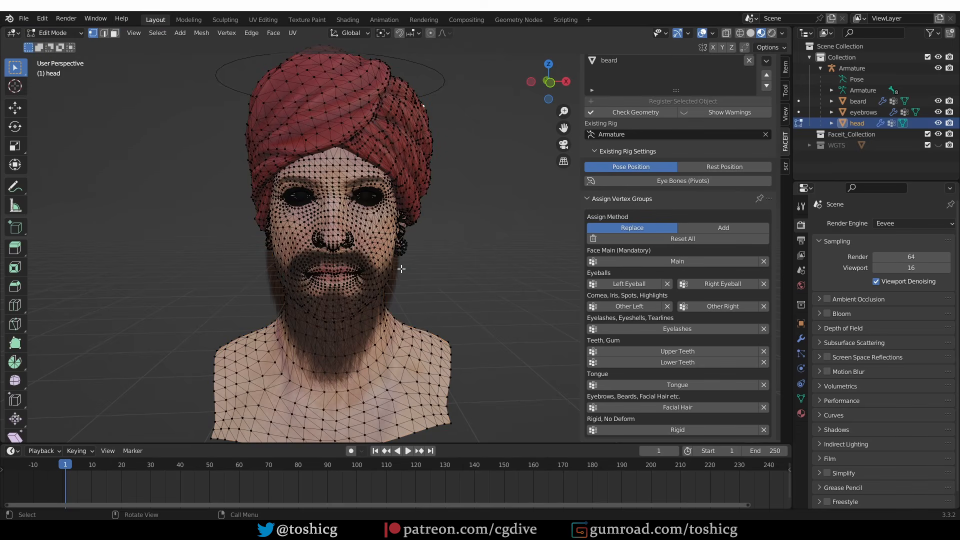
{"action": "left_click", "coordinate": [347, 251]}
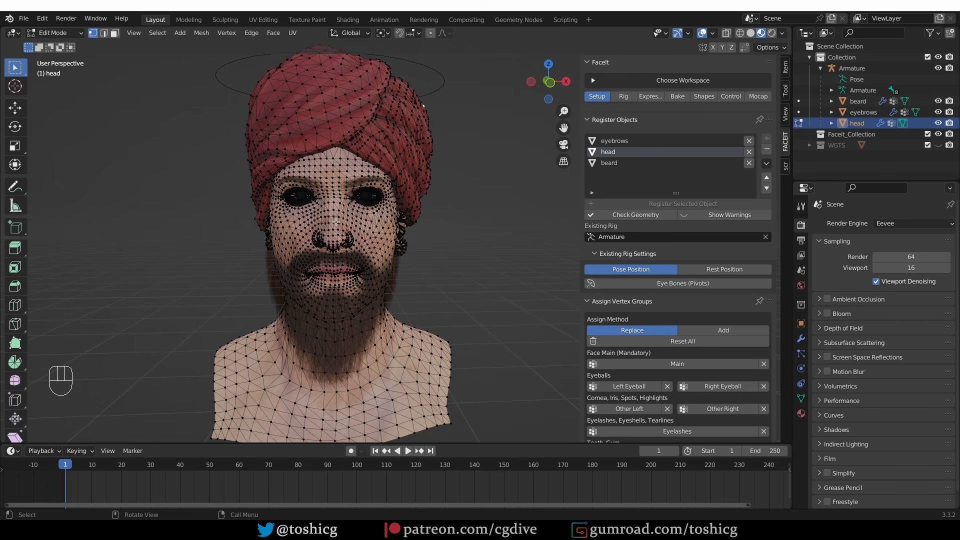
{"action": "key", "text": "l"}
{"action": "scroll", "coordinate": [321, 220], "scroll_direction": "down", "scroll_amount": 3}
{"action": "middle_click_drag", "start_coordinate": [321, 220], "coordinate": [315, 211], "text": "shift"}
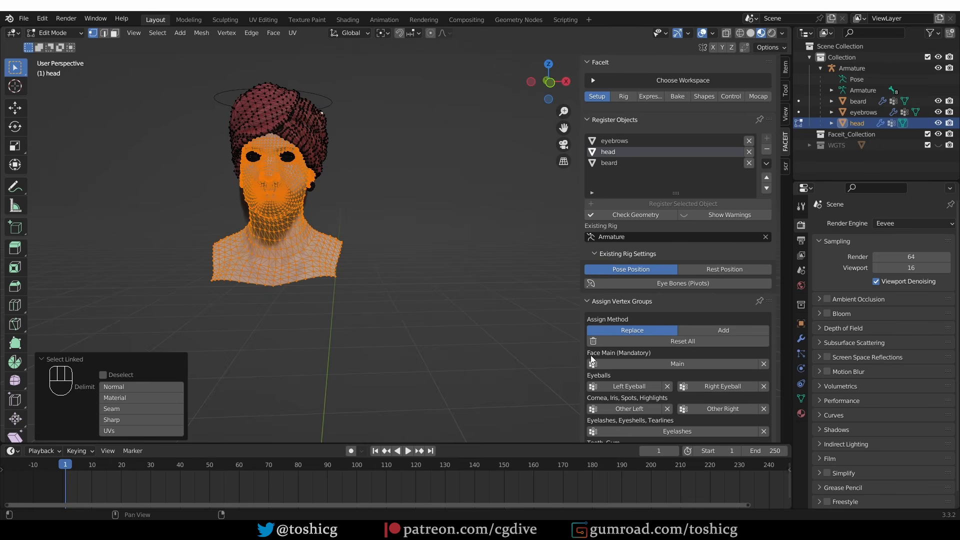
{"action": "left_click", "coordinate": [687, 364]}
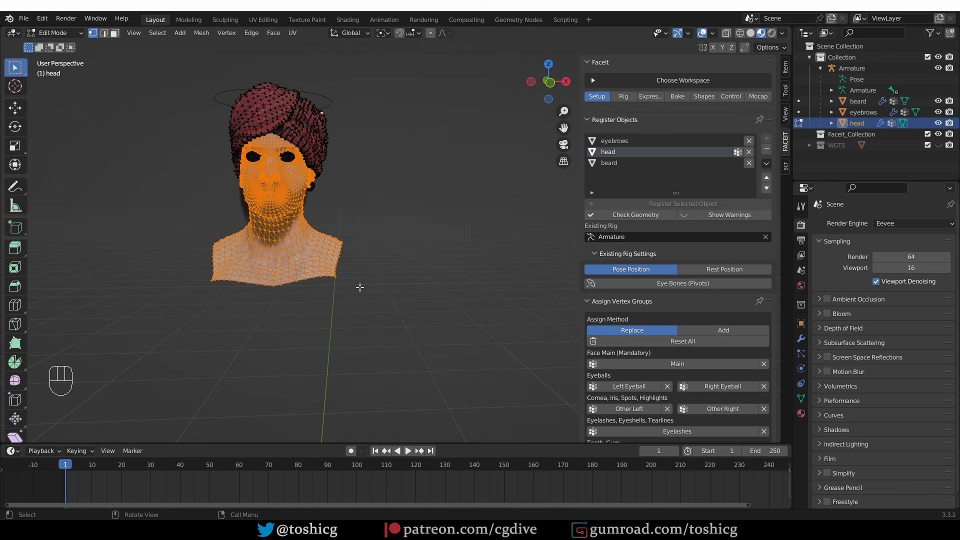
Hide the selected face skin mesh to expose the eye and mouth geometry
{"action": "scroll", "coordinate": [390, 285], "scroll_direction": "up", "scroll_amount": 3}
{"action": "scroll", "coordinate": [310, 235], "scroll_direction": "up", "scroll_amount": 3}
{"action": "middle_click_drag", "start_coordinate": [318, 159], "coordinate": [292, 158], "text": "shift"}
{"action": "key", "text": "alt+a"}
{"action": "scroll", "coordinate": [300, 148], "scroll_direction": "up", "scroll_amount": 3}
{"action": "scroll", "coordinate": [292, 150], "scroll_direction": "down", "scroll_amount": 2}
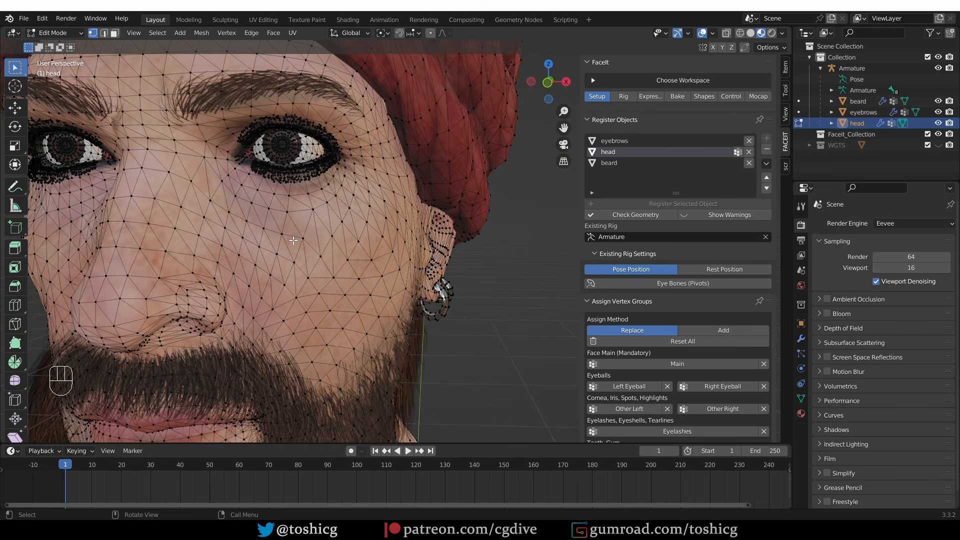
{"action": "key", "text": "ctrl+z"}
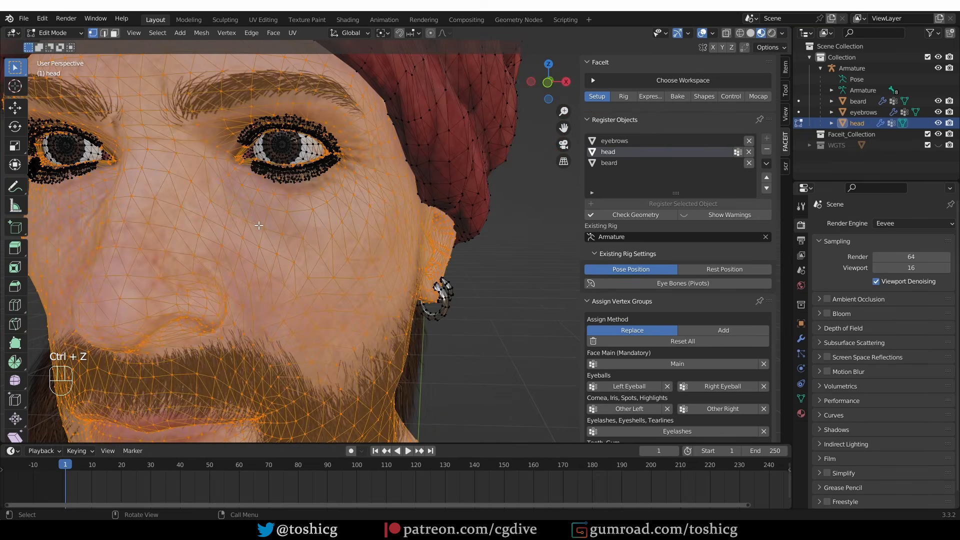
{"action": "key", "text": "h"}
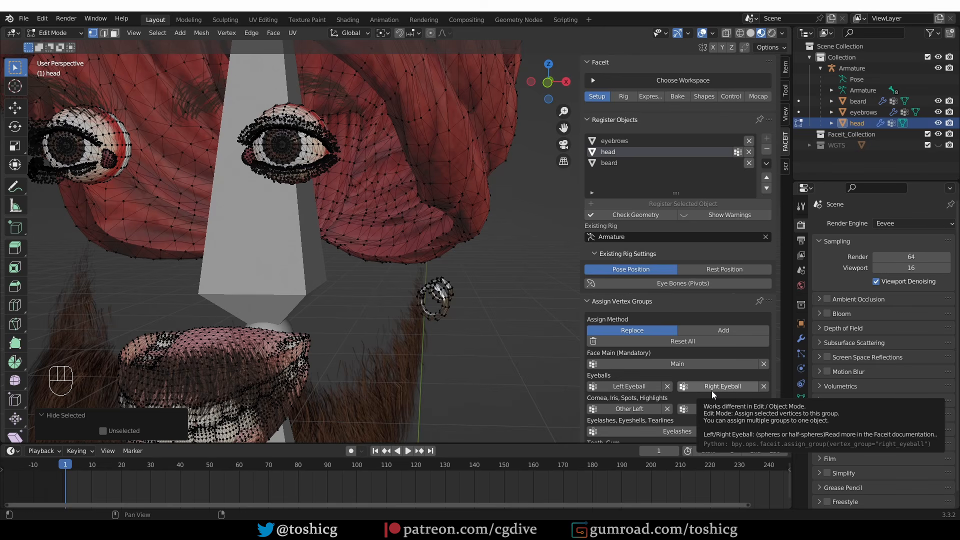
Select the linked mesh of the character's left eyeball and test-move it, cancelling each move, to check what is selected
{"action": "scroll", "coordinate": [300, 130], "scroll_direction": "up", "scroll_amount": 4}
{"action": "middle_click_drag", "start_coordinate": [302, 120], "coordinate": [429, 114]}
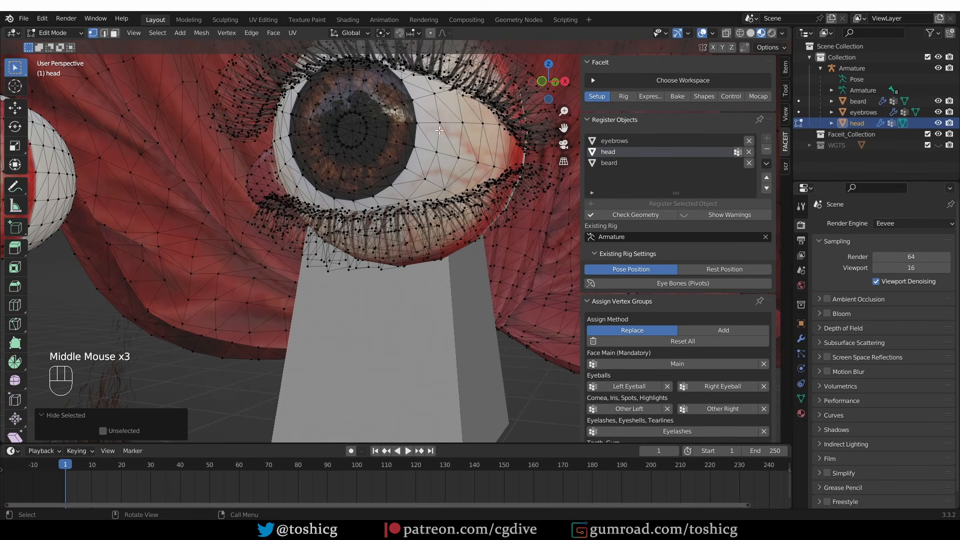
{"action": "key", "text": "l"}
{"action": "key", "text": "g"}
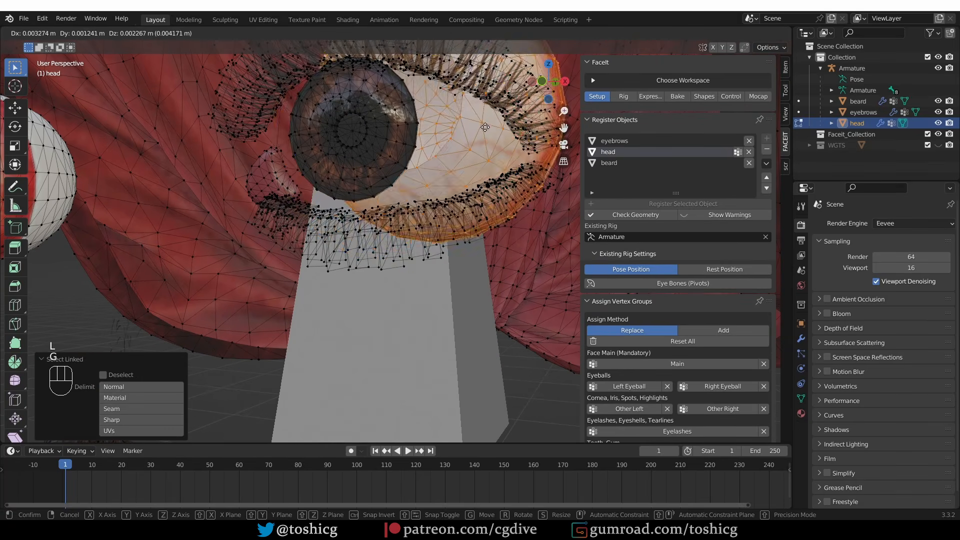
{"action": "right_click", "coordinate": [372, 127]}
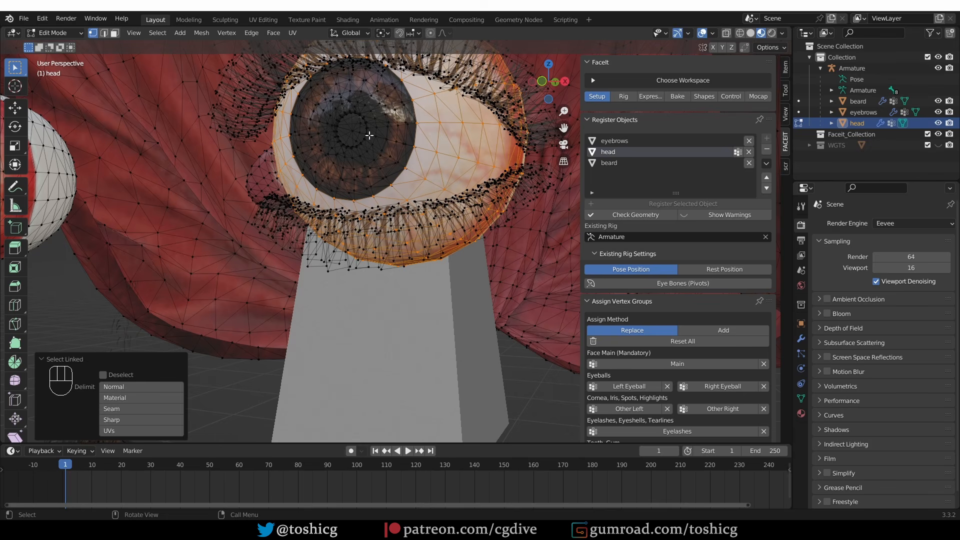
{"action": "middle_click_drag", "start_coordinate": [370, 135], "coordinate": [390, 137]}
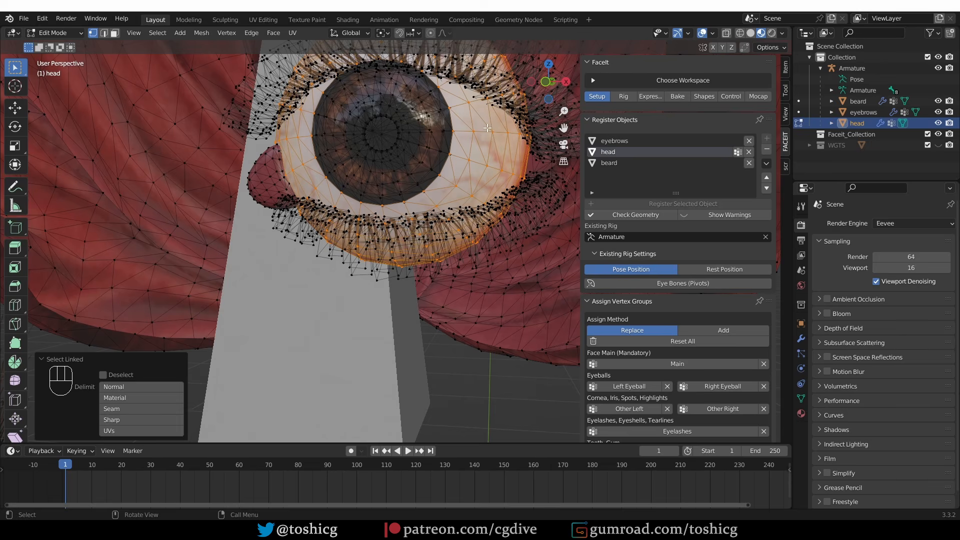
{"action": "middle_click_drag", "start_coordinate": [480, 152], "coordinate": [493, 153]}
{"action": "key", "text": "g"}
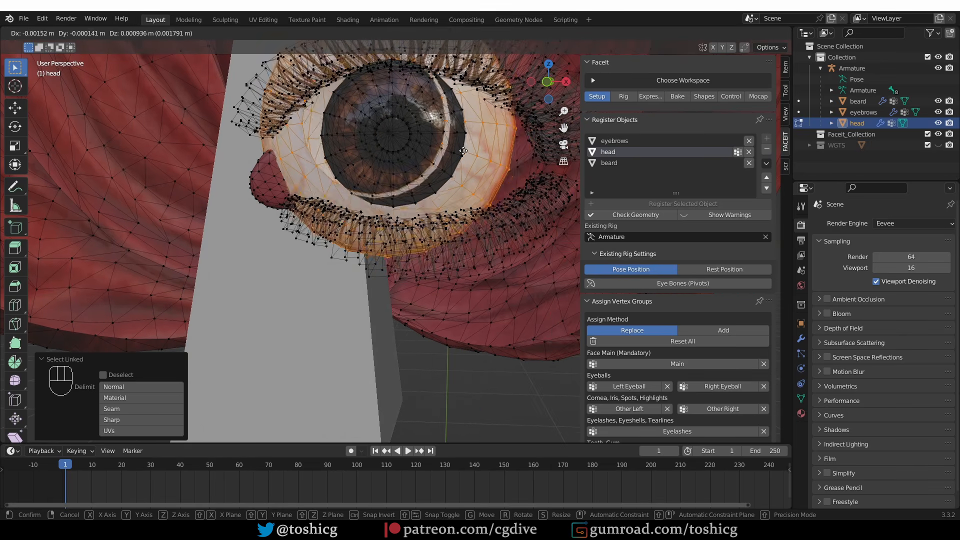
{"action": "right_click", "coordinate": [493, 153]}
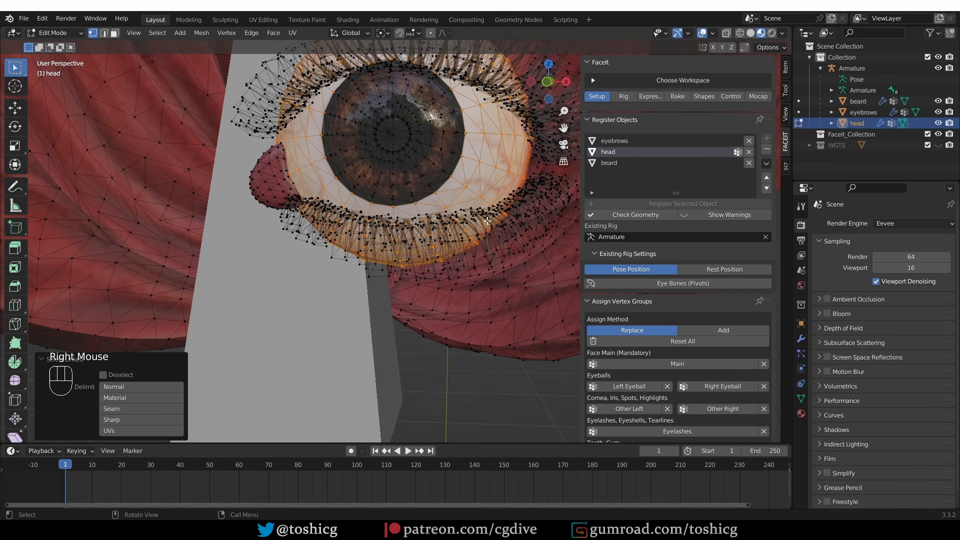
Assign the selected eyeball mesh to the Left Eyeball vertex group and hide it
{"action": "left_click", "coordinate": [634, 386]}
{"action": "scroll", "coordinate": [317, 310], "scroll_direction": "down", "scroll_amount": 4}
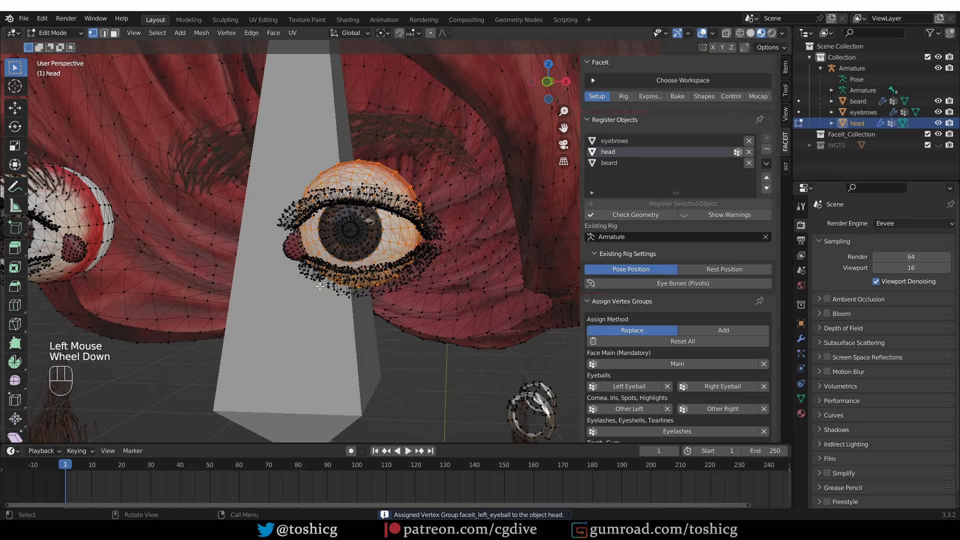
{"action": "middle_click_drag", "start_coordinate": [320, 287], "coordinate": [370, 280]}
{"action": "key", "text": "h"}
Select the linked mesh of the character's right eyeball, assign it to the Right Eyeball vertex group and hide it
{"action": "scroll", "coordinate": [311, 154], "scroll_direction": "up", "scroll_amount": 2}
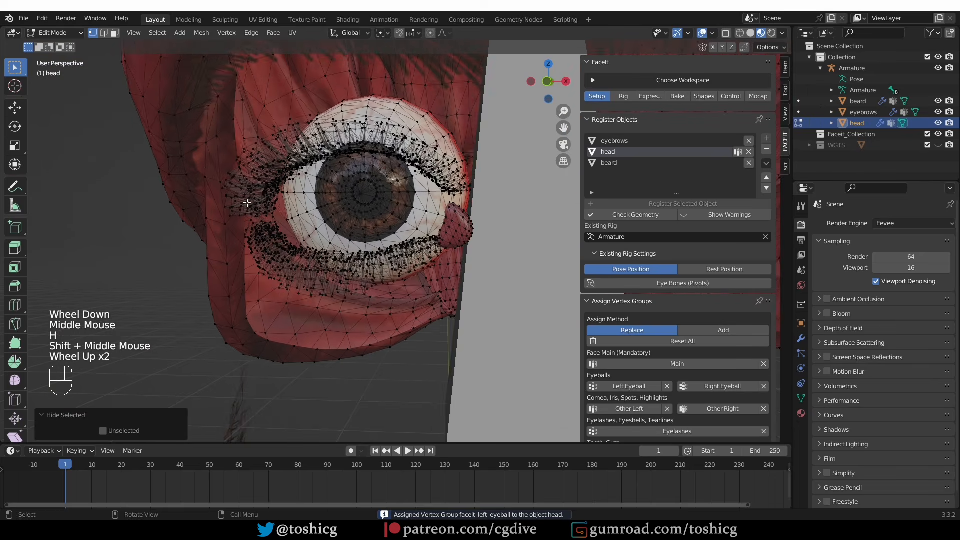
{"action": "middle_click_drag", "start_coordinate": [339, 161], "coordinate": [290, 150], "text": "shift"}
{"action": "key", "text": "l"}
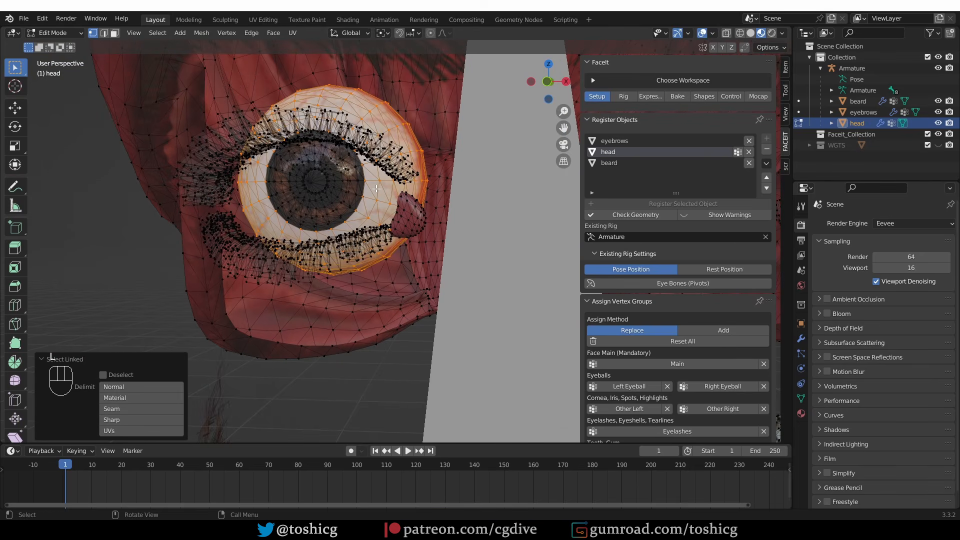
{"action": "left_click", "coordinate": [727, 386]}
{"action": "middle_click_drag", "start_coordinate": [299, 283], "coordinate": [235, 269]}
{"action": "key", "text": "h"}
Turn on X-ray display and frame the character's left iris and cornea for selecting through the mesh
{"action": "scroll", "coordinate": [211, 295], "scroll_direction": "down", "scroll_amount": 2}
{"action": "scroll", "coordinate": [211, 296], "scroll_direction": "down", "scroll_amount": 1}
{"action": "scroll", "coordinate": [235, 268], "scroll_direction": "up", "scroll_amount": 2}
{"action": "mouse_move", "coordinate": [275, 265]}
{"action": "middle_mouse_down"}
{"action": "mouse_move", "coordinate": [268, 270]}
{"action": "mouse_move", "coordinate": [283, 288]}
{"action": "mouse_move", "coordinate": [265, 276]}
{"action": "middle_mouse_up"}
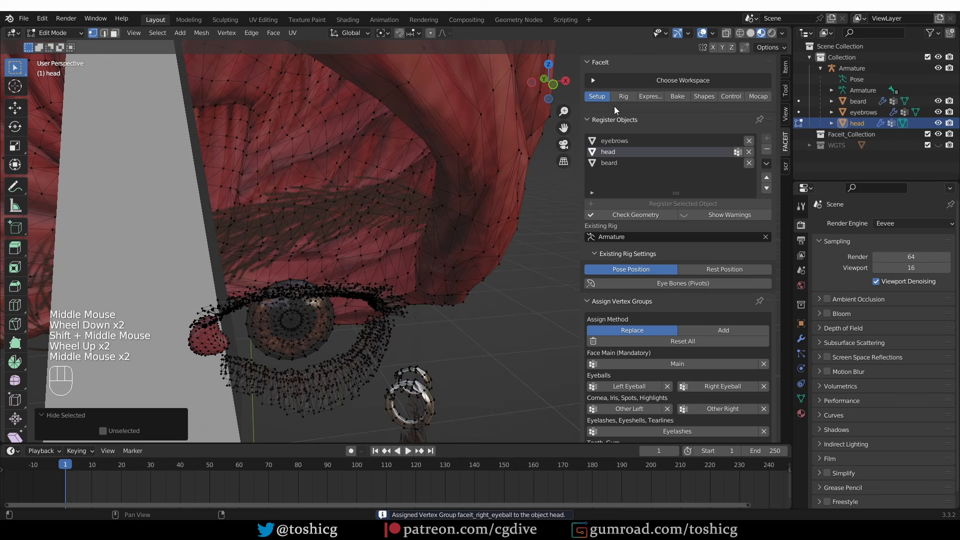
{"action": "left_click", "coordinate": [726, 34]}
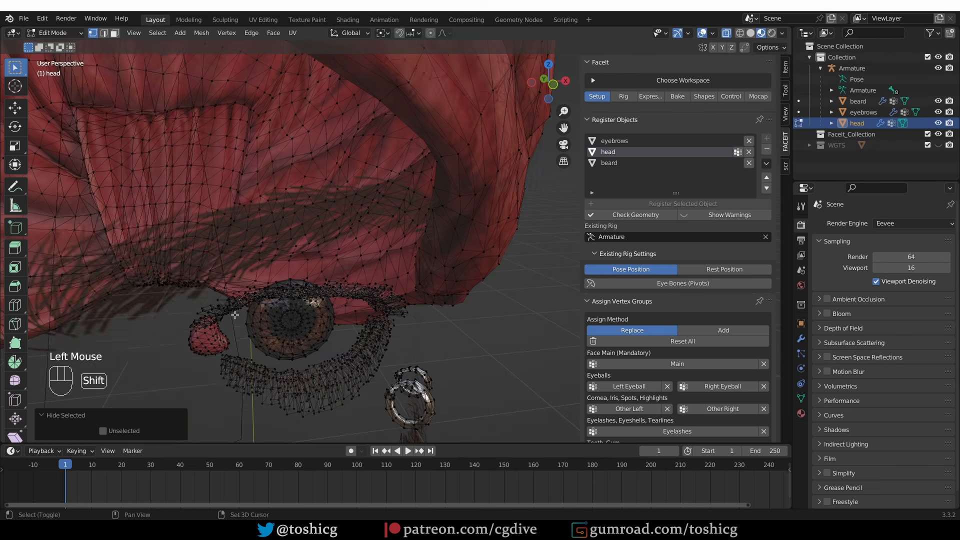
{"action": "middle_click_drag", "start_coordinate": [250, 350], "coordinate": [246, 265], "text": "shift"}
{"action": "middle_click_drag", "start_coordinate": [246, 265], "coordinate": [274, 290]}
{"action": "scroll", "coordinate": [260, 270], "scroll_direction": "up", "scroll_amount": 4}
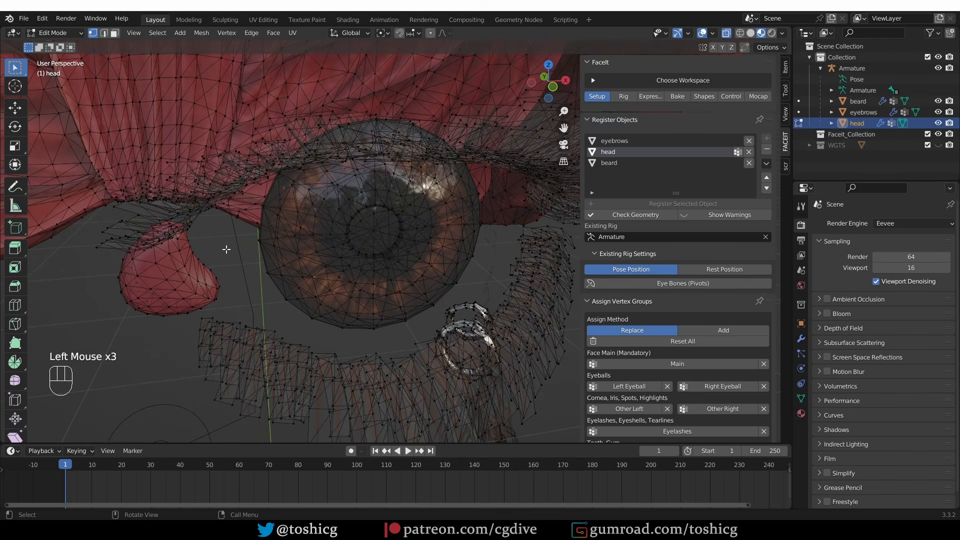
{"action": "left_click_drag", "start_coordinate": [233, 242], "coordinate": [406, 280]}
{"action": "middle_click_drag", "start_coordinate": [406, 280], "coordinate": [286, 236]}
{"action": "middle_click_drag", "start_coordinate": [286, 236], "coordinate": [305, 272]}
{"action": "key", "text": "ctrl+z"}
Box-select the left iris and cornea, extend to all linked geometry, assign it to the Other Left vertex group and hide it
{"action": "left_click_drag", "start_coordinate": [299, 261], "coordinate": [493, 227]}
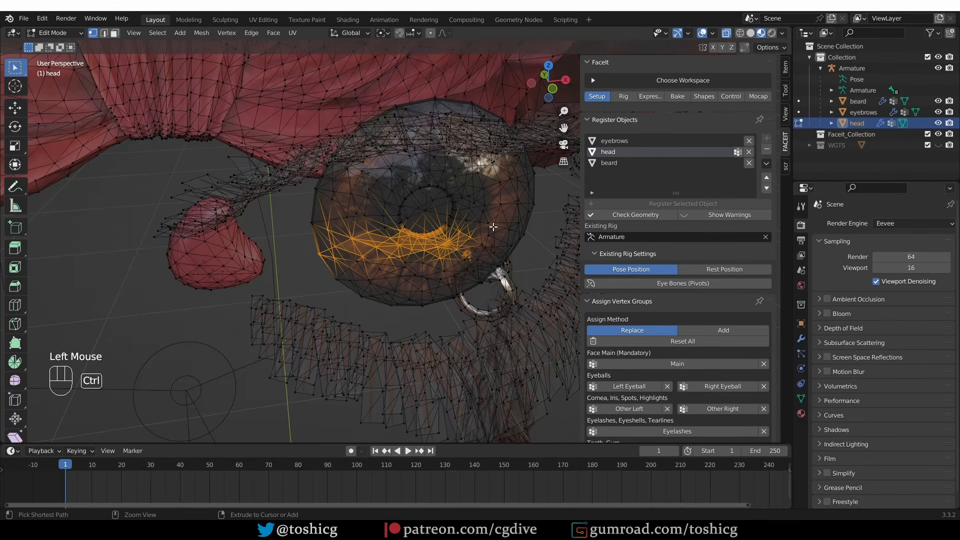
{"action": "key", "text": "ctrl+l"}
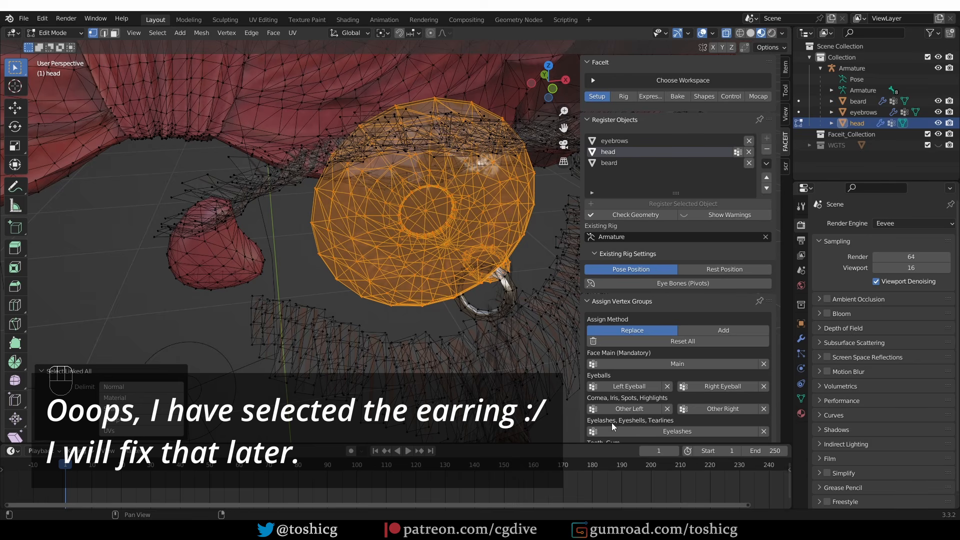
{"action": "left_click", "coordinate": [644, 410]}
{"action": "scroll", "coordinate": [419, 301], "scroll_direction": "down", "scroll_amount": 2}
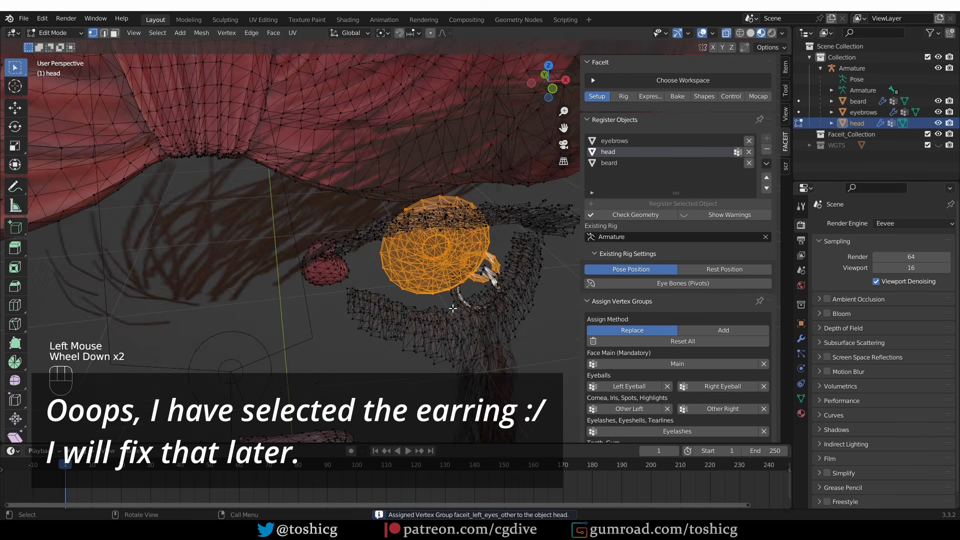
{"action": "middle_click_drag", "start_coordinate": [419, 310], "coordinate": [419, 295]}
{"action": "middle_click_drag", "start_coordinate": [411, 346], "coordinate": [423, 345]}
{"action": "key", "text": "h"}
Select all linked geometry of the right iris and cornea, assign it to the Other Right vertex group and hide it
{"action": "middle_click_drag", "start_coordinate": [73, 296], "coordinate": [445, 240], "text": "shift"}
{"action": "middle_click_drag", "start_coordinate": [88, 233], "coordinate": [232, 232], "text": "shift"}
{"action": "left_click", "coordinate": [236, 230]}
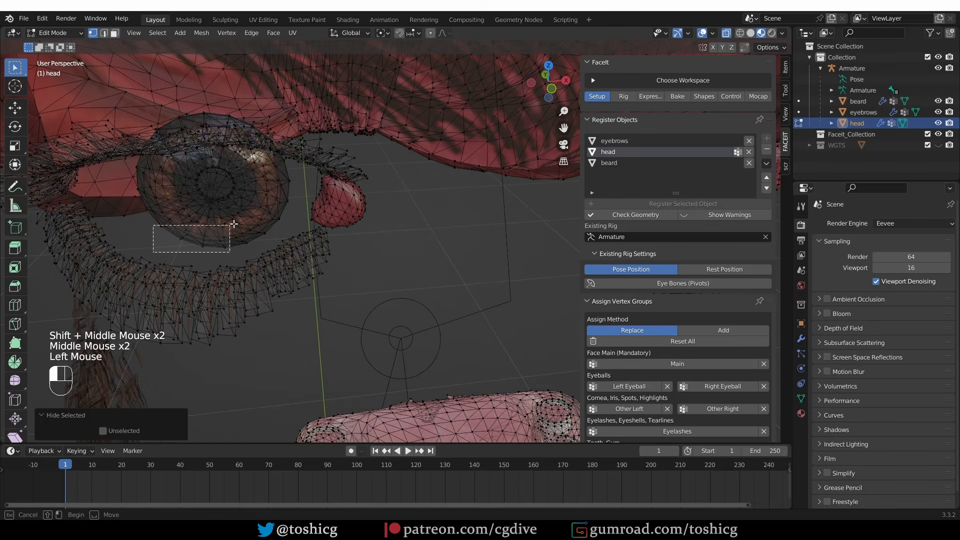
{"action": "key", "text": "ctrl+l"}
{"action": "left_click", "coordinate": [273, 209], "text": "shift"}
{"action": "key", "text": "ctrl+l"}
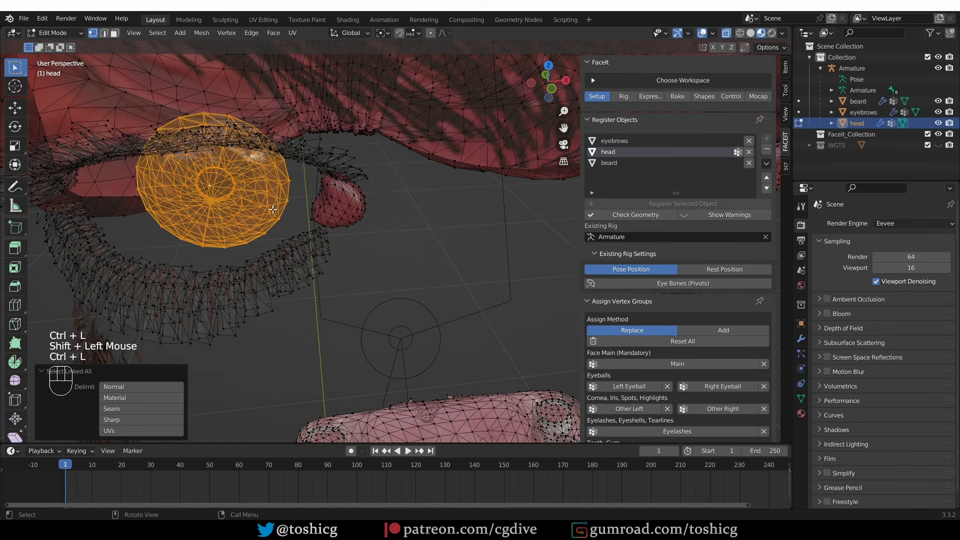
{"action": "left_click", "coordinate": [722, 407]}
{"action": "scroll", "coordinate": [480, 310], "scroll_direction": "down", "scroll_amount": 1}
{"action": "middle_click_drag", "start_coordinate": [450, 305], "coordinate": [365, 195]}
{"action": "key", "text": "h"}
Select the linked turban mesh, assign it to the Rigid vertex group and hide it
{"action": "scroll", "coordinate": [324, 277], "scroll_direction": "down", "scroll_amount": 3}
{"action": "scroll", "coordinate": [365, 195], "scroll_direction": "up", "scroll_amount": 1}
{"action": "middle_click_drag", "start_coordinate": [365, 195], "coordinate": [340, 150]}
{"action": "middle_click_drag", "start_coordinate": [367, 85], "coordinate": [391, 150], "text": "shift"}
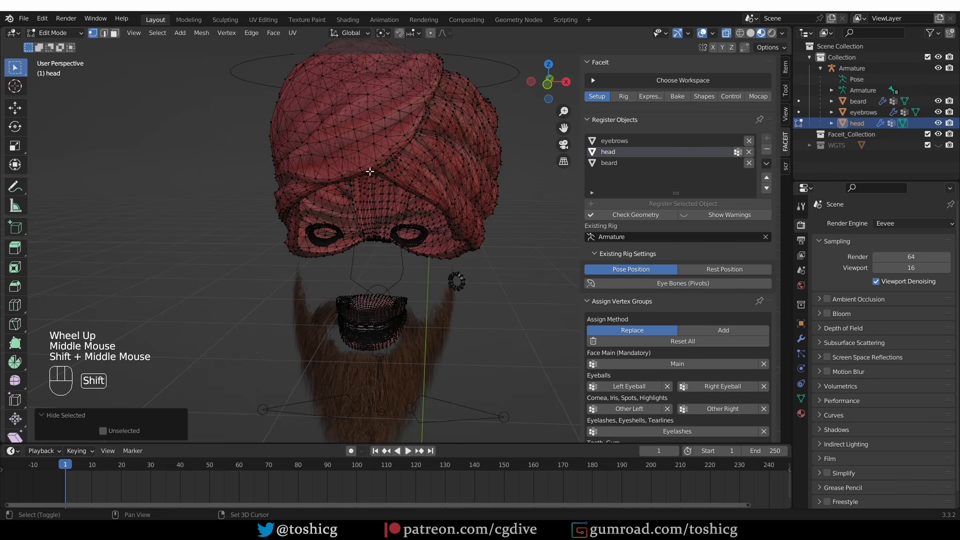
{"action": "key", "text": "l"}
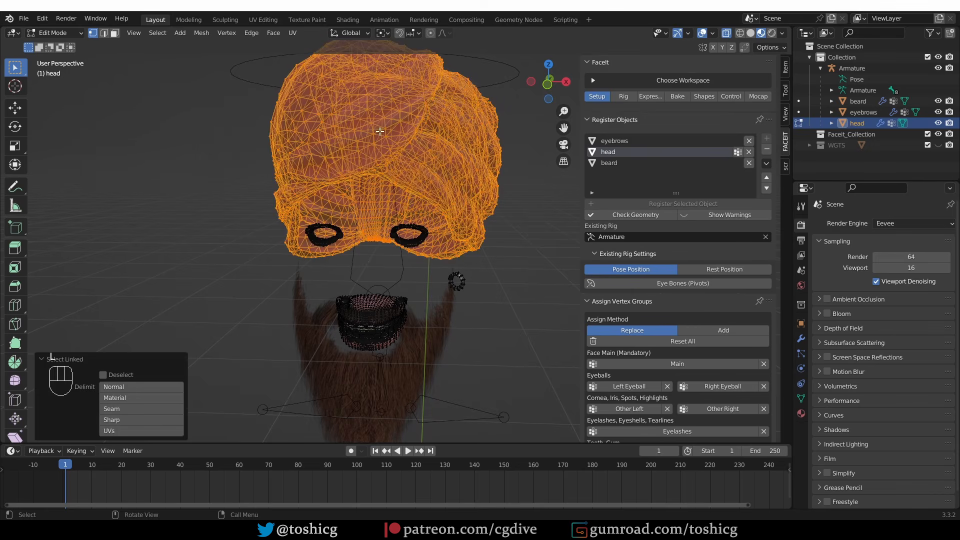
{"action": "scroll", "coordinate": [710, 365], "scroll_direction": "down", "scroll_amount": 3}
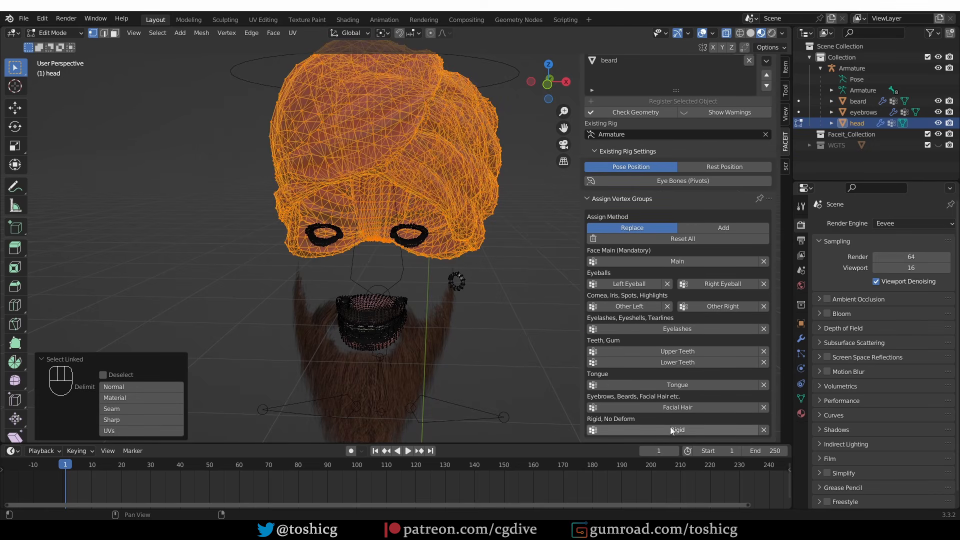
{"action": "left_click", "coordinate": [667, 429]}
{"action": "left_click", "coordinate": [670, 431]}
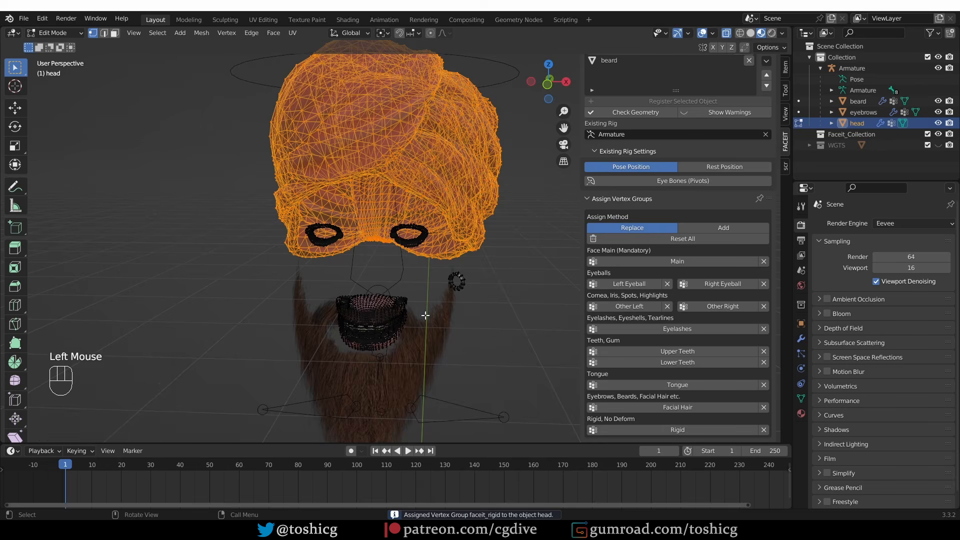
{"action": "key", "text": "h"}
Box-select the upper and lower eyelashes of the character's left eye, leaving out the pink inner-corner piece
{"action": "middle_click_drag", "start_coordinate": [423, 315], "coordinate": [427, 319]}
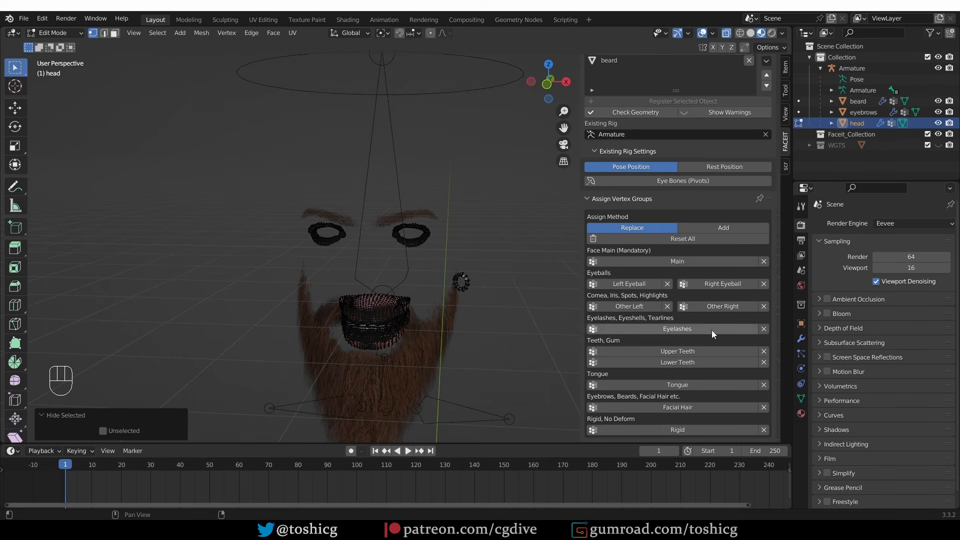
{"action": "scroll", "coordinate": [463, 240], "scroll_direction": "up", "scroll_amount": 3}
{"action": "middle_click_drag", "start_coordinate": [463, 240], "coordinate": [388, 257]}
{"action": "scroll", "coordinate": [415, 220], "scroll_direction": "up", "scroll_amount": 1}
{"action": "scroll", "coordinate": [349, 186], "scroll_direction": "up", "scroll_amount": 1}
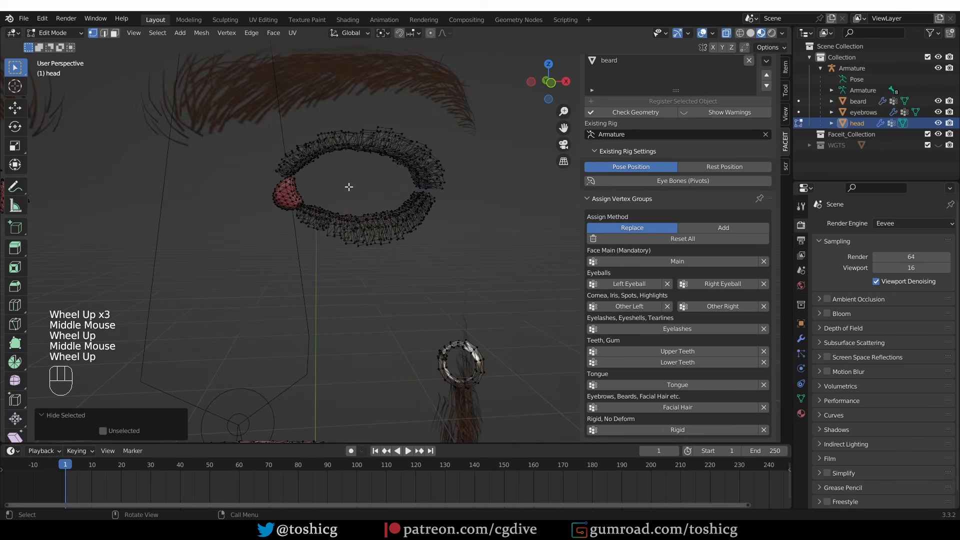
{"action": "left_click_drag", "start_coordinate": [326, 100], "coordinate": [567, 299]}
{"action": "scroll", "coordinate": [550, 281], "scroll_direction": "up", "scroll_amount": 1}
{"action": "scroll", "coordinate": [320, 151], "scroll_direction": "up", "scroll_amount": 1}
{"action": "left_click_drag", "start_coordinate": [276, 123], "coordinate": [358, 183], "text": "shift"}
{"action": "left_click_drag", "start_coordinate": [314, 228], "coordinate": [341, 304], "text": "shift"}
{"action": "left_click_drag", "start_coordinate": [245, 154], "coordinate": [291, 189], "text": "shift"}
{"action": "left_click_drag", "start_coordinate": [284, 254], "coordinate": [317, 286], "text": "shift"}
Add the right eye's upper and lower eyelashes to the selection and extend it to all linked geometry
{"action": "middle_click_drag", "start_coordinate": [240, 235], "coordinate": [450, 230], "text": "shift"}
{"action": "scroll", "coordinate": [450, 230], "scroll_direction": "down", "scroll_amount": 1}
{"action": "middle_click_drag", "start_coordinate": [300, 215], "coordinate": [400, 200], "text": "shift"}
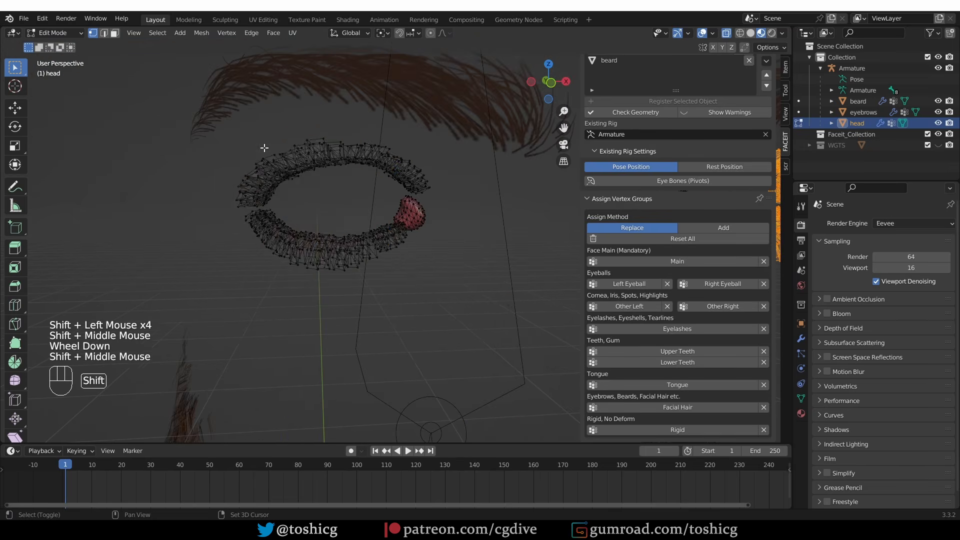
{"action": "left_click_drag", "start_coordinate": [231, 140], "coordinate": [327, 323], "text": "shift"}
{"action": "left_click_drag", "start_coordinate": [321, 129], "coordinate": [393, 289], "text": "shift"}
{"action": "left_click_drag", "start_coordinate": [375, 132], "coordinate": [427, 177], "text": "shift"}
{"action": "scroll", "coordinate": [382, 277], "scroll_direction": "up", "scroll_amount": 1, "text": "shift"}
{"action": "scroll", "coordinate": [382, 276], "scroll_direction": "up", "scroll_amount": 2}
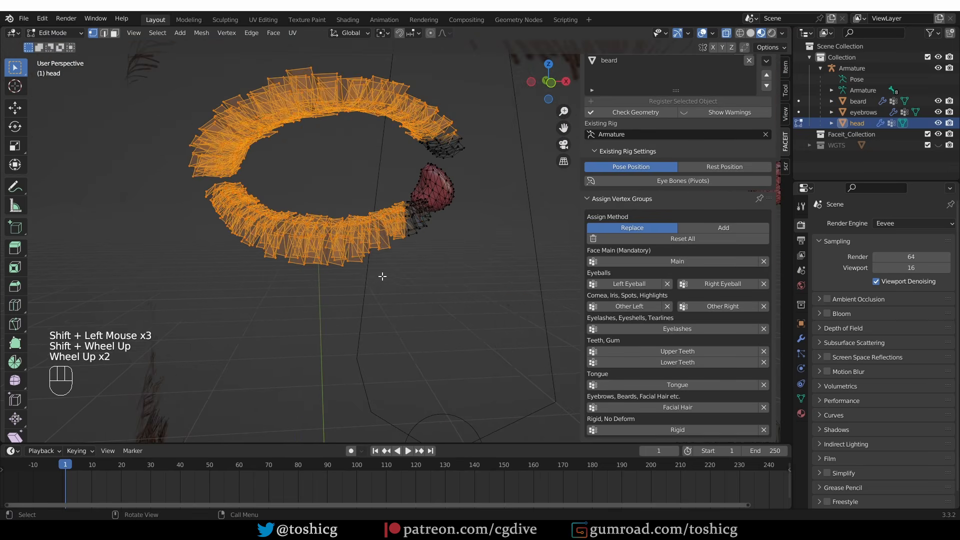
{"action": "left_click_drag", "start_coordinate": [387, 269], "coordinate": [421, 216], "text": "shift"}
{"action": "scroll", "coordinate": [424, 250], "scroll_direction": "up", "scroll_amount": 1}
{"action": "middle_click_drag", "start_coordinate": [424, 250], "coordinate": [326, 364], "text": "shift"}
{"action": "key", "text": "ctrl+l"}
Add the missed eyelash strands at the right eye's inner corner and extend the selection to linked geometry
{"action": "scroll", "coordinate": [399, 286], "scroll_direction": "up", "scroll_amount": 2}
{"action": "scroll", "coordinate": [342, 256], "scroll_direction": "up", "scroll_amount": 5}
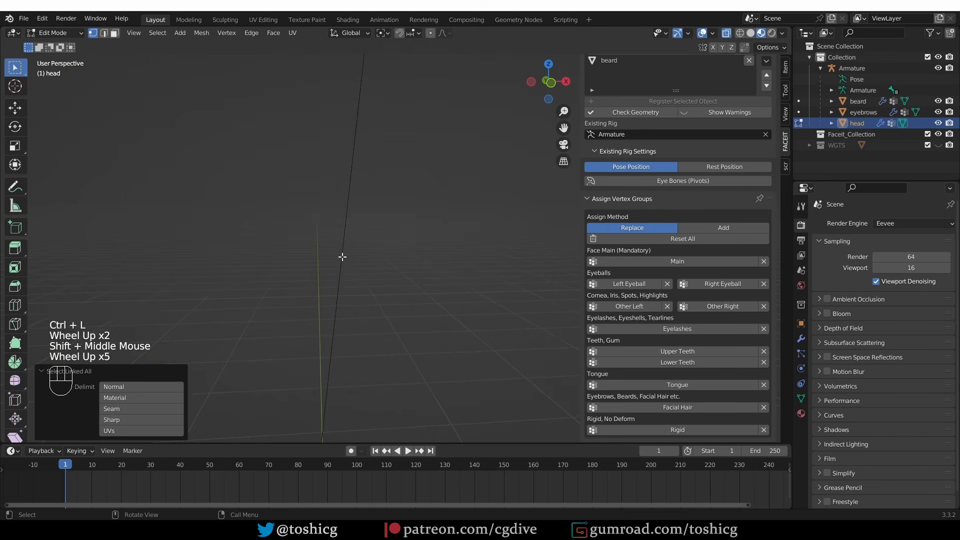
{"action": "scroll", "coordinate": [342, 254], "scroll_direction": "down", "scroll_amount": 1}
{"action": "middle_click_drag", "start_coordinate": [342, 254], "coordinate": [327, 334], "text": "shift"}
{"action": "left_click_drag", "start_coordinate": [303, 365], "coordinate": [368, 329], "text": "shift"}
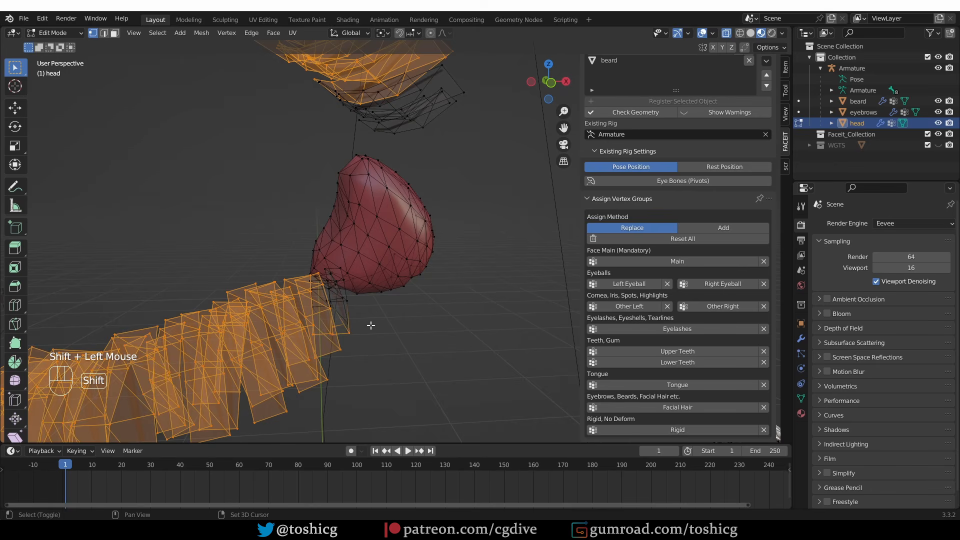
{"action": "left_click_drag", "start_coordinate": [354, 131], "coordinate": [494, 53], "text": "shift"}
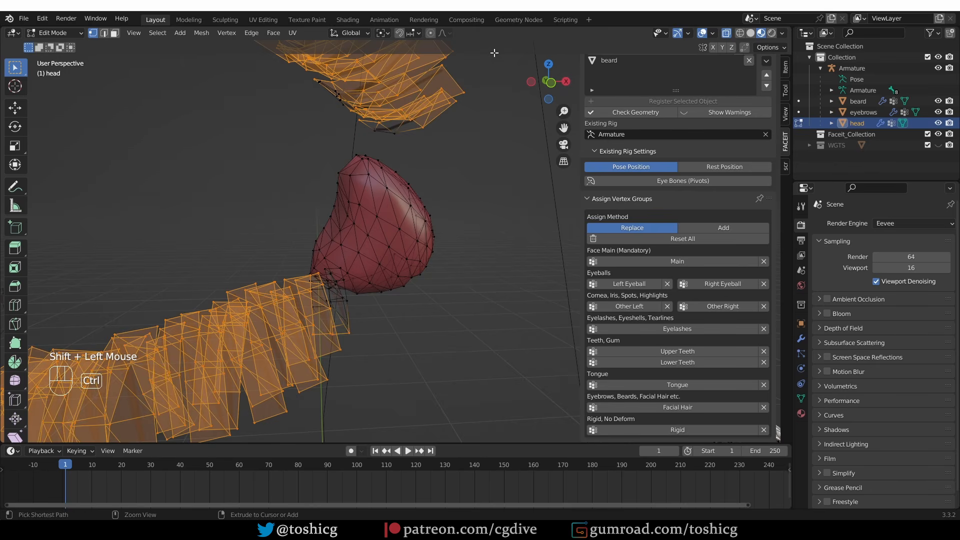
{"action": "key", "text": "ctrl+l"}
{"action": "scroll", "coordinate": [461, 280], "scroll_direction": "down", "scroll_amount": 2}
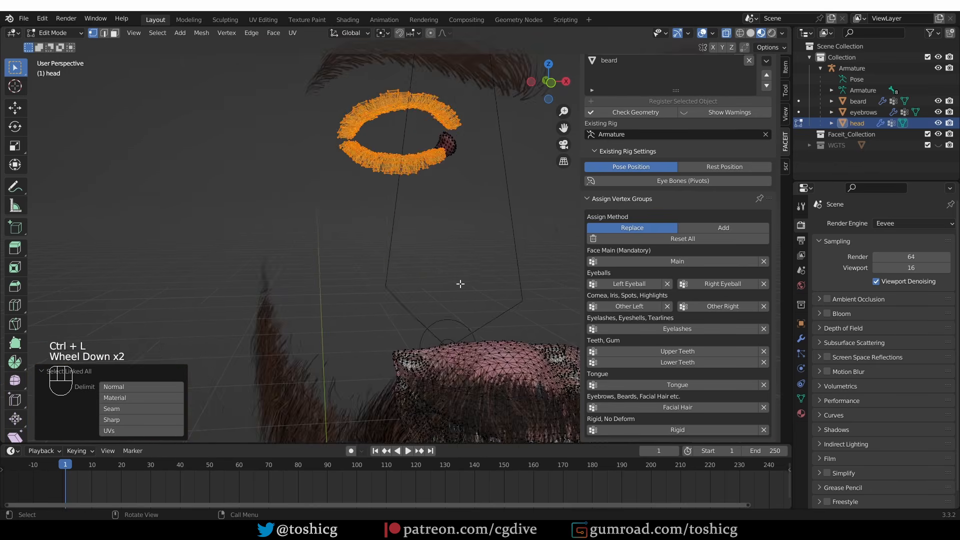
Add the missed eyelash strands at the left eye's inner corner, extending the selection to all linked geometry
{"action": "middle_click_drag", "start_coordinate": [461, 281], "coordinate": [414, 294], "text": "shift"}
{"action": "scroll", "coordinate": [413, 294], "scroll_direction": "up", "scroll_amount": 3}
{"action": "middle_click_drag", "start_coordinate": [414, 235], "coordinate": [310, 280], "text": "shift"}
{"action": "scroll", "coordinate": [310, 280], "scroll_direction": "up", "scroll_amount": 3}
{"action": "left_click", "coordinate": [324, 108], "text": "shift"}
{"action": "middle_click_drag", "start_coordinate": [324, 108], "coordinate": [340, 156], "text": "shift"}
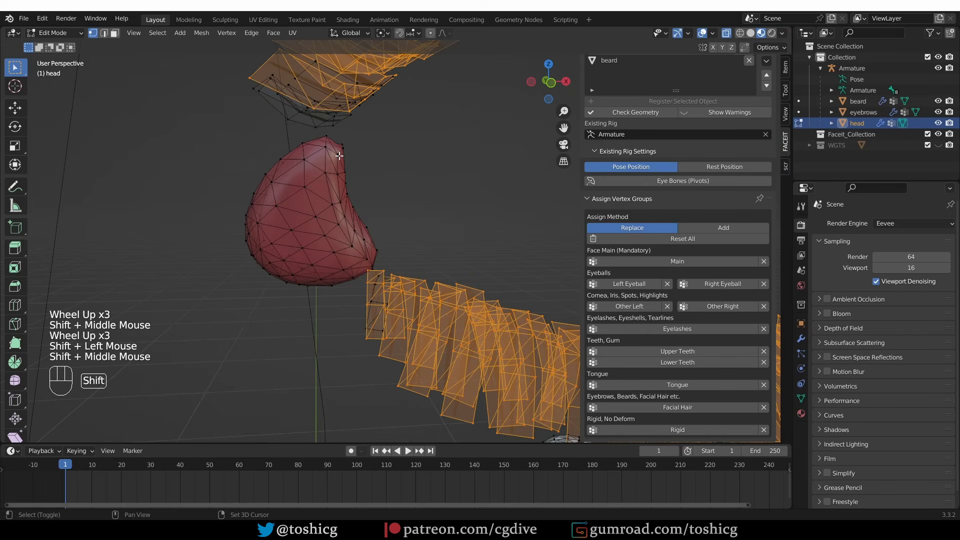
{"action": "left_click", "coordinate": [282, 89], "text": "shift"}
{"action": "left_click", "coordinate": [400, 107], "text": "shift"}
{"action": "key", "text": "ctrl+l"}
{"action": "scroll", "coordinate": [399, 129], "scroll_direction": "down", "scroll_amount": 6}
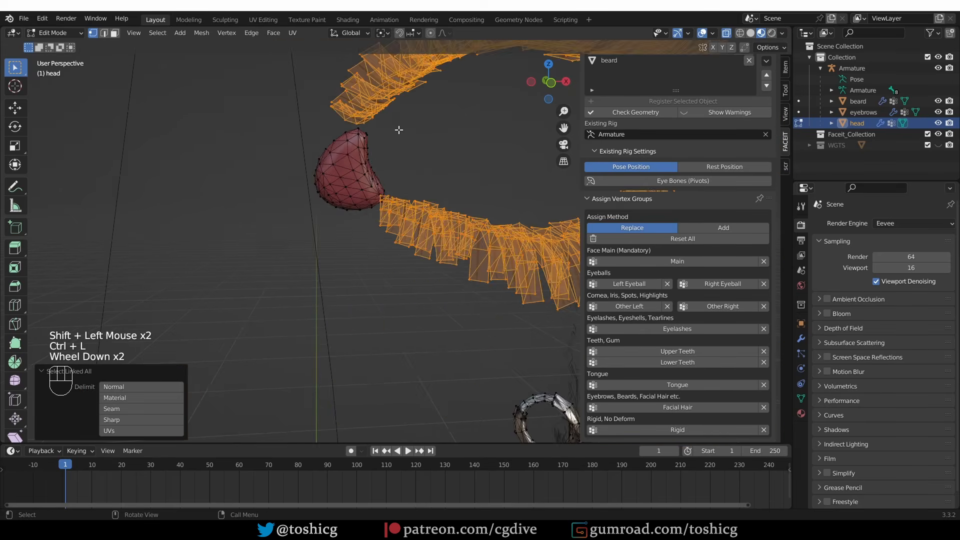
Assign the selected eyelashes of both eyes to the Eyelashes vertex group and hide them
{"action": "middle_click_drag", "start_coordinate": [399, 129], "coordinate": [381, 262], "text": "shift"}
{"action": "key", "text": "g"}
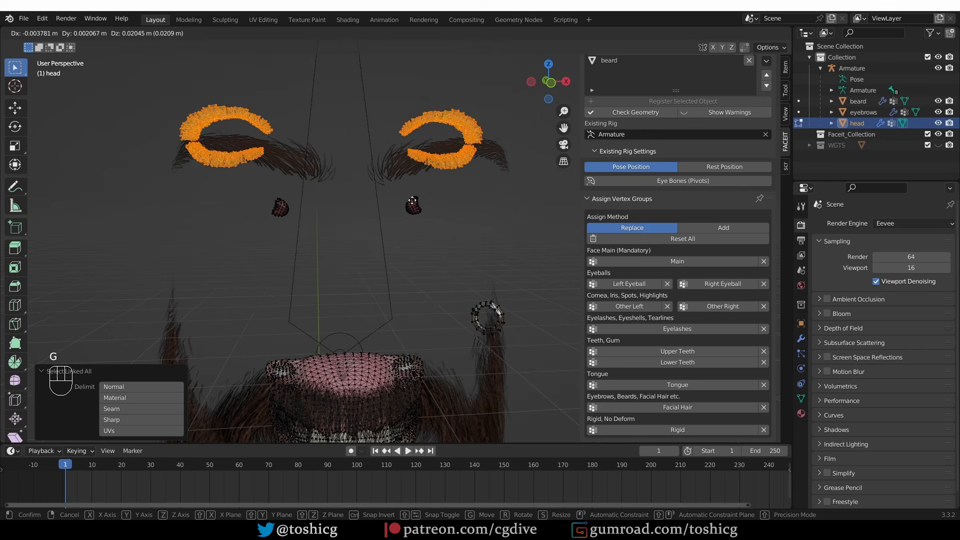
{"action": "right_click", "coordinate": [462, 197]}
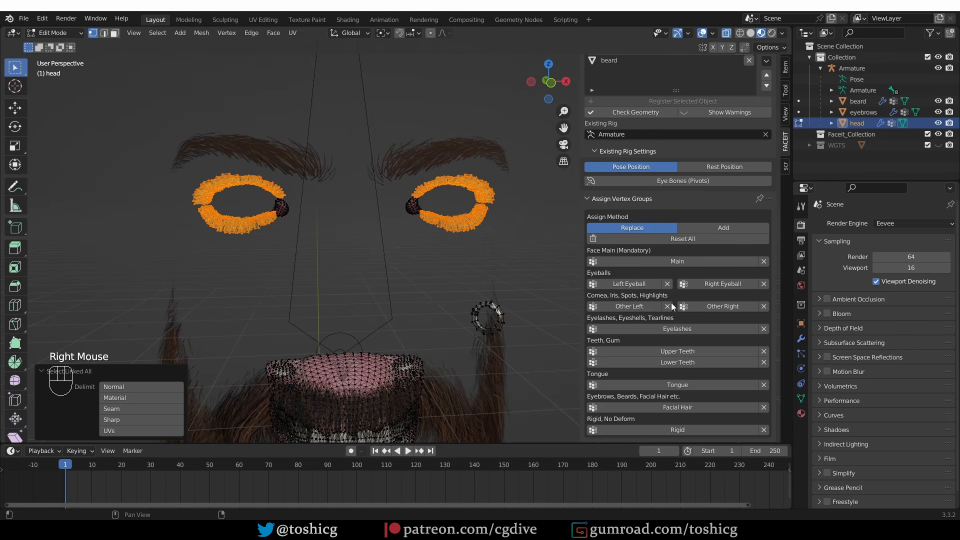
{"action": "left_click", "coordinate": [684, 327]}
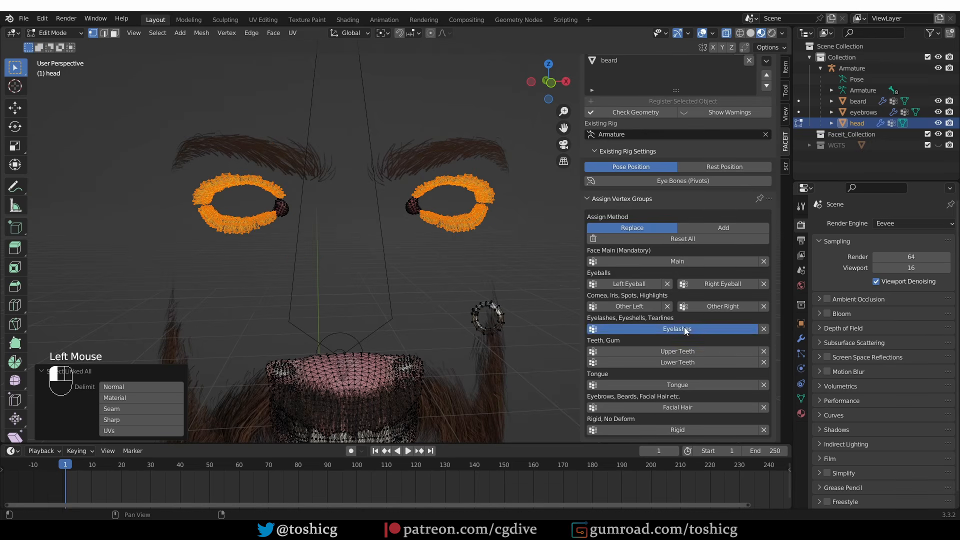
{"action": "key", "text": "h"}
Box-select the earring geometry at the character's left ear and extend the selection to everything linked
{"action": "middle_click_drag", "start_coordinate": [403, 316], "coordinate": [407, 125], "text": "shift"}
{"action": "scroll", "coordinate": [400, 196], "scroll_direction": "up", "scroll_amount": 1}
{"action": "scroll", "coordinate": [406, 125], "scroll_direction": "up", "scroll_amount": 2}
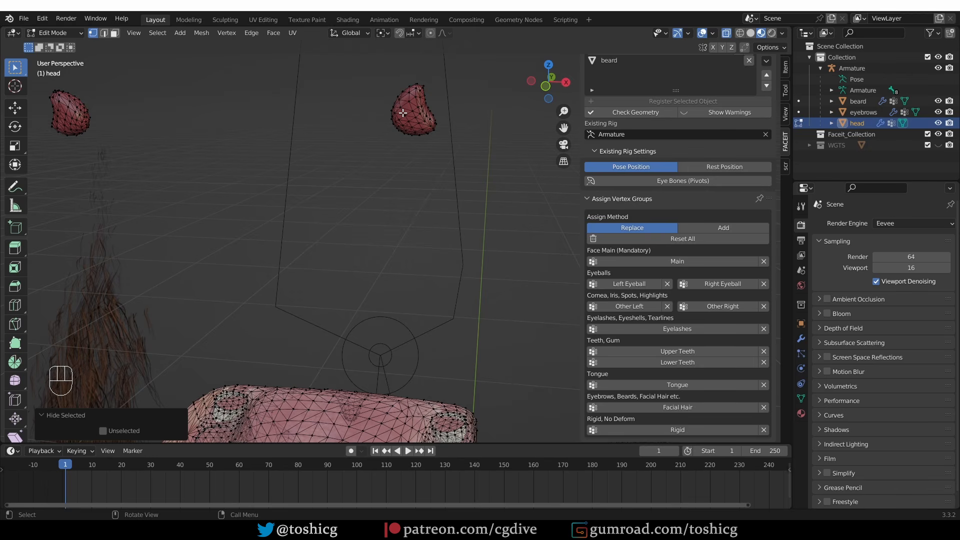
{"action": "scroll", "coordinate": [403, 113], "scroll_direction": "down", "scroll_amount": 3}
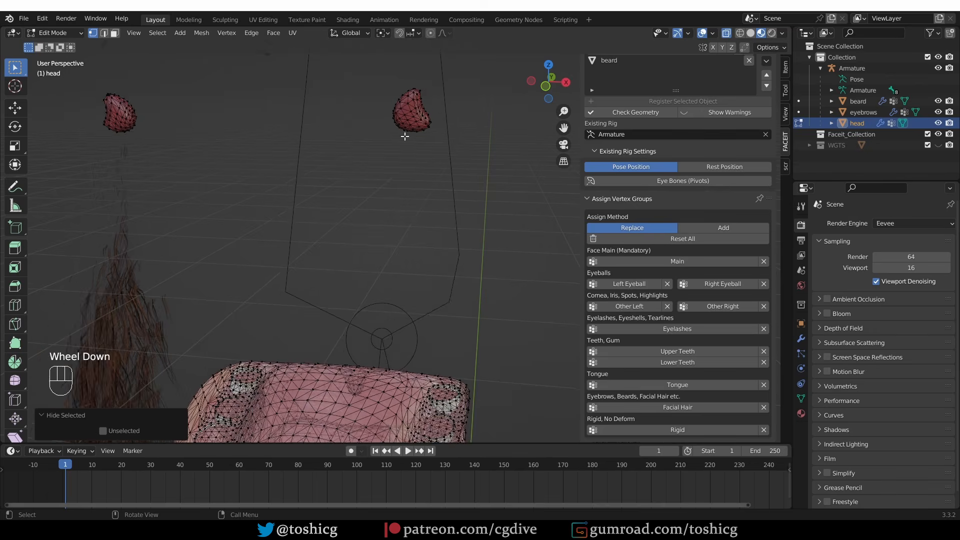
{"action": "middle_click_drag", "start_coordinate": [403, 113], "coordinate": [440, 150], "text": "shift"}
{"action": "middle_click_drag", "start_coordinate": [440, 150], "coordinate": [453, 165], "text": "shift"}
{"action": "scroll", "coordinate": [453, 165], "scroll_direction": "up", "scroll_amount": 2}
{"action": "scroll", "coordinate": [433, 145], "scroll_direction": "down", "scroll_amount": 2}
{"action": "scroll", "coordinate": [433, 146], "scroll_direction": "up", "scroll_amount": 1}
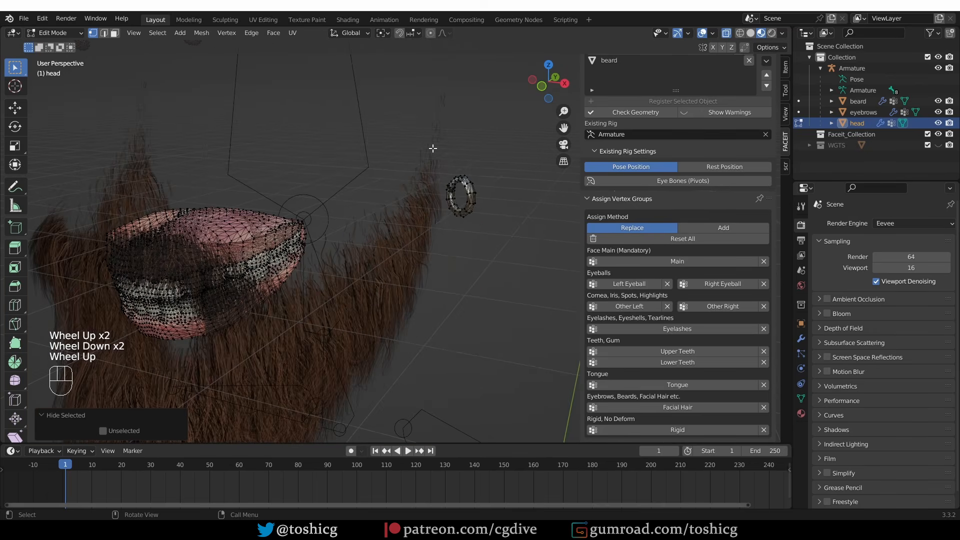
{"action": "left_click_drag", "start_coordinate": [433, 146], "coordinate": [502, 262]}
{"action": "mouse_move", "coordinate": [503, 262]}
{"action": "middle_mouse_down"}
{"action": "mouse_move", "coordinate": [481, 249]}
{"action": "mouse_move", "coordinate": [505, 260]}
{"action": "middle_mouse_up"}
{"action": "key", "text": "ctrl+l"}
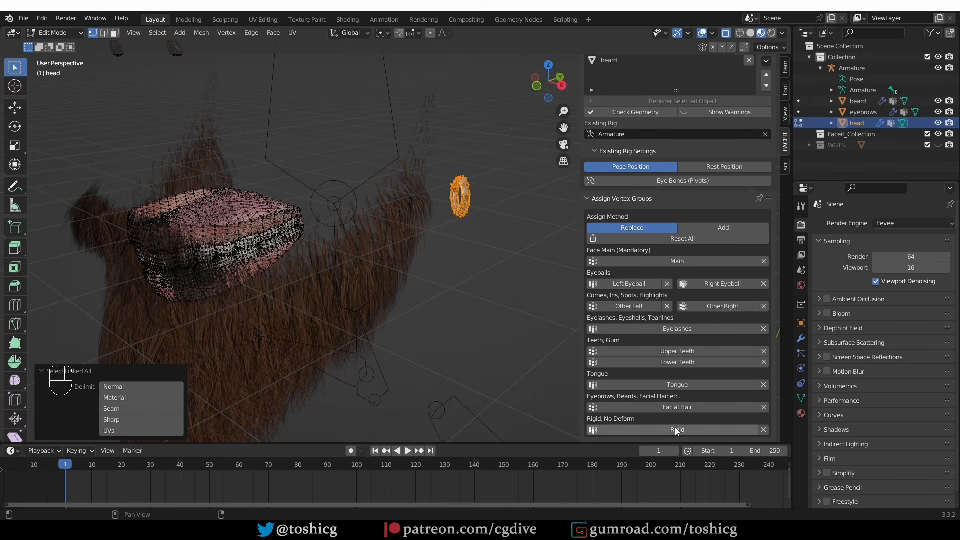
Set the vertex group assign method to Add and assign the selected earring geometry to the Rigid group
{"action": "scroll", "coordinate": [422, 262], "scroll_direction": "down", "scroll_amount": 3}
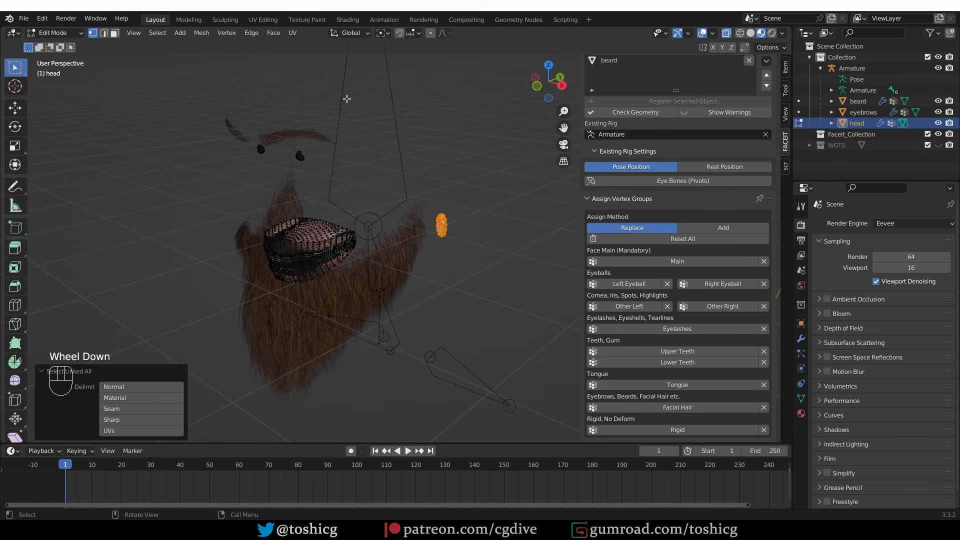
{"action": "scroll", "coordinate": [418, 218], "scroll_direction": "up", "scroll_amount": 3}
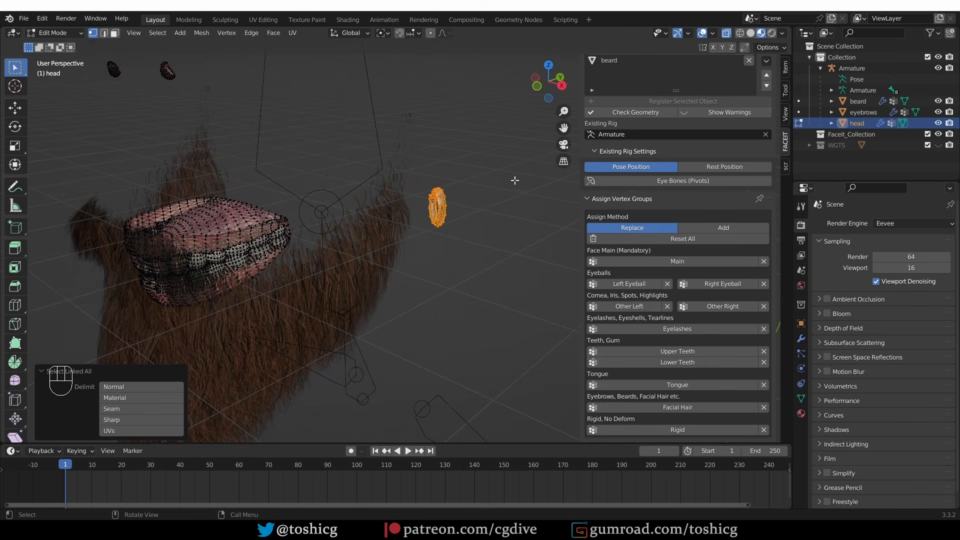
{"action": "left_click", "coordinate": [720, 228]}
{"action": "left_click", "coordinate": [668, 431]}
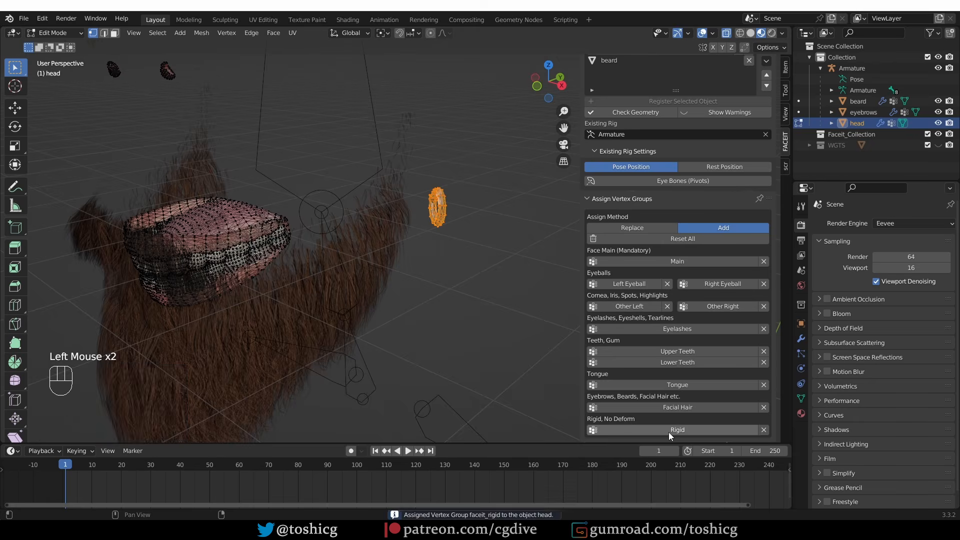
Return to Object Mode and assign the whole beard and eyebrows objects to the Facial Hair vertex group
{"action": "middle_click_drag", "start_coordinate": [500, 230], "coordinate": [400, 240]}
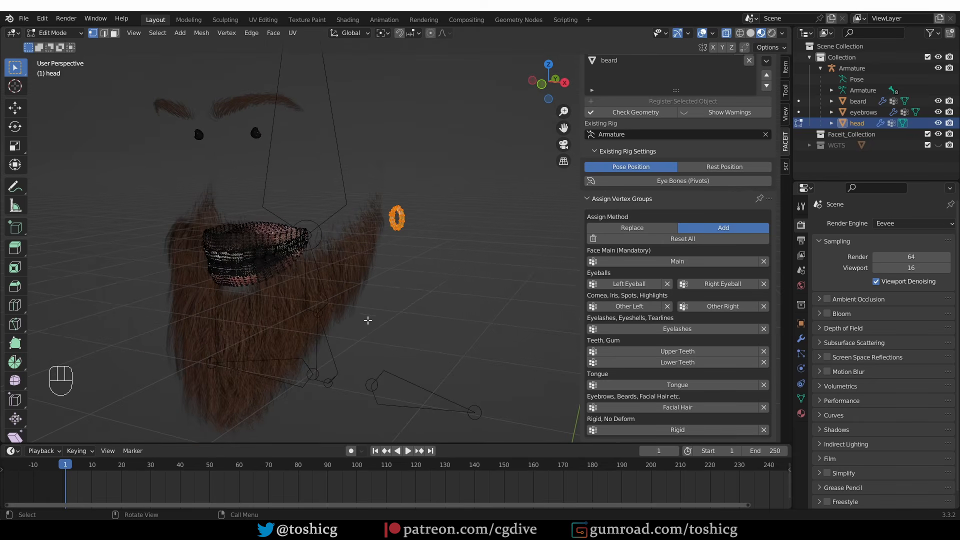
{"action": "middle_click_drag", "start_coordinate": [573, 384], "coordinate": [238, 333]}
{"action": "key", "text": "Tab"}
{"action": "key", "text": "Tab"}
{"action": "key", "text": "Tab"}
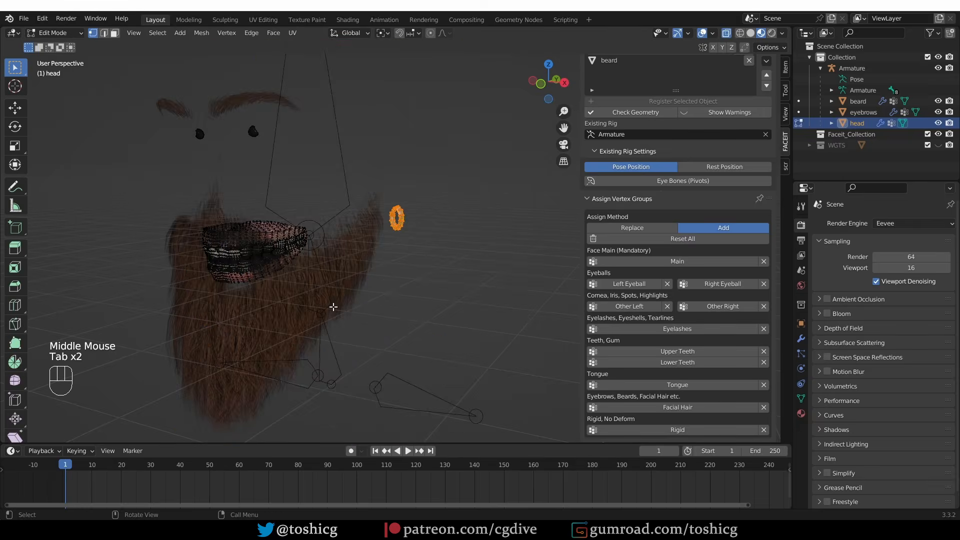
{"action": "left_click", "coordinate": [272, 313]}
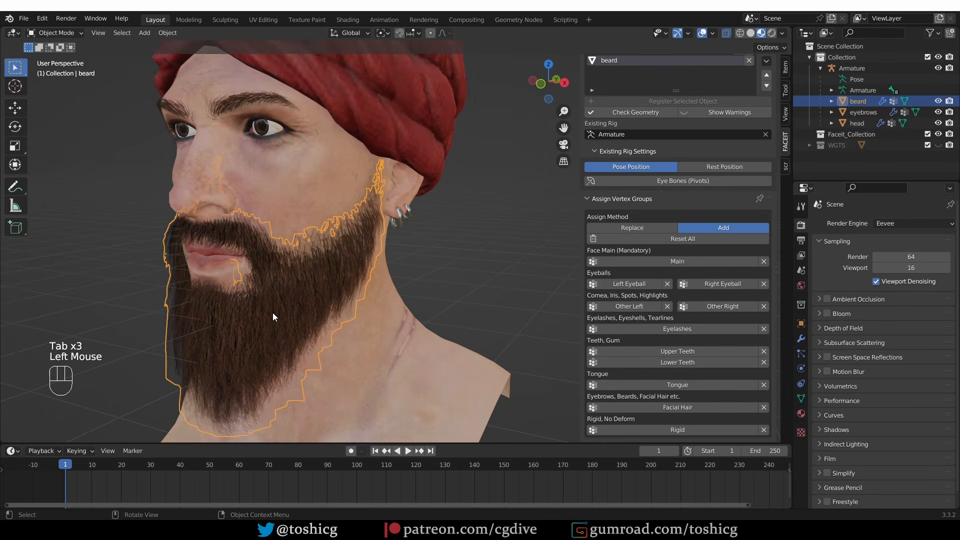
{"action": "middle_click_drag", "start_coordinate": [272, 313], "coordinate": [278, 305]}
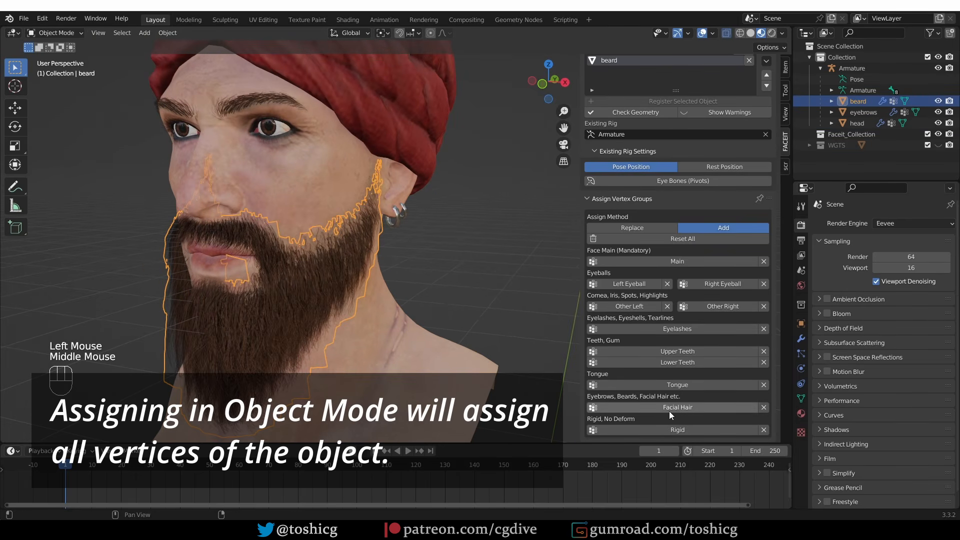
{"action": "left_click", "coordinate": [685, 408]}
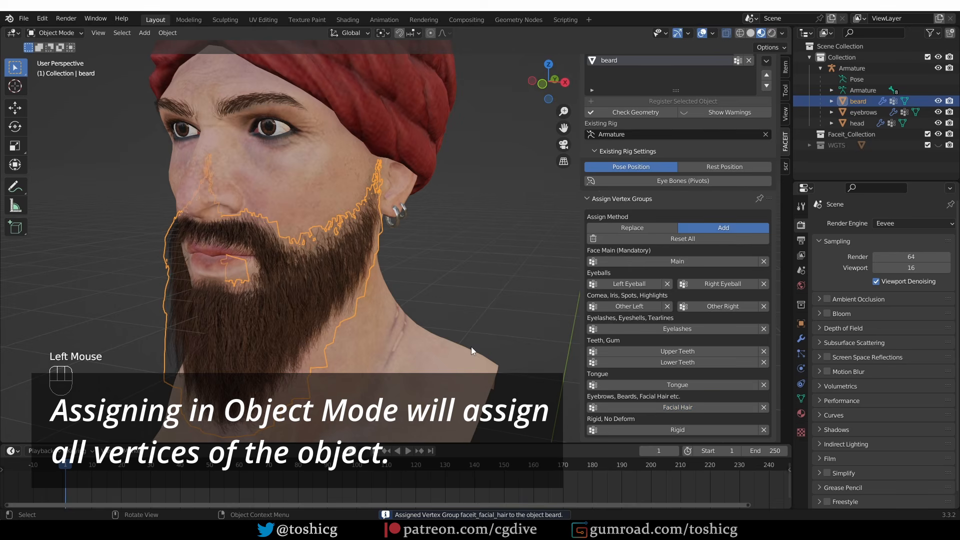
{"action": "left_click", "coordinate": [270, 98]}
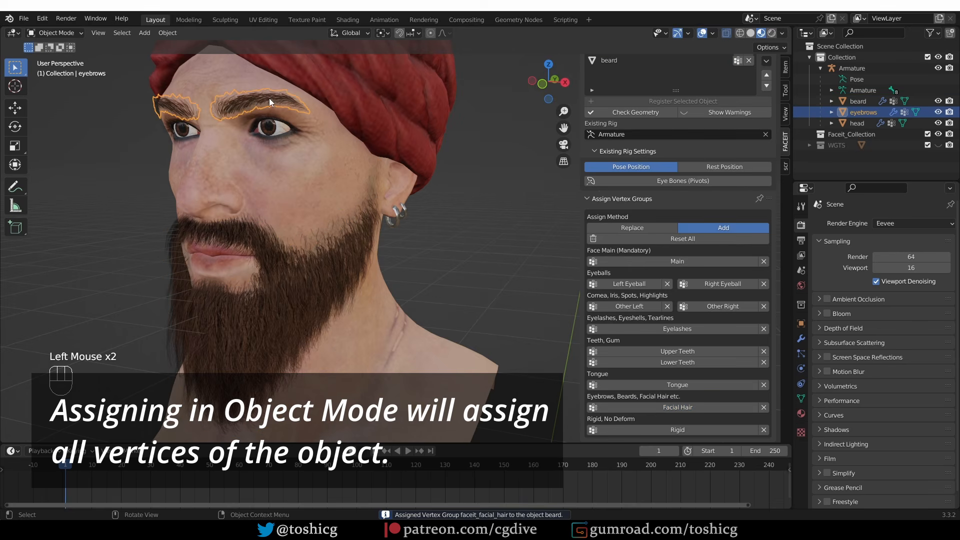
{"action": "left_click", "coordinate": [693, 407]}
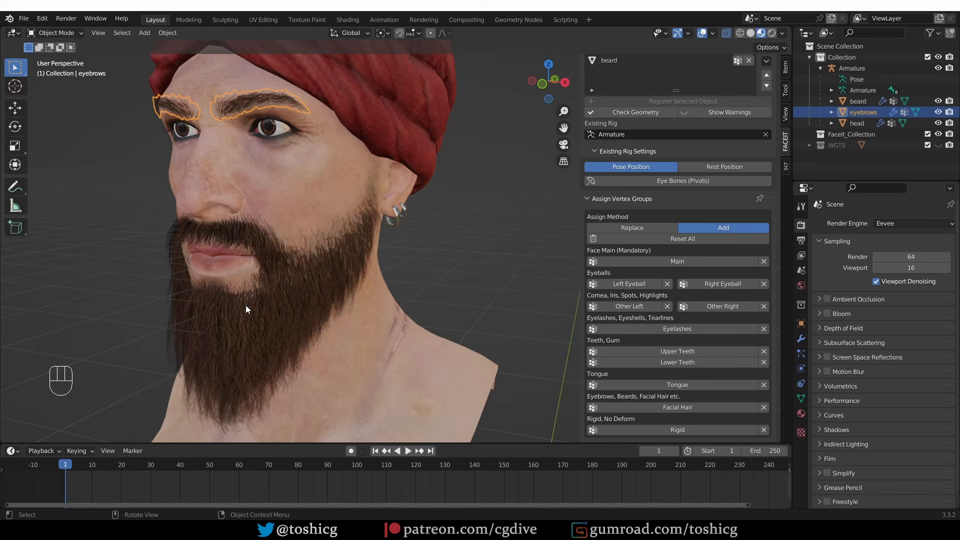
Inspect the beard's mesh in Edit Mode with nothing selected, and return to Object Mode
{"action": "middle_click_drag", "start_coordinate": [246, 305], "coordinate": [295, 199]}
{"action": "middle_click_drag", "start_coordinate": [257, 275], "coordinate": [323, 308]}
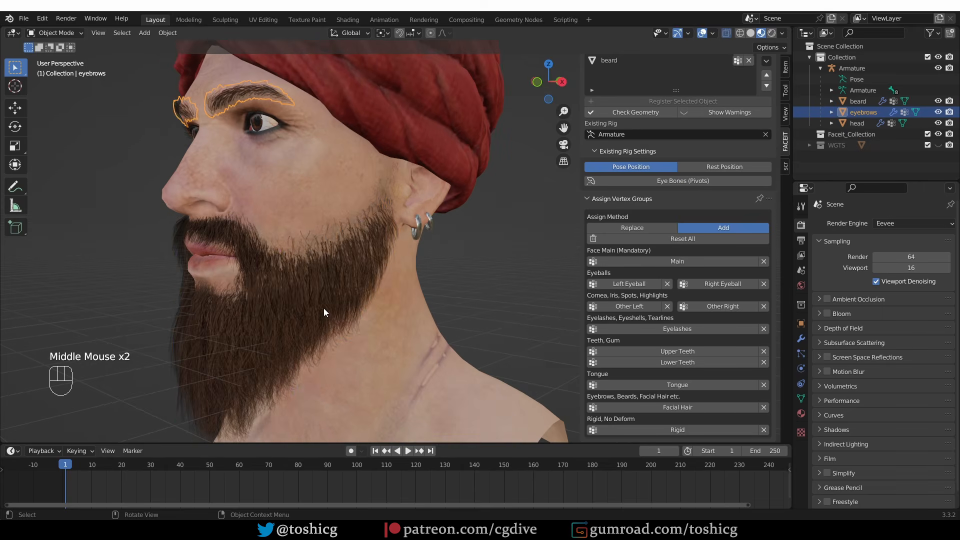
{"action": "double_click", "coordinate": [293, 318]}
{"action": "key", "text": "Tab"}
{"action": "key", "text": "alt+a"}
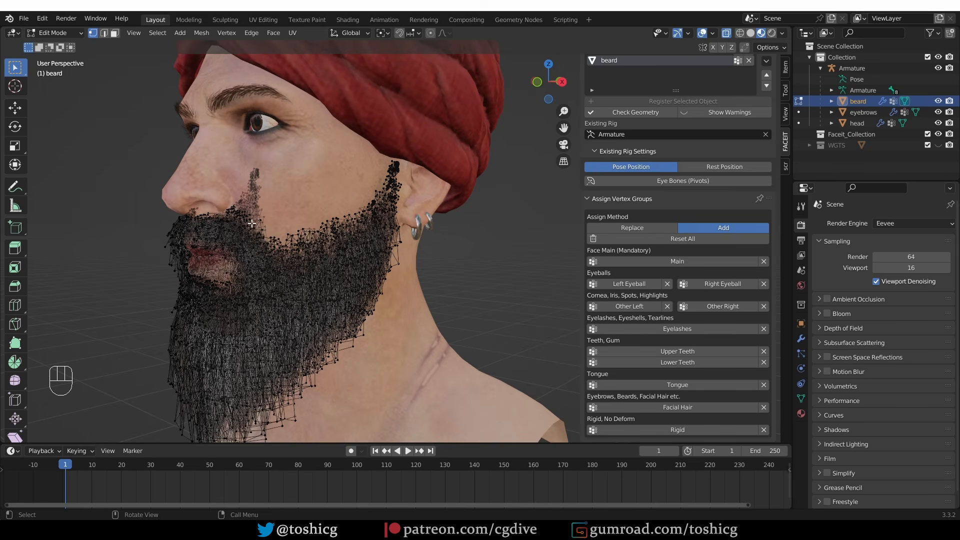
{"action": "left_click", "coordinate": [66, 33]}
{"action": "left_click", "coordinate": [58, 46]}
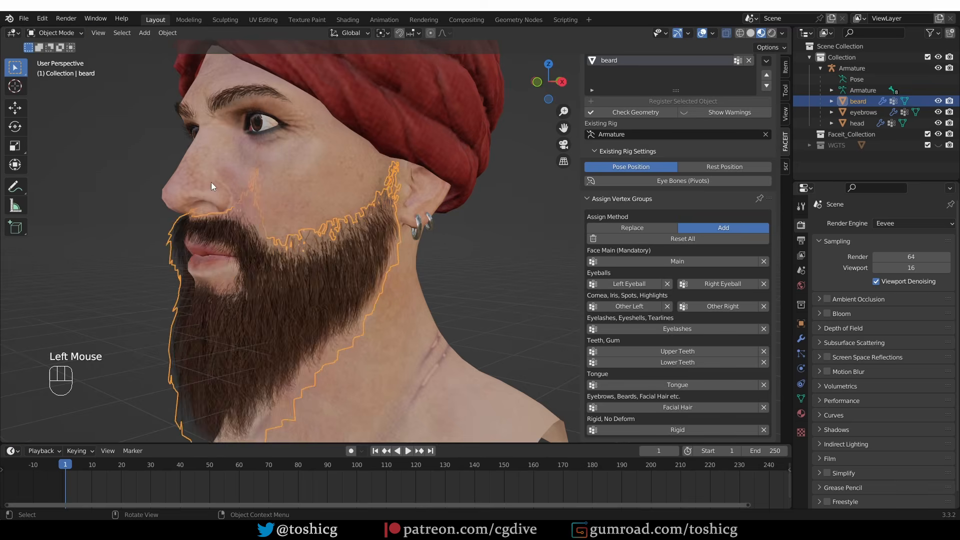
Hide the beard object to uncover the lower face
{"action": "middle_click_drag", "start_coordinate": [295, 265], "coordinate": [315, 280]}
{"action": "mouse_move", "coordinate": [325, 298]}
{"action": "middle_mouse_down"}
{"action": "mouse_move", "coordinate": [343, 308]}
{"action": "mouse_move", "coordinate": [333, 280]}
{"action": "middle_mouse_up"}
{"action": "key", "text": "h"}
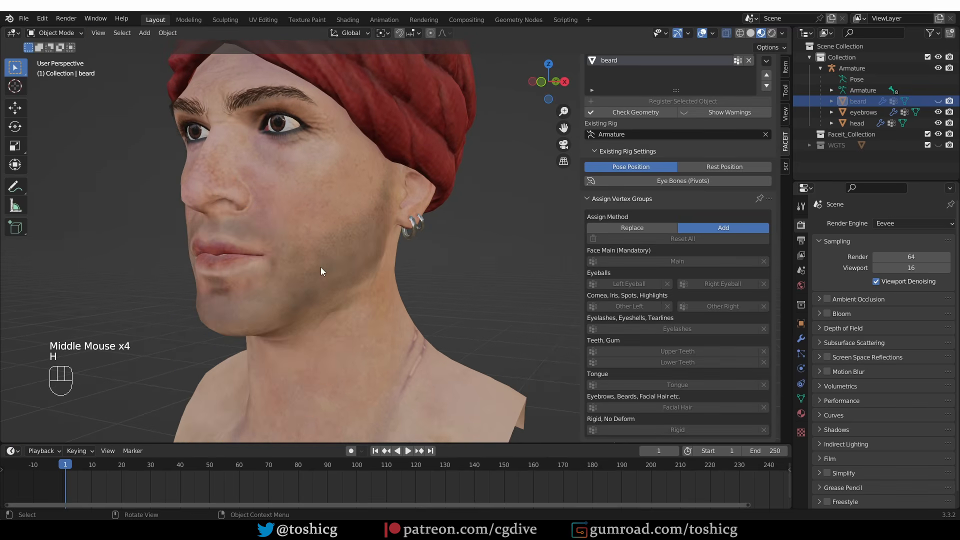
{"action": "middle_click_drag", "start_coordinate": [271, 257], "coordinate": [301, 256]}
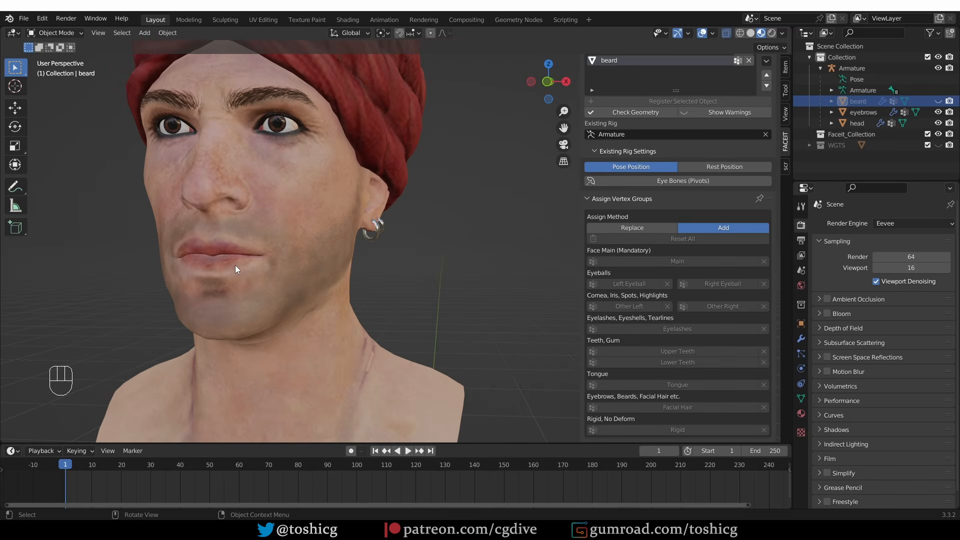
Enter Edit Mode on the head and select the three rear upper teeth on one side as linked geometry
{"action": "left_click", "coordinate": [219, 228]}
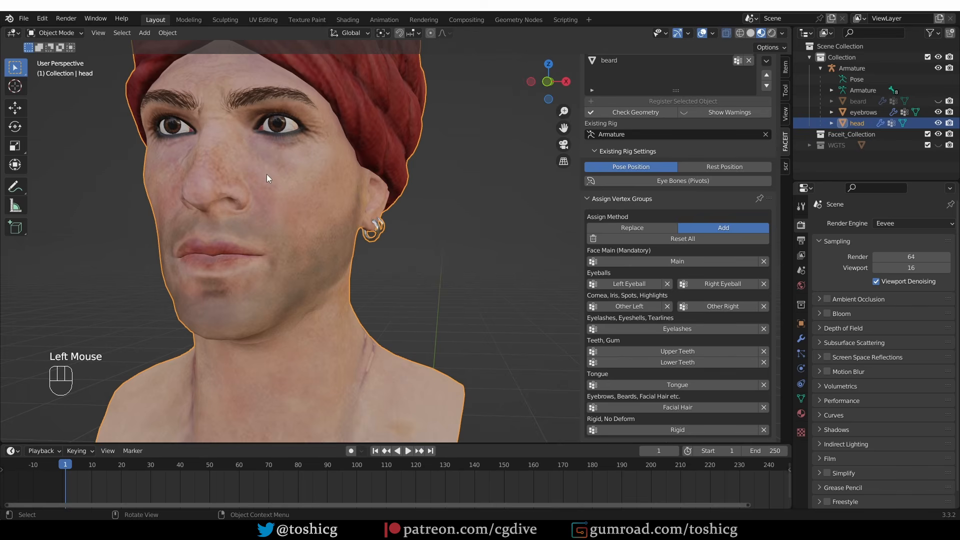
{"action": "key", "text": "Tab"}
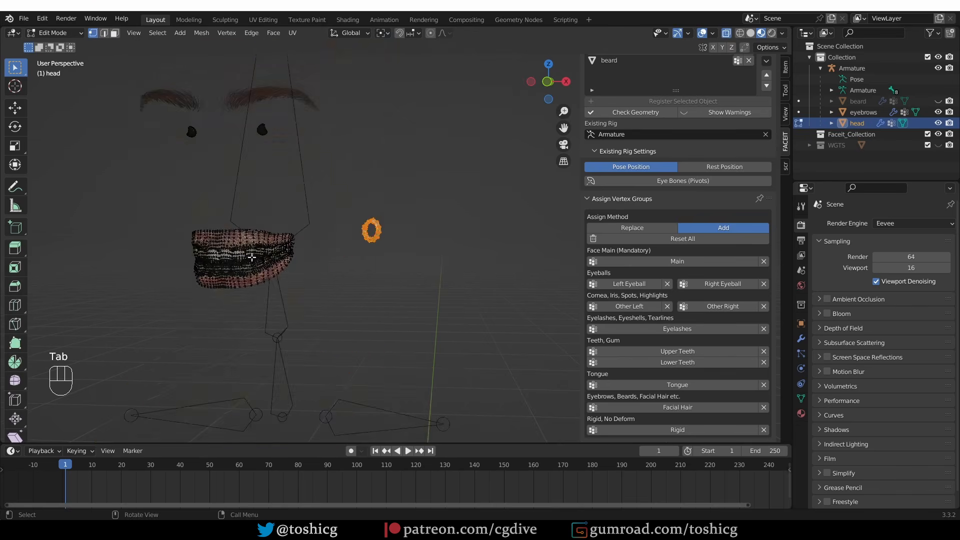
{"action": "scroll", "coordinate": [250, 235], "scroll_direction": "up", "scroll_amount": 3}
{"action": "middle_click_drag", "start_coordinate": [225, 230], "coordinate": [235, 227]}
{"action": "middle_click_drag", "start_coordinate": [220, 228], "coordinate": [212, 226]}
{"action": "scroll", "coordinate": [213, 226], "scroll_direction": "up", "scroll_amount": 2}
{"action": "scroll", "coordinate": [213, 226], "scroll_direction": "down", "scroll_amount": 2}
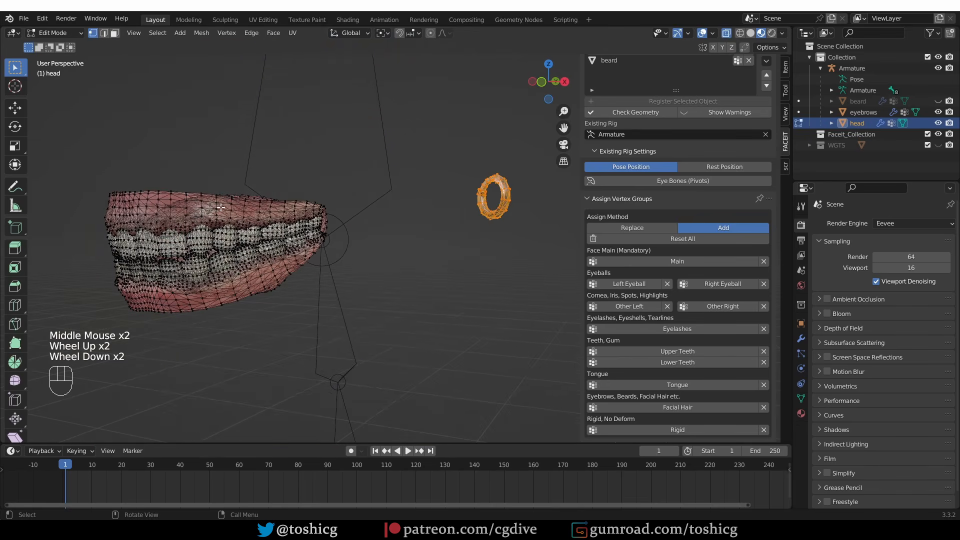
{"action": "scroll", "coordinate": [271, 225], "scroll_direction": "up", "scroll_amount": 1}
{"action": "scroll", "coordinate": [271, 225], "scroll_direction": "up", "scroll_amount": 1}
{"action": "middle_click_drag", "start_coordinate": [271, 225], "coordinate": [366, 222], "text": "shift"}
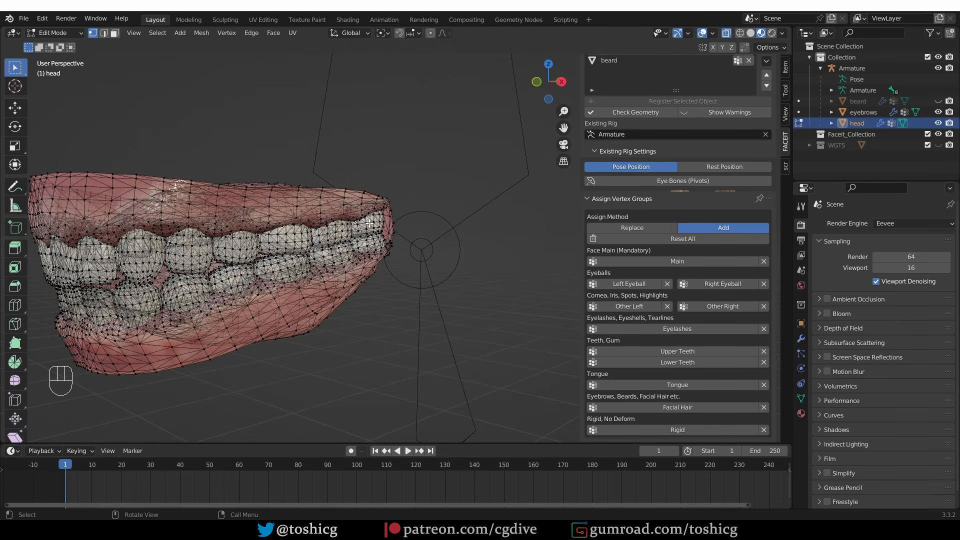
{"action": "key", "text": "l"}
{"action": "key", "text": "l"}
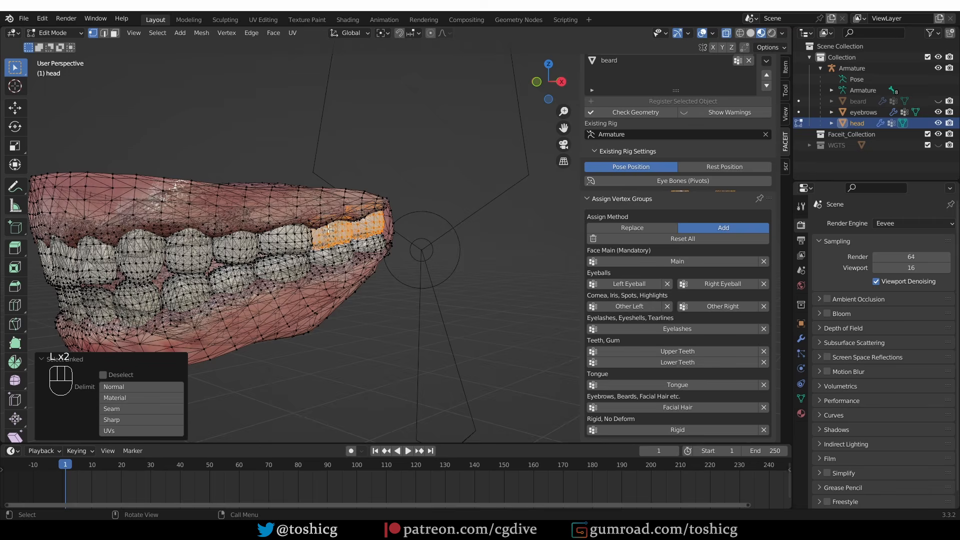
{"action": "key", "text": "l"}
{"action": "key", "text": "l"}
{"action": "key", "text": "ctrl+z"}
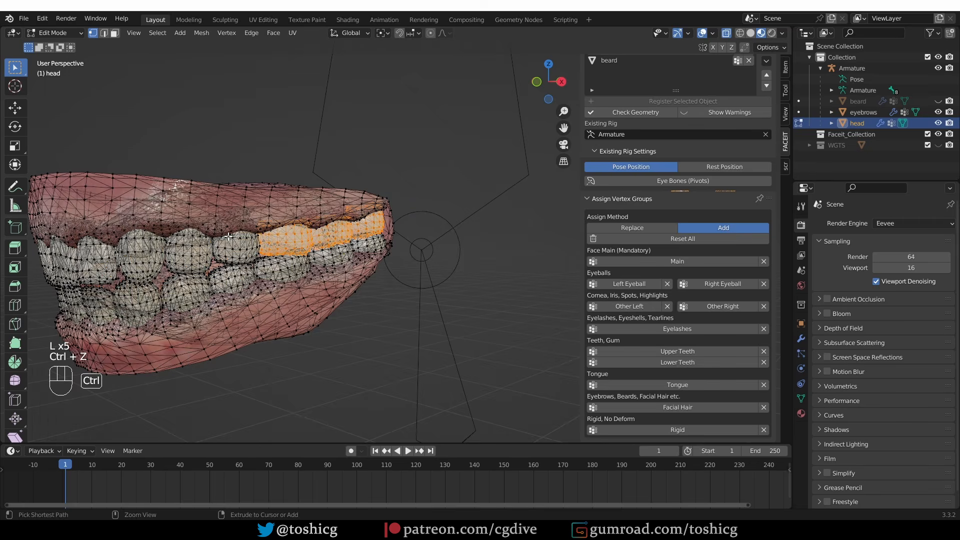
Try to add the next upper tooth to the selection, undo the wrong picks and turn off X-ray display
{"action": "middle_click_drag", "start_coordinate": [161, 183], "coordinate": [281, 213], "text": "shift"}
{"action": "key", "text": "l"}
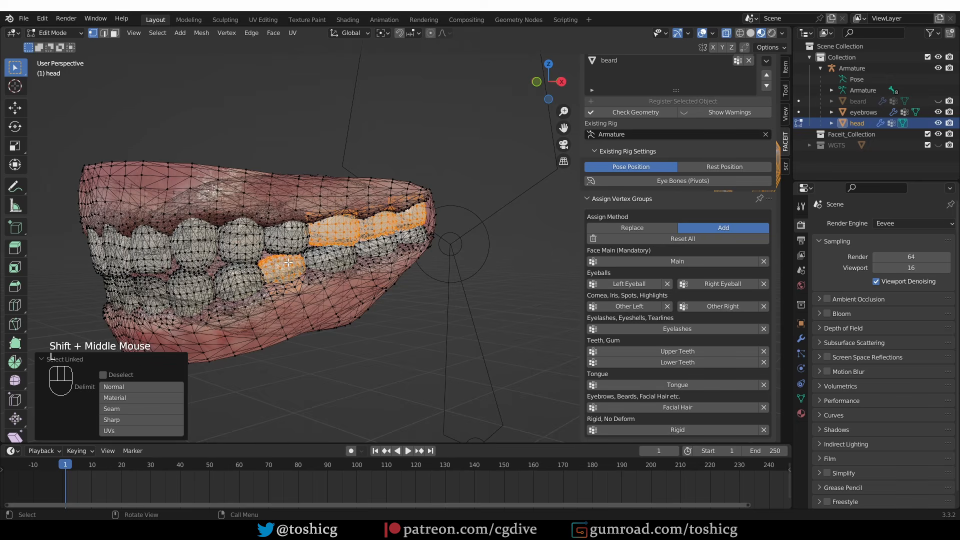
{"action": "key", "text": "ctrl+z"}
{"action": "key", "text": "l"}
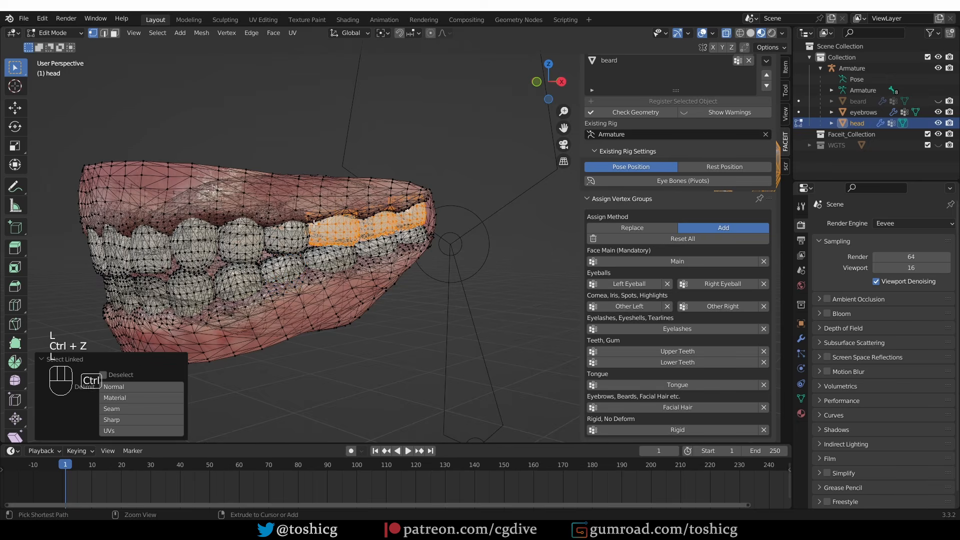
{"action": "key", "text": "ctrl+z"}
{"action": "left_click", "coordinate": [723, 32]}
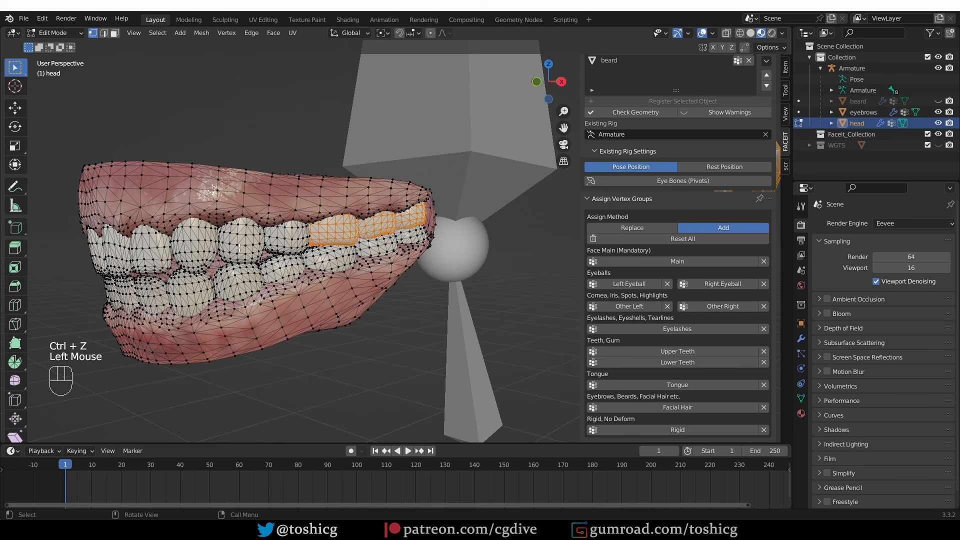
Add the remaining upper teeth on the same side, up to the front teeth, to the linked selection
{"action": "key", "text": "l"}
{"action": "key", "text": "l"}
{"action": "key", "text": "l"}
{"action": "key", "text": "l"}
{"action": "key", "text": "l"}
{"action": "key", "text": "l"}
{"action": "middle_click_drag", "start_coordinate": [100, 248], "coordinate": [320, 245]}
{"action": "middle_click_drag", "start_coordinate": [320, 245], "coordinate": [270, 243], "text": "shift"}
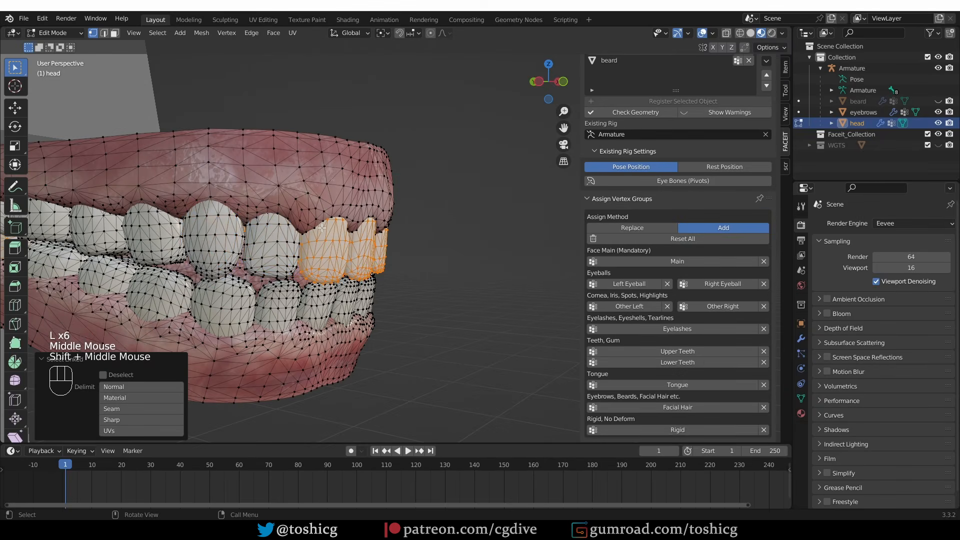
Add all upper teeth on the opposite side back to the last molar, removing any lower tooth picked by mistake
{"action": "key", "text": "l"}
{"action": "key", "text": "l"}
{"action": "key", "text": "l"}
{"action": "key", "text": "l"}
{"action": "key", "text": "l"}
{"action": "middle_click_drag", "start_coordinate": [81, 224], "coordinate": [251, 232], "text": "shift"}
{"action": "key", "text": "shift+l"}
{"action": "key", "text": "ctrl+z"}
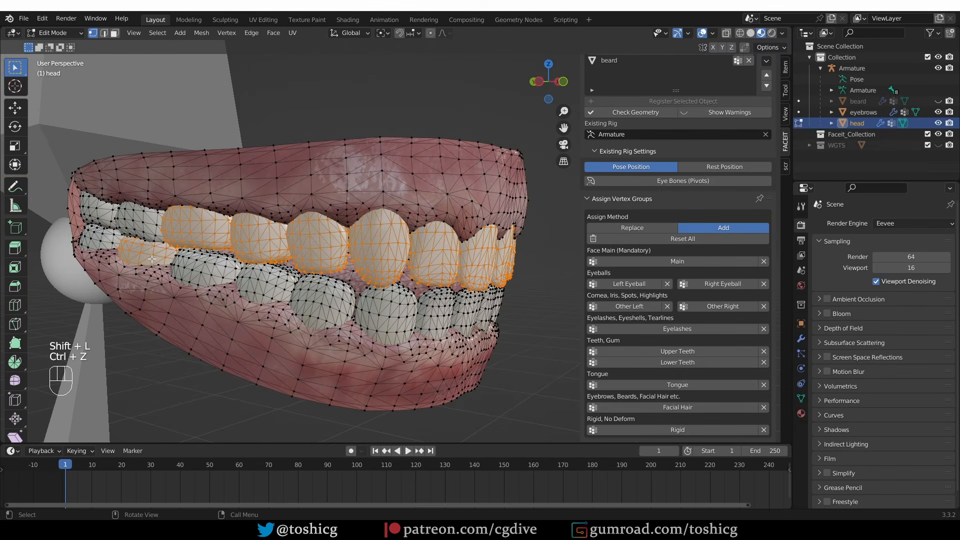
{"action": "key", "text": "shift+l"}
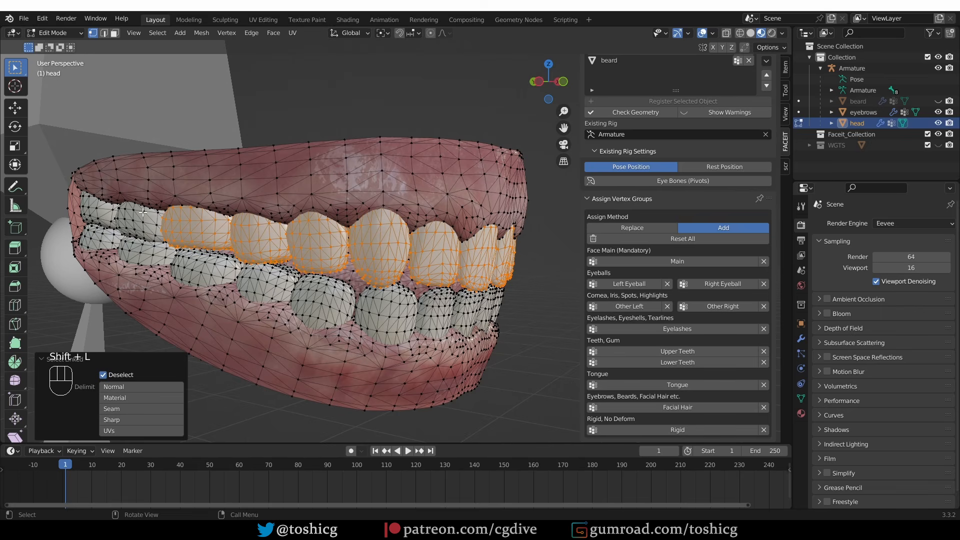
{"action": "key", "text": "l"}
{"action": "key", "text": "l"}
{"action": "key", "text": "ctrl+z"}
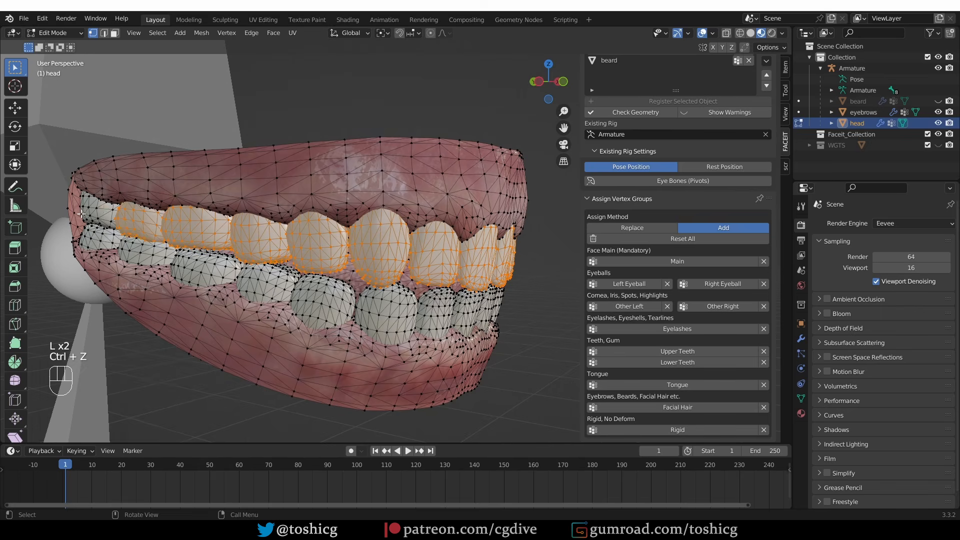
{"action": "key", "text": "l"}
Assign the selected upper teeth to the Upper Teeth vertex group and hide them
{"action": "scroll", "coordinate": [351, 284], "scroll_direction": "down", "scroll_amount": 2}
{"action": "middle_click_drag", "start_coordinate": [351, 283], "coordinate": [390, 280]}
{"action": "scroll", "coordinate": [390, 280], "scroll_direction": "up", "scroll_amount": 1}
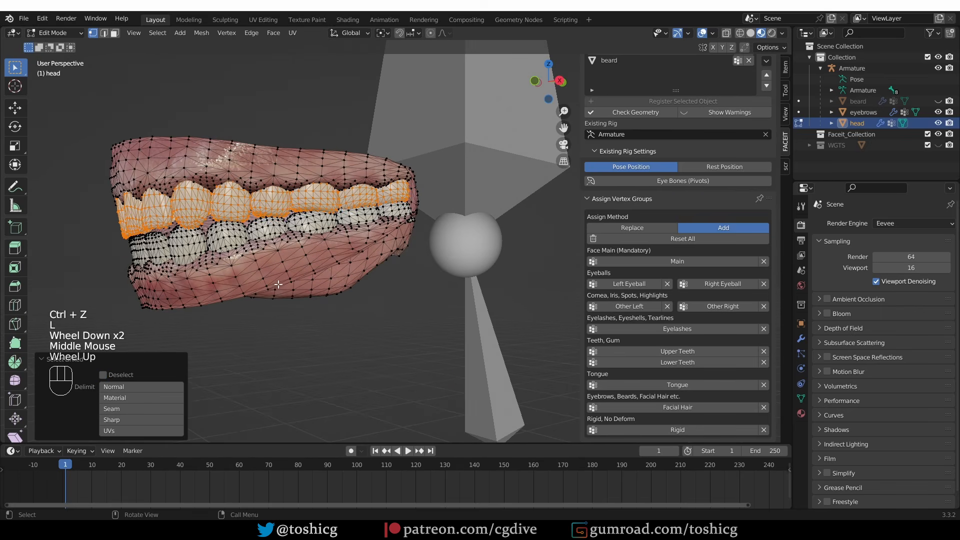
{"action": "left_click", "coordinate": [685, 352]}
{"action": "middle_click_drag", "start_coordinate": [360, 281], "coordinate": [329, 294]}
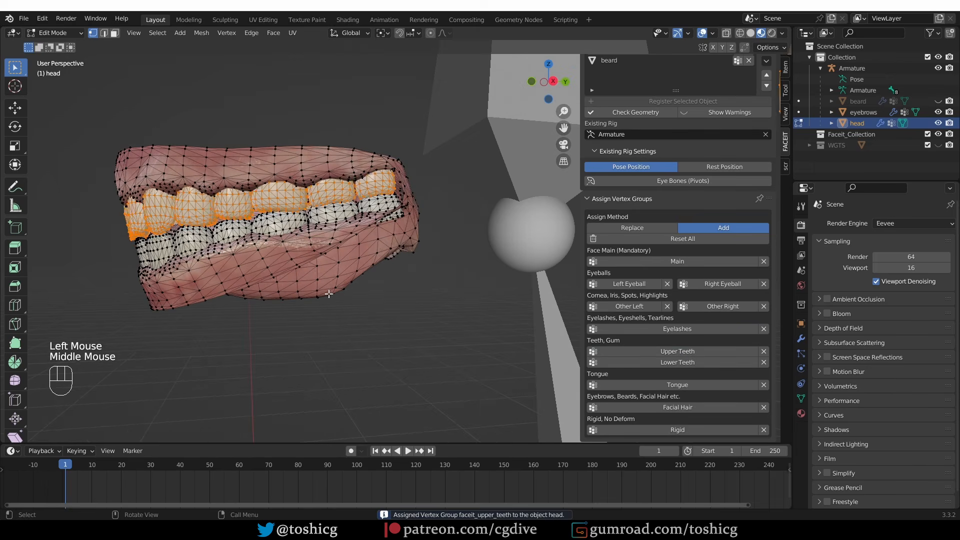
{"action": "key", "text": "h"}
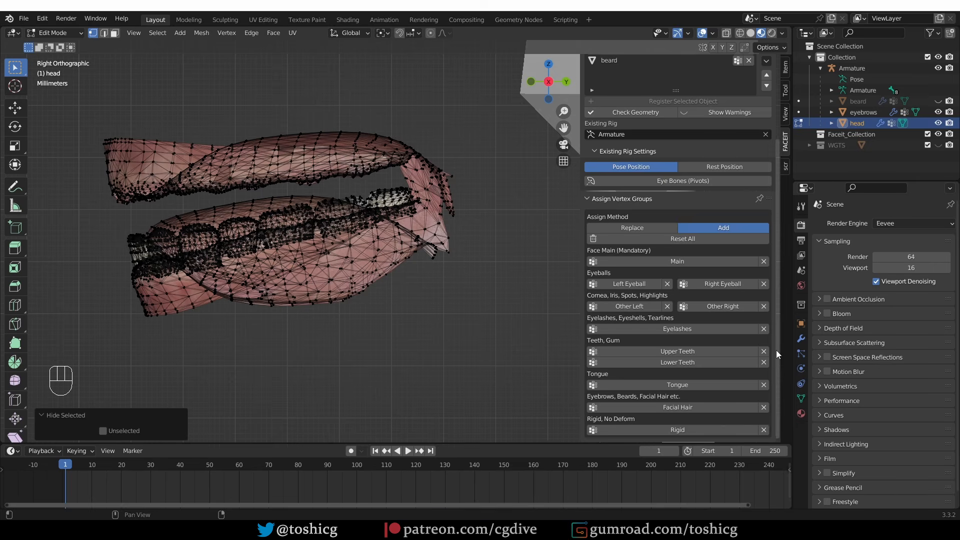
Select the entire upper gum in side view with X-ray on, assign it to the Upper Teeth group and hide it
{"action": "left_click", "coordinate": [726, 33]}
{"action": "left_click_drag", "start_coordinate": [88, 124], "coordinate": [170, 216]}
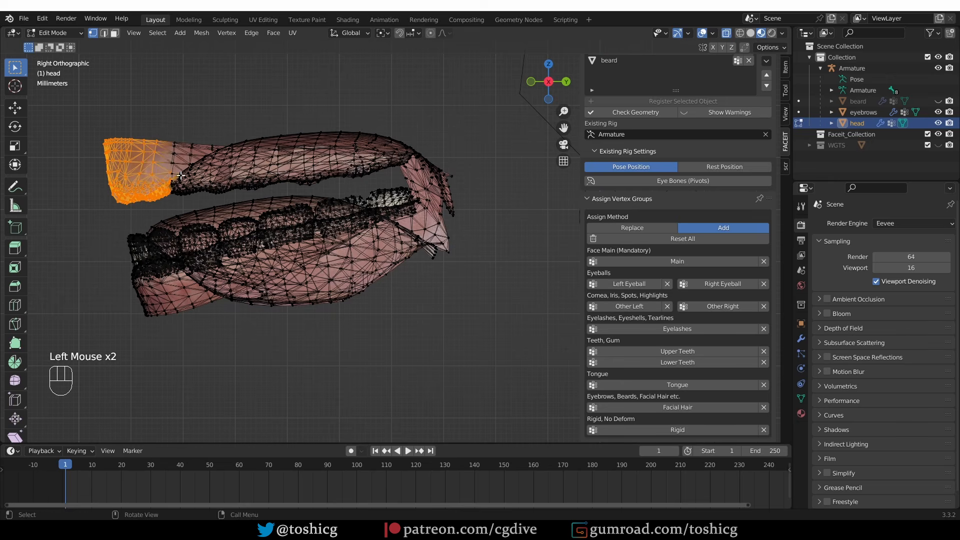
{"action": "key", "text": "c"}
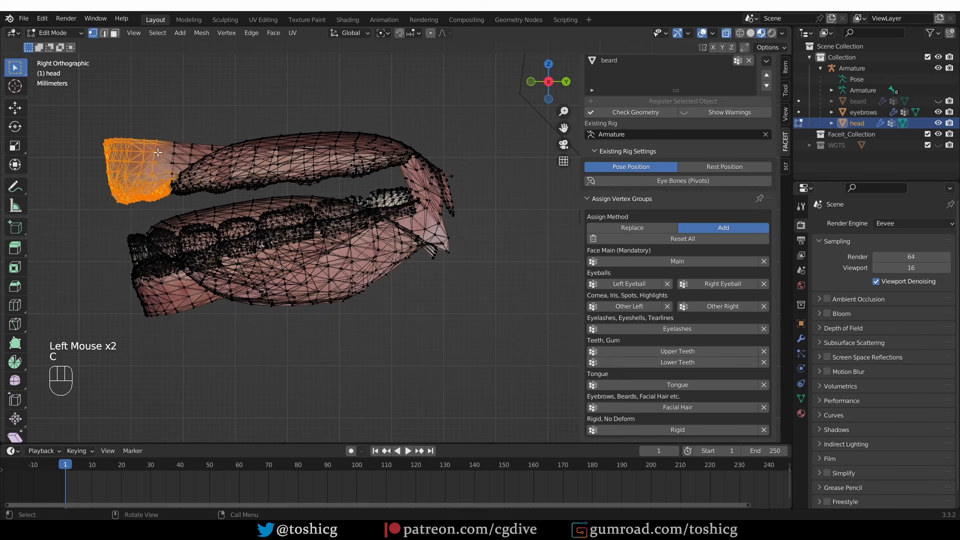
{"action": "key", "text": "c"}
{"action": "mouse_move", "coordinate": [170, 152]}
{"action": "left_mouse_down"}
{"action": "mouse_move", "coordinate": [208, 159]}
{"action": "mouse_move", "coordinate": [425, 144]}
{"action": "mouse_move", "coordinate": [452, 152]}
{"action": "mouse_move", "coordinate": [471, 180]}
{"action": "mouse_move", "coordinate": [450, 150]}
{"action": "left_mouse_up"}
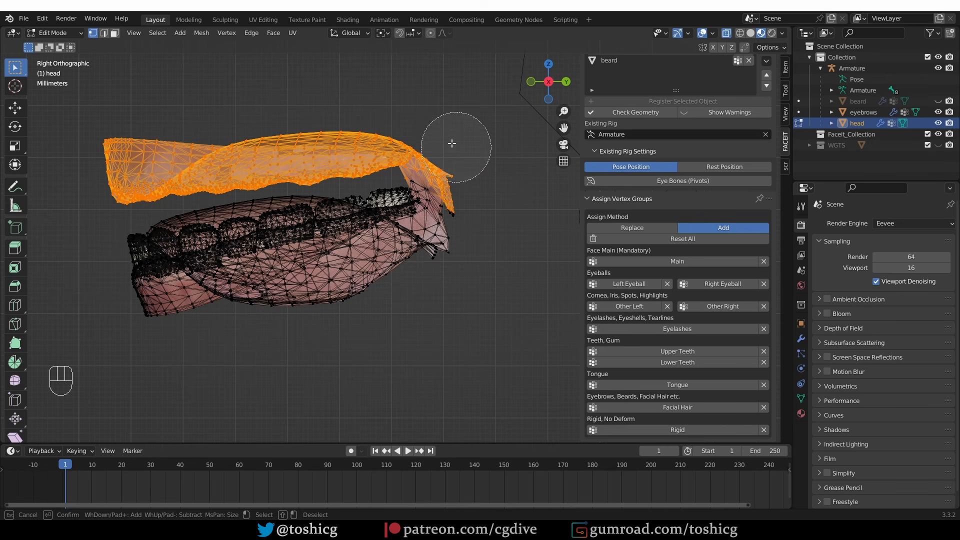
{"action": "right_click", "coordinate": [311, 111]}
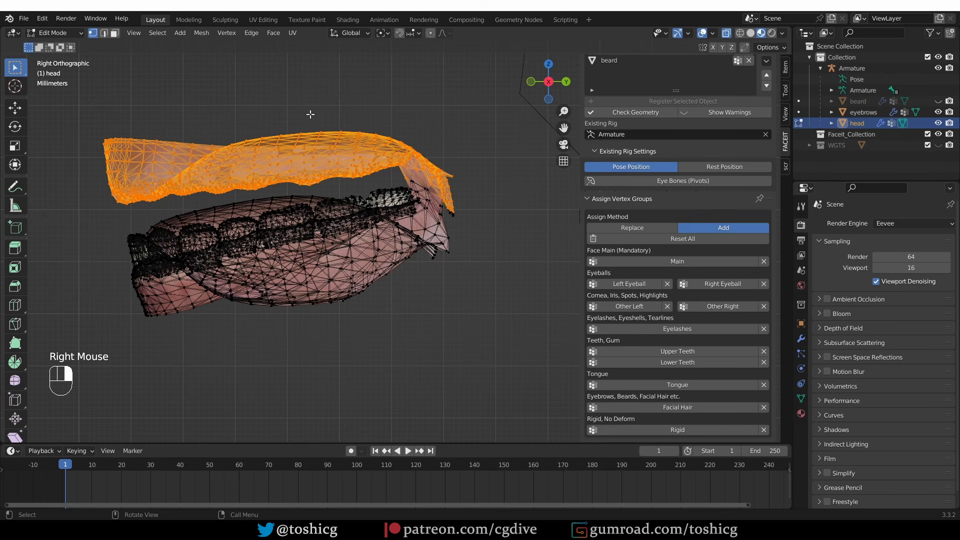
{"action": "left_click", "coordinate": [678, 352]}
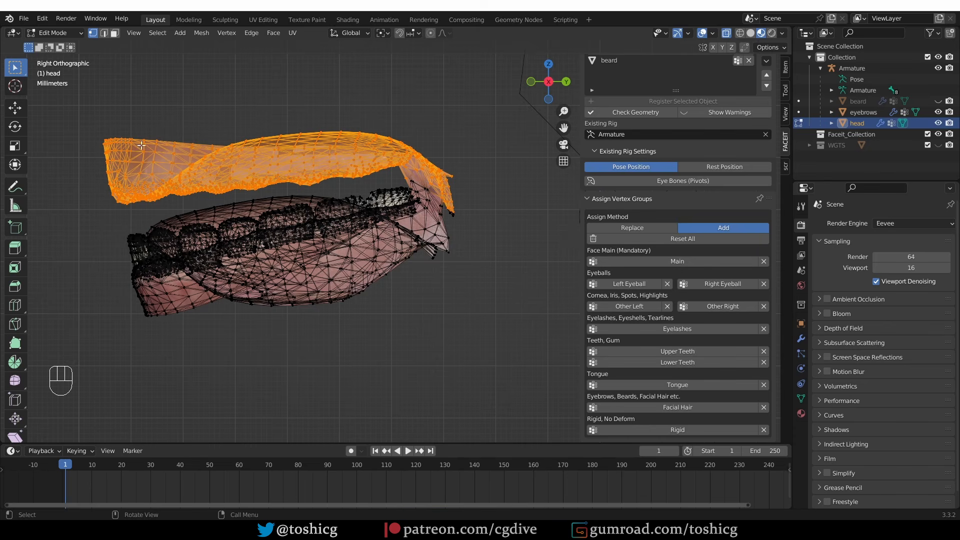
{"action": "middle_click_drag", "start_coordinate": [250, 181], "coordinate": [223, 225]}
{"action": "key", "text": "h"}
Assign the stray fragment left behind the tongue to the Upper Teeth group and hide it
{"action": "scroll", "coordinate": [215, 232], "scroll_direction": "up", "scroll_amount": 3}
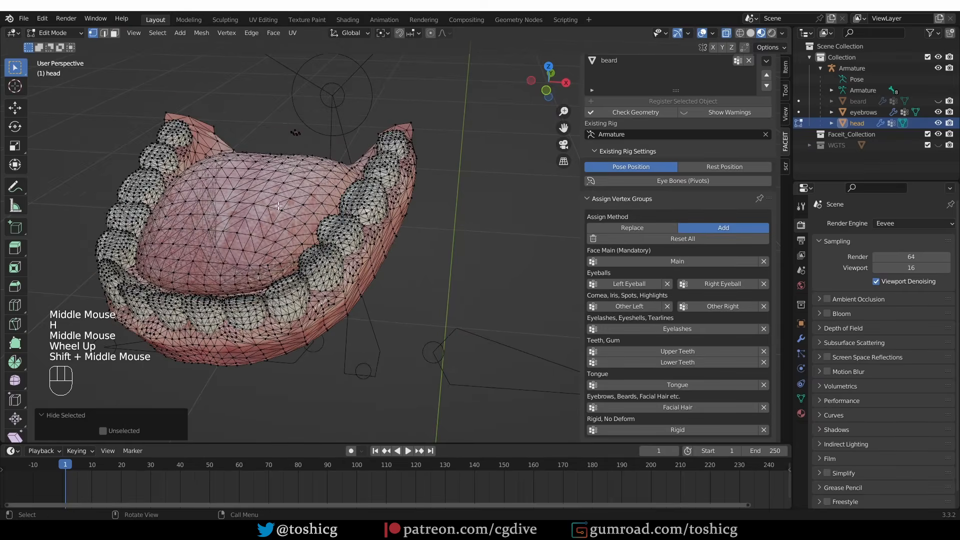
{"action": "scroll", "coordinate": [223, 225], "scroll_direction": "up", "scroll_amount": 6}
{"action": "left_click_drag", "start_coordinate": [252, 103], "coordinate": [324, 154]}
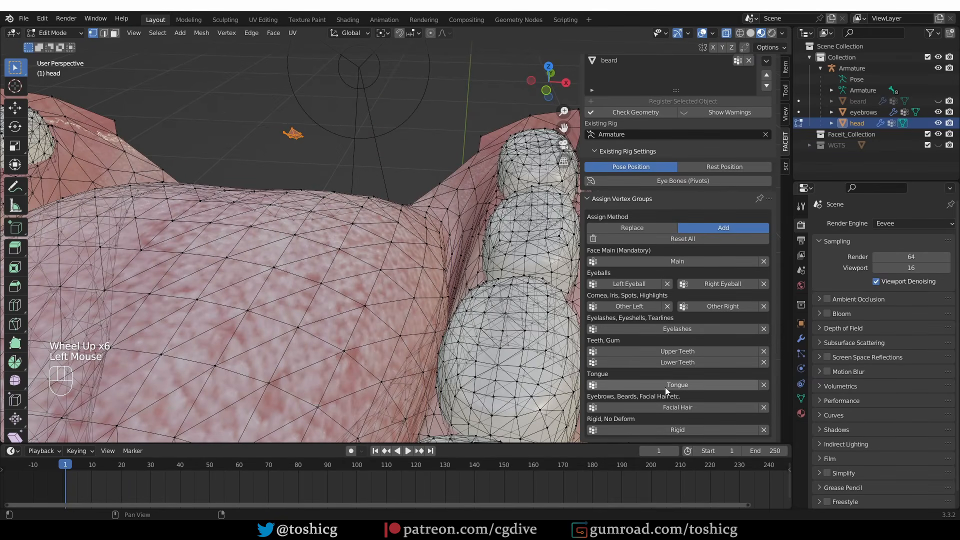
{"action": "left_click", "coordinate": [680, 352]}
{"action": "middle_click_drag", "start_coordinate": [350, 241], "coordinate": [320, 240]}
{"action": "key", "text": "h"}
{"action": "scroll", "coordinate": [300, 240], "scroll_direction": "down", "scroll_amount": 3}
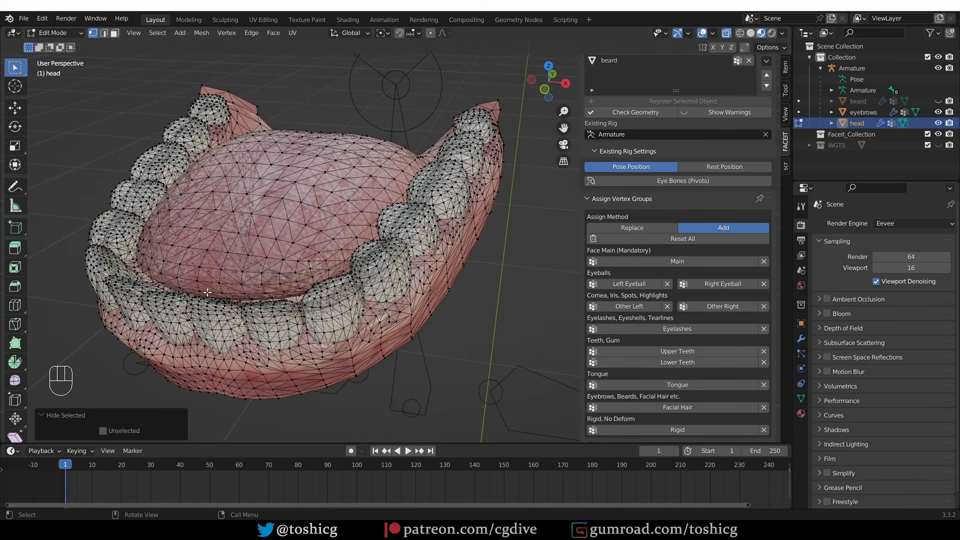
Select a vertex near the tongue tip and grow the selection 11 times to cover the front of the tongue
{"action": "left_click", "coordinate": [197, 281]}
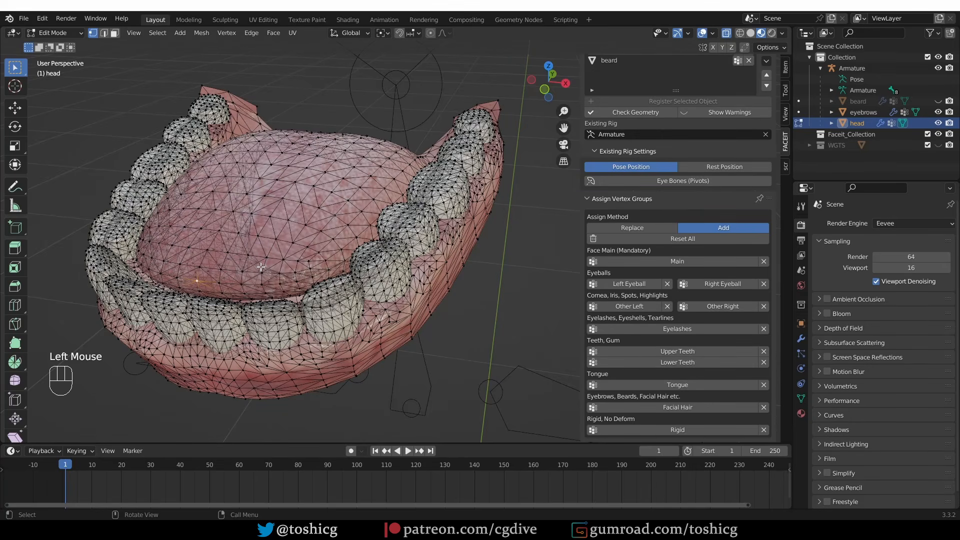
{"action": "key", "text": "ctrl"}
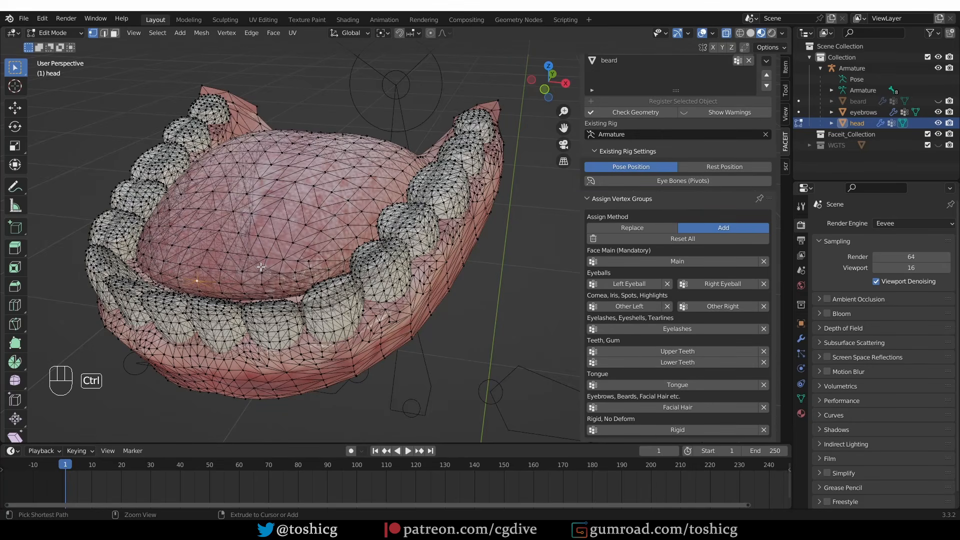
{"action": "key", "text": "ctrl+KP_Add"}
{"action": "key", "text": "ctrl+KP_Add"}
{"action": "key", "text": "ctrl+KP_Add"}
{"action": "key", "text": "ctrl+KP_Add"}
{"action": "key", "text": "ctrl+KP_Add"}
{"action": "key", "text": "ctrl+KP_Add"}
{"action": "key", "text": "ctrl+KP_Add"}
{"action": "key", "text": "ctrl+KP_Add"}
{"action": "key", "text": "ctrl+KP_Add"}
{"action": "key", "text": "ctrl+KP_Add"}
{"action": "key", "text": "ctrl+KP_Add"}
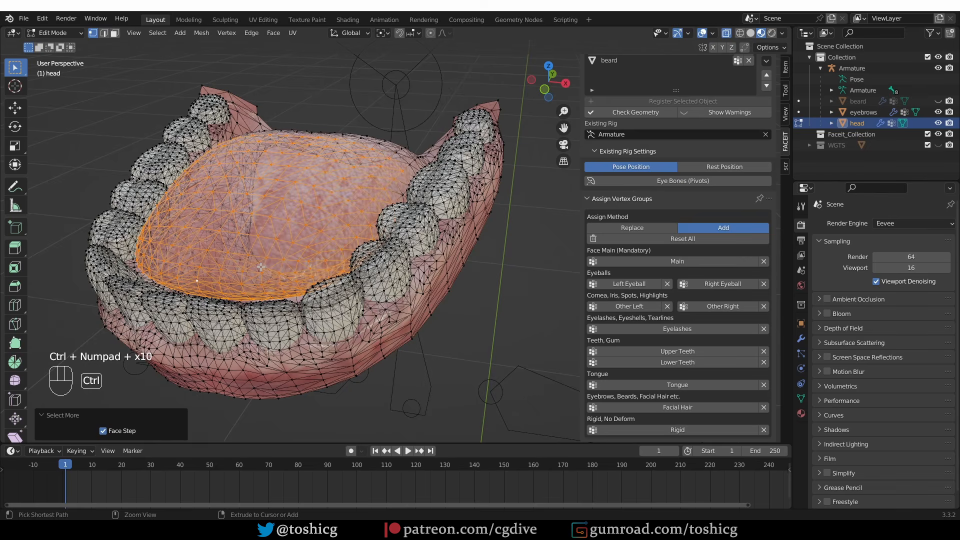
Turn off X-ray and circle-select the rest of the tongue back to its root on both sides
{"action": "middle_click_drag", "start_coordinate": [285, 242], "coordinate": [126, 263]}
{"action": "scroll", "coordinate": [173, 254], "scroll_direction": "down", "scroll_amount": 2}
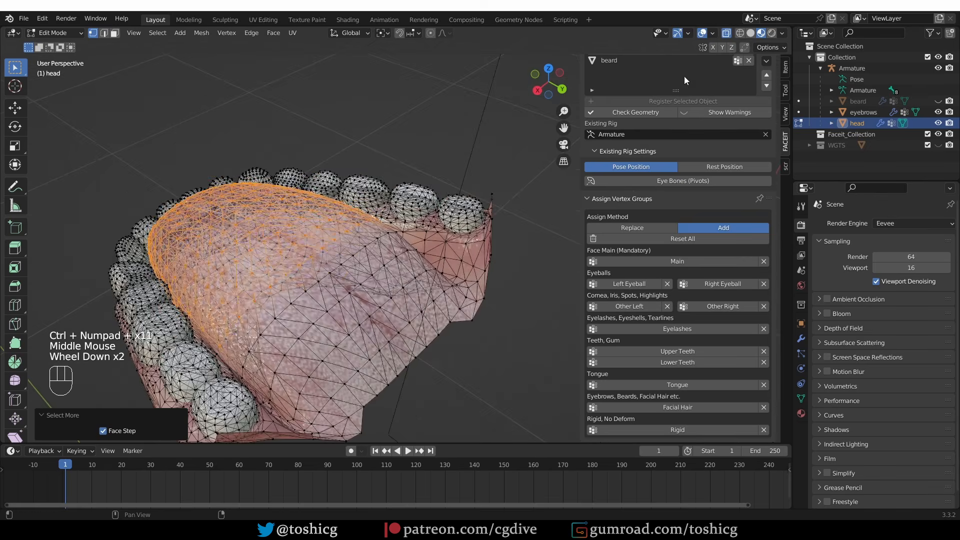
{"action": "left_click", "coordinate": [726, 33]}
{"action": "mouse_move", "coordinate": [332, 313]}
{"action": "middle_mouse_down", "text": "shift"}
{"action": "mouse_move", "coordinate": [278, 251]}
{"action": "mouse_move", "coordinate": [316, 273]}
{"action": "middle_mouse_up", "text": "shift"}
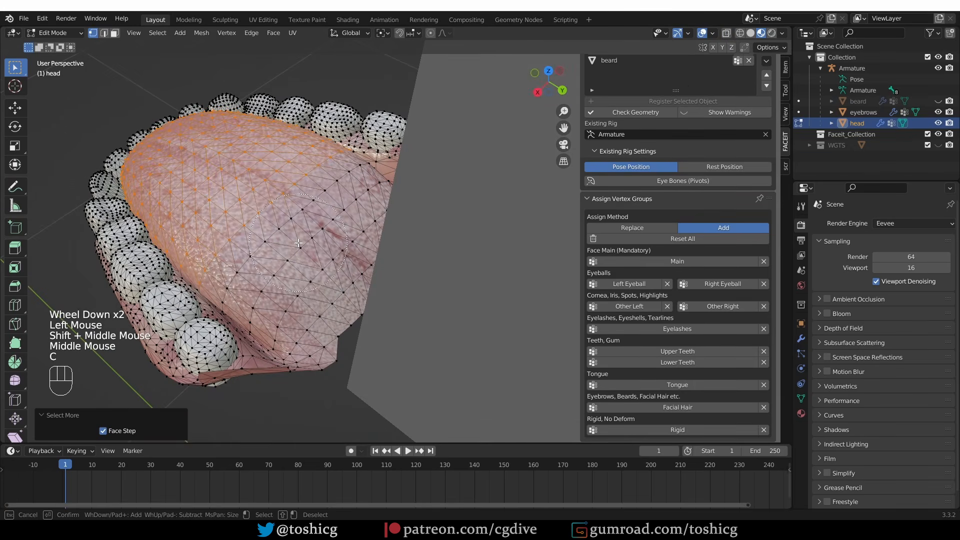
{"action": "key", "text": "c"}
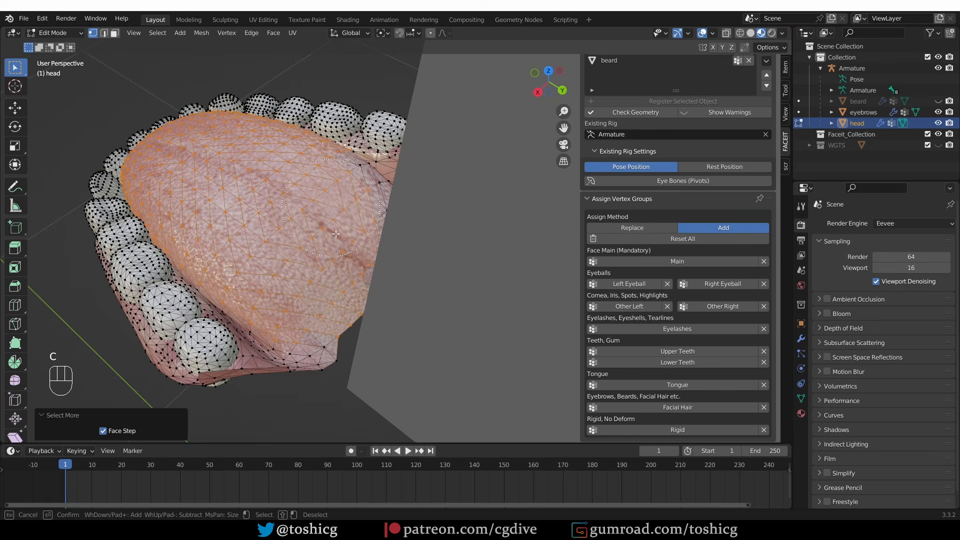
{"action": "right_click", "coordinate": [260, 270]}
{"action": "mouse_move", "coordinate": [260, 270]}
{"action": "middle_mouse_down"}
{"action": "mouse_move", "coordinate": [249, 288]}
{"action": "mouse_move", "coordinate": [209, 281]}
{"action": "mouse_move", "coordinate": [212, 246]}
{"action": "middle_mouse_up"}
{"action": "key", "text": "c"}
{"action": "left_click_drag", "start_coordinate": [212, 246], "coordinate": [177, 316]}
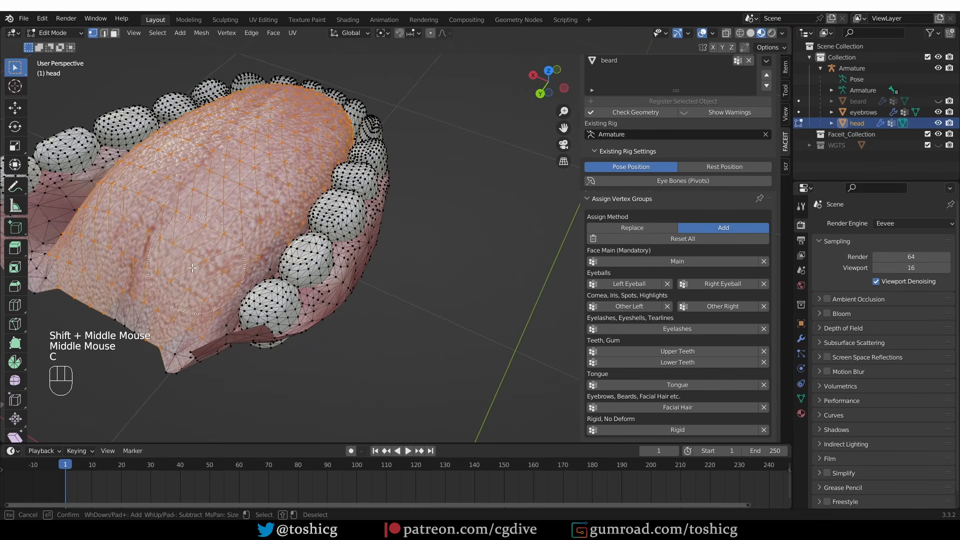
{"action": "right_click", "coordinate": [188, 335]}
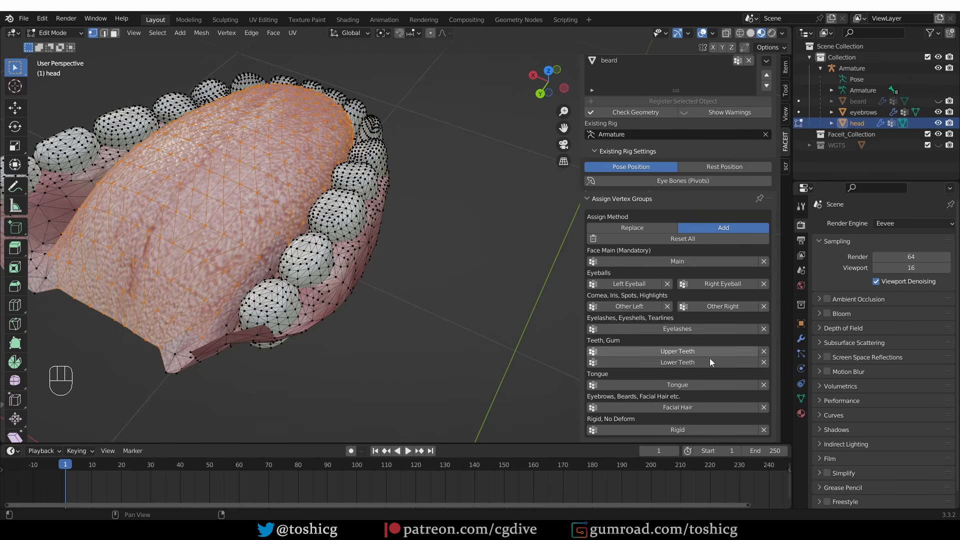
Assign the selected tongue geometry to the Tongue vertex group and hide it
{"action": "left_click", "coordinate": [677, 386]}
{"action": "middle_click_drag", "start_coordinate": [290, 225], "coordinate": [204, 200]}
{"action": "key", "text": "h"}
Select all linked geometry of the remaining lower teeth and gum and assign it to the Lower Teeth vertex group
{"action": "scroll", "coordinate": [267, 205], "scroll_direction": "down", "scroll_amount": 2}
{"action": "left_click", "coordinate": [117, 120]}
{"action": "left_click_drag", "start_coordinate": [99, 93], "coordinate": [398, 335]}
{"action": "key", "text": "ctrl+l"}
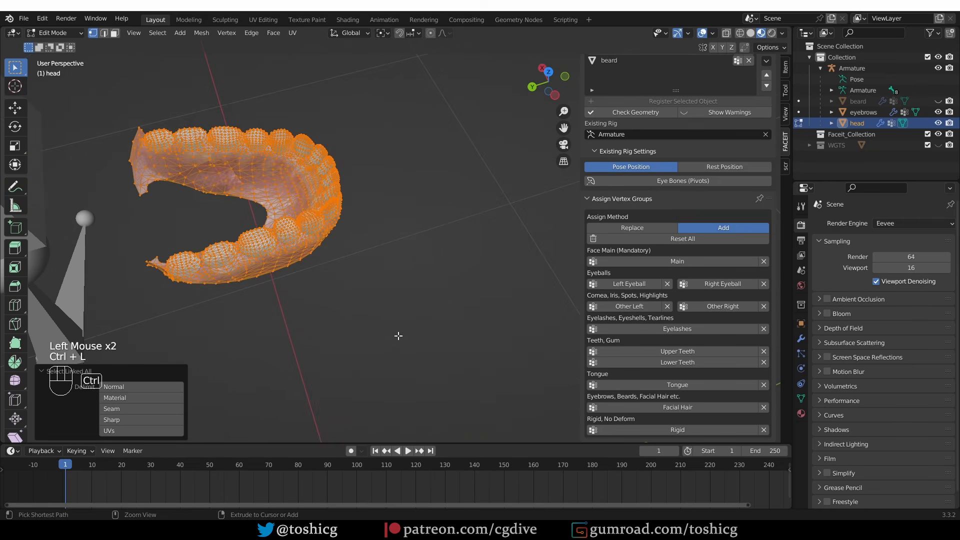
{"action": "left_click", "coordinate": [688, 367]}
Reveal all hidden geometry of the head mesh and clear the selection
{"action": "middle_click_drag", "start_coordinate": [410, 330], "coordinate": [333, 323]}
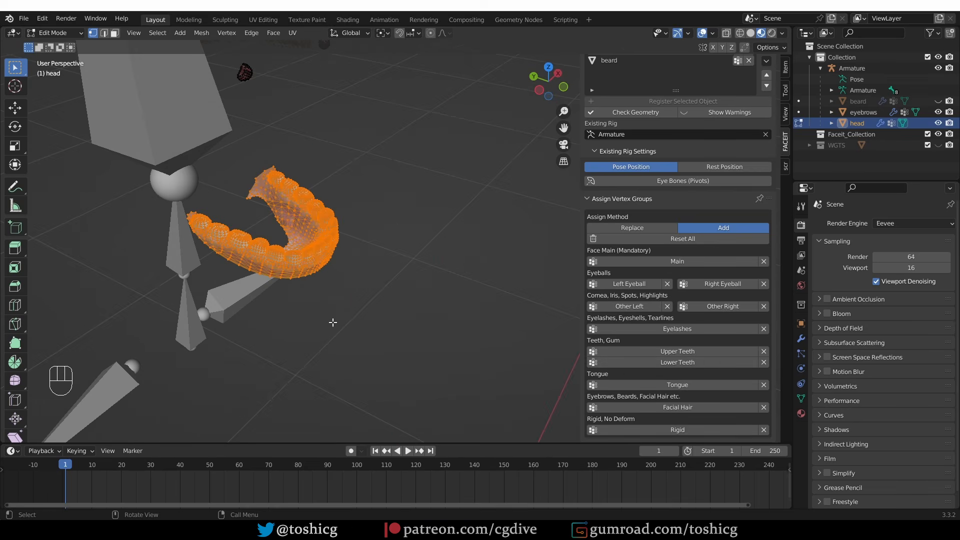
{"action": "key", "text": "alt+h"}
{"action": "middle_click_drag", "start_coordinate": [349, 282], "coordinate": [417, 267]}
{"action": "scroll", "coordinate": [320, 255], "scroll_direction": "down", "scroll_amount": 2}
{"action": "key", "text": "alt+a"}
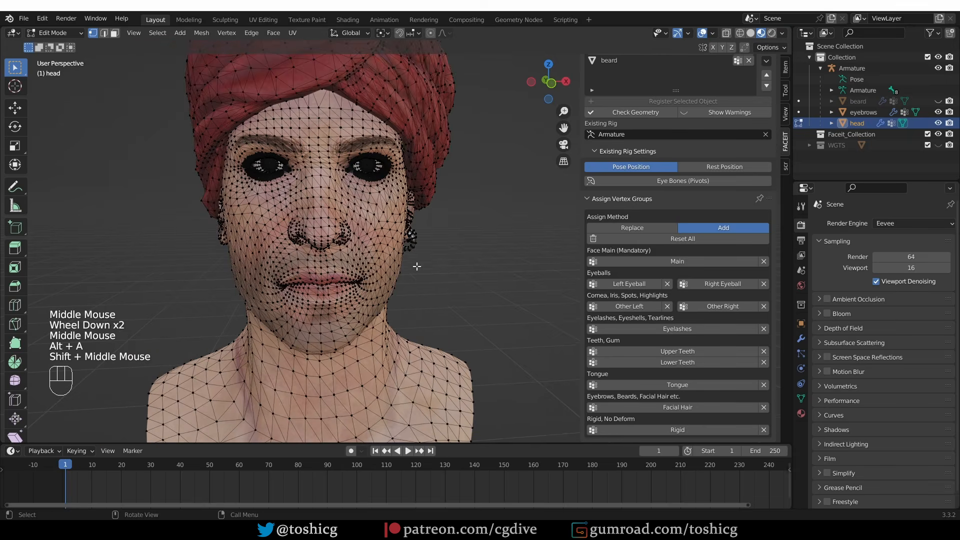
Return the head to Object Mode and reveal the hidden beard object
{"action": "scroll", "coordinate": [417, 267], "scroll_direction": "up", "scroll_amount": 2}
{"action": "key", "text": "Tab"}
{"action": "scroll", "coordinate": [400, 224], "scroll_direction": "down", "scroll_amount": 2}
{"action": "key", "text": "alt+h"}
{"action": "middle_click_drag", "start_coordinate": [356, 269], "coordinate": [575, 216], "text": "shift"}
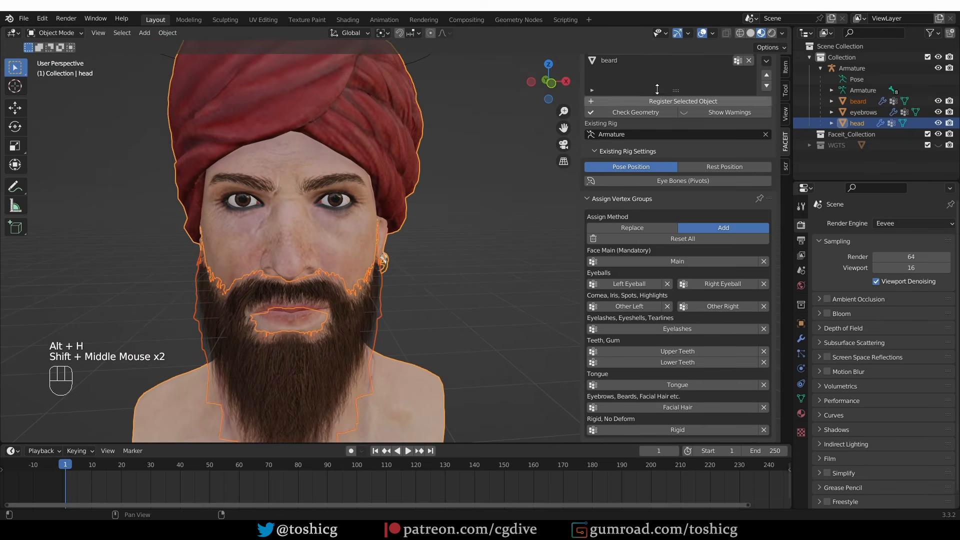
Run Faceit's geometry check and examine the warning flagged for the head in the registered objects list
{"action": "left_click", "coordinate": [631, 113]}
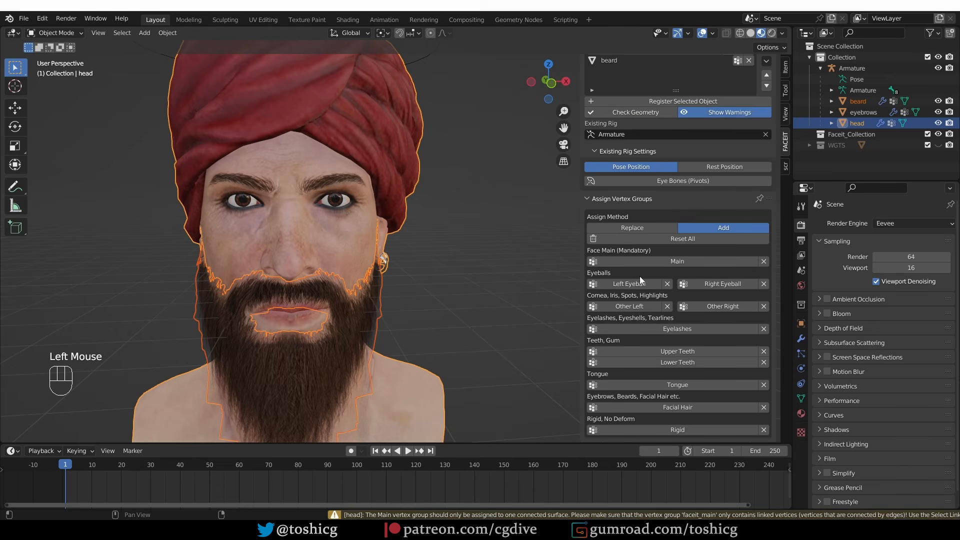
{"action": "left_click", "coordinate": [556, 516]}
{"action": "middle_click", "coordinate": [725, 80]}
{"action": "scroll", "coordinate": [725, 80], "scroll_direction": "up", "scroll_amount": 2}
{"action": "left_click", "coordinate": [790, 110]}
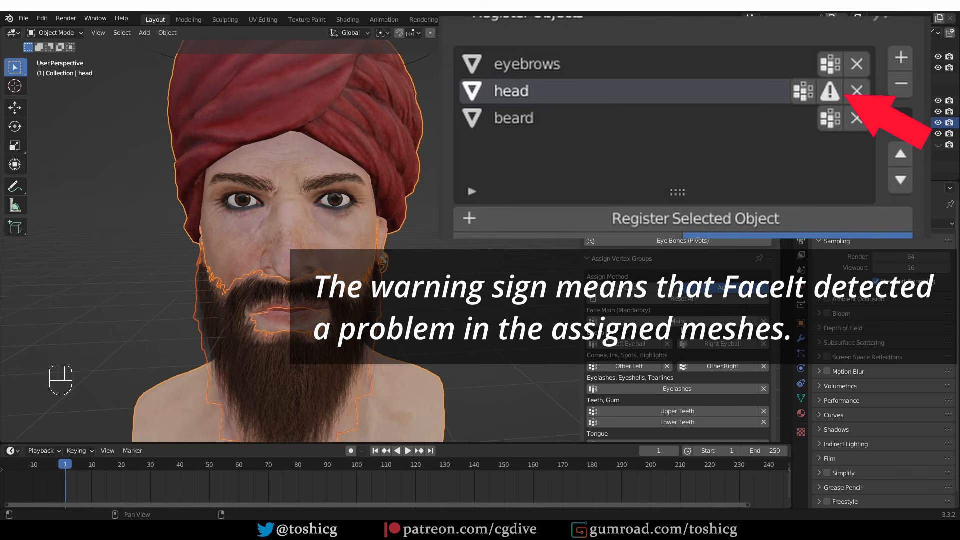
Enter Edit Mode on the head and select all linked geometry of the face skin
{"action": "middle_click_drag", "start_coordinate": [310, 295], "coordinate": [324, 294]}
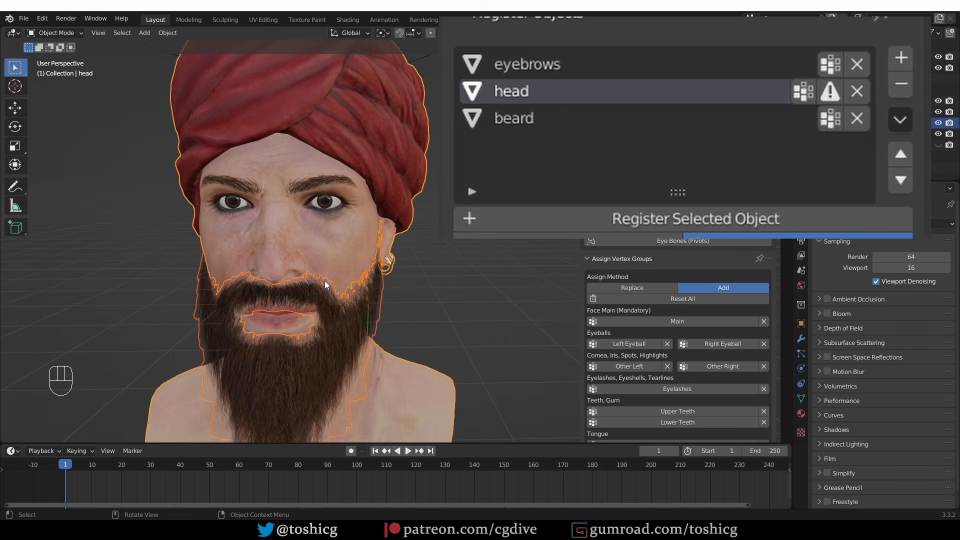
{"action": "scroll", "coordinate": [325, 270], "scroll_direction": "up", "scroll_amount": 2}
{"action": "left_click", "coordinate": [328, 258]}
{"action": "scroll", "coordinate": [338, 238], "scroll_direction": "up", "scroll_amount": 1}
{"action": "middle_click_drag", "start_coordinate": [338, 239], "coordinate": [329, 227]}
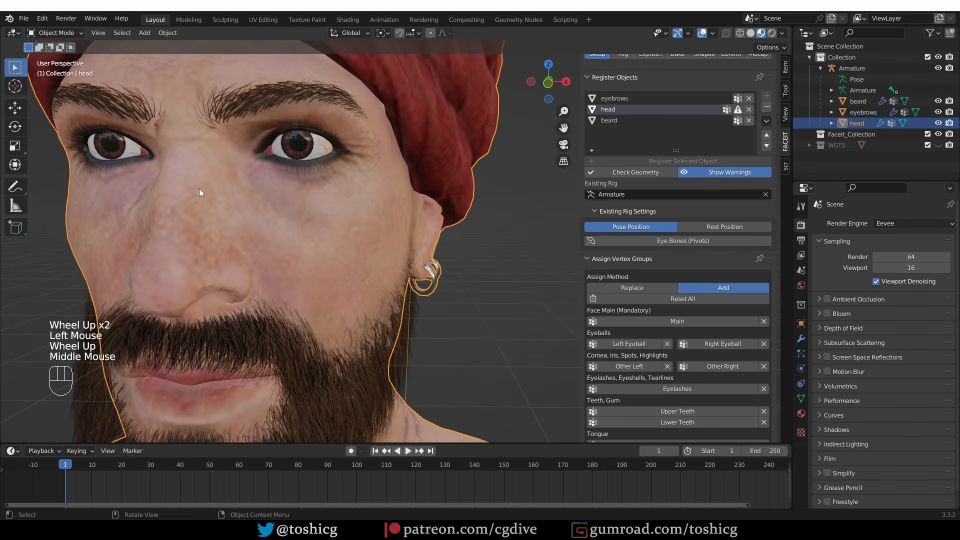
{"action": "key", "text": "Tab"}
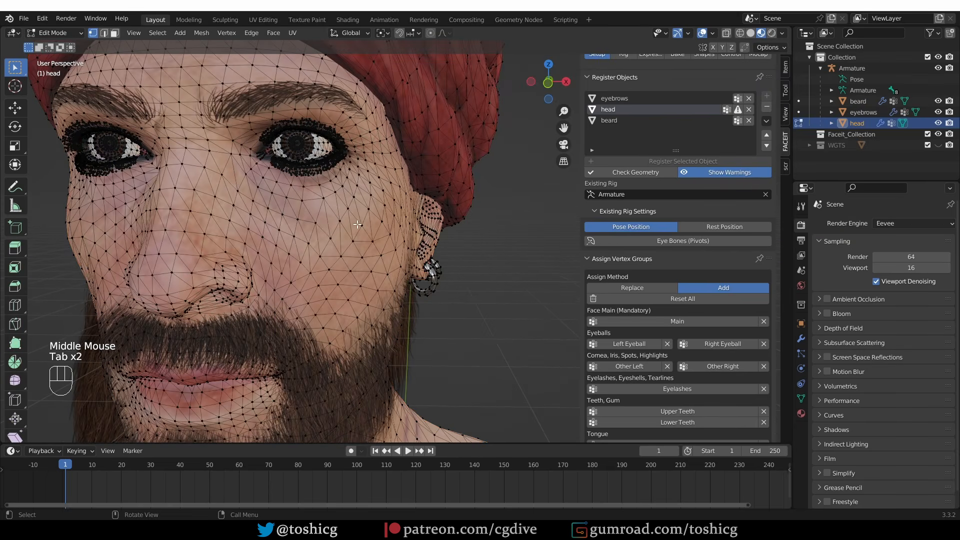
{"action": "key", "text": "l"}
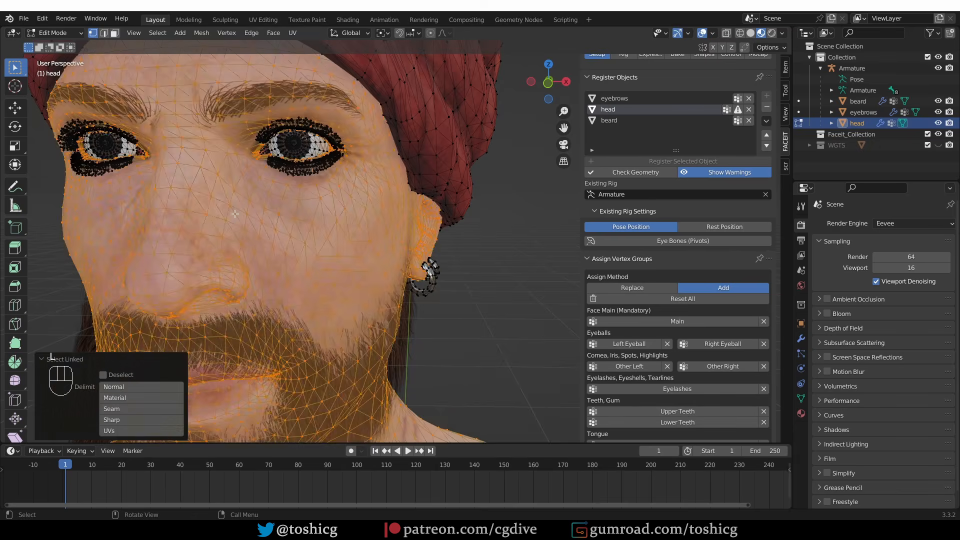
Add a single vertex of the lower eyelashes near the inner eye corner to the face skin selection
{"action": "scroll", "coordinate": [178, 177], "scroll_direction": "up", "scroll_amount": 4}
{"action": "middle_click_drag", "start_coordinate": [178, 177], "coordinate": [261, 214], "text": "shift"}
{"action": "scroll", "coordinate": [261, 214], "scroll_direction": "up", "scroll_amount": 2}
{"action": "scroll", "coordinate": [261, 214], "scroll_direction": "up", "scroll_amount": 1}
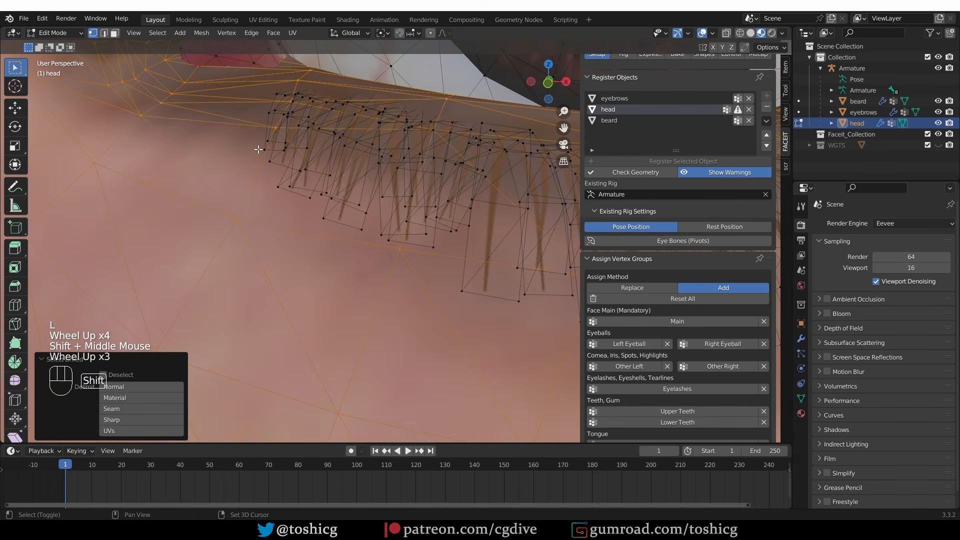
{"action": "left_click", "coordinate": [265, 150], "text": "shift"}
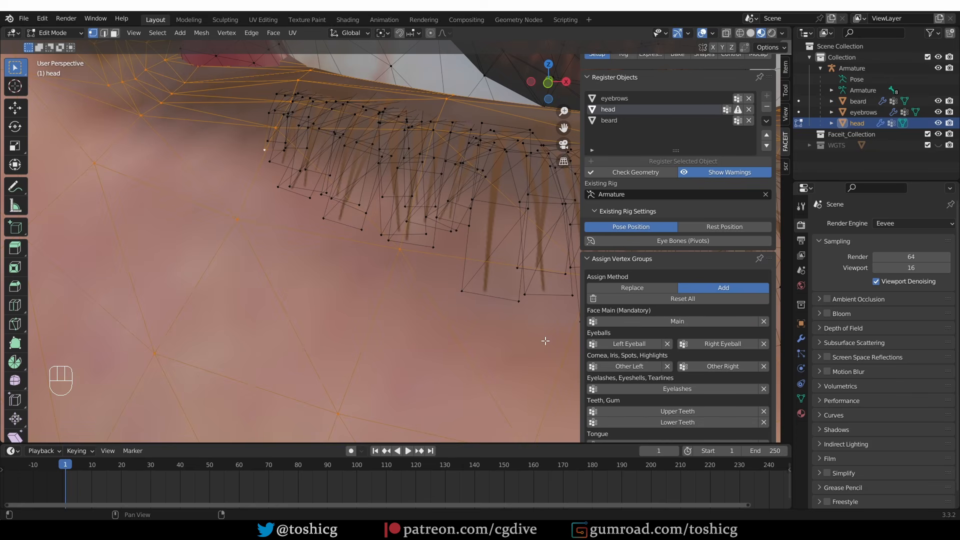
Return to Object Mode and remove the Main vertex group from the head
{"action": "scroll", "coordinate": [350, 240], "scroll_direction": "down", "scroll_amount": 3}
{"action": "middle_click_drag", "start_coordinate": [350, 240], "coordinate": [310, 215], "text": "shift"}
{"action": "left_click", "coordinate": [54, 33]}
{"action": "left_click", "coordinate": [59, 46]}
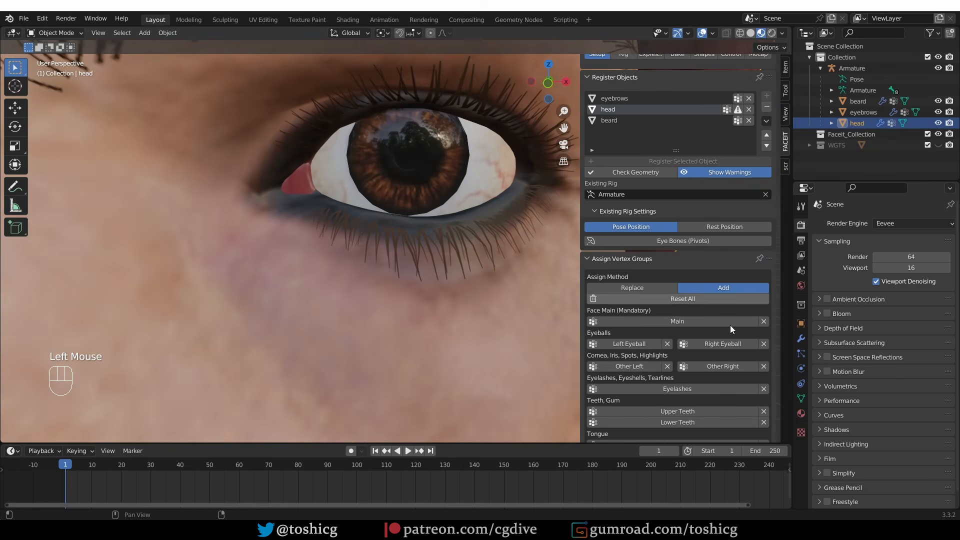
{"action": "left_click", "coordinate": [765, 321]}
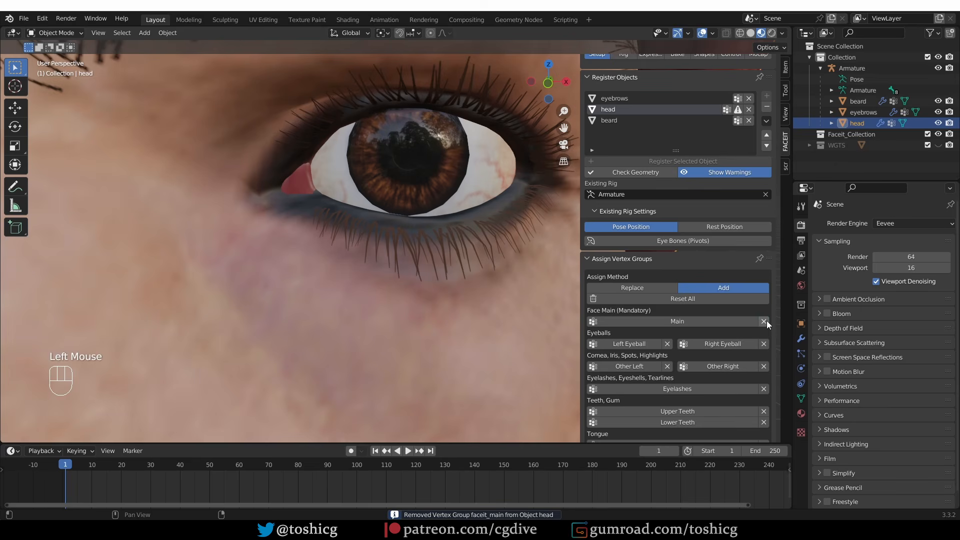
Clear the selection in Edit Mode, select only the linked face skin and assign it to the Main vertex group
{"action": "scroll", "coordinate": [253, 280], "scroll_direction": "down", "scroll_amount": 2}
{"action": "middle_click_drag", "start_coordinate": [253, 281], "coordinate": [250, 185], "text": "shift"}
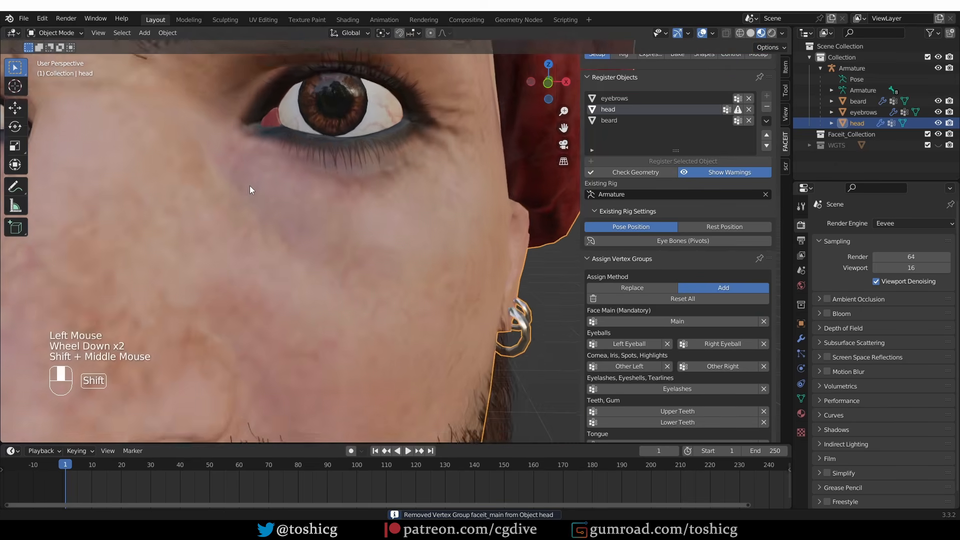
{"action": "scroll", "coordinate": [251, 215], "scroll_direction": "down", "scroll_amount": 2}
{"action": "key", "text": "Tab"}
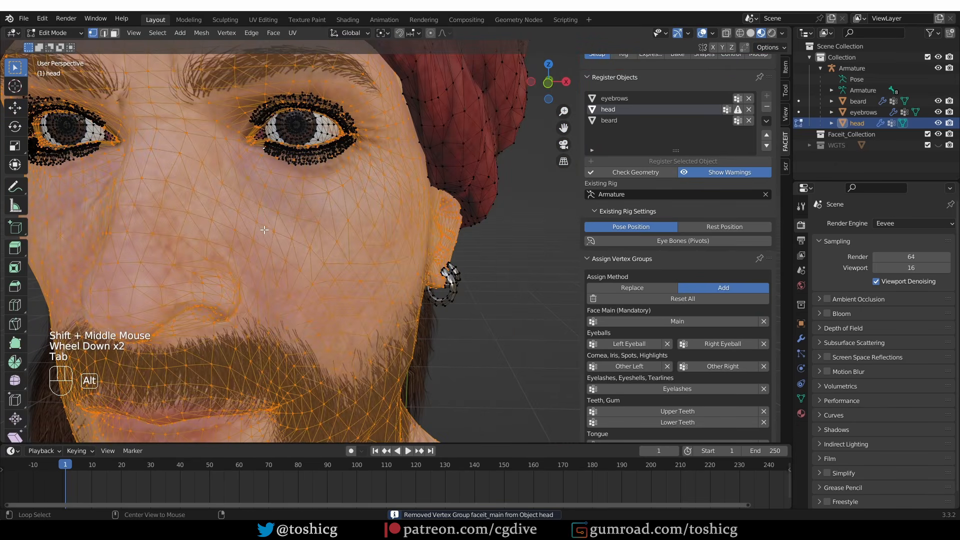
{"action": "key", "text": "alt+a"}
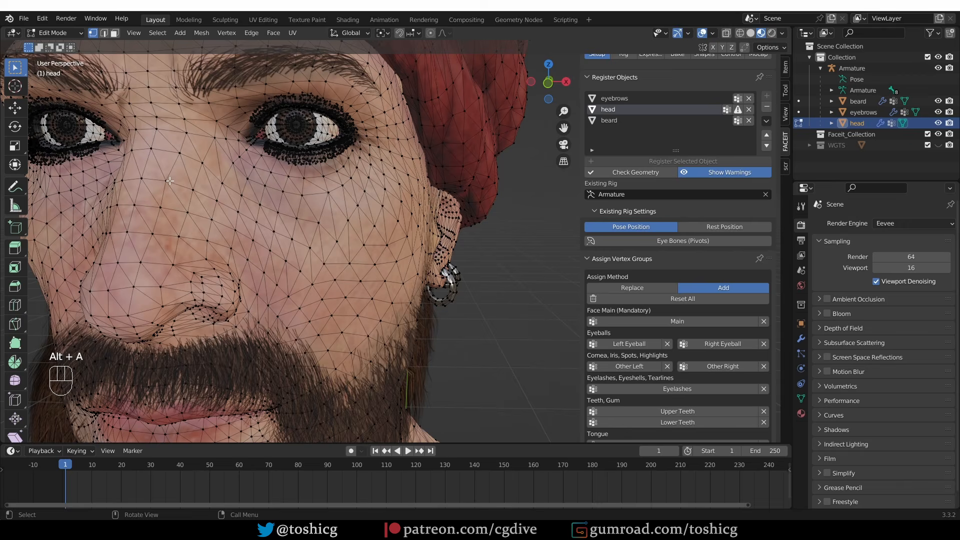
{"action": "key", "text": "ctrl+l"}
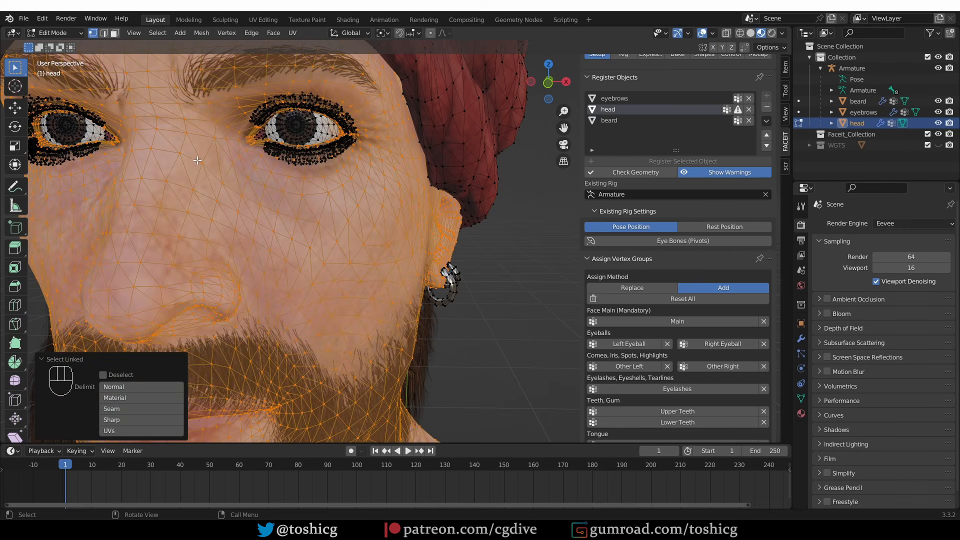
{"action": "left_click", "coordinate": [669, 324]}
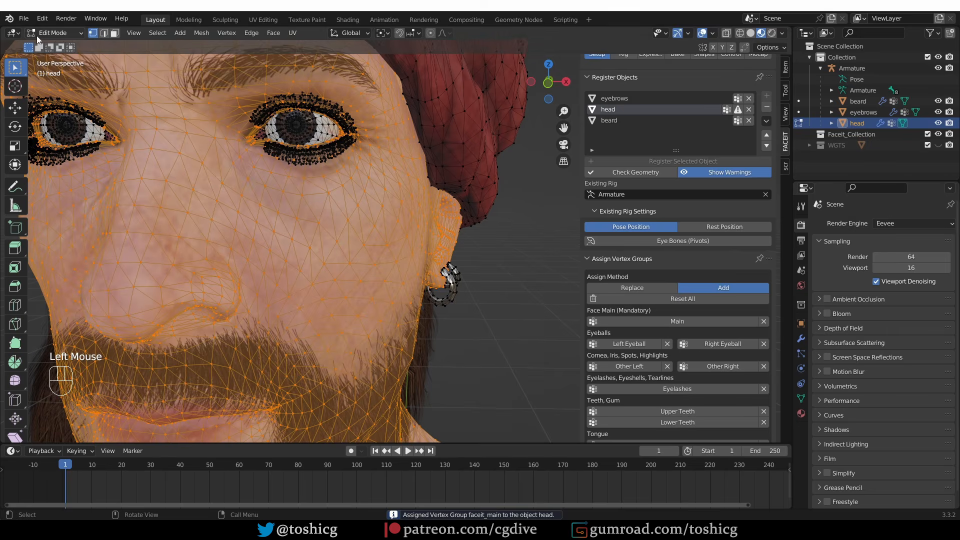
Return to Object Mode and rerun Faceit's geometry check on the registered objects
{"action": "left_click", "coordinate": [52, 33]}
{"action": "left_click", "coordinate": [52, 46]}
{"action": "left_click", "coordinate": [644, 173]}
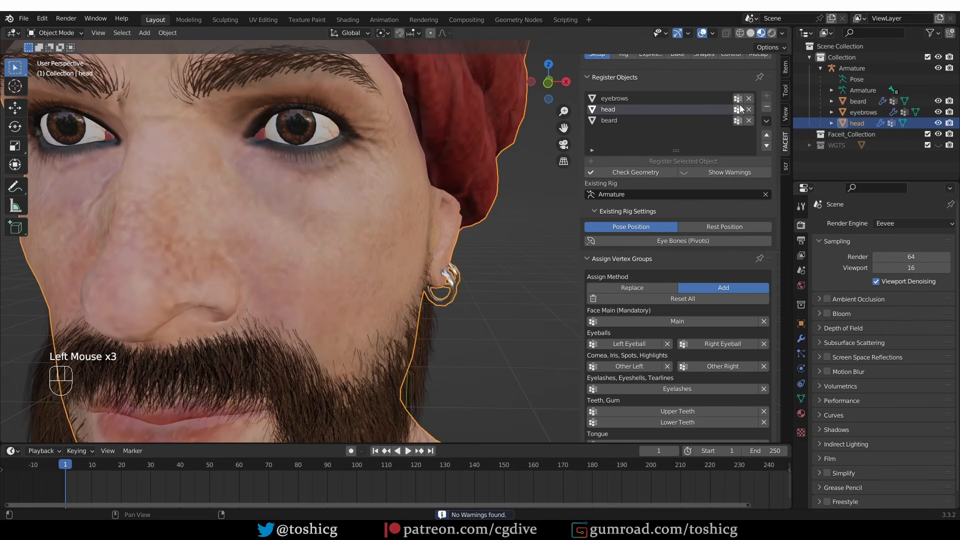
{"action": "scroll", "coordinate": [370, 278], "scroll_direction": "down", "scroll_amount": 4}
{"action": "middle_click_drag", "start_coordinate": [351, 265], "coordinate": [370, 278], "text": "shift"}
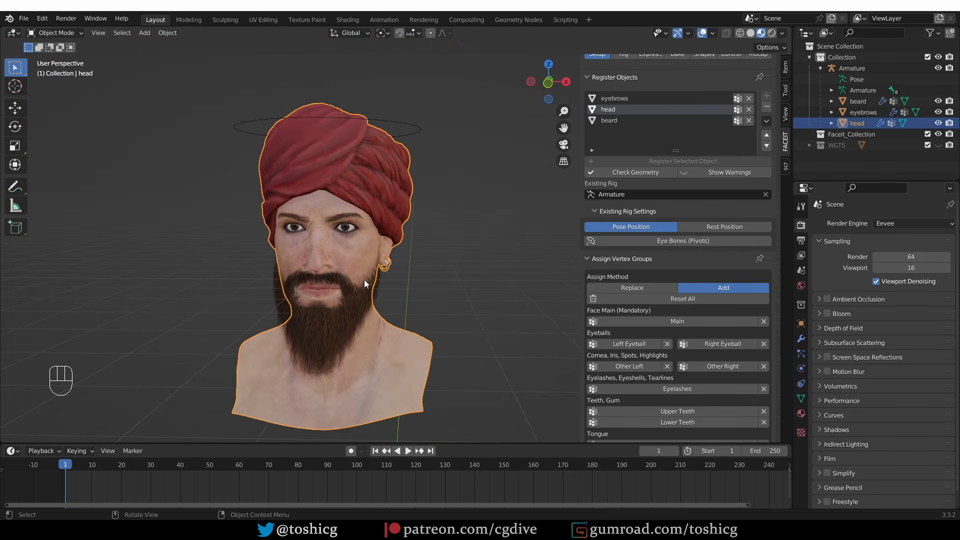
Select the vertices of the head's faceit_left_eyeball group and inspect them on the eye
{"action": "left_click", "coordinate": [738, 120]}
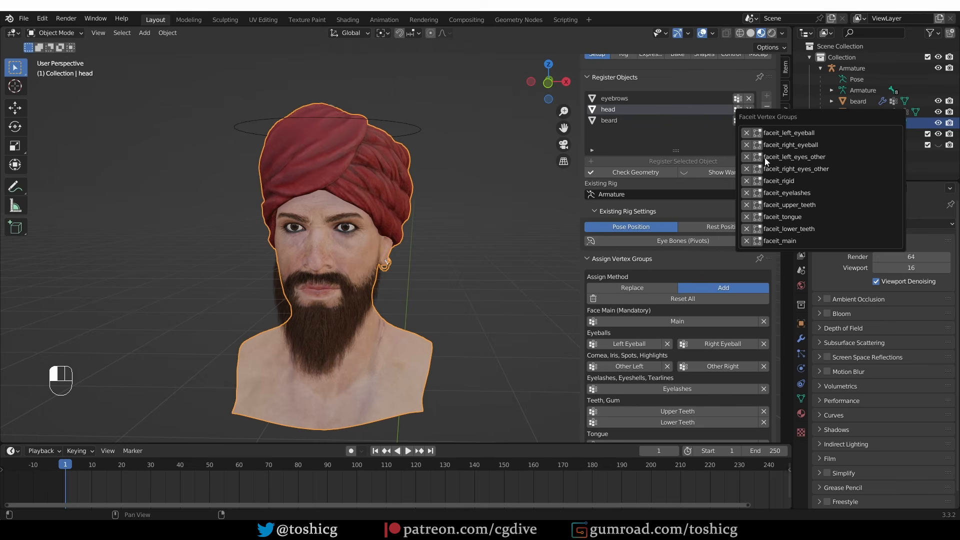
{"action": "left_click", "coordinate": [757, 133]}
{"action": "scroll", "coordinate": [280, 240], "scroll_direction": "up", "scroll_amount": 3}
{"action": "middle_click_drag", "start_coordinate": [280, 250], "coordinate": [254, 238], "text": "shift"}
{"action": "scroll", "coordinate": [254, 239], "scroll_direction": "up", "scroll_amount": 2}
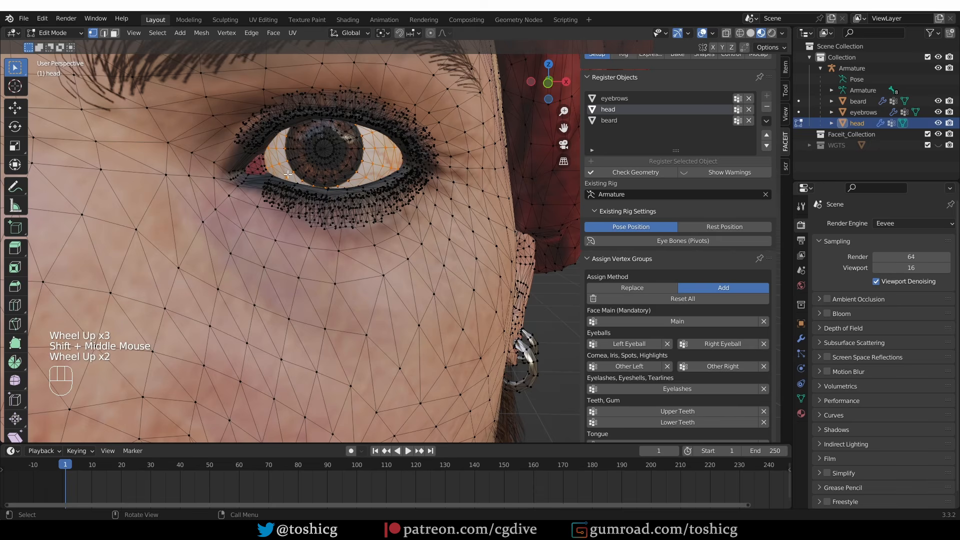
Select the vertices of the faceit_rigid group and check whether the turban and both earrings are included
{"action": "left_click", "coordinate": [737, 109]}
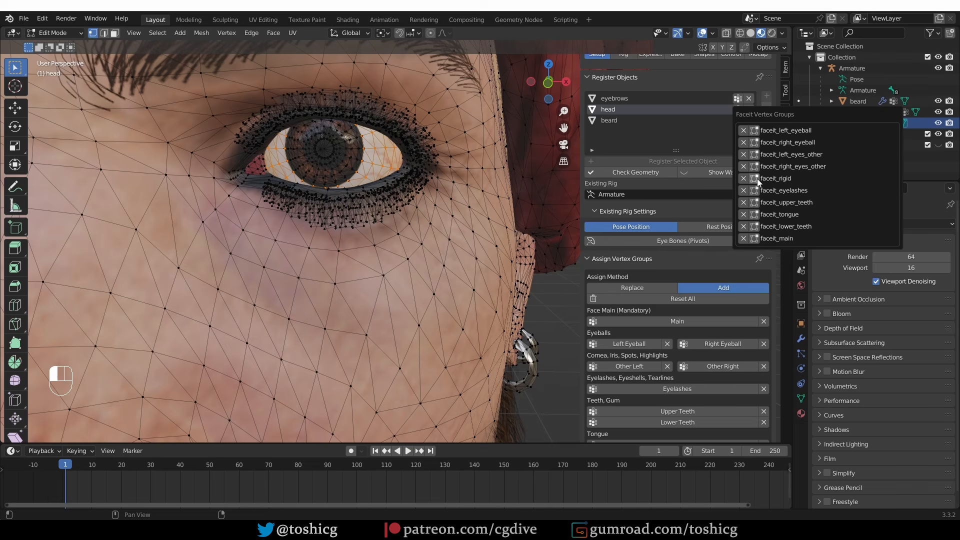
{"action": "scroll", "coordinate": [464, 191], "scroll_direction": "down", "scroll_amount": 5}
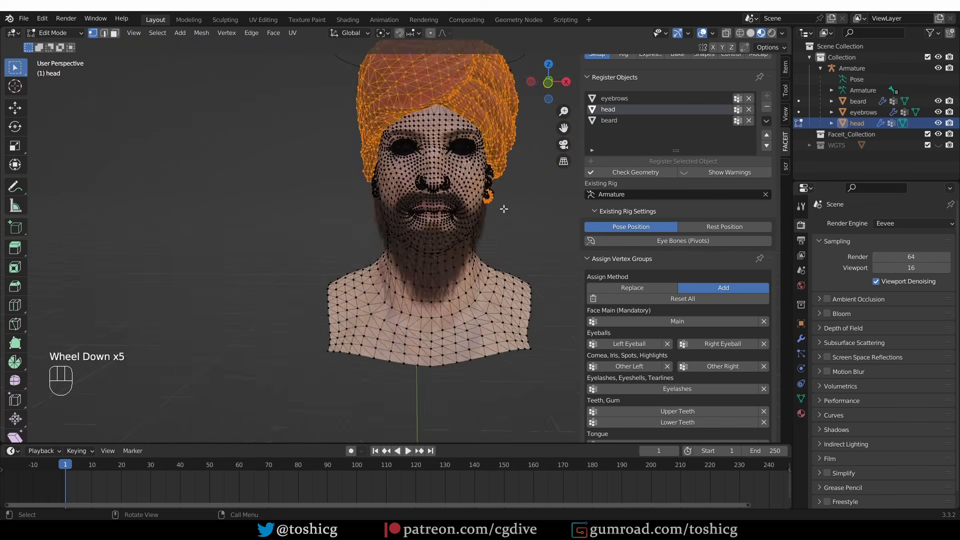
{"action": "scroll", "coordinate": [464, 190], "scroll_direction": "up", "scroll_amount": 2}
{"action": "middle_click_drag", "start_coordinate": [380, 210], "coordinate": [487, 177]}
{"action": "scroll", "coordinate": [464, 190], "scroll_direction": "up", "scroll_amount": 1}
{"action": "scroll", "coordinate": [495, 173], "scroll_direction": "up", "scroll_amount": 1}
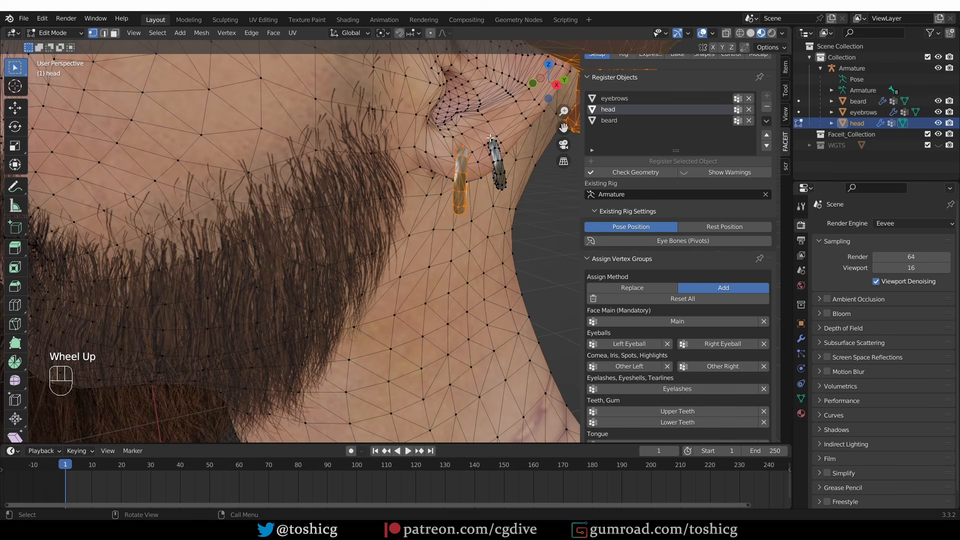
{"action": "scroll", "coordinate": [496, 162], "scroll_direction": "up", "scroll_amount": 2}
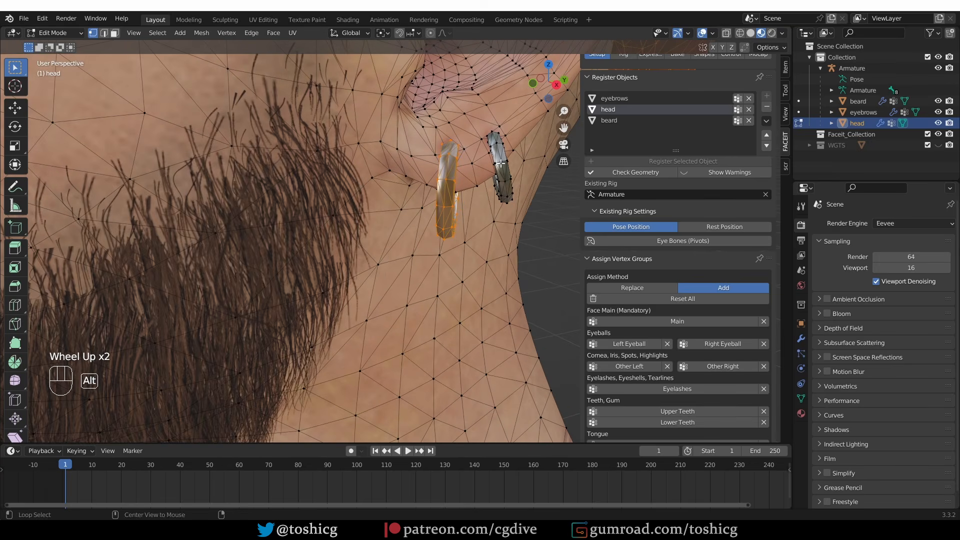
Select the linked geometry of the rear earring alone, add it to the Rigid vertex group and return to Object Mode
{"action": "key", "text": "alt+a"}
{"action": "key", "text": "l"}
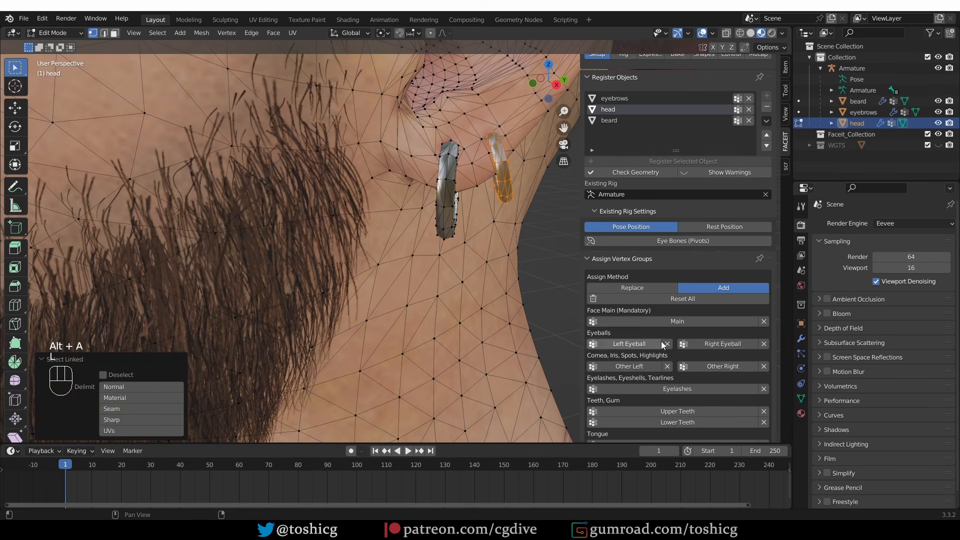
{"action": "scroll", "coordinate": [665, 400], "scroll_direction": "down", "scroll_amount": 1}
{"action": "scroll", "coordinate": [701, 389], "scroll_direction": "down", "scroll_amount": 2}
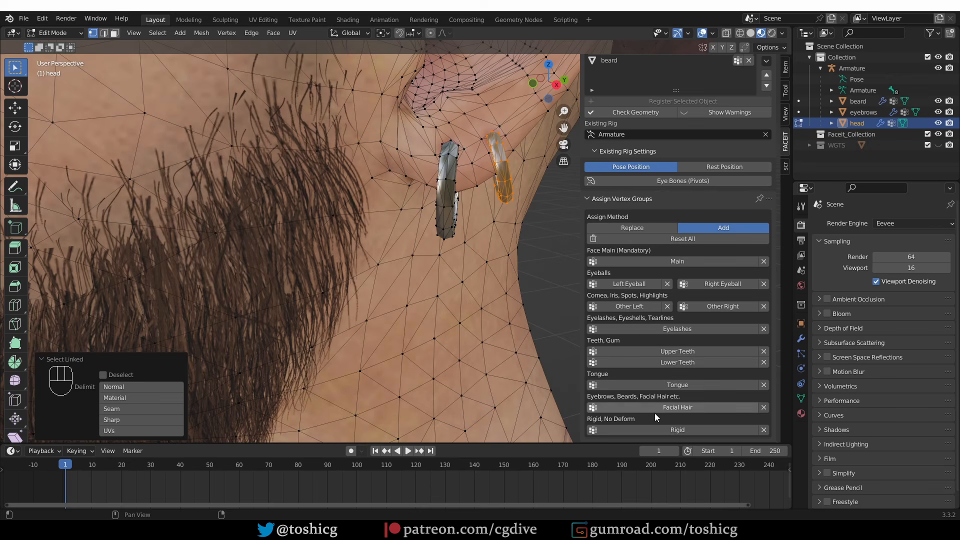
{"action": "left_click", "coordinate": [671, 431]}
{"action": "scroll", "coordinate": [500, 270], "scroll_direction": "down", "scroll_amount": 3}
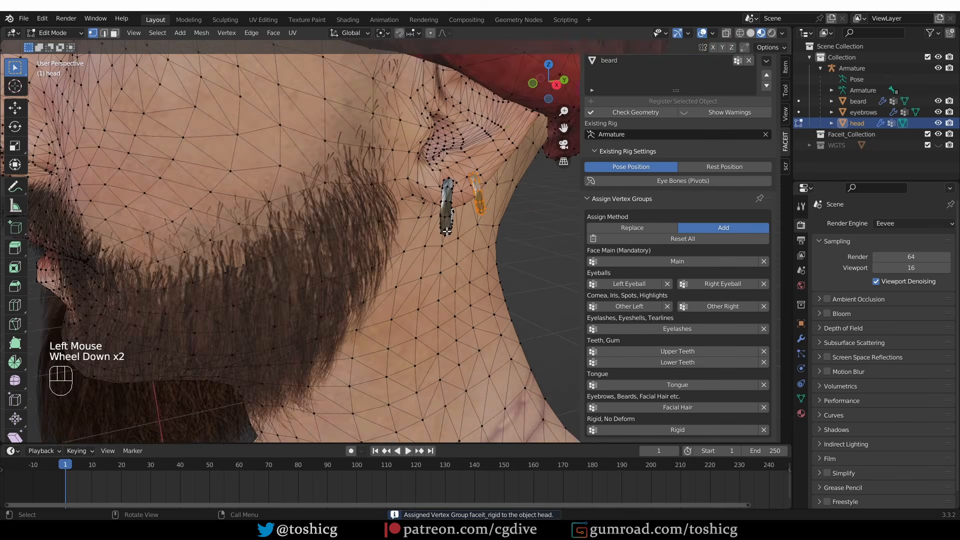
{"action": "middle_click_drag", "start_coordinate": [490, 280], "coordinate": [522, 268]}
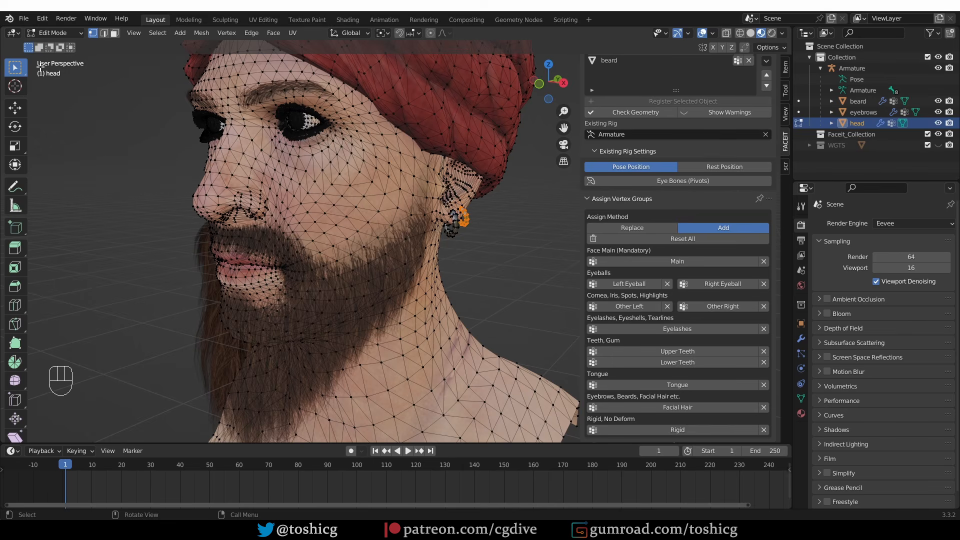
{"action": "left_click", "coordinate": [55, 33]}
{"action": "left_click", "coordinate": [50, 46]}
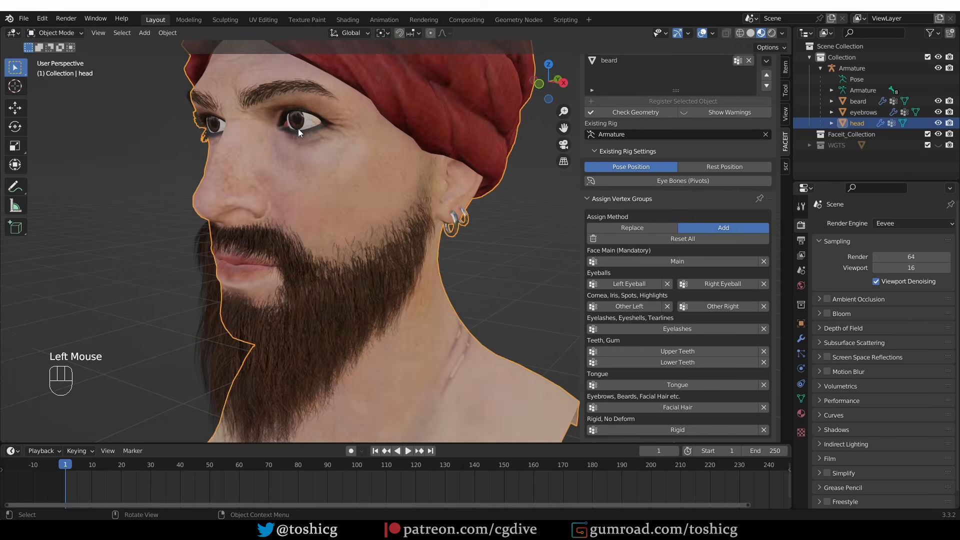
Switch Faceit to the Rig stage and isolate the face skin with the Mask Main Face helper
{"action": "scroll", "coordinate": [298, 128], "scroll_direction": "down", "scroll_amount": 2}
{"action": "middle_click_drag", "start_coordinate": [300, 150], "coordinate": [380, 238], "text": "shift"}
{"action": "scroll", "coordinate": [695, 174], "scroll_direction": "up", "scroll_amount": 4}
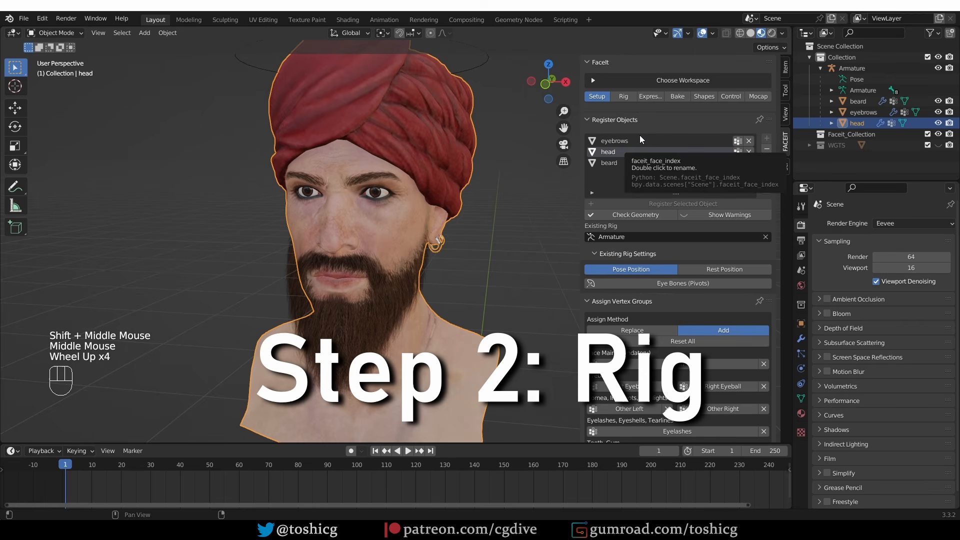
{"action": "left_click", "coordinate": [623, 100]}
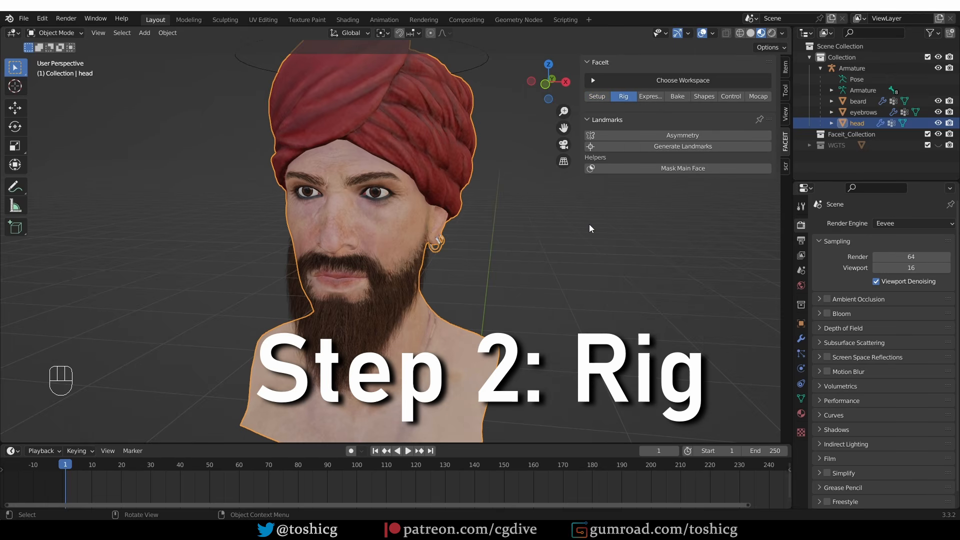
{"action": "left_click", "coordinate": [695, 135]}
{"action": "left_click", "coordinate": [694, 136]}
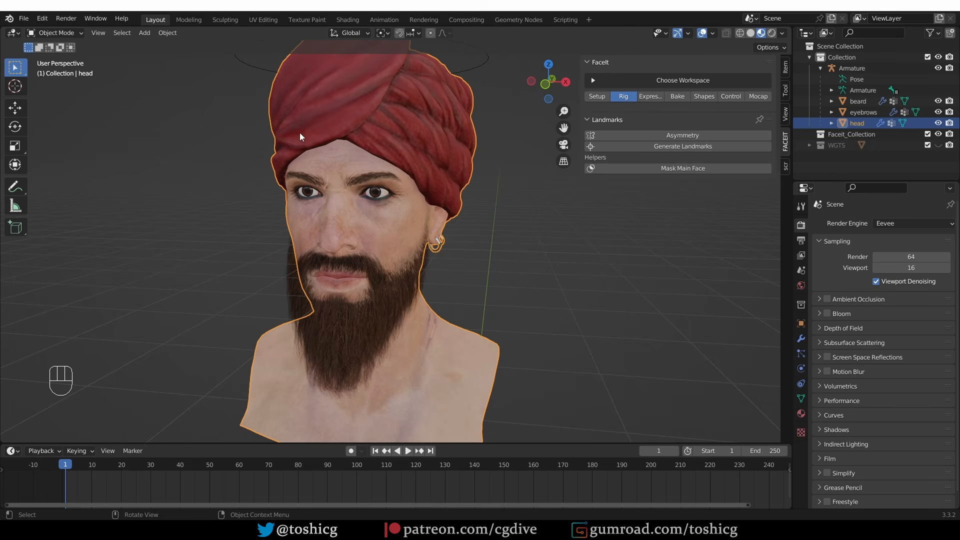
{"action": "left_click", "coordinate": [667, 169]}
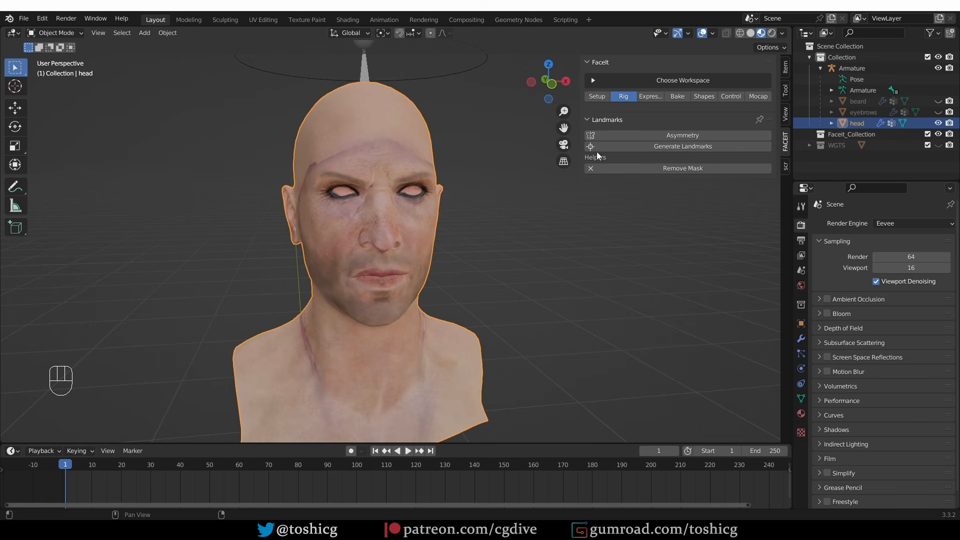
{"action": "left_click", "coordinate": [596, 96]}
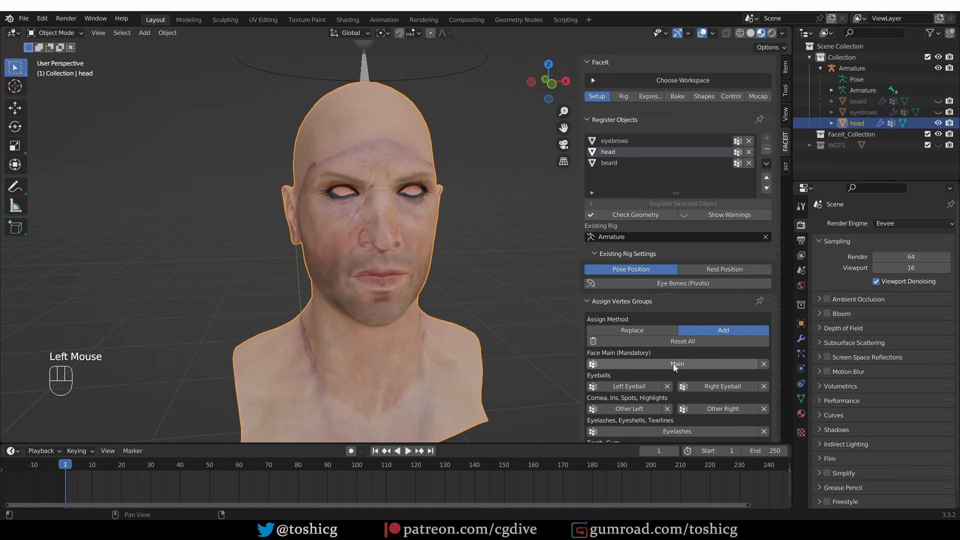
{"action": "left_click", "coordinate": [623, 96]}
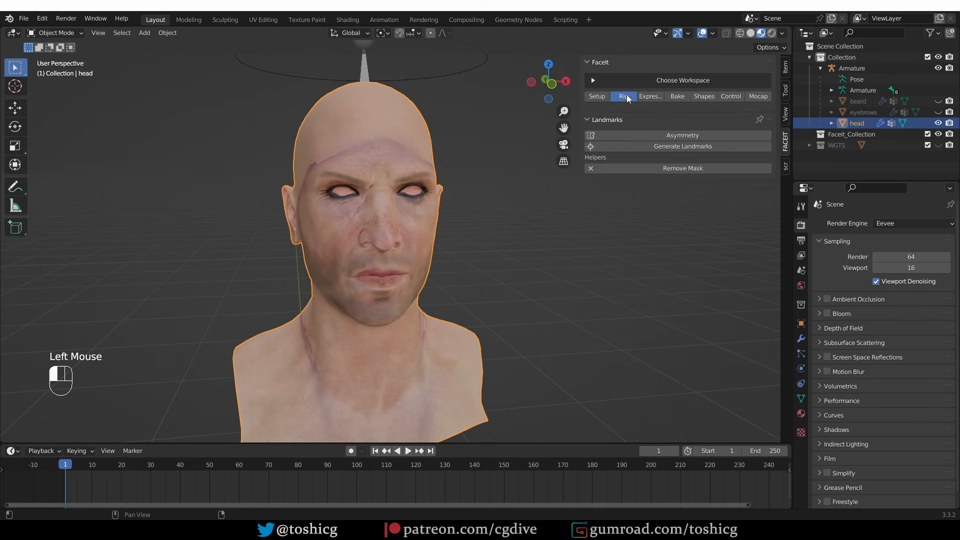
Generate the Faceit facial landmarks, align them to the head's chin, and match their height and width to the face
{"action": "key", "text": "KP_0"}
{"action": "key", "text": "KP_0"}
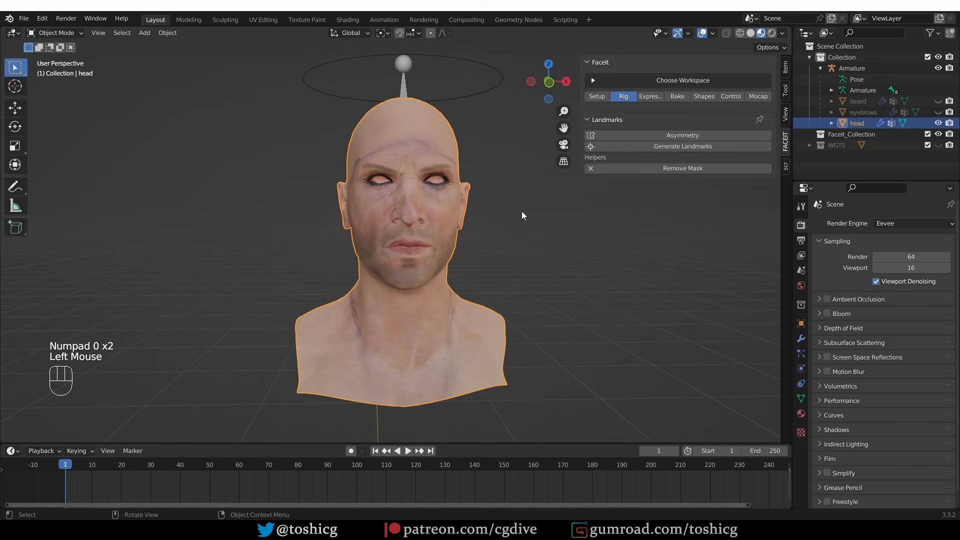
{"action": "left_click", "coordinate": [668, 146]}
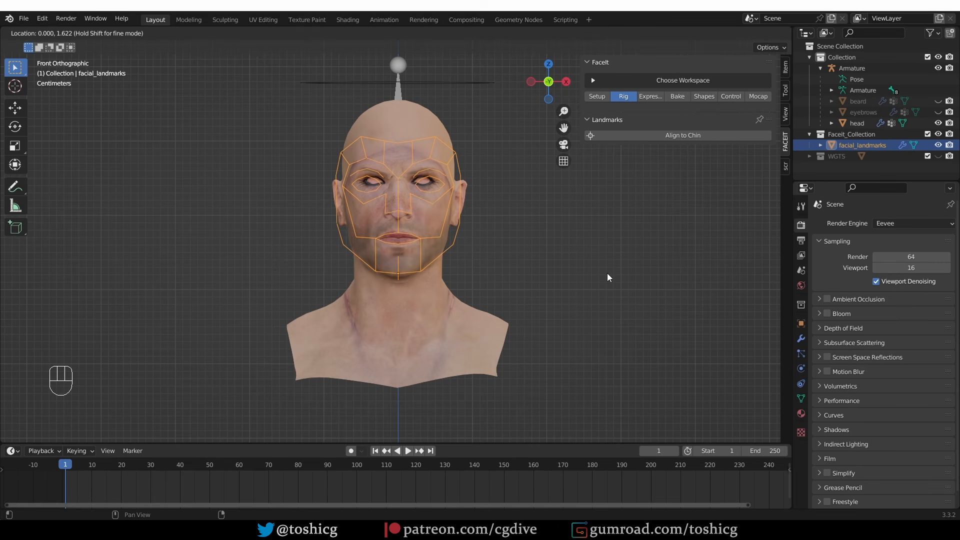
{"action": "left_click", "coordinate": [607, 278]}
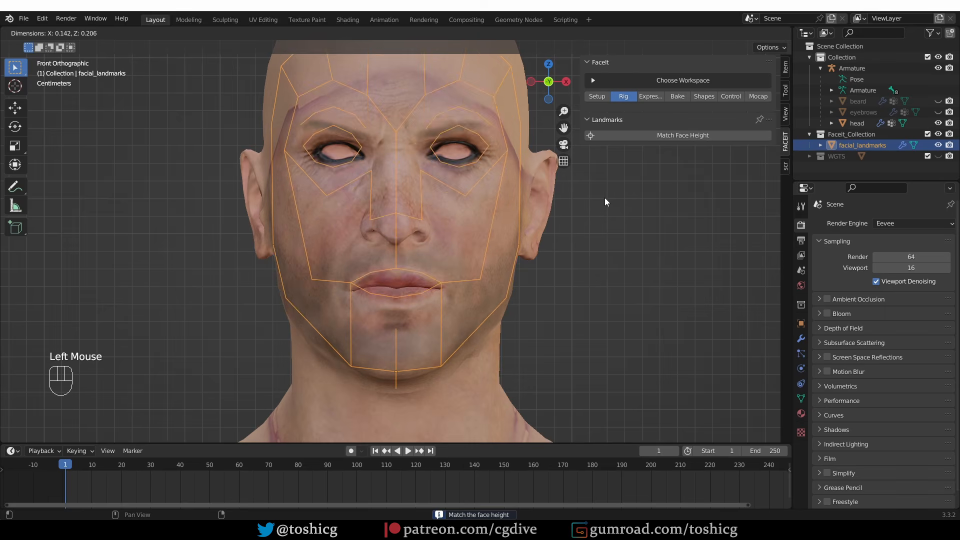
{"action": "left_click", "coordinate": [609, 209]}
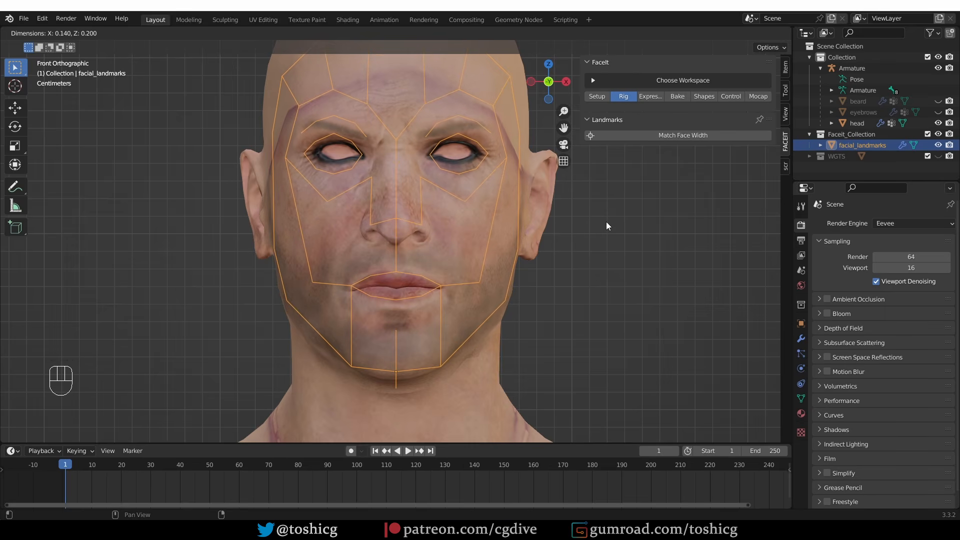
{"action": "left_click", "coordinate": [606, 226]}
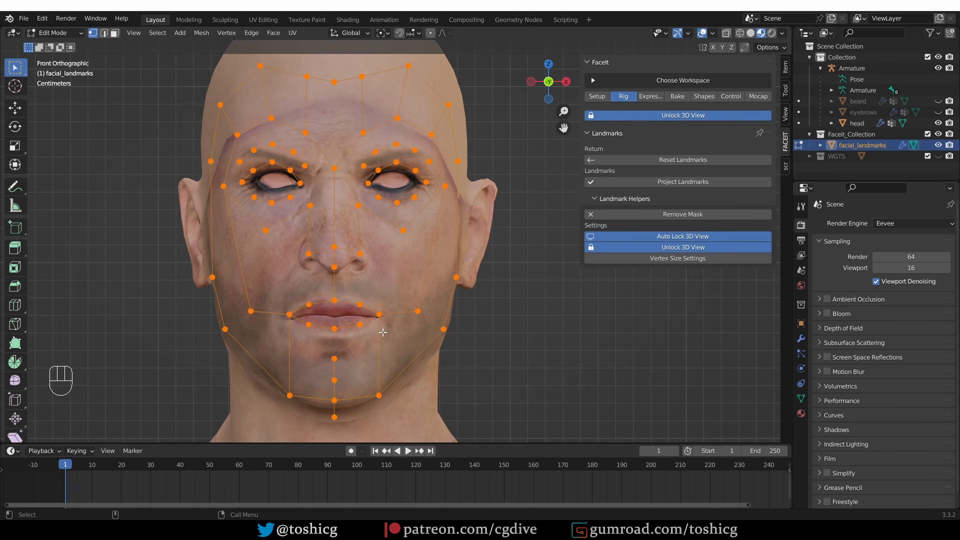
Remove the mask to compare the landmarks with the full bearded head, and mask the main face again
{"action": "left_click", "coordinate": [678, 215]}
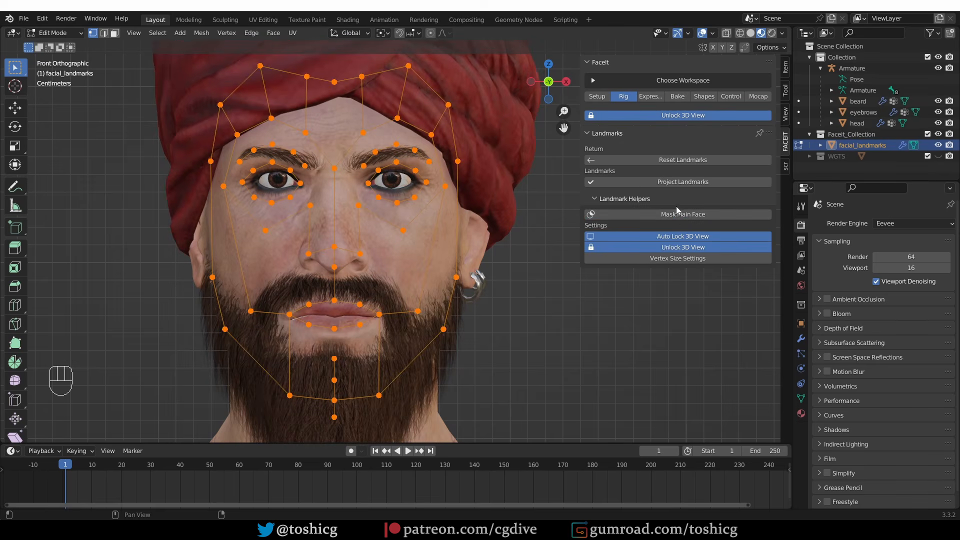
{"action": "left_click", "coordinate": [678, 215]}
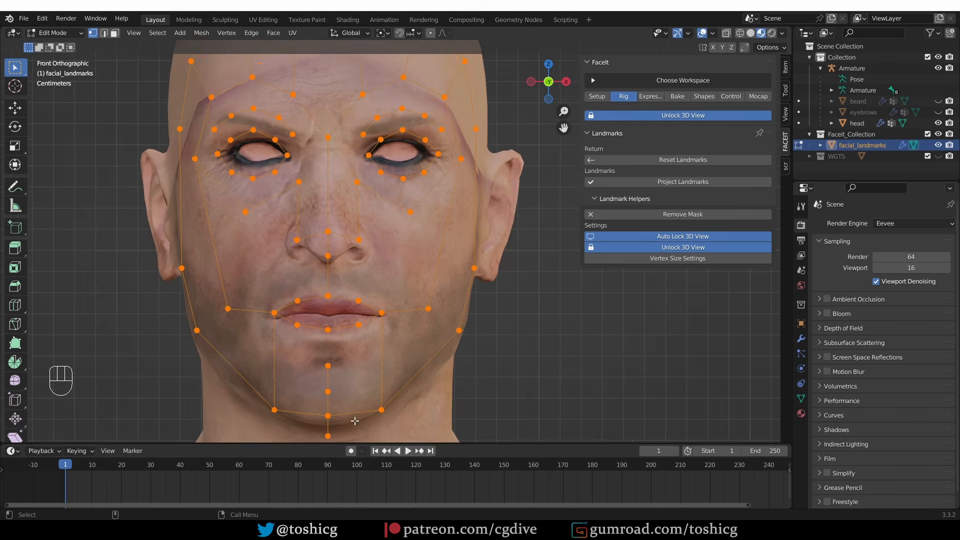
Lower the centre chin-tip landmark slightly to match the bottom edge of the chin
{"action": "middle_click_drag", "start_coordinate": [355, 421], "coordinate": [353, 313], "text": "shift"}
{"action": "scroll", "coordinate": [315, 289], "scroll_direction": "up", "scroll_amount": 3}
{"action": "left_click", "coordinate": [321, 283]}
{"action": "left_click_drag", "start_coordinate": [321, 282], "coordinate": [332, 290]}
{"action": "left_click", "coordinate": [331, 246]}
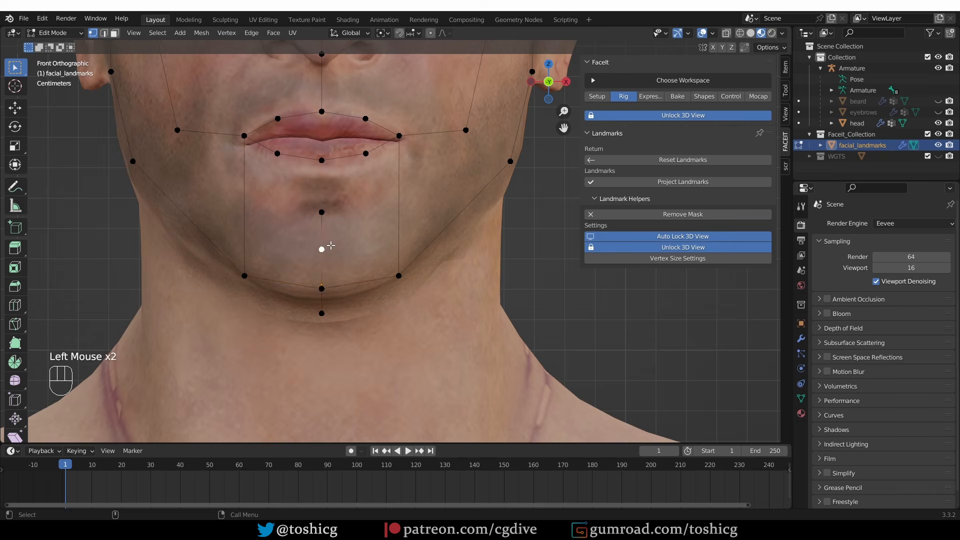
{"action": "left_click", "coordinate": [334, 296]}
{"action": "key", "text": "g"}
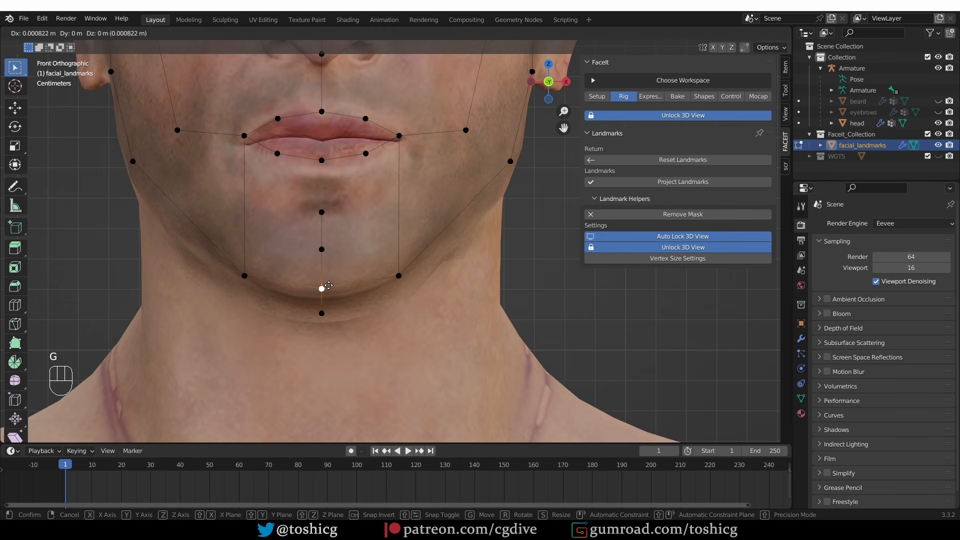
{"action": "left_click", "coordinate": [324, 287]}
Lower the two centreline landmarks between the lower lip and chin tip by about 3.5 mm each
{"action": "left_click", "coordinate": [325, 250]}
{"action": "key", "text": "g"}
{"action": "left_click", "coordinate": [325, 262]}
{"action": "left_click", "coordinate": [331, 214]}
{"action": "key", "text": "g"}
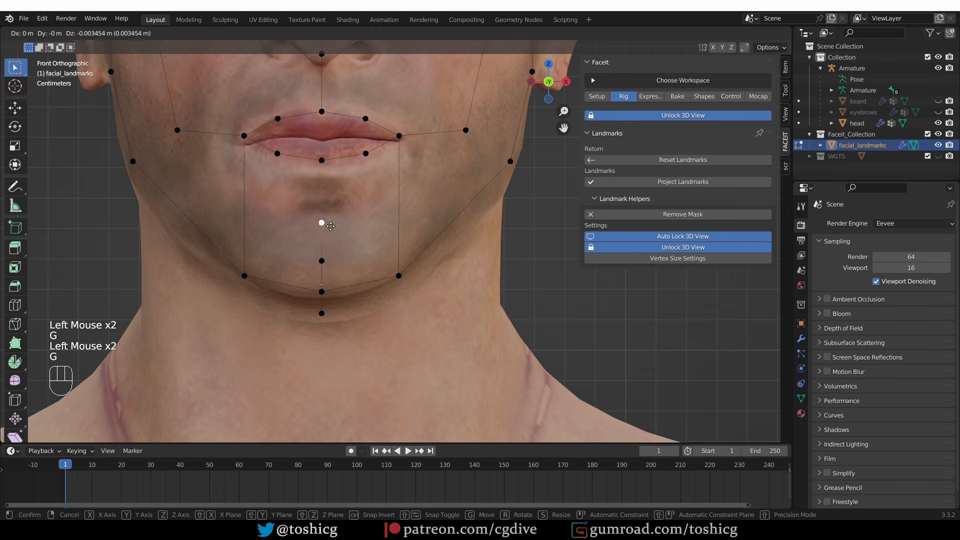
{"action": "left_click", "coordinate": [331, 226]}
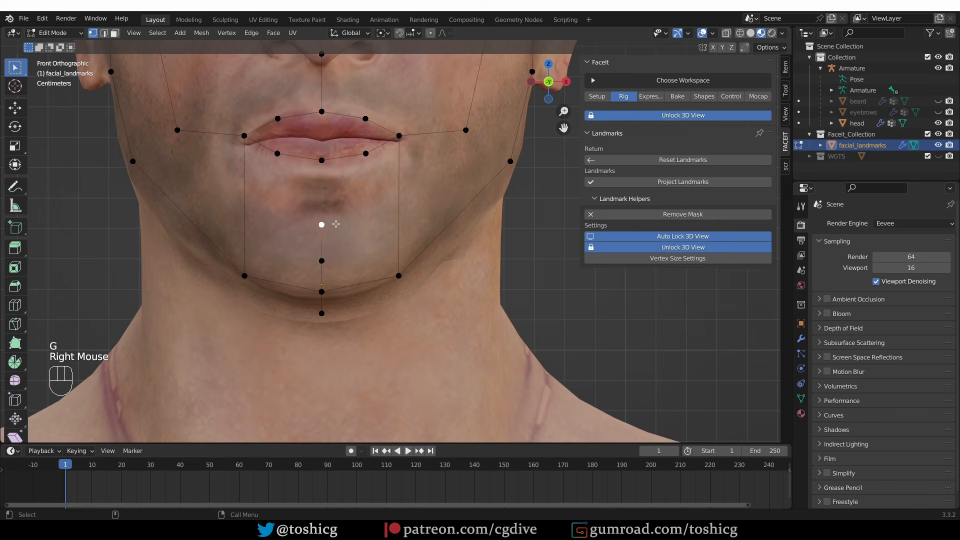
{"action": "key", "text": "g"}
{"action": "right_click", "coordinate": [336, 216]}
{"action": "key", "text": "d"}
{"action": "left_click_drag", "start_coordinate": [302, 223], "coordinate": [364, 224]}
{"action": "key", "text": "ctrl+z"}
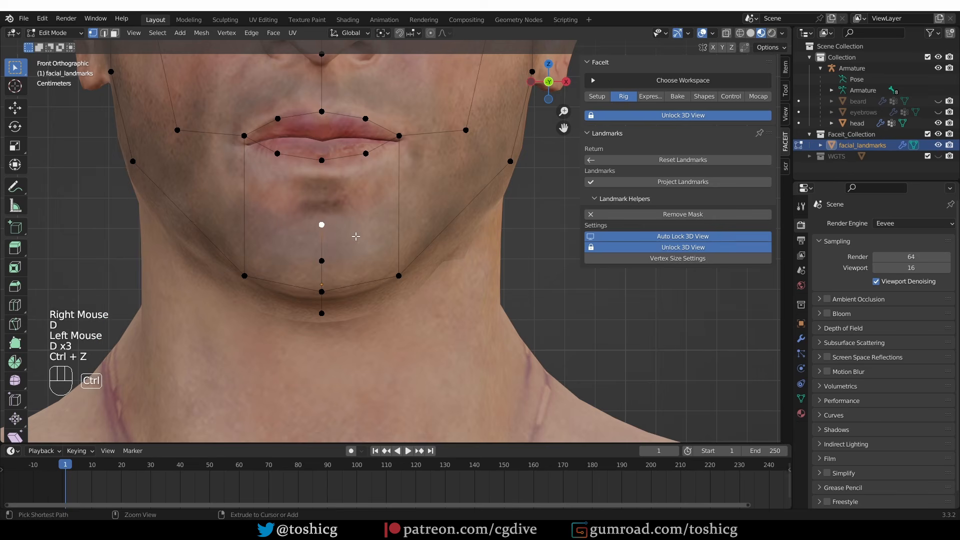
Raise the mid-chin centre landmark slightly and the landmark beneath the chin about 3.3 mm
{"action": "left_click", "coordinate": [322, 260]}
{"action": "key", "text": "g"}
{"action": "left_click", "coordinate": [324, 257]}
{"action": "left_click", "coordinate": [325, 312]}
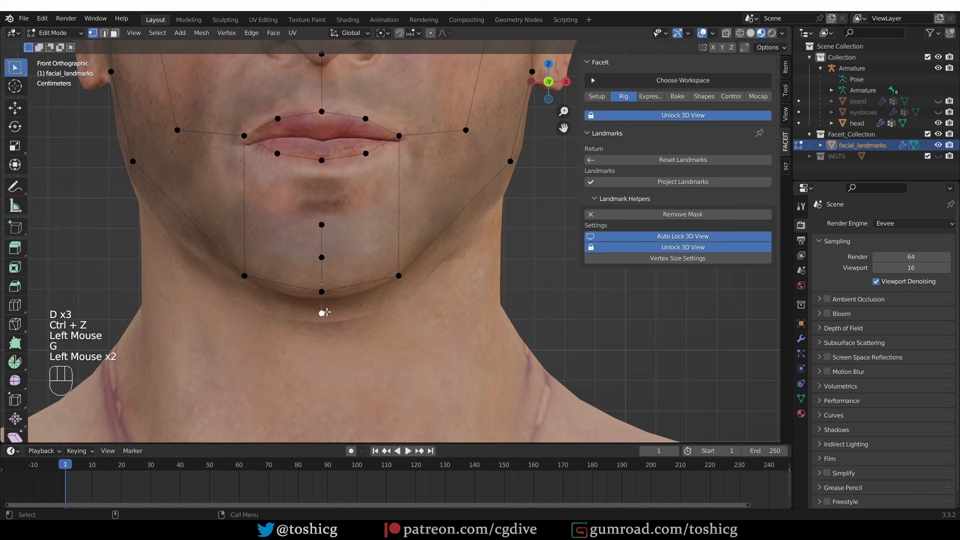
{"action": "key", "text": "g"}
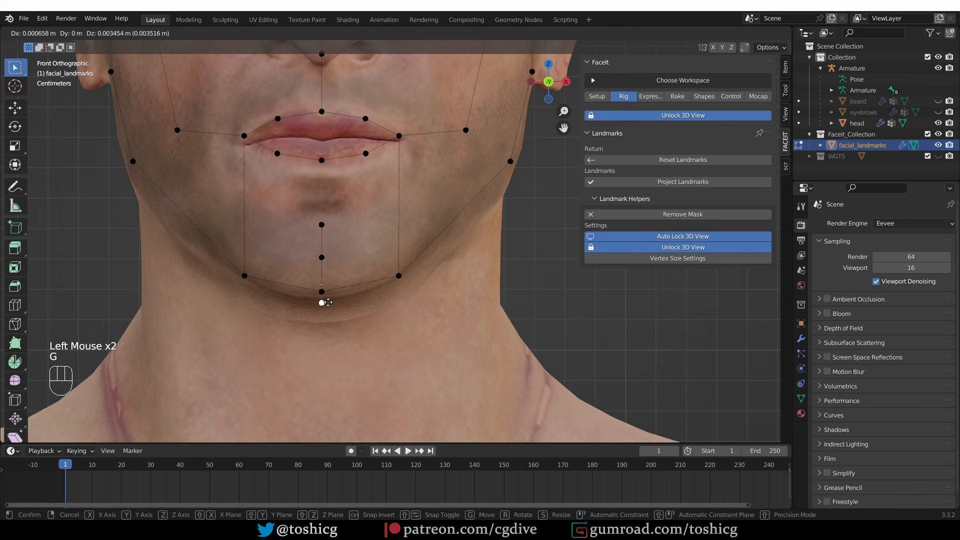
{"action": "left_click", "coordinate": [324, 300]}
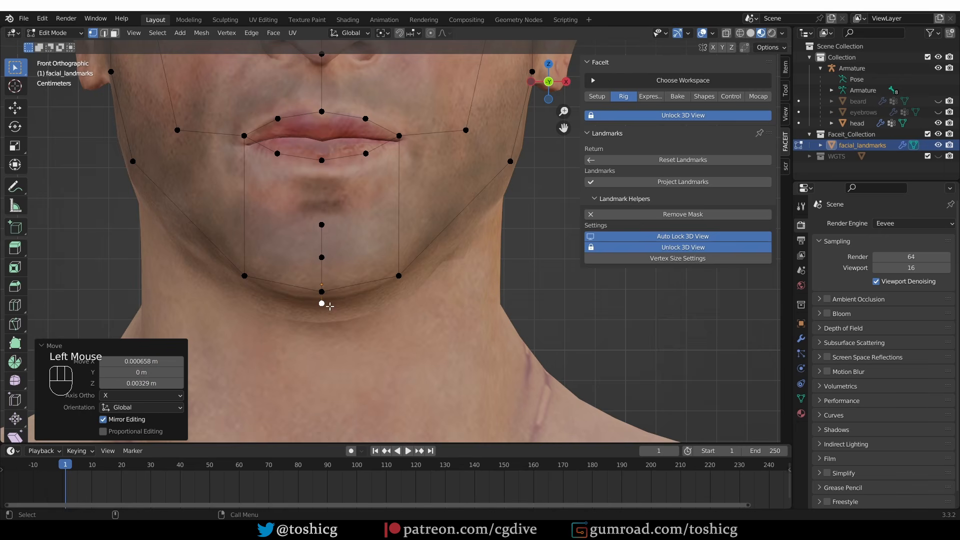
Move the mirrored pair of landmarks beside the chin about 0.7 mm inward and 1.5 mm up
{"action": "left_click", "coordinate": [398, 276]}
{"action": "key", "text": "g"}
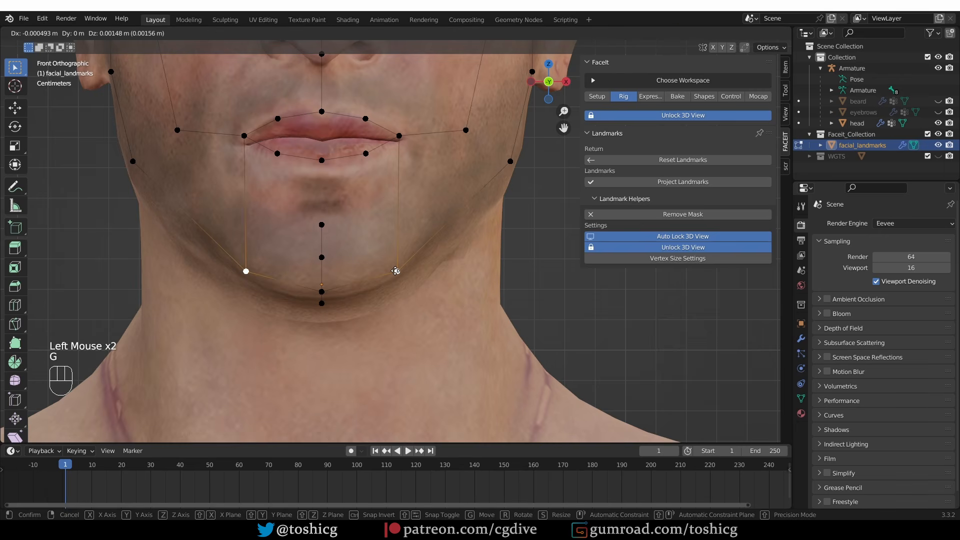
{"action": "left_click", "coordinate": [396, 271]}
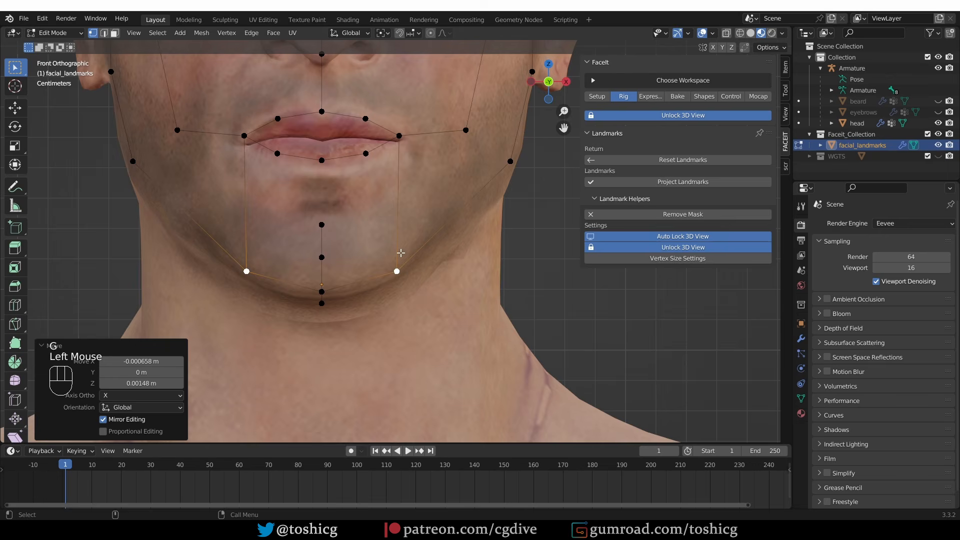
Move the lower jaw landmark pair about 1.6 mm outward, and the pair near the earlobes about 1 mm inward and 1.6 mm down
{"action": "scroll", "coordinate": [402, 260], "scroll_direction": "down", "scroll_amount": 2}
{"action": "left_click", "coordinate": [485, 224]}
{"action": "key", "text": "g"}
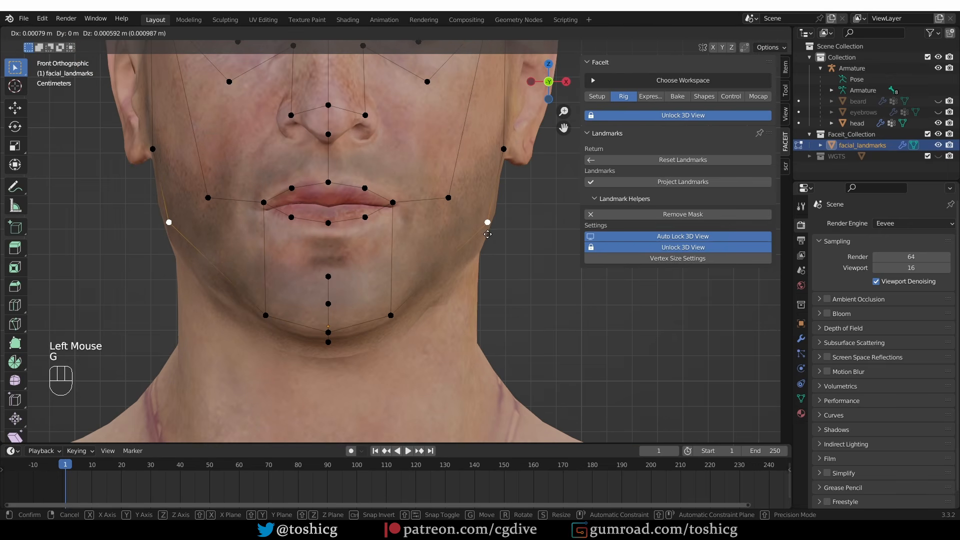
{"action": "left_click", "coordinate": [489, 237]}
{"action": "left_click", "coordinate": [498, 160]}
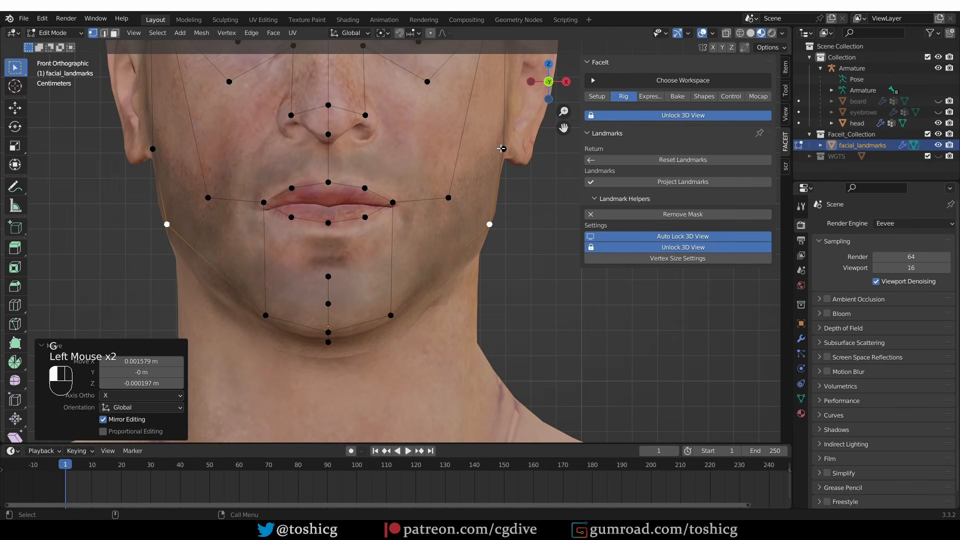
{"action": "key", "text": "g"}
{"action": "right_click", "coordinate": [495, 166]}
{"action": "key", "text": "g"}
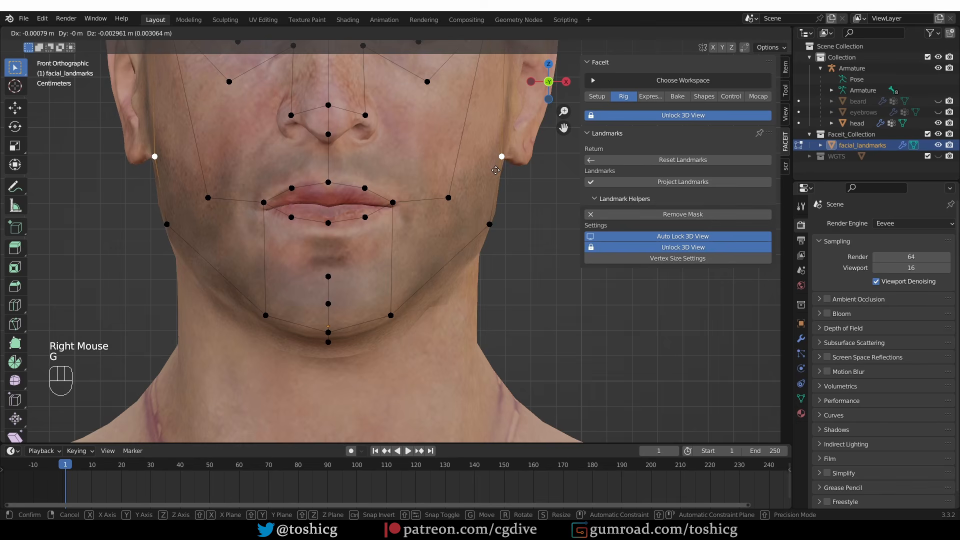
{"action": "left_click", "coordinate": [496, 167]}
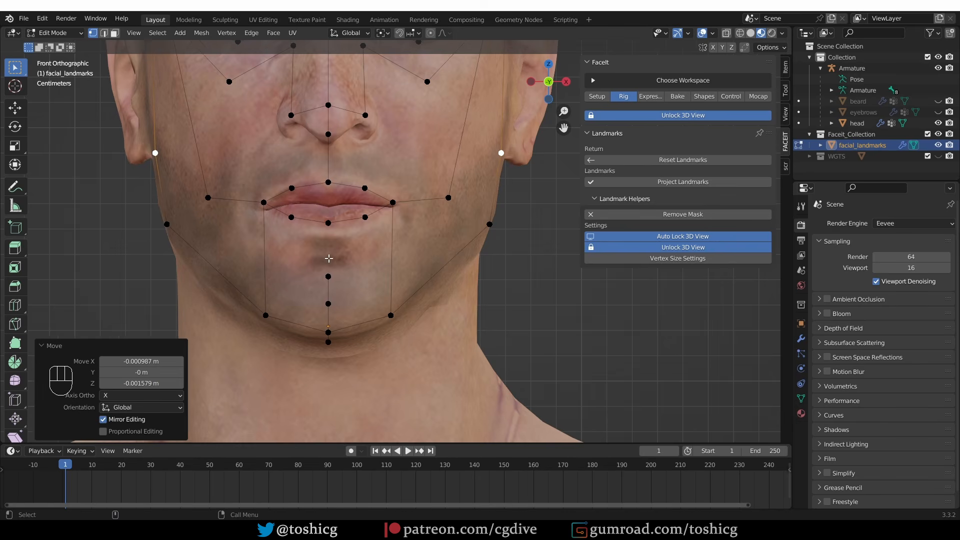
Move the mirrored mouth-corner landmarks about 5.6 mm outward and 2.8 mm down
{"action": "scroll", "coordinate": [332, 187], "scroll_direction": "up", "scroll_amount": 1}
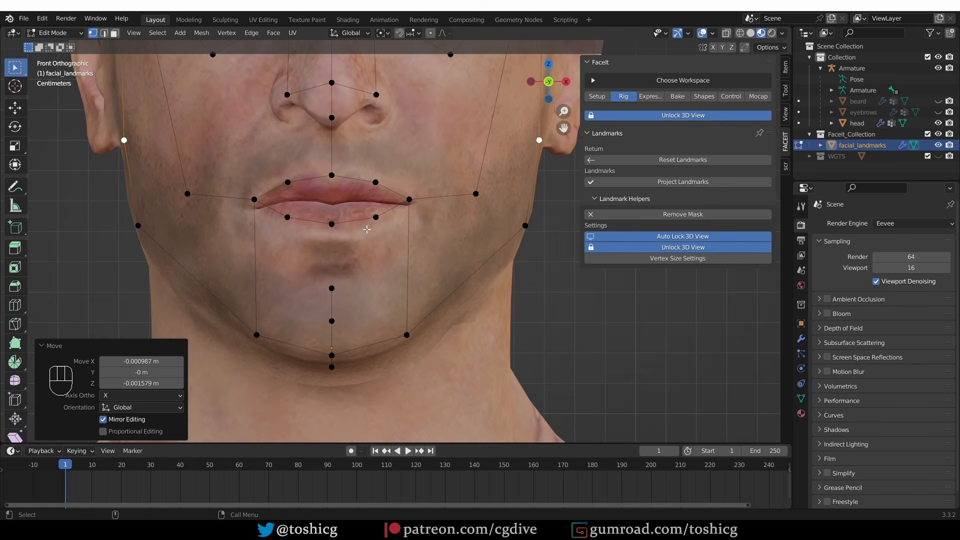
{"action": "left_click", "coordinate": [407, 201]}
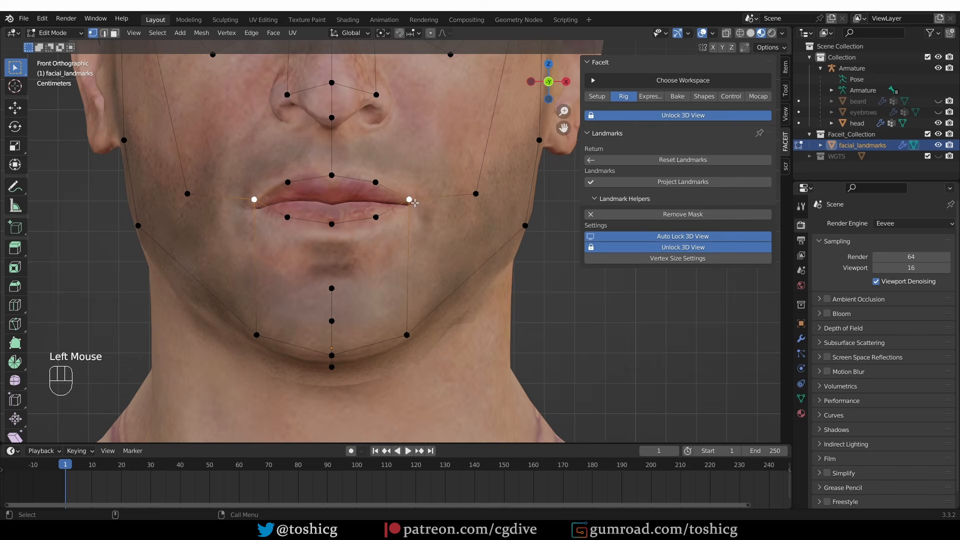
{"action": "key", "text": "g"}
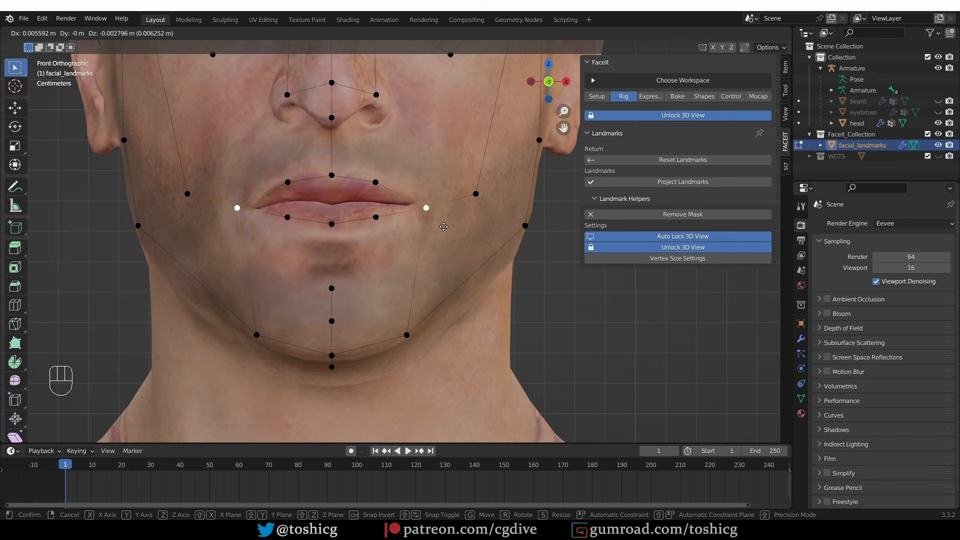
{"action": "left_click", "coordinate": [443, 226]}
Lower the three upper-lip landmarks about 4 mm onto the lip, and the centre one about 1 mm further
{"action": "scroll", "coordinate": [384, 198], "scroll_direction": "up", "scroll_amount": 2}
{"action": "left_click", "coordinate": [300, 162]}
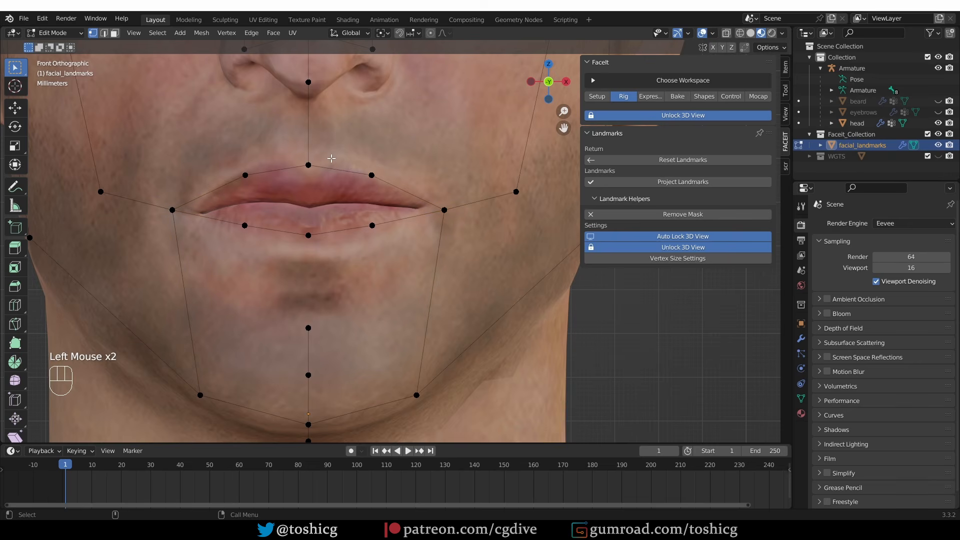
{"action": "left_click_drag", "start_coordinate": [303, 153], "coordinate": [392, 193]}
{"action": "key", "text": "g"}
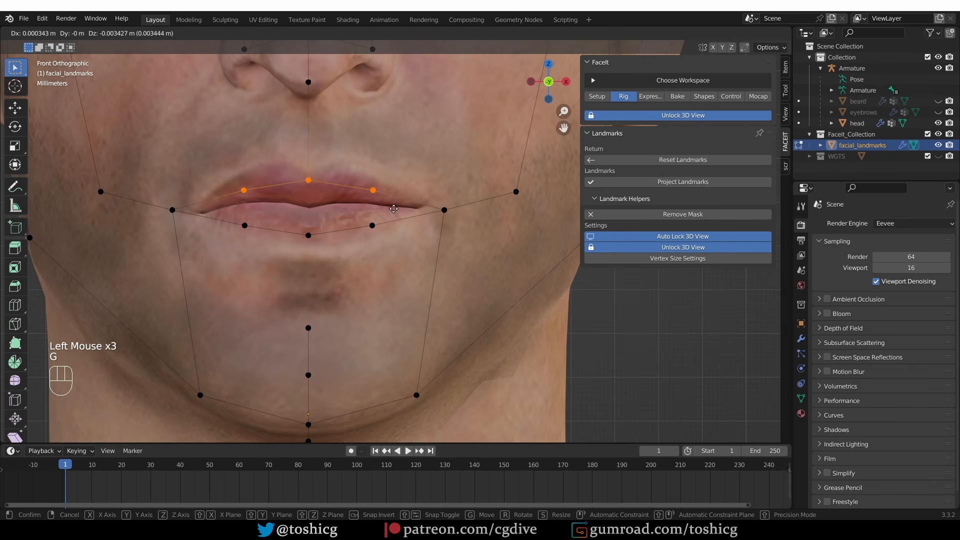
{"action": "left_click", "coordinate": [392, 212]}
{"action": "left_click", "coordinate": [313, 184]}
{"action": "key", "text": "g"}
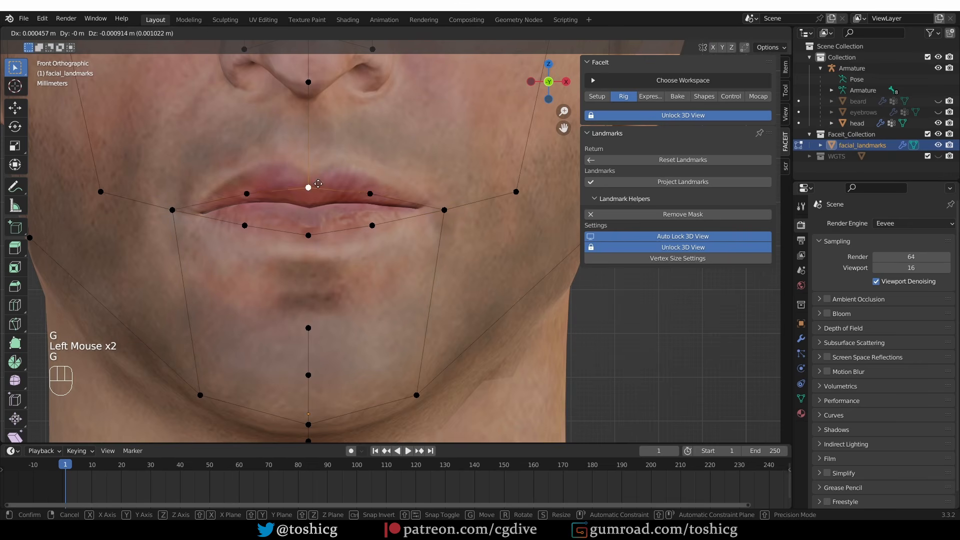
{"action": "left_click", "coordinate": [315, 188]}
{"action": "left_click", "coordinate": [372, 196]}
{"action": "key", "text": "g"}
{"action": "right_click", "coordinate": [376, 204]}
{"action": "key", "text": "g"}
{"action": "right_click", "coordinate": [376, 186]}
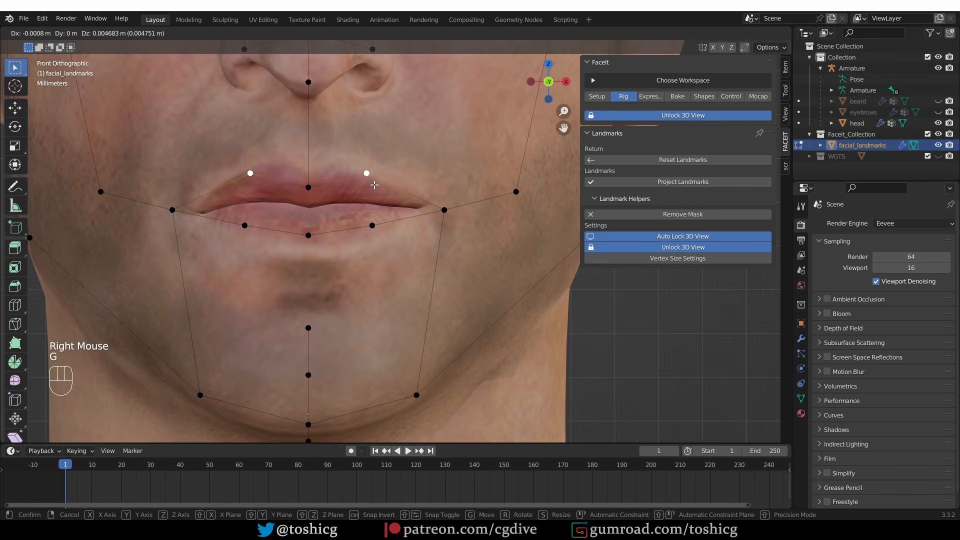
Raise the paired lower-lip landmarks about 2 mm and the centre lower-lip landmark about 2.6 mm
{"action": "left_click", "coordinate": [377, 226]}
{"action": "key", "text": "g"}
{"action": "left_click", "coordinate": [375, 216]}
{"action": "left_click", "coordinate": [313, 235]}
{"action": "key", "text": "g"}
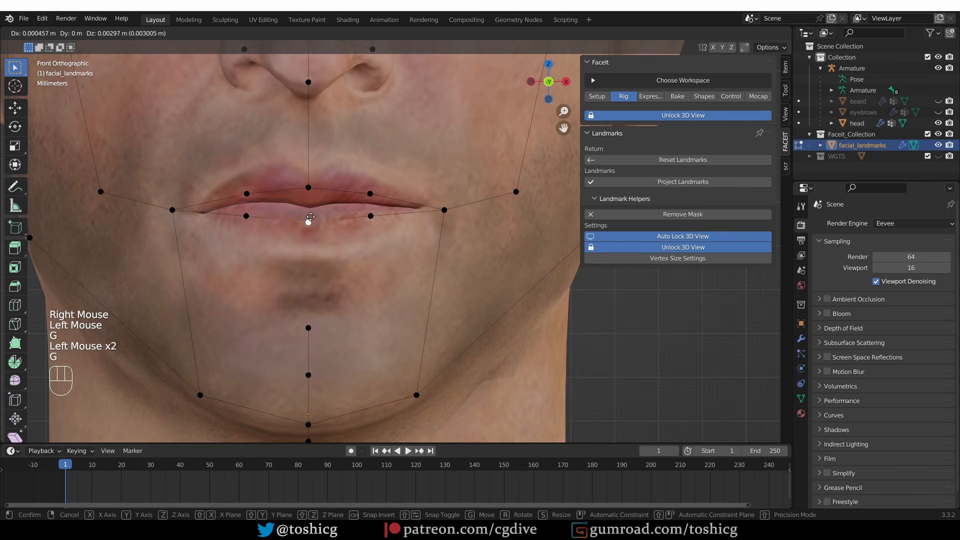
{"action": "left_click", "coordinate": [317, 224]}
Move the mirrored cheek landmarks beside the mouth about 6 mm outward and 10.5 mm up
{"action": "scroll", "coordinate": [368, 219], "scroll_direction": "down", "scroll_amount": 3}
{"action": "scroll", "coordinate": [379, 237], "scroll_direction": "up", "scroll_amount": 1}
{"action": "middle_click_drag", "start_coordinate": [441, 229], "coordinate": [365, 252], "text": "shift"}
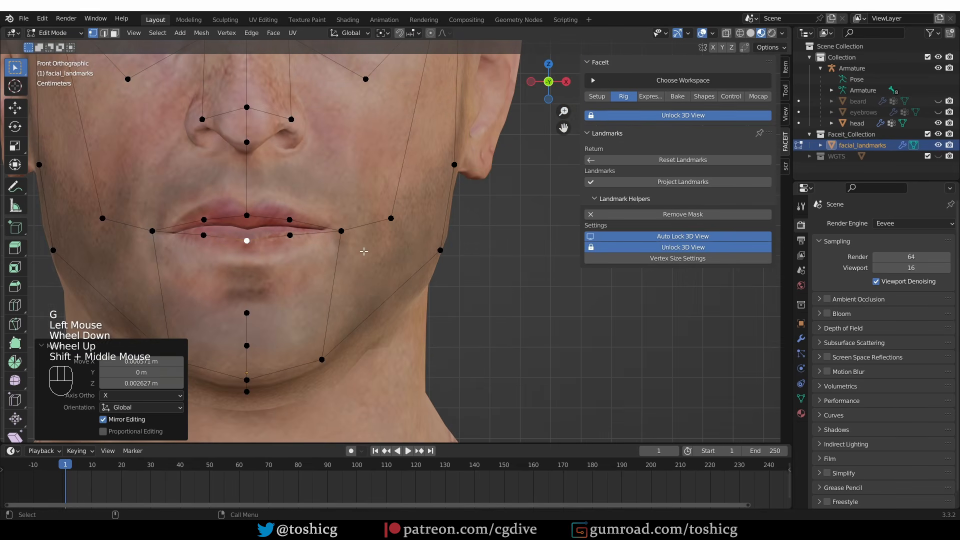
{"action": "left_click", "coordinate": [394, 237]}
{"action": "key", "text": "g"}
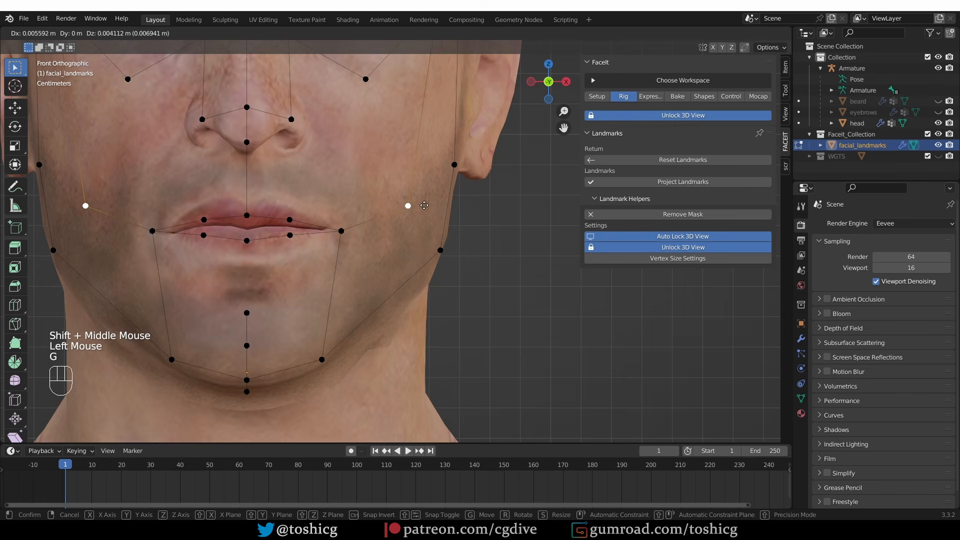
{"action": "left_click", "coordinate": [426, 186]}
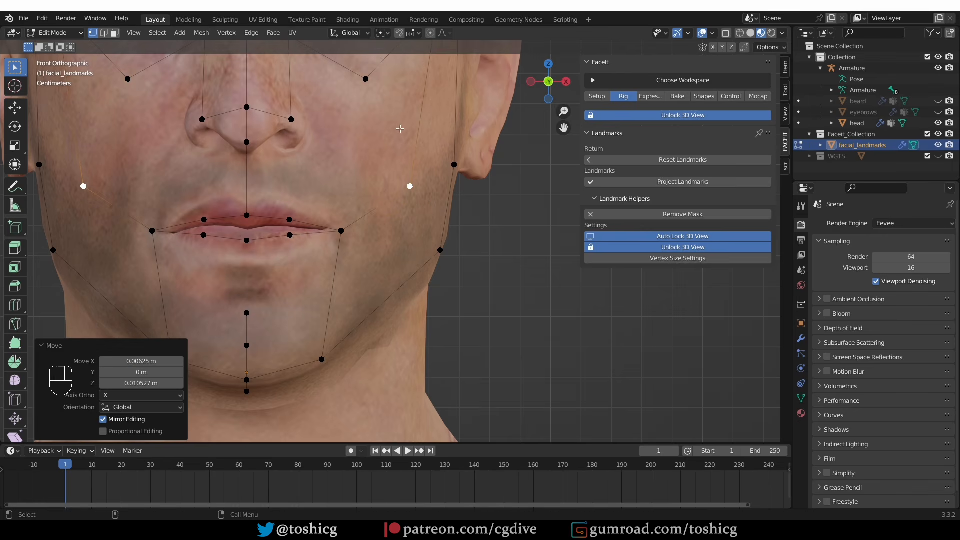
Lower the landmark at the base of the nose about 4.9 mm and the nose-tip landmark about 4.6 mm
{"action": "scroll", "coordinate": [413, 199], "scroll_direction": "down", "scroll_amount": 1}
{"action": "middle_click_drag", "start_coordinate": [414, 199], "coordinate": [414, 249], "text": "shift"}
{"action": "scroll", "coordinate": [414, 249], "scroll_direction": "up", "scroll_amount": 2}
{"action": "left_click", "coordinate": [242, 195]}
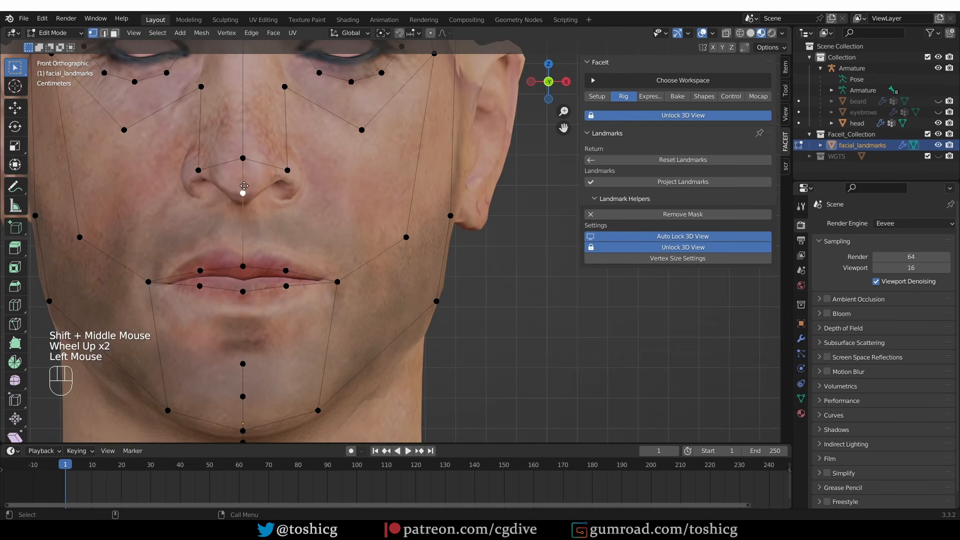
{"action": "key", "text": "g"}
{"action": "left_click", "coordinate": [246, 201]}
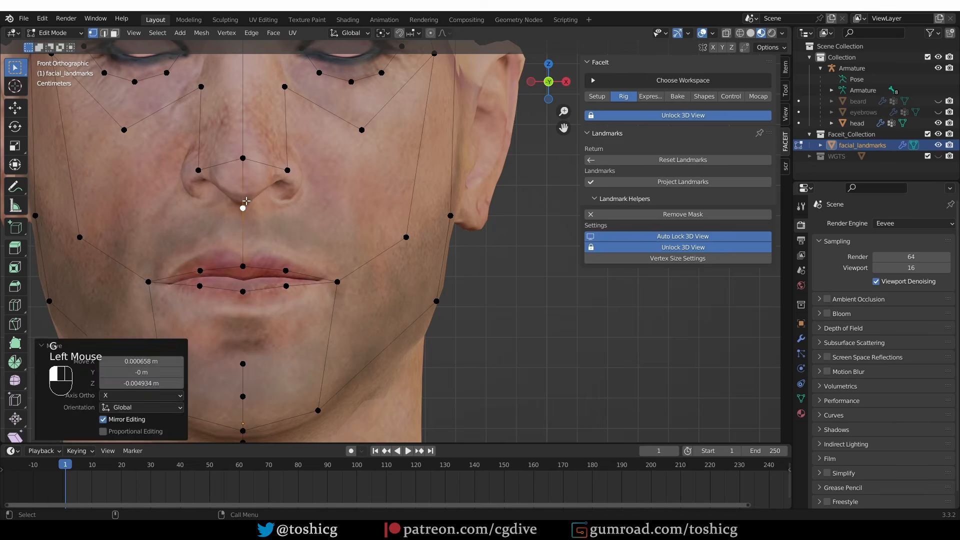
{"action": "left_click", "coordinate": [243, 158]}
{"action": "key", "text": "g"}
{"action": "left_click", "coordinate": [243, 170]}
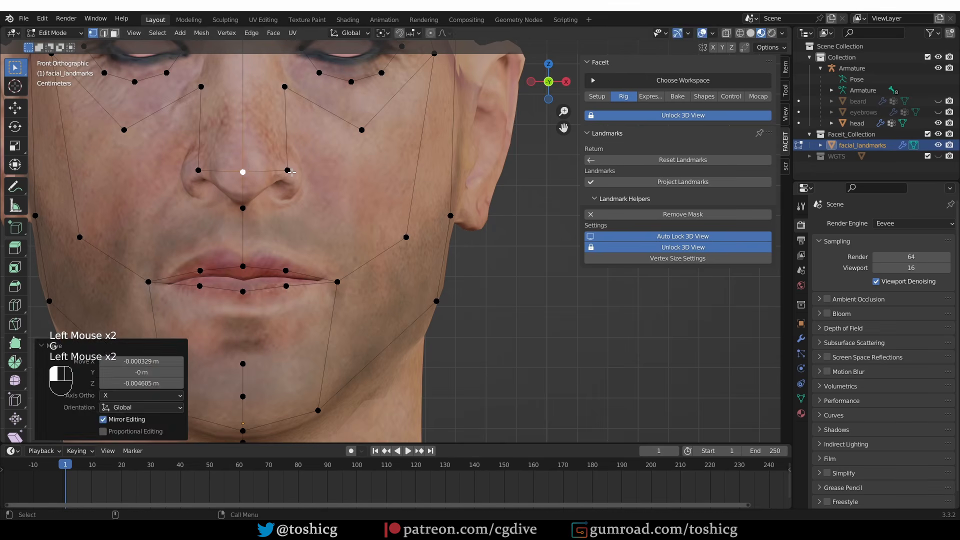
Move the mirrored nostril landmarks about 2.6 mm outward and lower the paired landmarks on the sides of the nose bridge
{"action": "left_click", "coordinate": [288, 170]}
{"action": "key", "text": "g"}
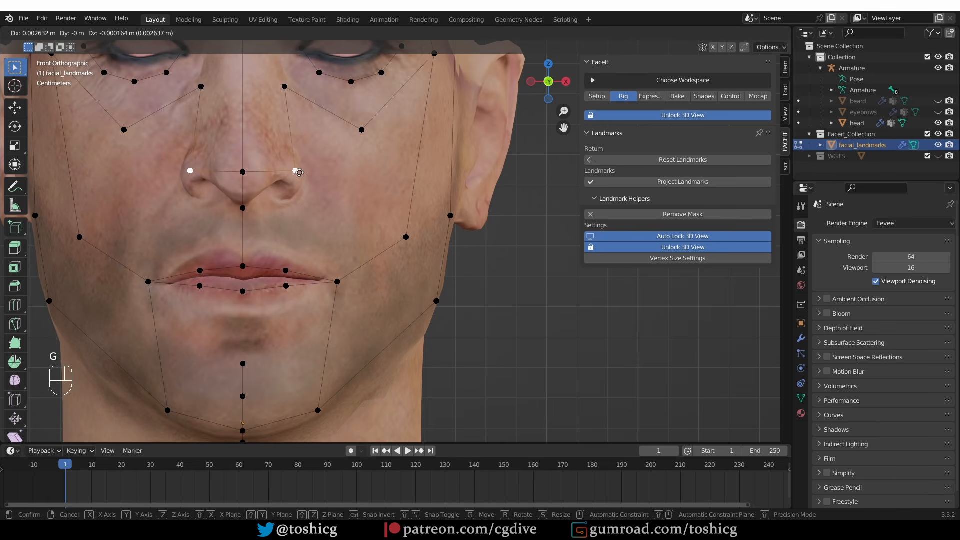
{"action": "left_click", "coordinate": [299, 172]}
{"action": "left_click", "coordinate": [295, 87]}
{"action": "key", "text": "g"}
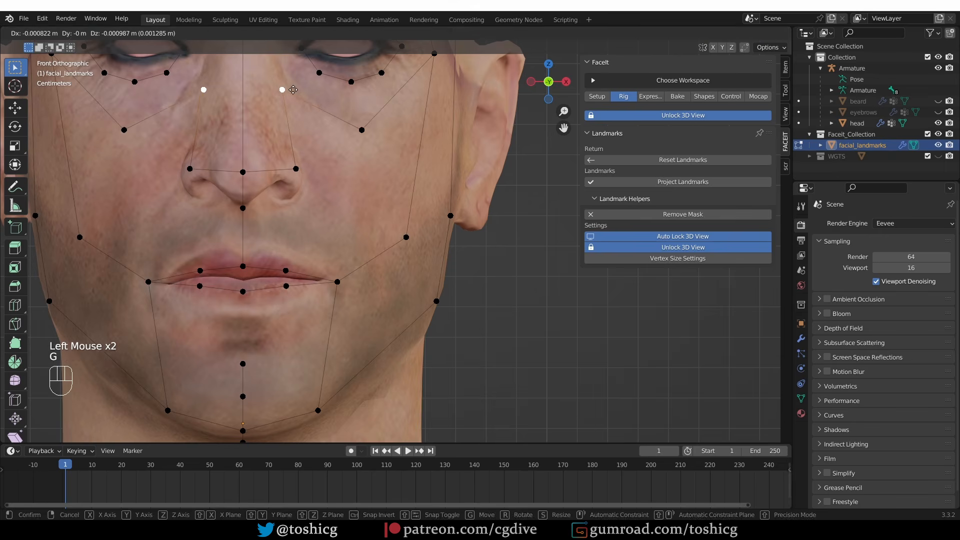
{"action": "left_click", "coordinate": [294, 95]}
Reposition the mirrored cheek landmarks beneath the eyes, finishing with a shift of about 3.1 mm inward and 0.7 mm down
{"action": "left_click", "coordinate": [362, 130]}
{"action": "key", "text": "g"}
{"action": "left_click", "coordinate": [367, 184]}
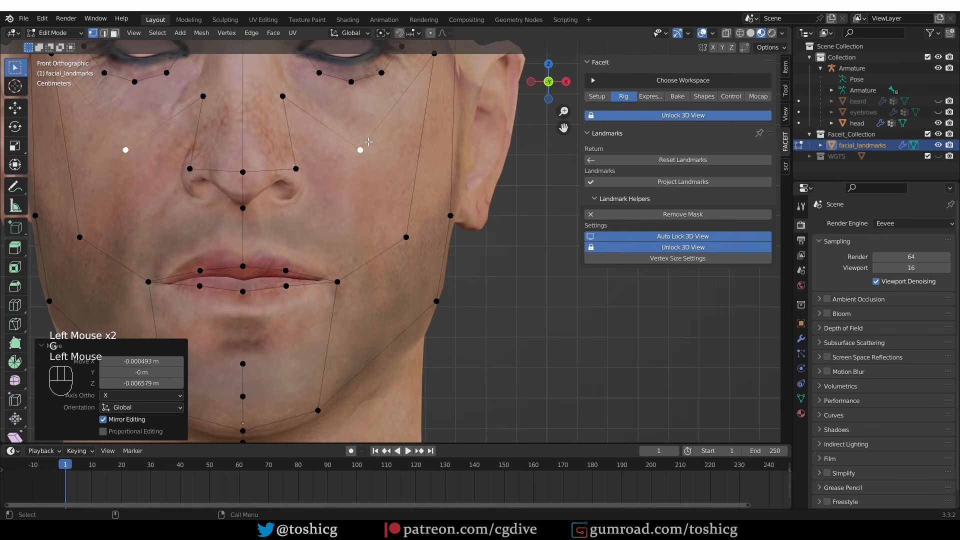
{"action": "key", "text": "g"}
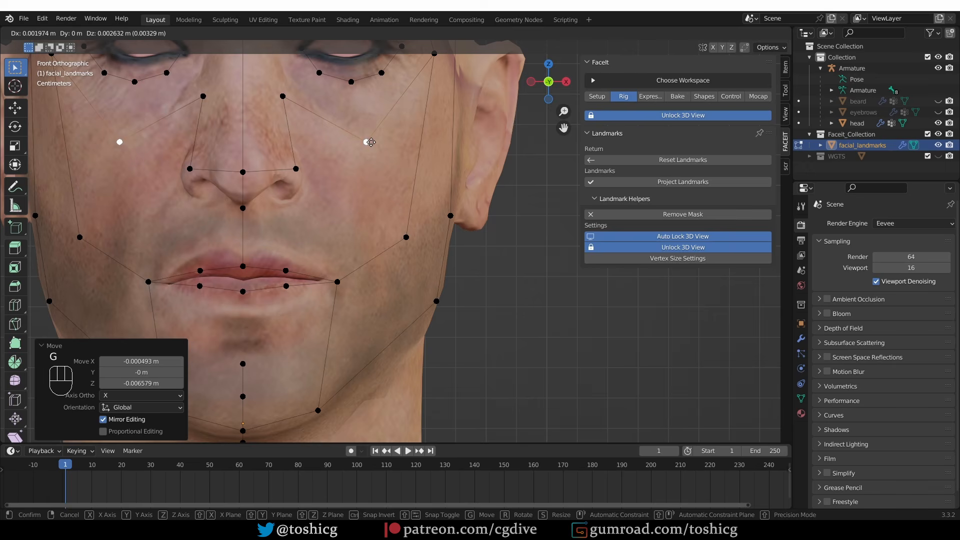
{"action": "left_click", "coordinate": [373, 141]}
{"action": "middle_click_drag", "start_coordinate": [393, 122], "coordinate": [350, 200], "text": "shift"}
{"action": "key", "text": "g"}
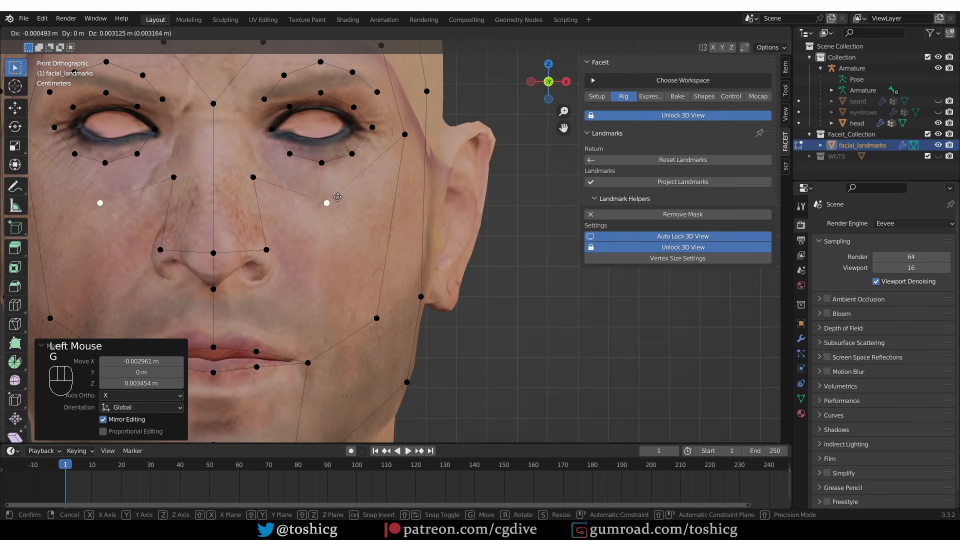
{"action": "left_click", "coordinate": [324, 218]}
{"action": "scroll", "coordinate": [329, 119], "scroll_direction": "down", "scroll_amount": 2}
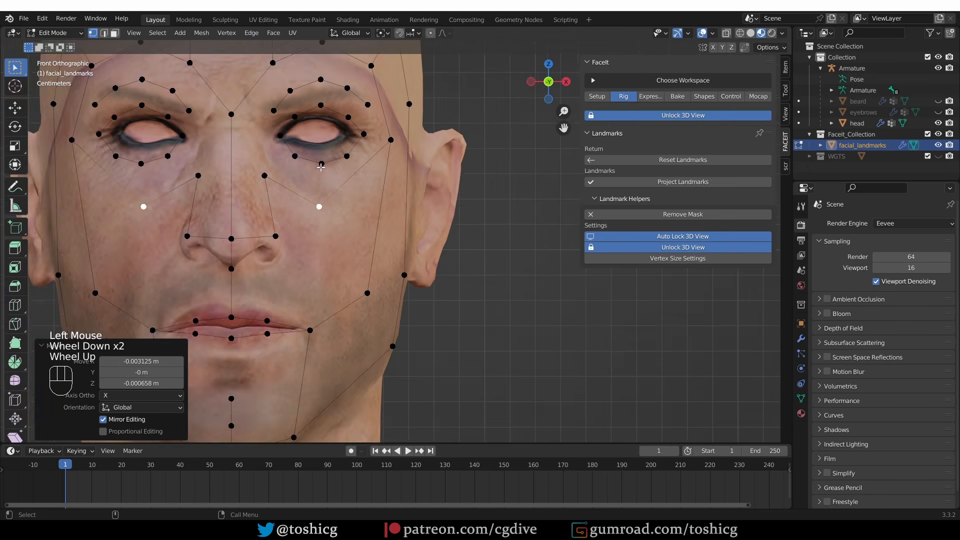
{"action": "scroll", "coordinate": [329, 119], "scroll_direction": "up", "scroll_amount": 1}
{"action": "scroll", "coordinate": [290, 150], "scroll_direction": "up", "scroll_amount": 2}
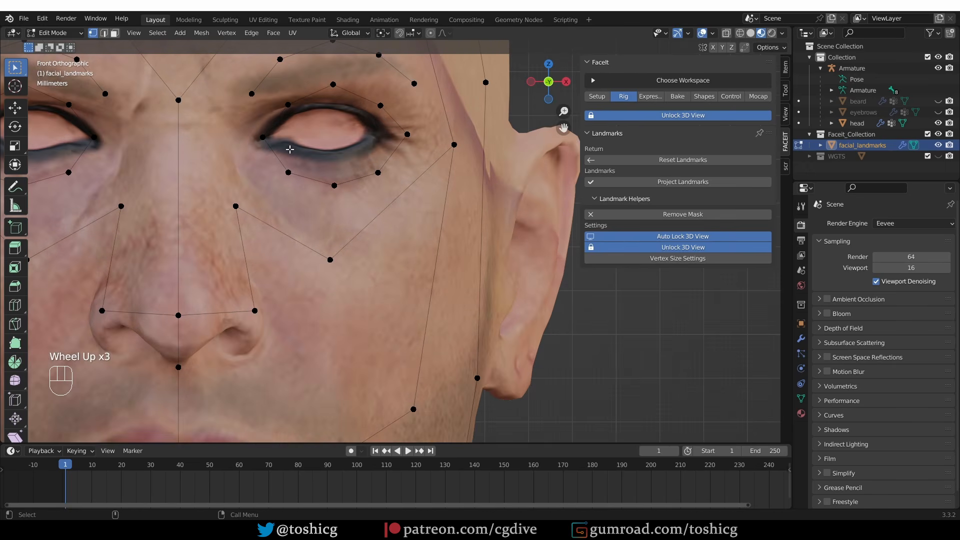
Move the inner eye-corner landmarks about 4.2 mm inward and 1.3 mm down, and bring the outer ones in to the eye corners
{"action": "left_click", "coordinate": [264, 139]}
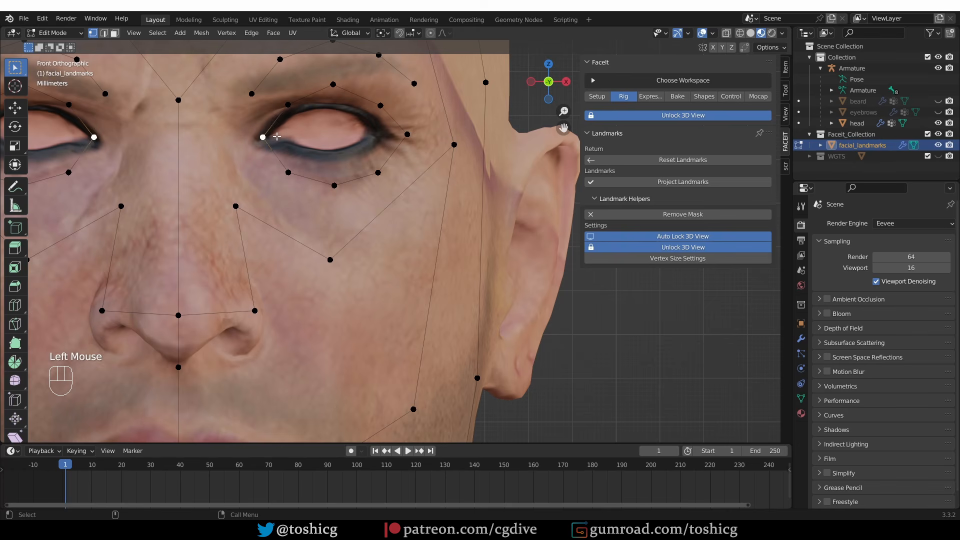
{"action": "key", "text": "g"}
{"action": "left_click", "coordinate": [271, 144]}
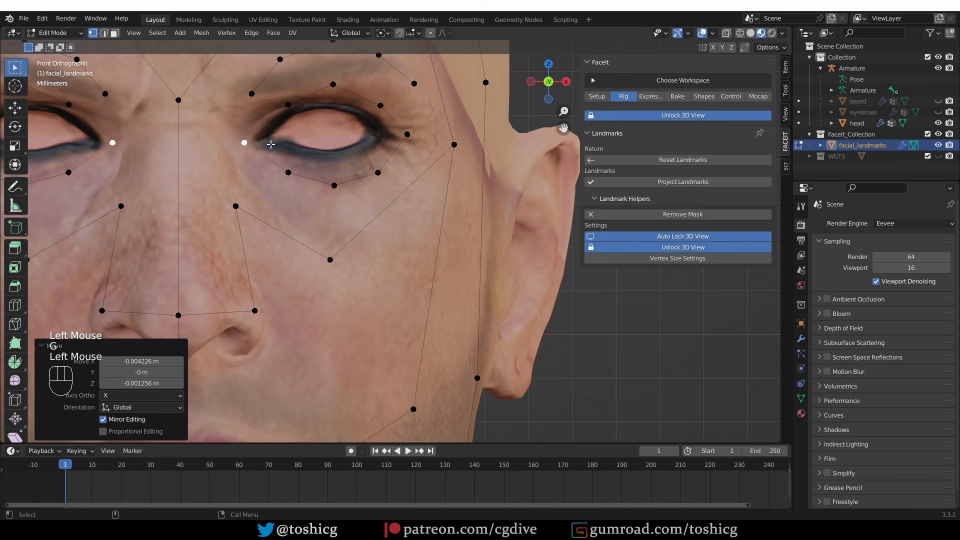
{"action": "left_click", "coordinate": [407, 135]}
{"action": "key", "text": "g"}
{"action": "left_click", "coordinate": [397, 135]}
Lower the three upper-eyelid landmarks onto the lid edge, moving the outer one about 3.9 mm inward and 2.2 mm down
{"action": "left_click", "coordinate": [287, 104]}
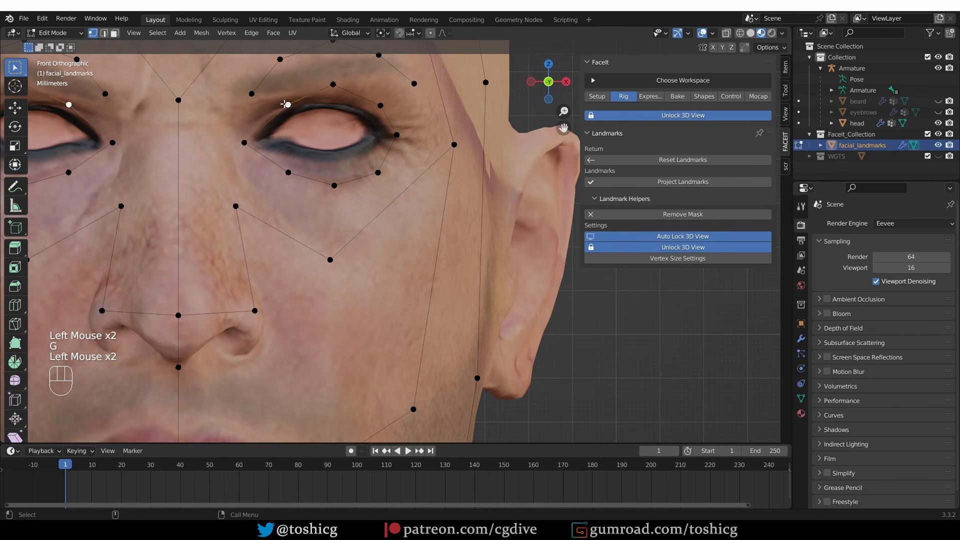
{"action": "key", "text": "g"}
{"action": "left_click", "coordinate": [279, 118]}
{"action": "left_click", "coordinate": [333, 85]}
{"action": "key", "text": "g"}
{"action": "left_click", "coordinate": [323, 105]}
{"action": "left_click", "coordinate": [381, 106]}
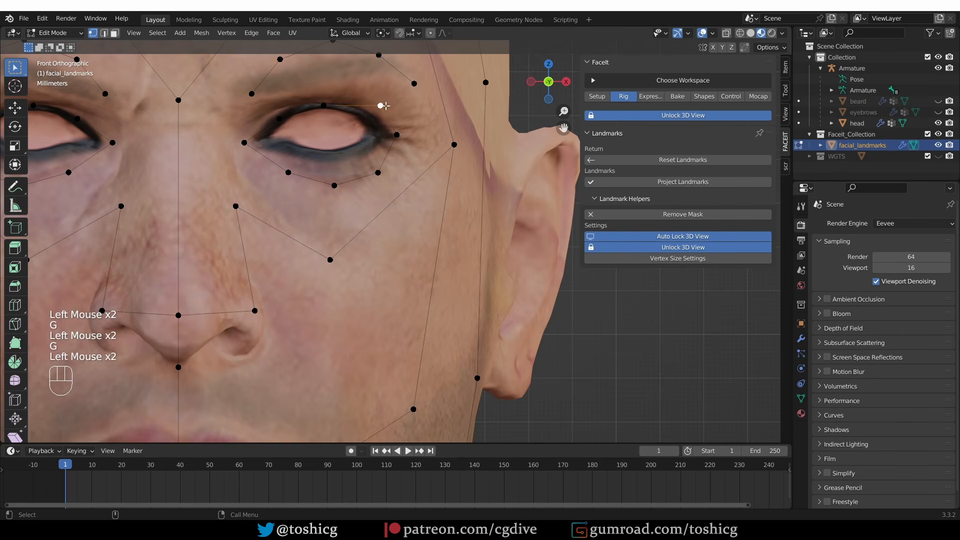
{"action": "key", "text": "g"}
{"action": "left_click", "coordinate": [365, 116]}
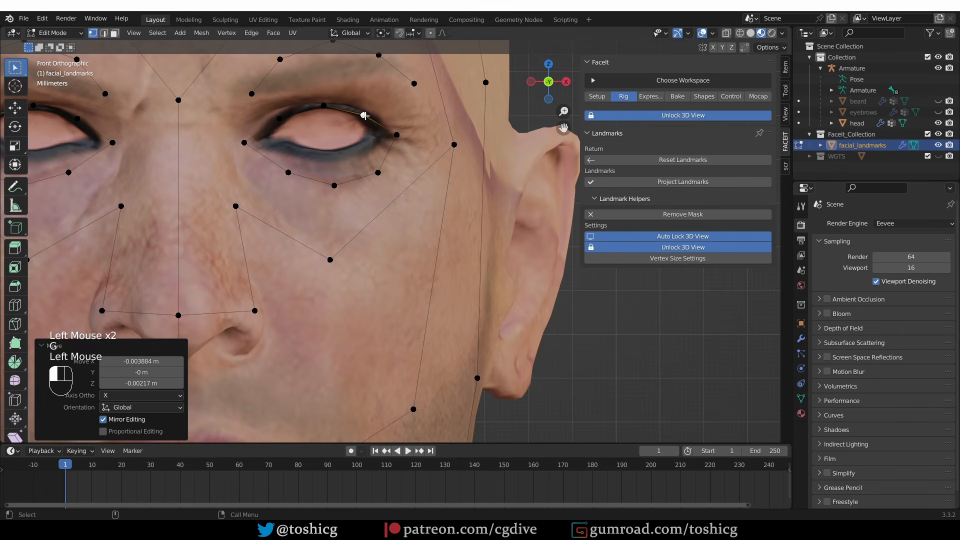
{"action": "key", "text": "g"}
{"action": "left_click", "coordinate": [365, 115]}
Raise the three lower-eyelid landmarks onto the lid edge and nudge the eye-corner landmarks into place
{"action": "left_click", "coordinate": [289, 173]}
{"action": "key", "text": "g"}
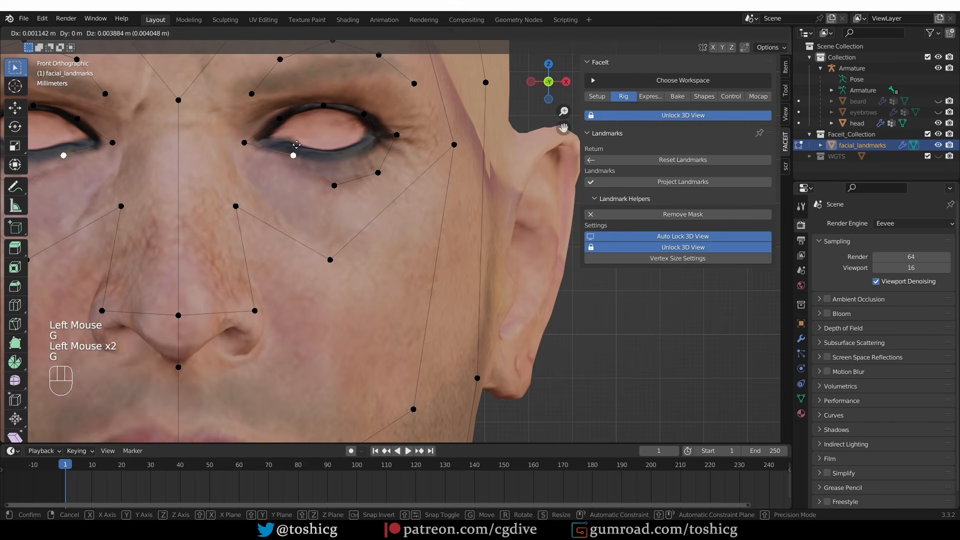
{"action": "left_click", "coordinate": [298, 140]}
{"action": "left_click", "coordinate": [325, 187]}
{"action": "key", "text": "g"}
{"action": "left_click", "coordinate": [325, 155]}
{"action": "left_click", "coordinate": [373, 170]}
{"action": "key", "text": "g"}
{"action": "left_click", "coordinate": [350, 149]}
{"action": "left_click", "coordinate": [391, 131]}
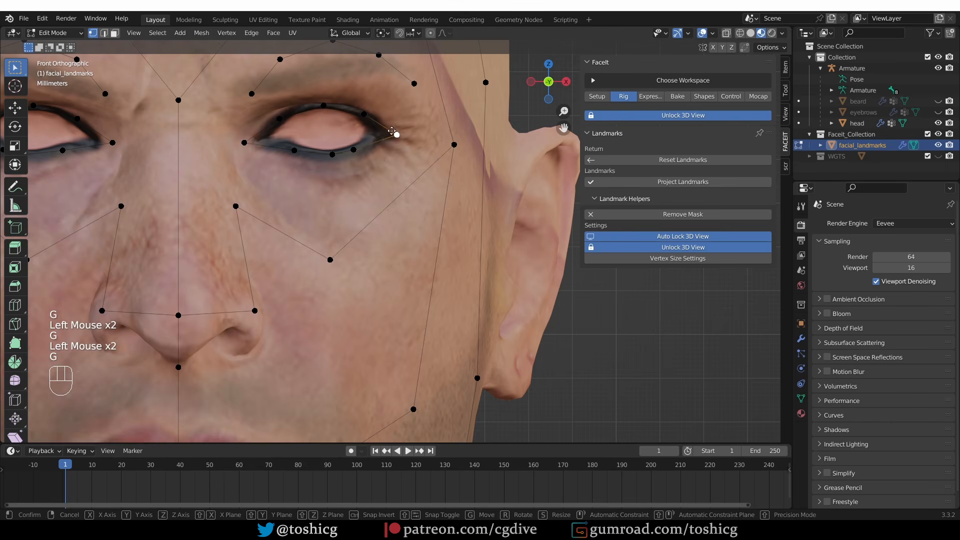
{"action": "left_click", "coordinate": [393, 131]}
Select the linked landmark chain above the eye, scale it to about 0.51 in Z and lower it about 8.9 mm
{"action": "scroll", "coordinate": [393, 131], "scroll_direction": "down", "scroll_amount": 2}
{"action": "middle_click_drag", "start_coordinate": [393, 131], "coordinate": [280, 191], "text": "shift"}
{"action": "scroll", "coordinate": [226, 198], "scroll_direction": "up", "scroll_amount": 1}
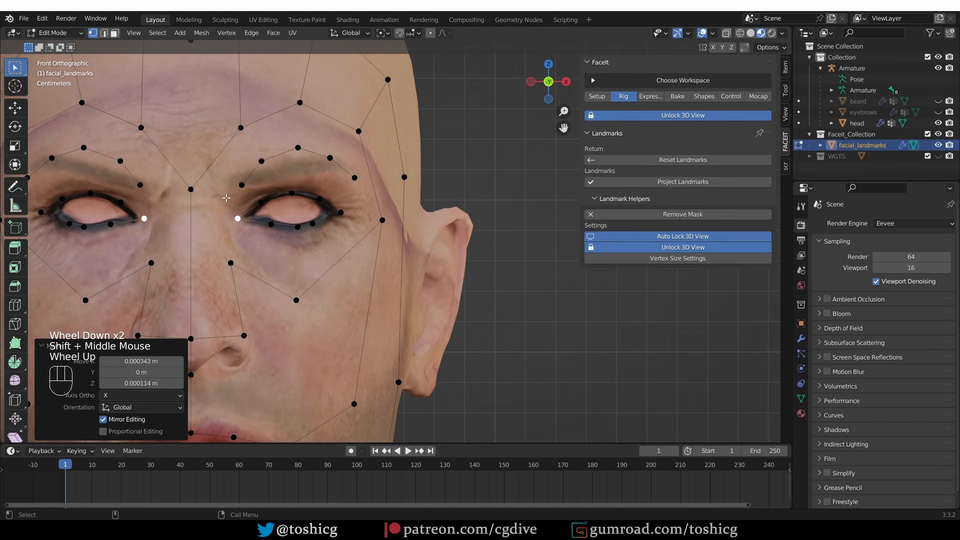
{"action": "scroll", "coordinate": [253, 215], "scroll_direction": "up", "scroll_amount": 1}
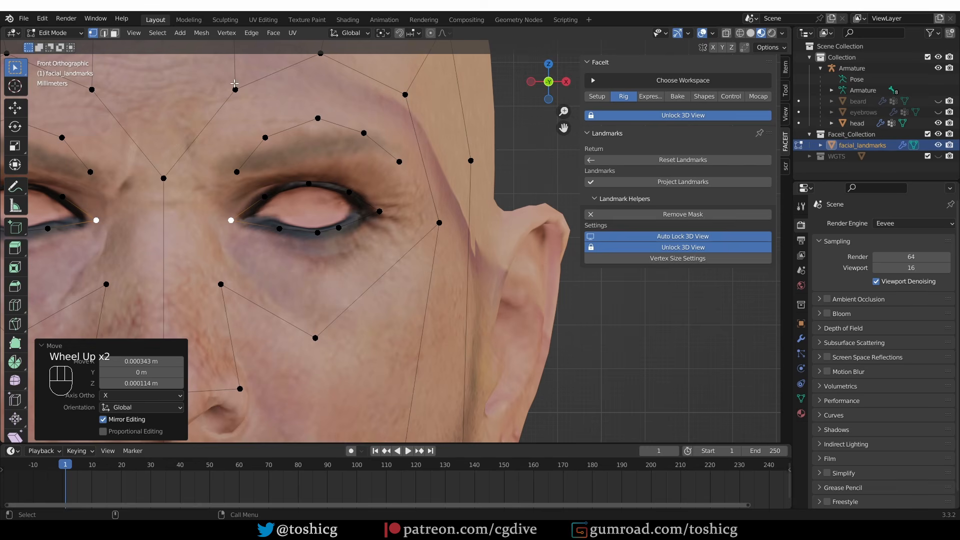
{"action": "key", "text": "alt+a"}
{"action": "key", "text": "l"}
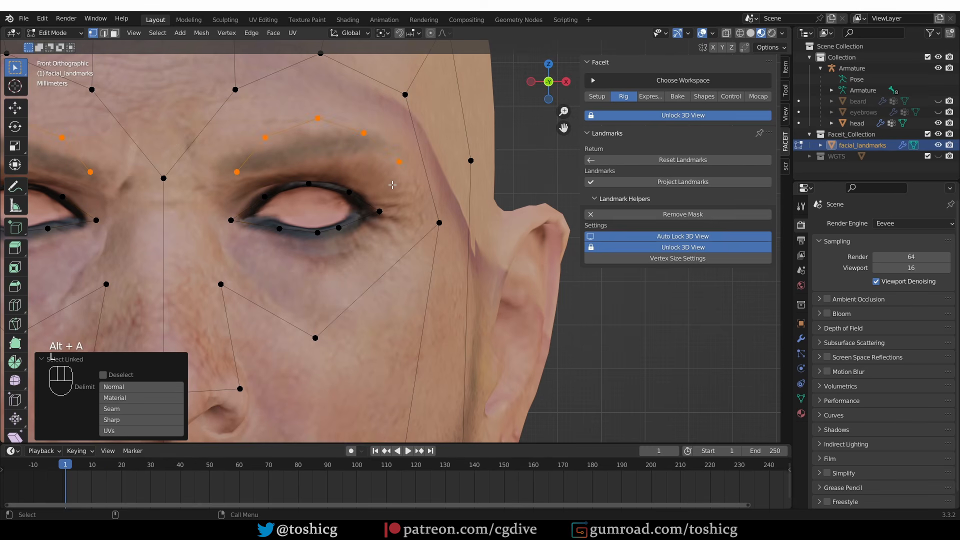
{"action": "key", "text": "s"}
{"action": "key", "text": "z"}
{"action": "left_click", "coordinate": [364, 148]}
{"action": "key", "text": "g"}
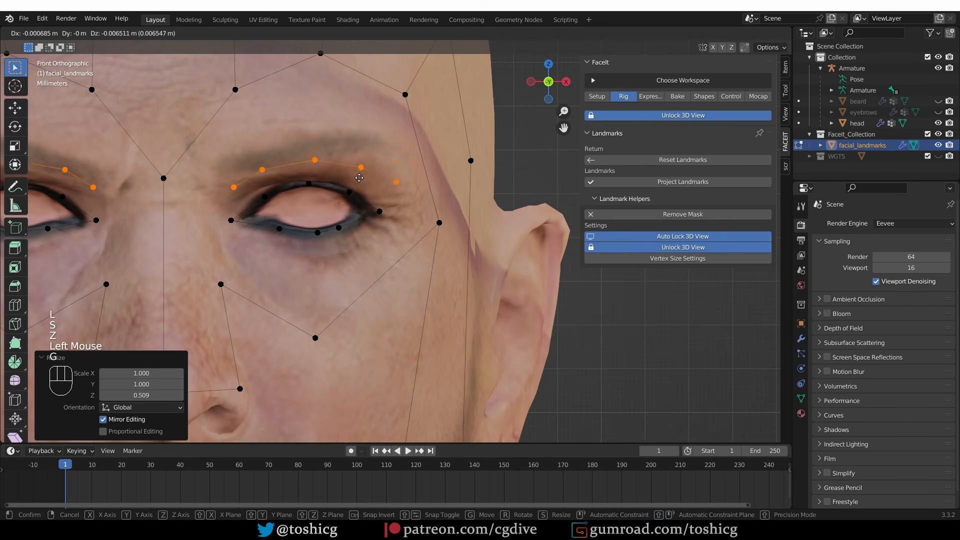
{"action": "left_click", "coordinate": [356, 187]}
Scale the landmark chain above the eye uniformly to about 0.82 and shift it about 0.7 mm inward
{"action": "key", "text": "s"}
{"action": "left_click", "coordinate": [388, 191]}
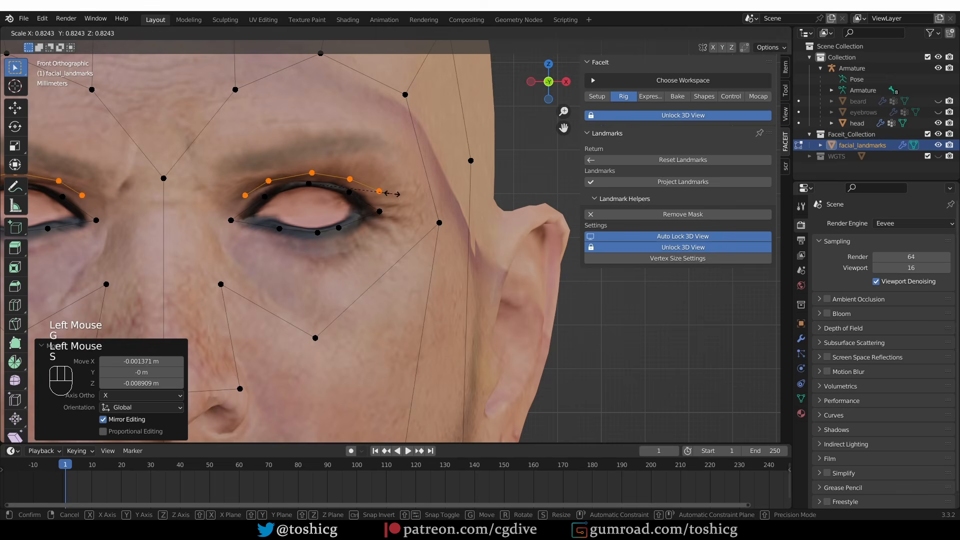
{"action": "key", "text": "g"}
{"action": "left_click", "coordinate": [386, 190]}
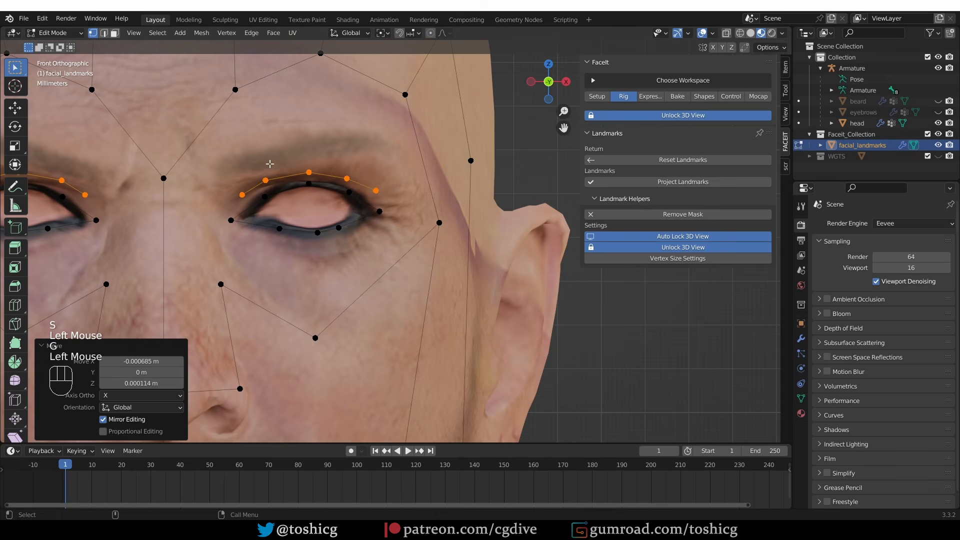
Lower the inner eyebrow landmarks about 14.7 mm and bring the middle and outer ones down onto the eyebrow
{"action": "left_click", "coordinate": [233, 87]}
{"action": "key", "text": "g"}
{"action": "left_click", "coordinate": [229, 151]}
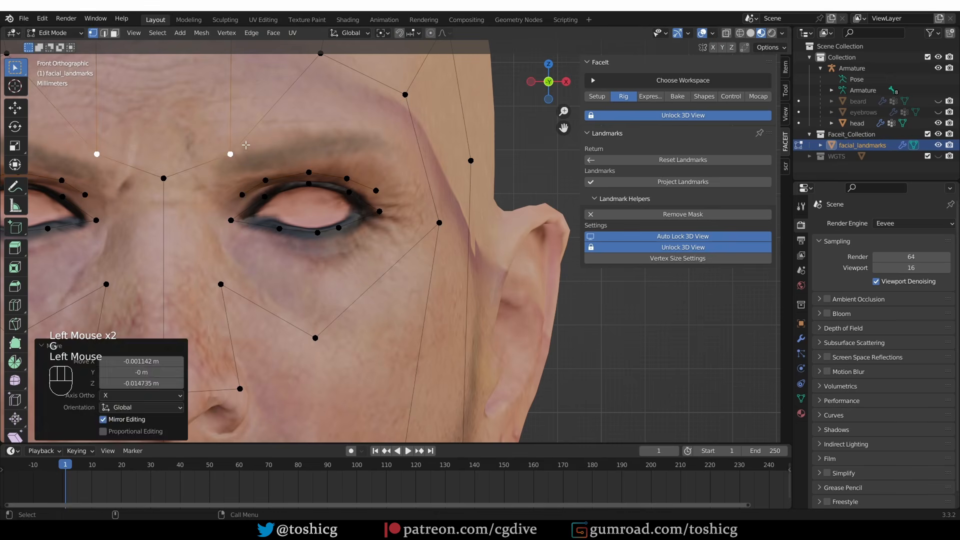
{"action": "left_click", "coordinate": [327, 61]}
{"action": "key", "text": "g"}
{"action": "left_click", "coordinate": [331, 146]}
{"action": "left_click", "coordinate": [410, 100]}
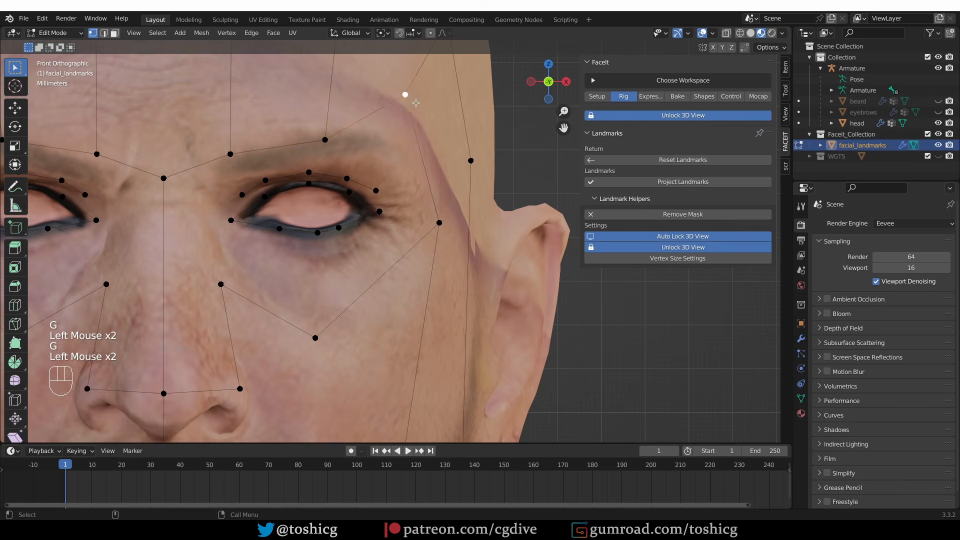
{"action": "key", "text": "g"}
{"action": "left_click", "coordinate": [400, 154]}
Raise the temple landmarks beside the eyes about 1.8 mm and lower the outer head-side landmarks to the top of the ears
{"action": "left_click", "coordinate": [430, 223]}
{"action": "key", "text": "g"}
{"action": "left_click", "coordinate": [440, 210]}
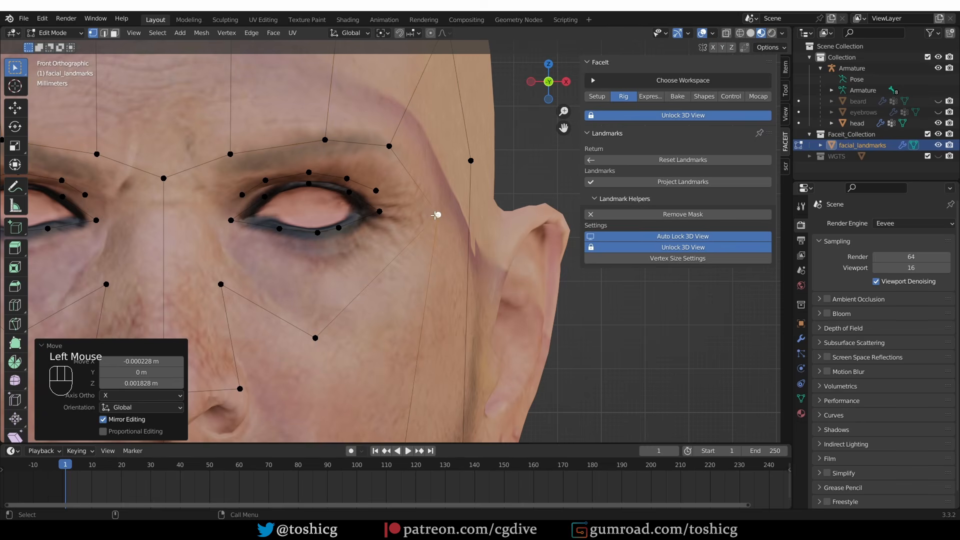
{"action": "key", "text": "g"}
{"action": "left_click", "coordinate": [435, 213]}
{"action": "left_click", "coordinate": [481, 165]}
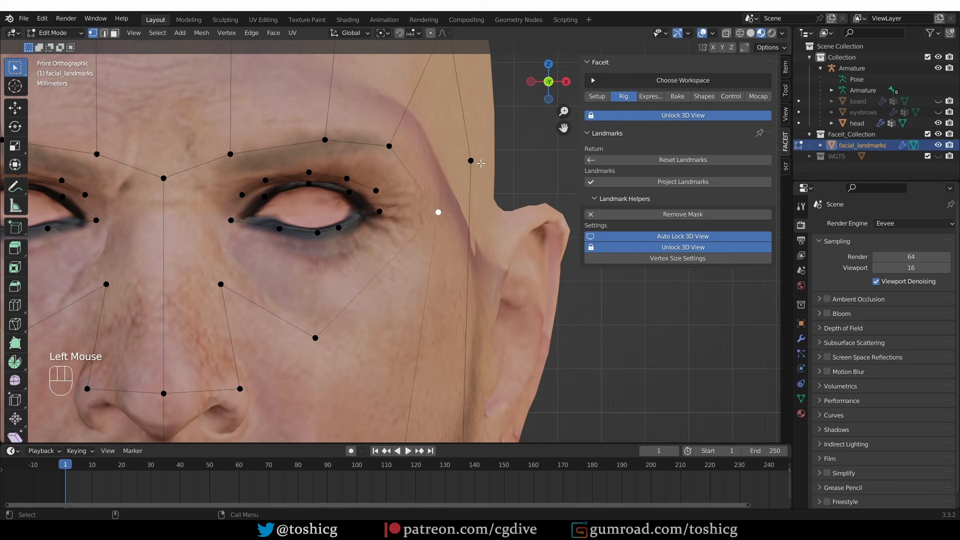
{"action": "key", "text": "g"}
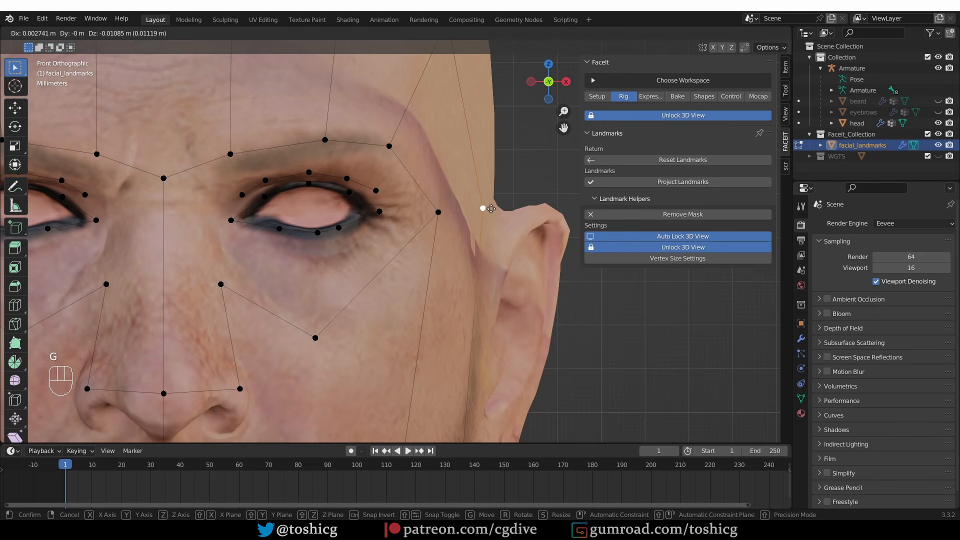
{"action": "left_click", "coordinate": [492, 203]}
Lower the forehead landmarks about 5.5 mm together and raise the centre one about 8 mm
{"action": "scroll", "coordinate": [492, 203], "scroll_direction": "down", "scroll_amount": 2}
{"action": "middle_click_drag", "start_coordinate": [493, 203], "coordinate": [490, 190], "text": "shift"}
{"action": "scroll", "coordinate": [490, 190], "scroll_direction": "up", "scroll_amount": 2}
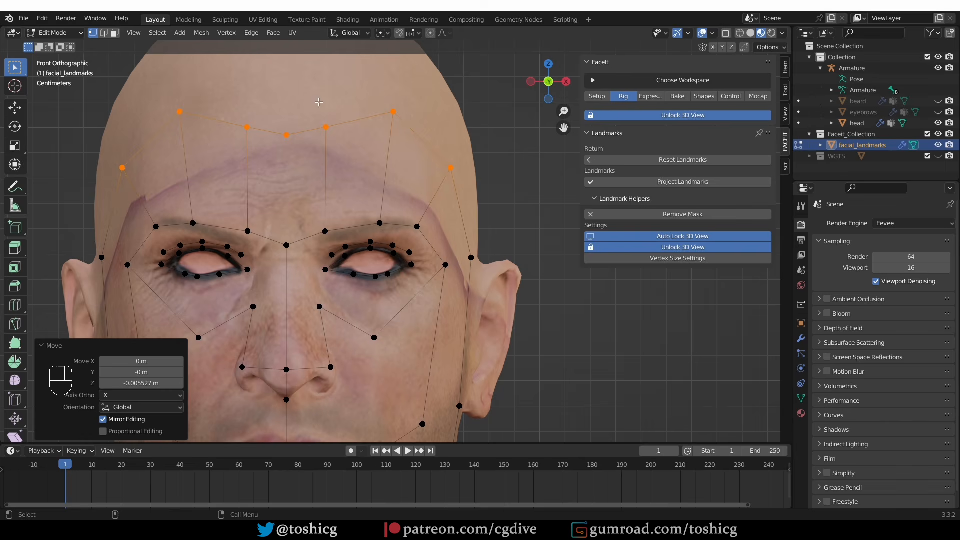
{"action": "left_click", "coordinate": [293, 139]}
{"action": "key", "text": "f"}
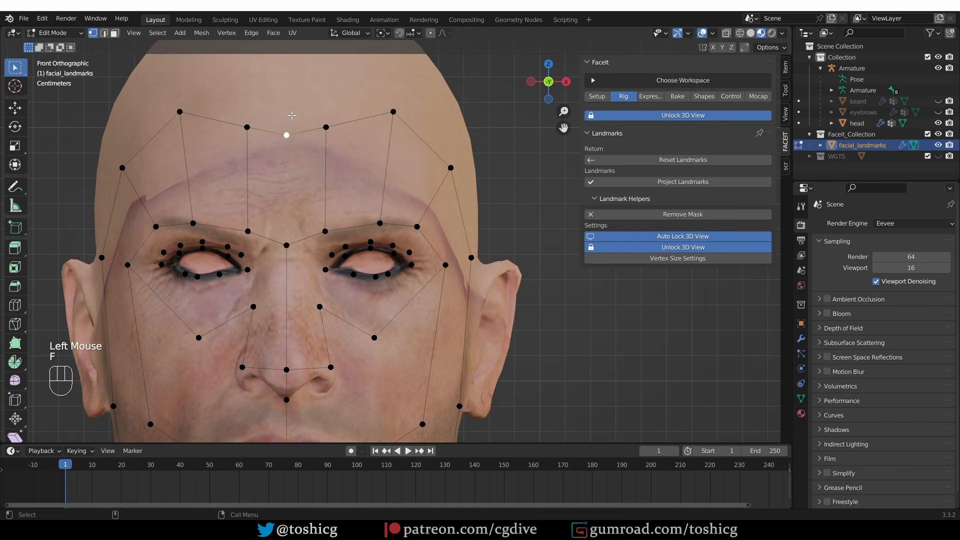
{"action": "key", "text": "ctrl+z"}
{"action": "left_click", "coordinate": [290, 134]}
{"action": "key", "text": "g"}
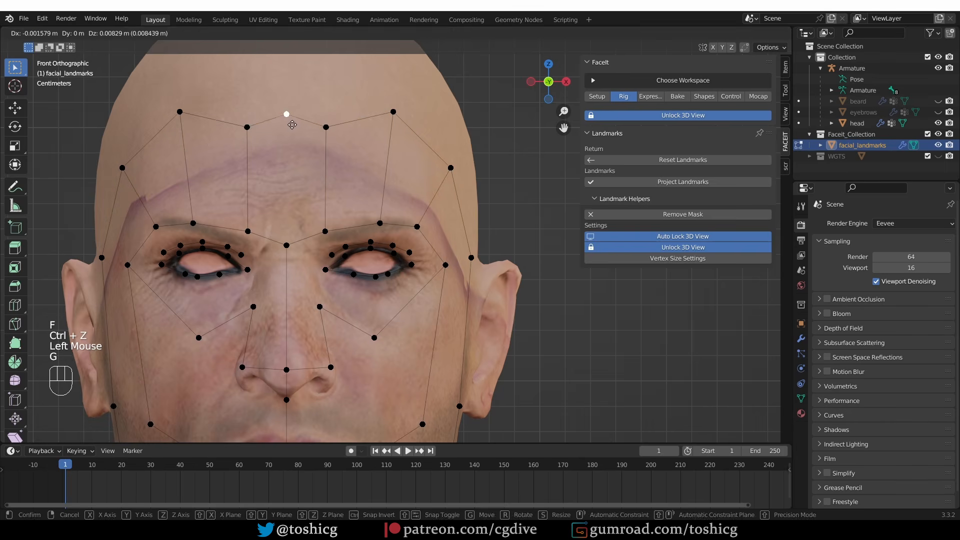
{"action": "left_click", "coordinate": [293, 123]}
Level the paired forehead landmarks with the centre one and lower the outermost pair about 0.4 mm
{"action": "left_click", "coordinate": [331, 127]}
{"action": "key", "text": "g"}
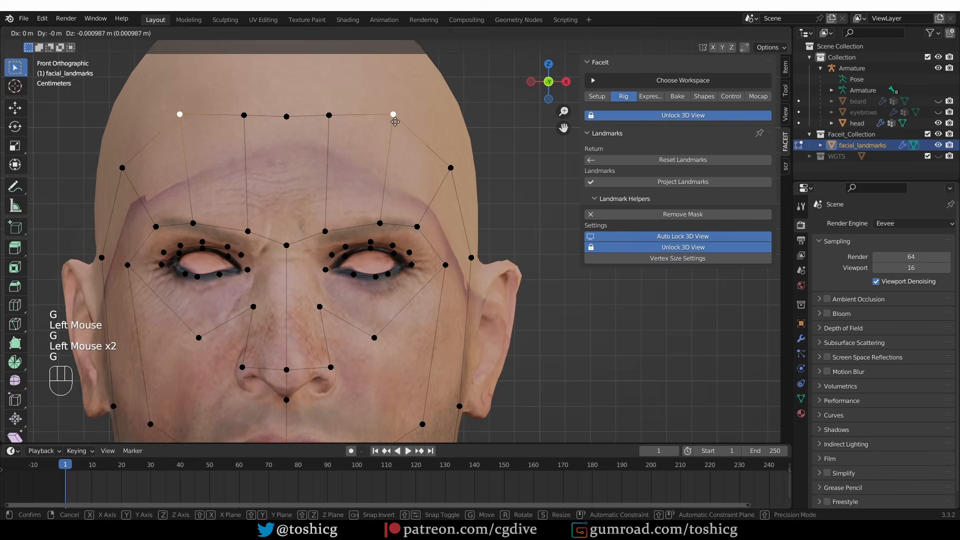
{"action": "left_click", "coordinate": [457, 167]}
Project the fitted landmarks onto the face surface
{"action": "scroll", "coordinate": [457, 167], "scroll_direction": "down", "scroll_amount": 2}
{"action": "middle_click_drag", "start_coordinate": [393, 282], "coordinate": [379, 251], "text": "shift"}
{"action": "scroll", "coordinate": [379, 252], "scroll_direction": "up", "scroll_amount": 1, "text": "shift"}
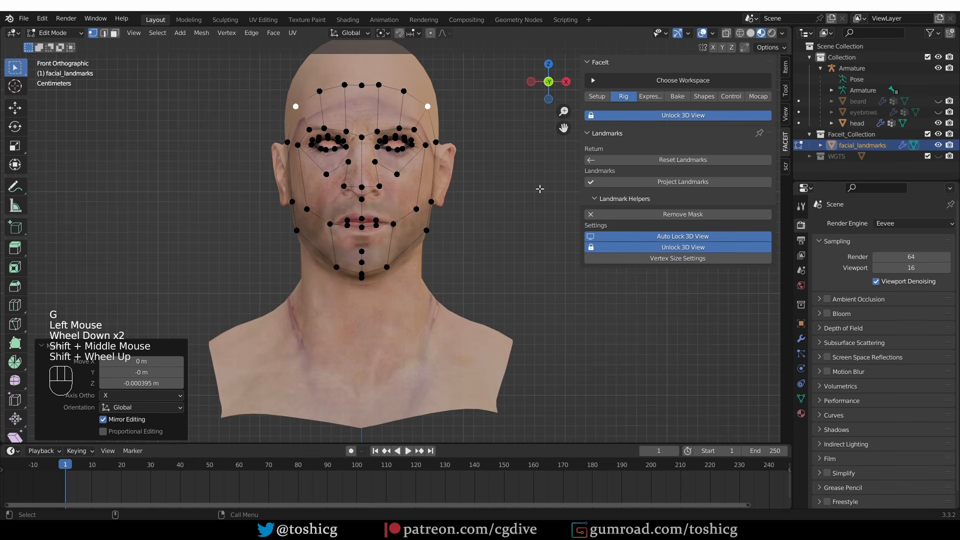
{"action": "left_click", "coordinate": [676, 182]}
{"action": "scroll", "coordinate": [373, 266], "scroll_direction": "down", "scroll_amount": 3}
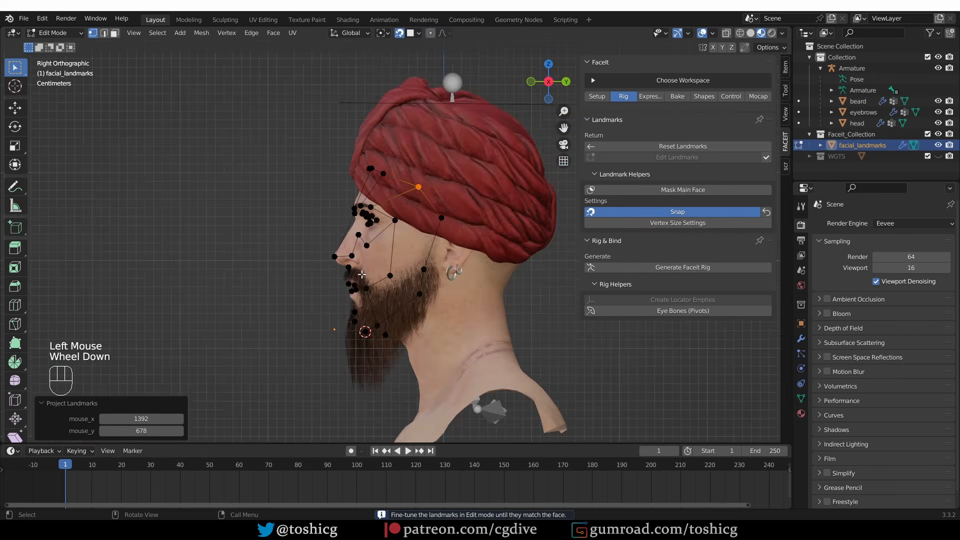
Mask the main face to isolate it from the beard, eyebrows and turban while editing the landmarks
{"action": "middle_click_drag", "start_coordinate": [309, 274], "coordinate": [375, 255]}
{"action": "middle_click_drag", "start_coordinate": [350, 195], "coordinate": [303, 140], "text": "shift"}
{"action": "middle_click_drag", "start_coordinate": [297, 138], "coordinate": [360, 234]}
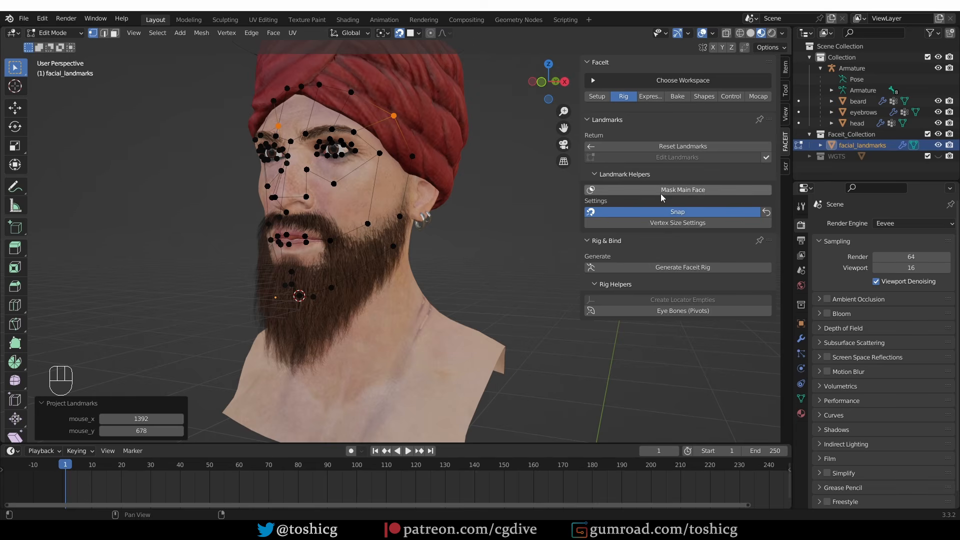
{"action": "left_click", "coordinate": [683, 191]}
In side view, move the chin landmark forward onto the chin and the under-chin landmark back along the jaw underside
{"action": "middle_click_drag", "start_coordinate": [380, 125], "coordinate": [405, 137]}
{"action": "scroll", "coordinate": [408, 133], "scroll_direction": "up", "scroll_amount": 1}
{"action": "scroll", "coordinate": [406, 138], "scroll_direction": "down", "scroll_amount": 1}
{"action": "scroll", "coordinate": [390, 255], "scroll_direction": "up", "scroll_amount": 2}
{"action": "middle_click_drag", "start_coordinate": [392, 272], "coordinate": [390, 235]}
{"action": "middle_click_drag", "start_coordinate": [390, 235], "coordinate": [339, 270]}
{"action": "key", "text": "KP_3"}
{"action": "scroll", "coordinate": [325, 272], "scroll_direction": "up", "scroll_amount": 2}
{"action": "left_click", "coordinate": [357, 231]}
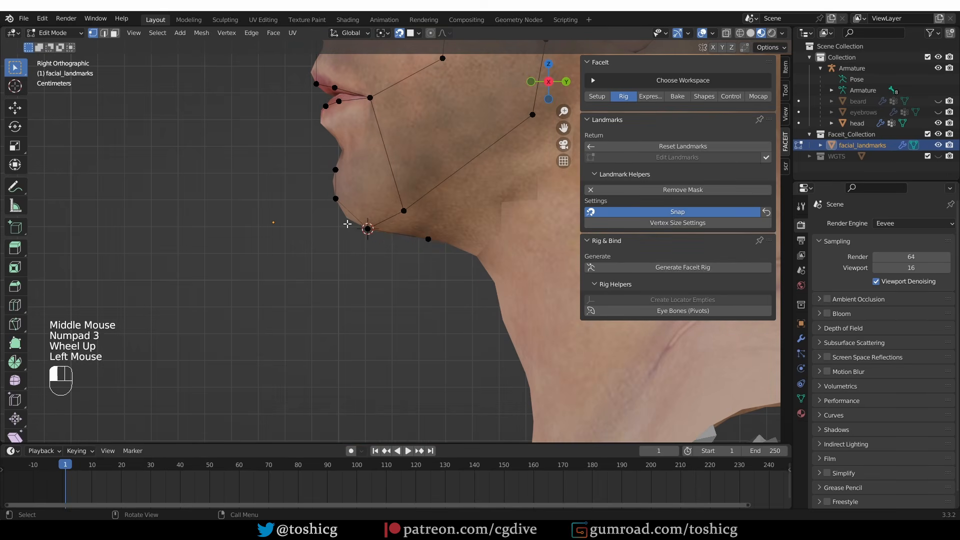
{"action": "key", "text": "g"}
{"action": "left_click", "coordinate": [344, 222]}
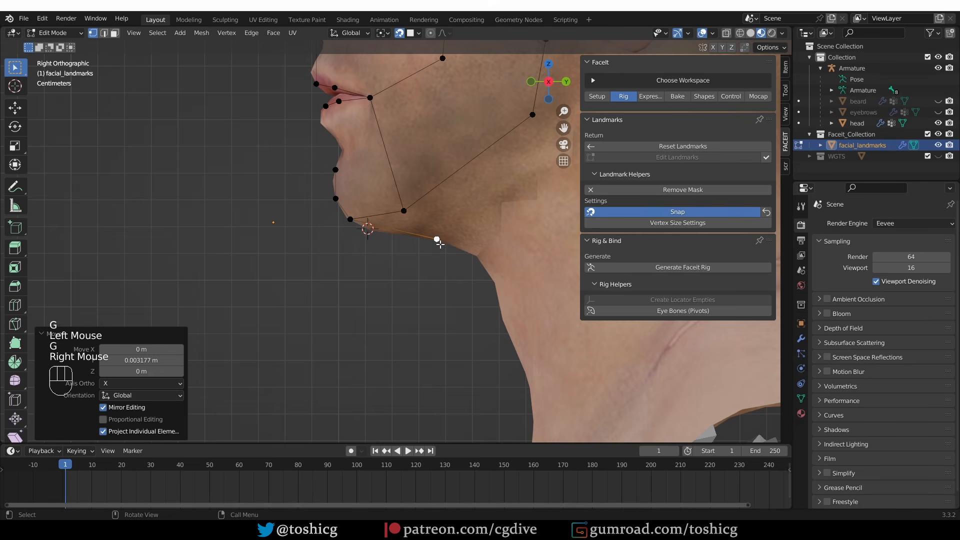
{"action": "key", "text": "g"}
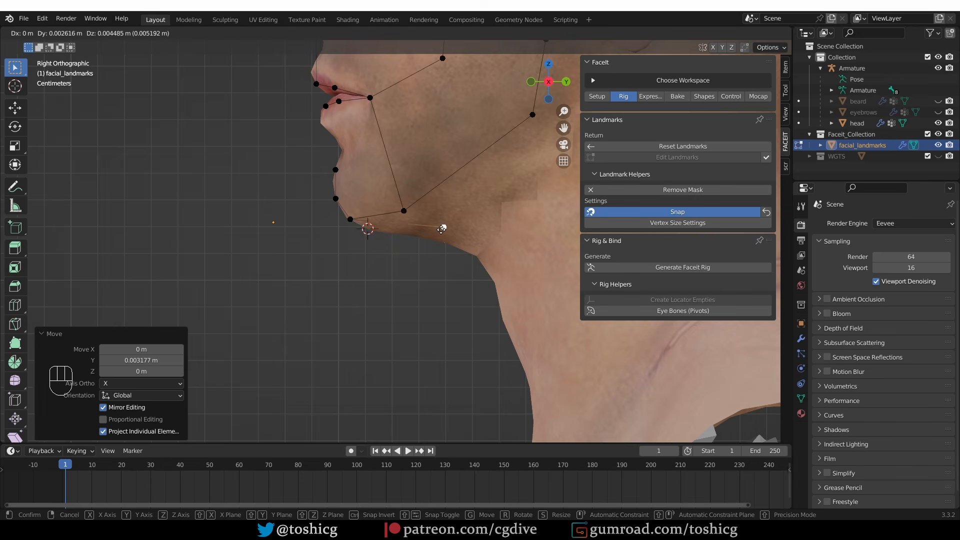
{"action": "left_click", "coordinate": [447, 243]}
Move the landmark at the side of the chin slightly up and forward
{"action": "left_click", "coordinate": [404, 211]}
{"action": "key", "text": "g"}
{"action": "left_click", "coordinate": [394, 192]}
{"action": "scroll", "coordinate": [410, 159], "scroll_direction": "down", "scroll_amount": 2}
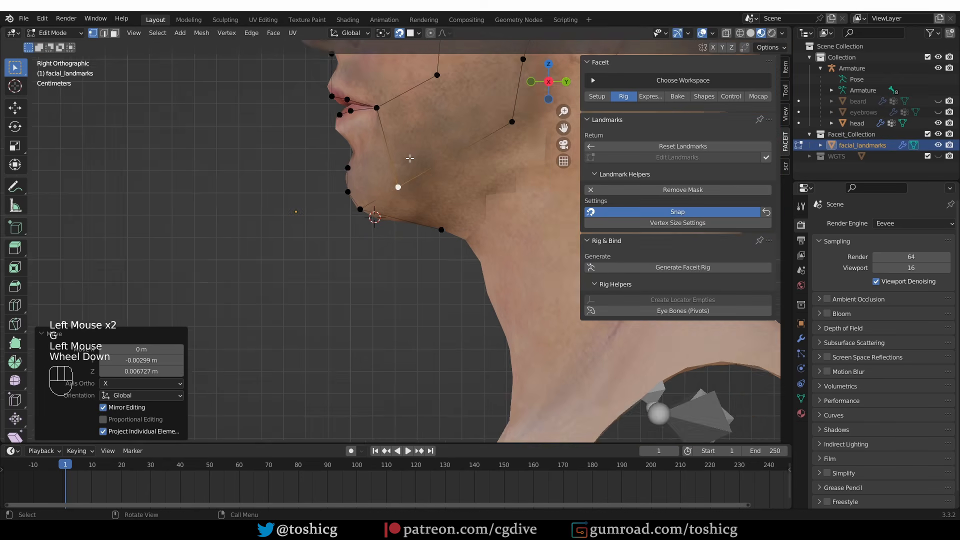
Move the jaw-angle landmark and the landmark above it back along the head toward the earlobe
{"action": "middle_click_drag", "start_coordinate": [411, 157], "coordinate": [458, 188]}
{"action": "left_click", "coordinate": [450, 193]}
{"action": "key", "text": "g"}
{"action": "left_click", "coordinate": [461, 188]}
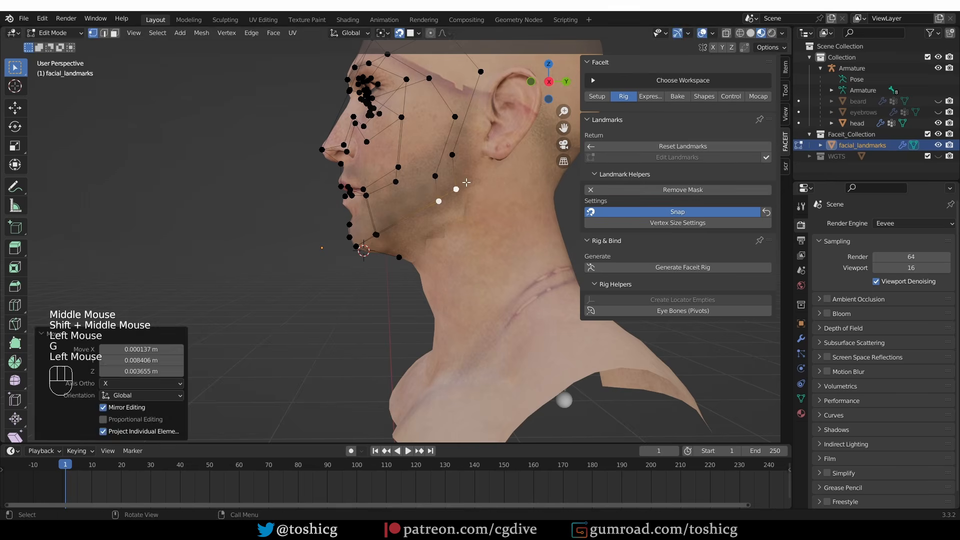
{"action": "left_click", "coordinate": [461, 154]}
{"action": "key", "text": "g"}
{"action": "left_click", "coordinate": [481, 153]}
{"action": "key", "text": "g"}
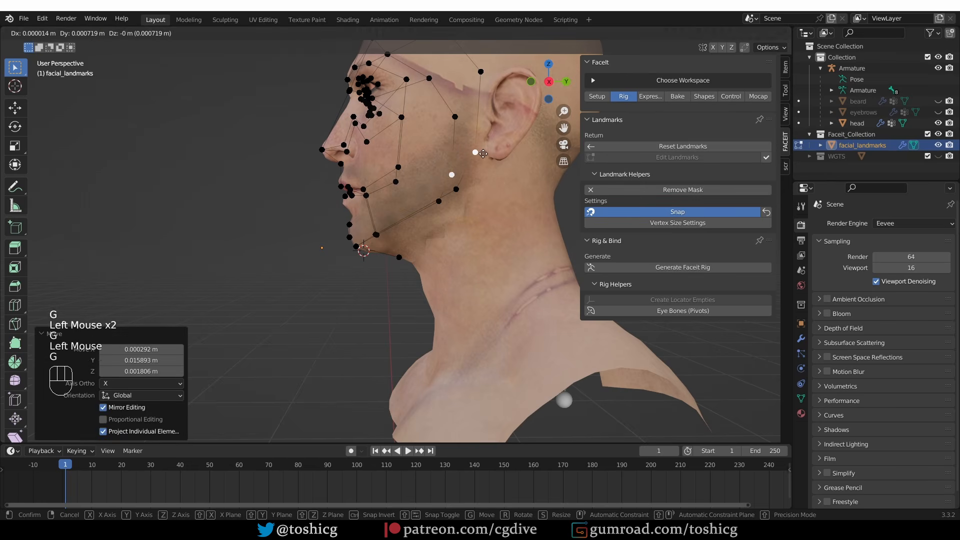
{"action": "left_click", "coordinate": [482, 153]}
{"action": "left_click", "coordinate": [458, 189]}
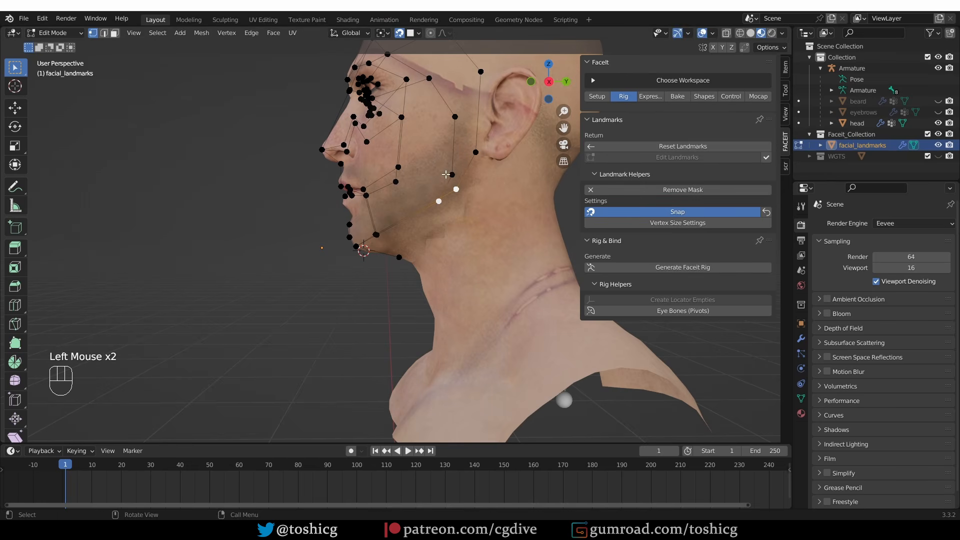
Reposition the landmarks around the nose to match the nose tip and nostrils, with snapping on
{"action": "middle_click_drag", "start_coordinate": [431, 185], "coordinate": [505, 186]}
{"action": "middle_click_drag", "start_coordinate": [440, 185], "coordinate": [478, 185]}
{"action": "middle_click_drag", "start_coordinate": [380, 150], "coordinate": [388, 227], "text": "shift"}
{"action": "scroll", "coordinate": [388, 228], "scroll_direction": "up", "scroll_amount": 2}
{"action": "mouse_move", "coordinate": [350, 200]}
{"action": "middle_mouse_down"}
{"action": "mouse_move", "coordinate": [295, 198]}
{"action": "mouse_move", "coordinate": [345, 197]}
{"action": "middle_mouse_up"}
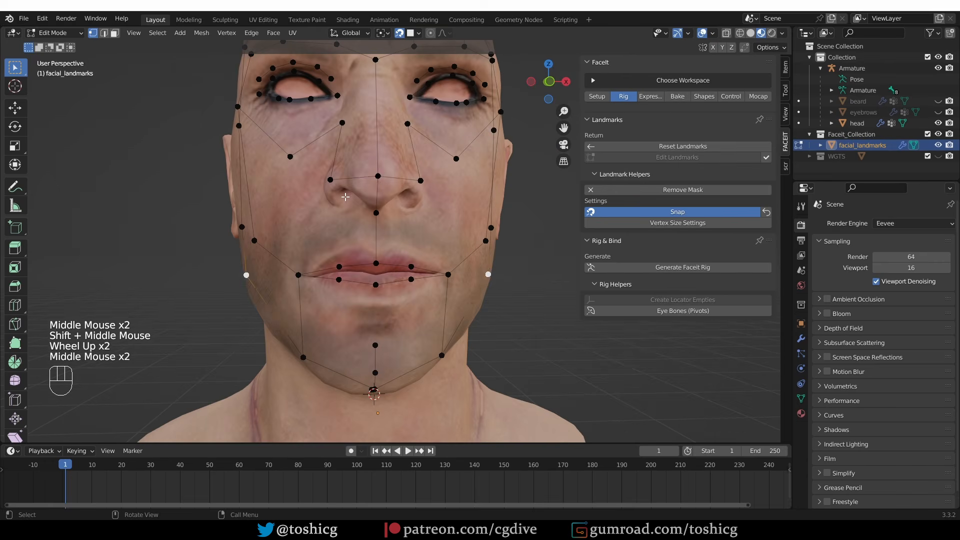
{"action": "left_click", "coordinate": [379, 179]}
{"action": "key", "text": "g"}
{"action": "middle_click_drag", "start_coordinate": [436, 193], "coordinate": [453, 185]}
{"action": "left_click", "coordinate": [457, 179]}
{"action": "key", "text": "g"}
{"action": "left_click", "coordinate": [447, 194]}
{"action": "mouse_move", "coordinate": [403, 217]}
{"action": "middle_mouse_down"}
{"action": "mouse_move", "coordinate": [392, 219]}
{"action": "mouse_move", "coordinate": [404, 216]}
{"action": "middle_mouse_up"}
{"action": "left_click", "coordinate": [407, 213]}
{"action": "key", "text": "g"}
{"action": "left_click", "coordinate": [408, 218]}
Reposition the outer forehead landmarks on the surface of the masked head
{"action": "middle_click_drag", "start_coordinate": [429, 245], "coordinate": [458, 225]}
{"action": "key", "text": "g"}
{"action": "left_click", "coordinate": [424, 228]}
{"action": "middle_click_drag", "start_coordinate": [478, 103], "coordinate": [400, 220], "text": "shift"}
{"action": "scroll", "coordinate": [420, 212], "scroll_direction": "up", "scroll_amount": 2}
{"action": "scroll", "coordinate": [422, 207], "scroll_direction": "down", "scroll_amount": 1}
{"action": "scroll", "coordinate": [400, 220], "scroll_direction": "down", "scroll_amount": 1}
{"action": "middle_click_drag", "start_coordinate": [400, 220], "coordinate": [410, 228]}
{"action": "left_click", "coordinate": [448, 249]}
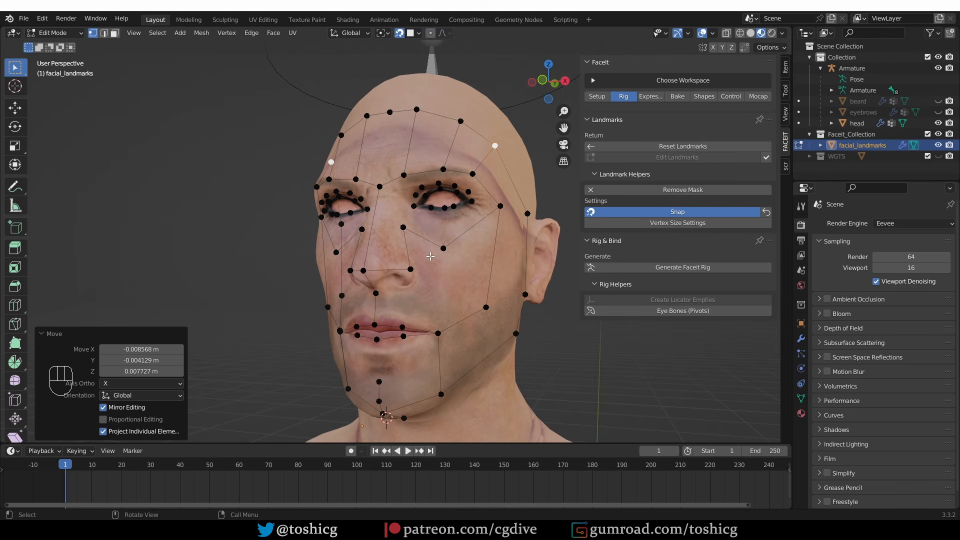
Turn off landmark snapping and move the mouth-corner landmarks inward to the corners of the lips
{"action": "left_click", "coordinate": [665, 214]}
{"action": "middle_click_drag", "start_coordinate": [481, 230], "coordinate": [475, 201], "text": "shift"}
{"action": "scroll", "coordinate": [475, 195], "scroll_direction": "up", "scroll_amount": 2}
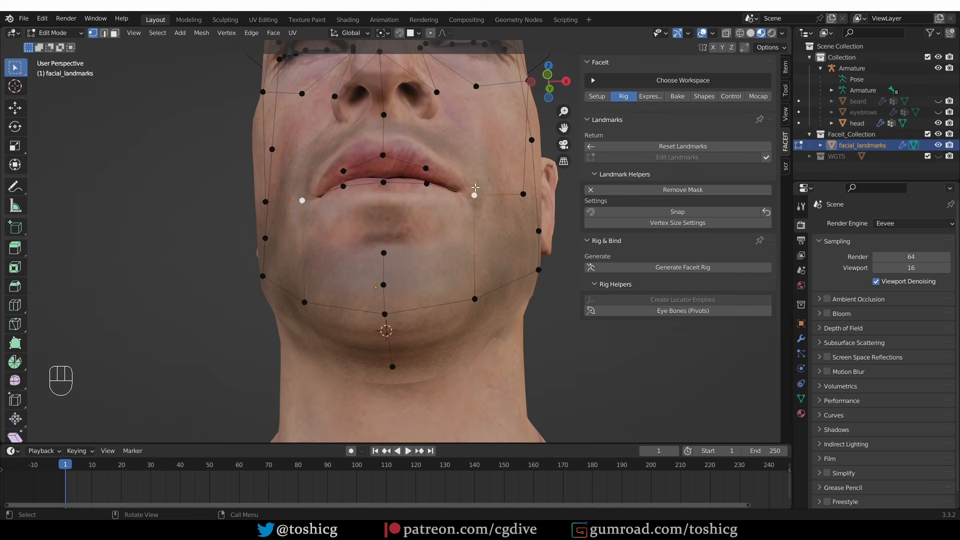
{"action": "key", "text": "g"}
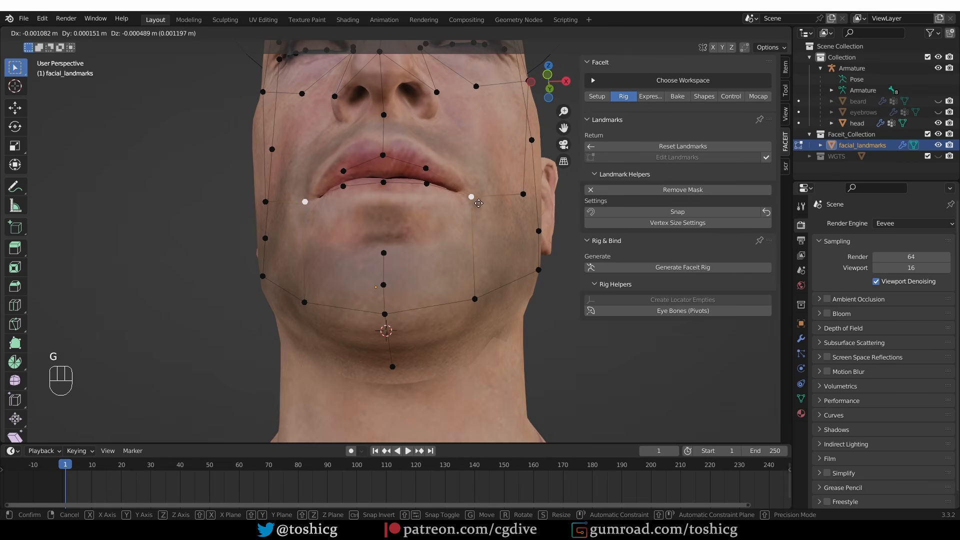
{"action": "left_click", "coordinate": [474, 206]}
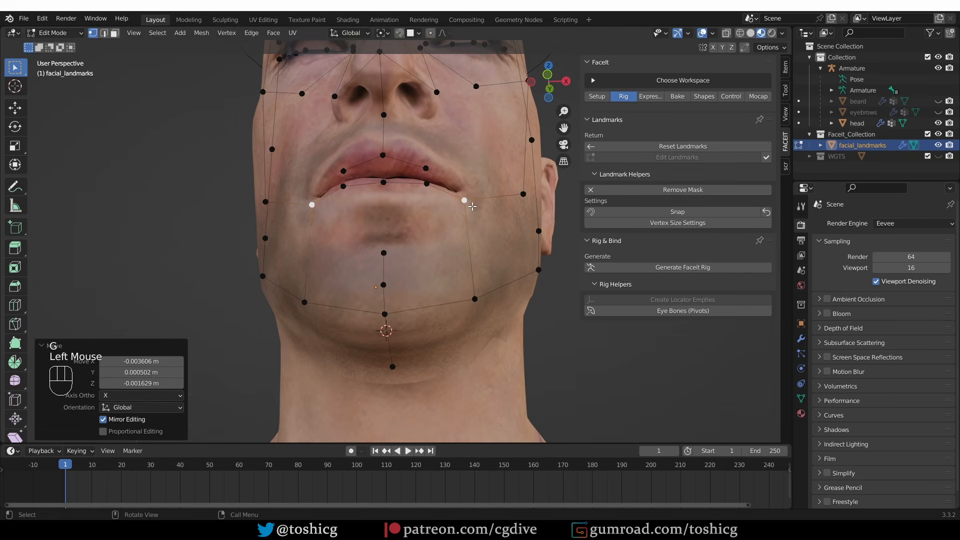
In side view, move the upper and lower lip landmarks back about 2.4 mm into the lips
{"action": "key", "text": "KP_3"}
{"action": "scroll", "coordinate": [450, 202], "scroll_direction": "up", "scroll_amount": 2}
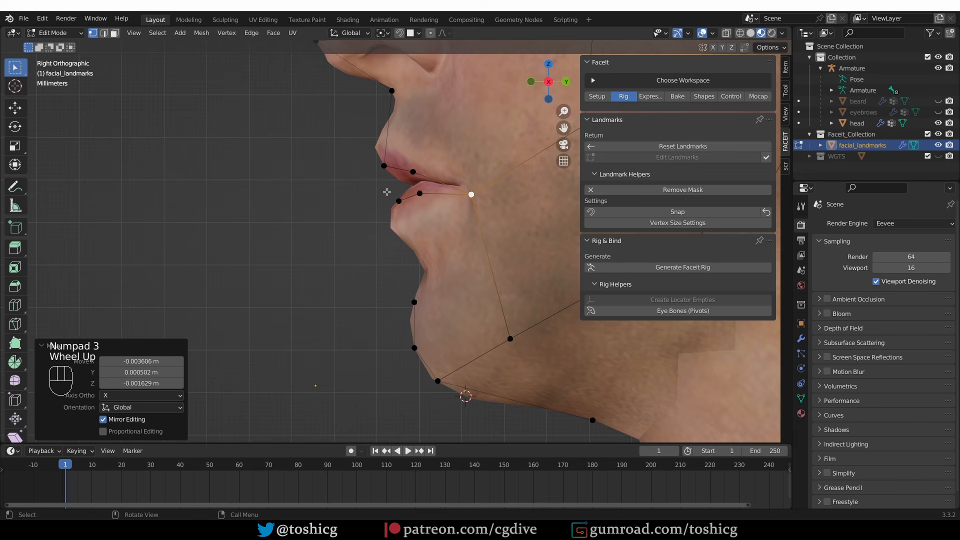
{"action": "left_click_drag", "start_coordinate": [387, 192], "coordinate": [424, 209]}
{"action": "left_click_drag", "start_coordinate": [367, 157], "coordinate": [430, 179], "text": "shift"}
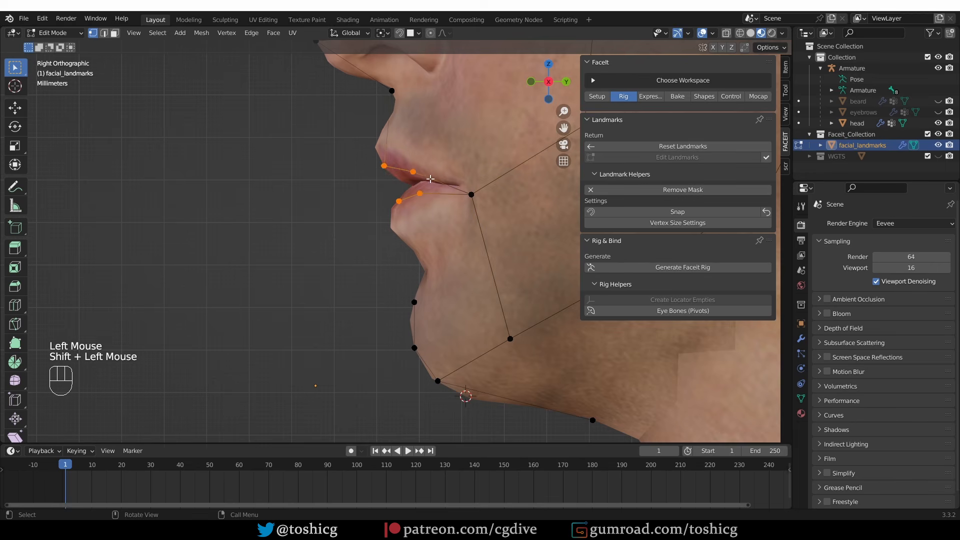
{"action": "key", "text": "g"}
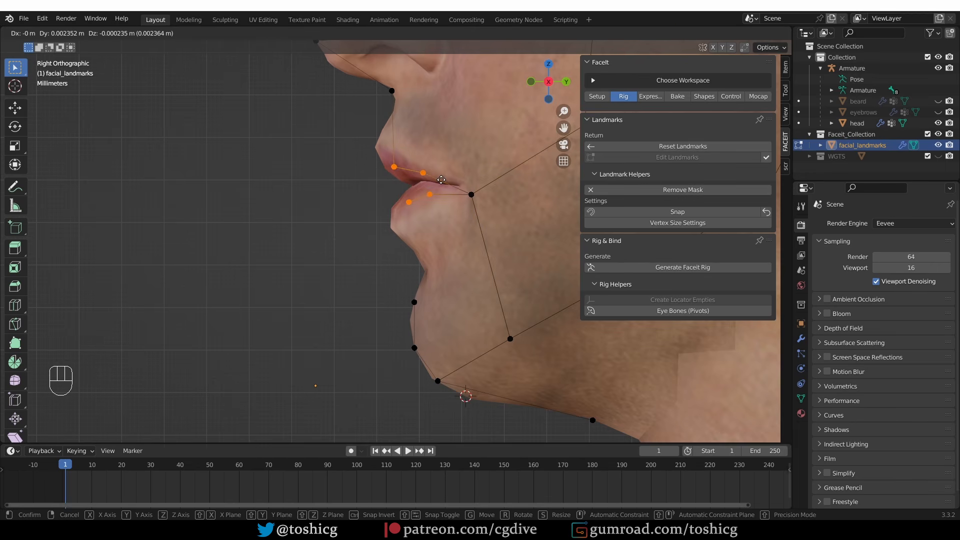
{"action": "left_click", "coordinate": [442, 179]}
Move the side landmarks of the upper lip outward and raise the mouth-corner landmarks about 1.2 mm
{"action": "middle_click_drag", "start_coordinate": [441, 180], "coordinate": [465, 215]}
{"action": "key", "text": "g"}
{"action": "left_click", "coordinate": [445, 190]}
{"action": "scroll", "coordinate": [457, 213], "scroll_direction": "down", "scroll_amount": 2}
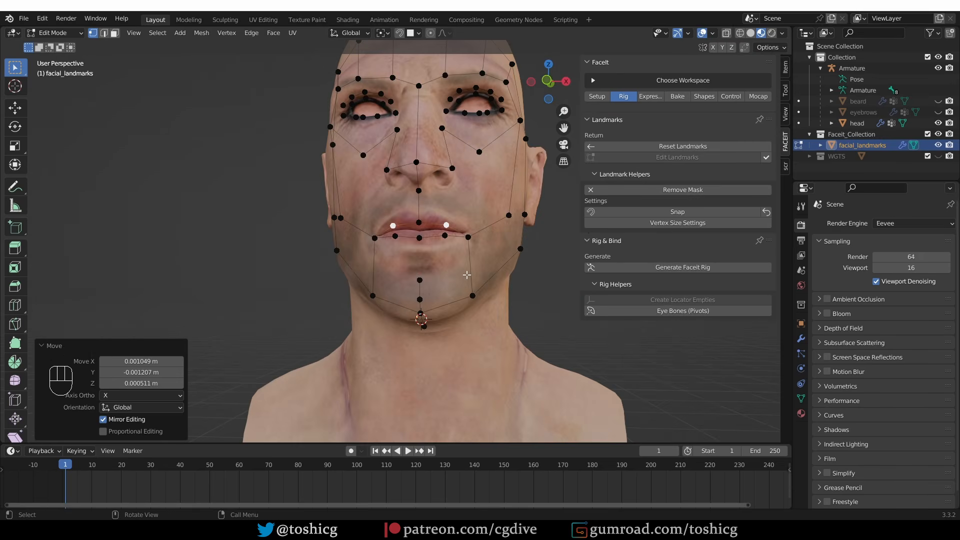
{"action": "scroll", "coordinate": [465, 215], "scroll_direction": "up", "scroll_amount": 2}
{"action": "left_click", "coordinate": [467, 214]}
{"action": "key", "text": "g"}
{"action": "left_click", "coordinate": [467, 210]}
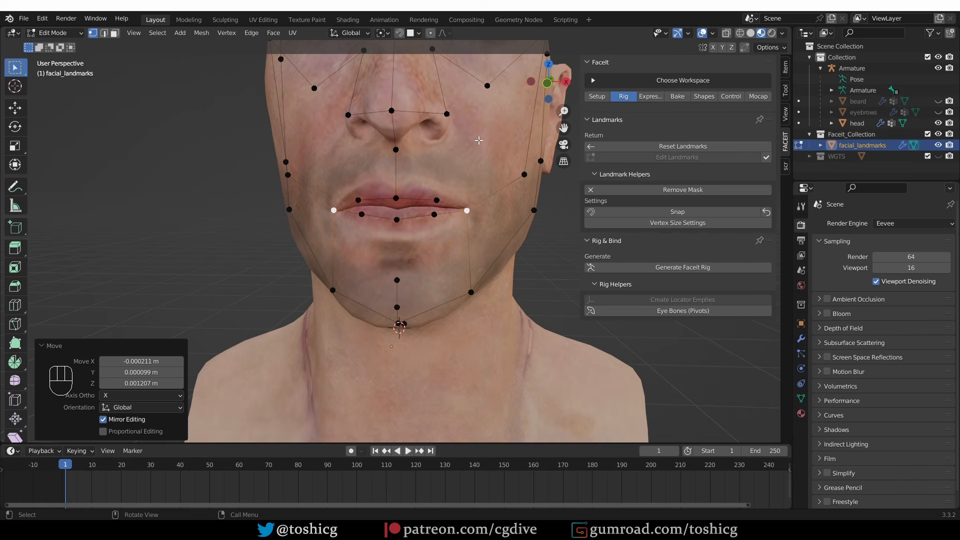
Move the inner eye-corner landmarks onto the inner corners of the eyes
{"action": "middle_click_drag", "start_coordinate": [479, 140], "coordinate": [359, 257], "text": "shift"}
{"action": "scroll", "coordinate": [470, 295], "scroll_direction": "up", "scroll_amount": 2}
{"action": "scroll", "coordinate": [345, 232], "scroll_direction": "up", "scroll_amount": 1}
{"action": "left_click", "coordinate": [353, 268]}
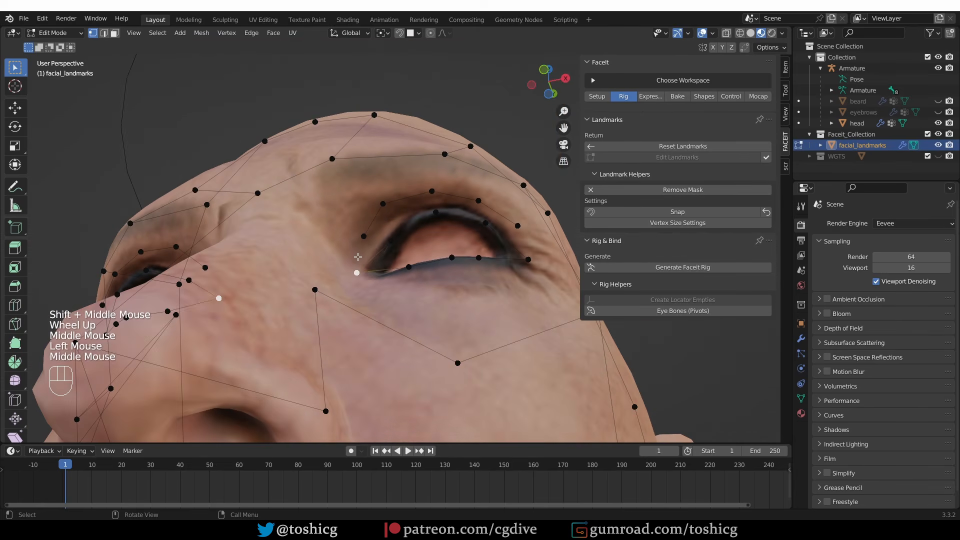
{"action": "key", "text": "g"}
{"action": "right_click", "coordinate": [367, 264]}
{"action": "key", "text": "g"}
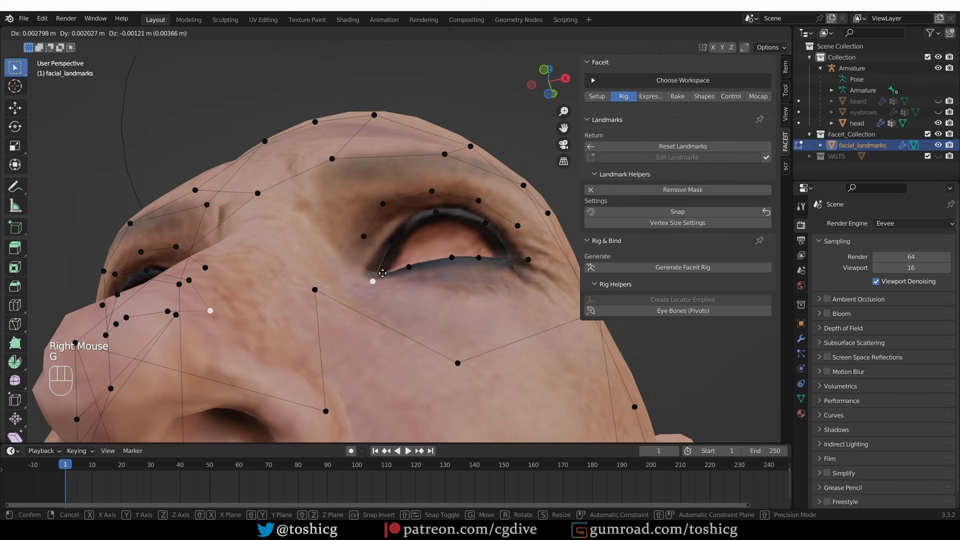
{"action": "left_click", "coordinate": [382, 273]}
Adjust the outer eye-corner landmarks to fit the outer corners of the eyes
{"action": "left_click", "coordinate": [533, 263]}
{"action": "key", "text": "g"}
{"action": "left_click", "coordinate": [534, 284]}
{"action": "middle_click_drag", "start_coordinate": [534, 284], "coordinate": [556, 288]}
{"action": "key", "text": "g"}
{"action": "left_click", "coordinate": [567, 274]}
In front view, space the three lower-eyelid landmarks evenly along the edge of the lower lid
{"action": "scroll", "coordinate": [500, 290], "scroll_direction": "down", "scroll_amount": 1}
{"action": "middle_click_drag", "start_coordinate": [445, 292], "coordinate": [473, 296]}
{"action": "key", "text": "KP_1"}
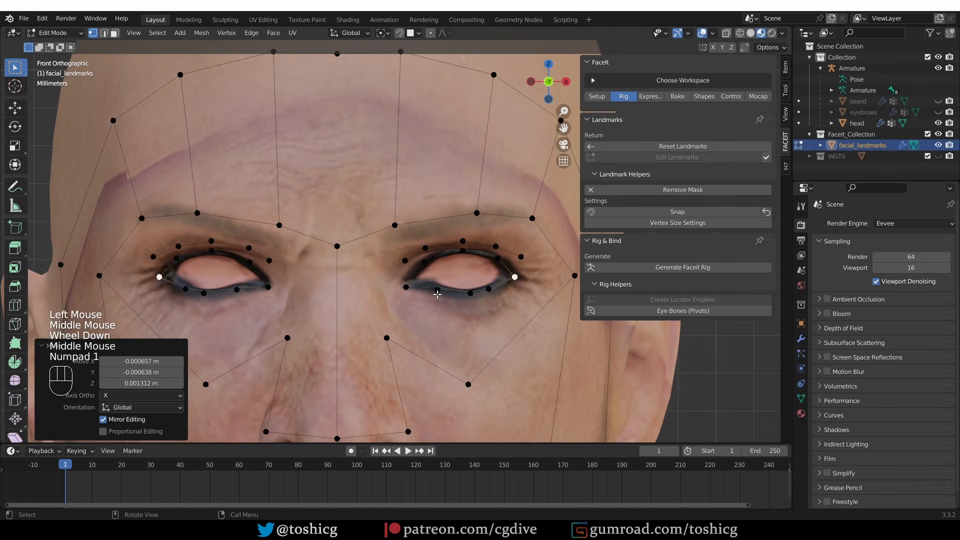
{"action": "left_click", "coordinate": [438, 291]}
{"action": "key", "text": "g"}
{"action": "left_click", "coordinate": [435, 291]}
{"action": "left_click", "coordinate": [488, 290]}
{"action": "key", "text": "g"}
{"action": "left_click", "coordinate": [493, 289]}
{"action": "left_click", "coordinate": [470, 294]}
{"action": "key", "text": "g"}
{"action": "left_click", "coordinate": [490, 302]}
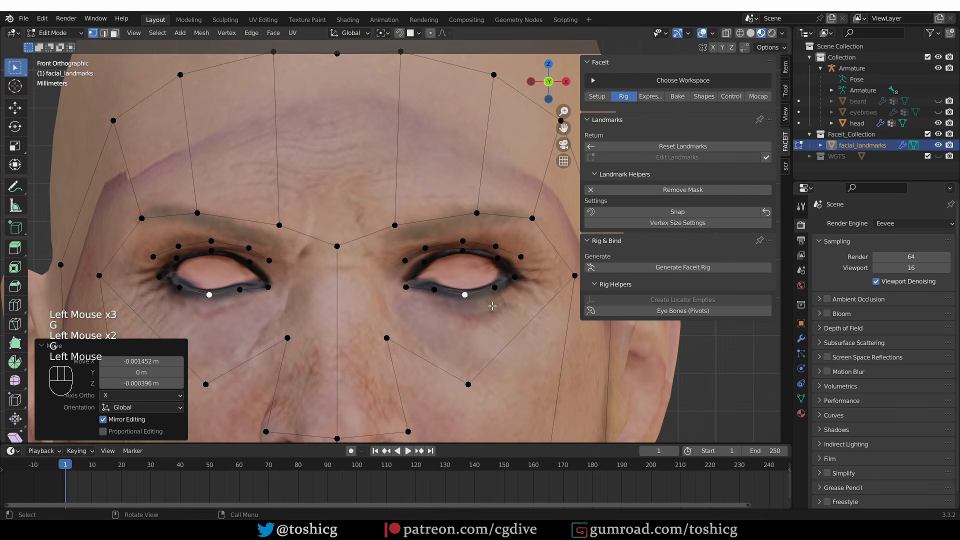
{"action": "key", "text": "g"}
{"action": "left_click", "coordinate": [485, 303]}
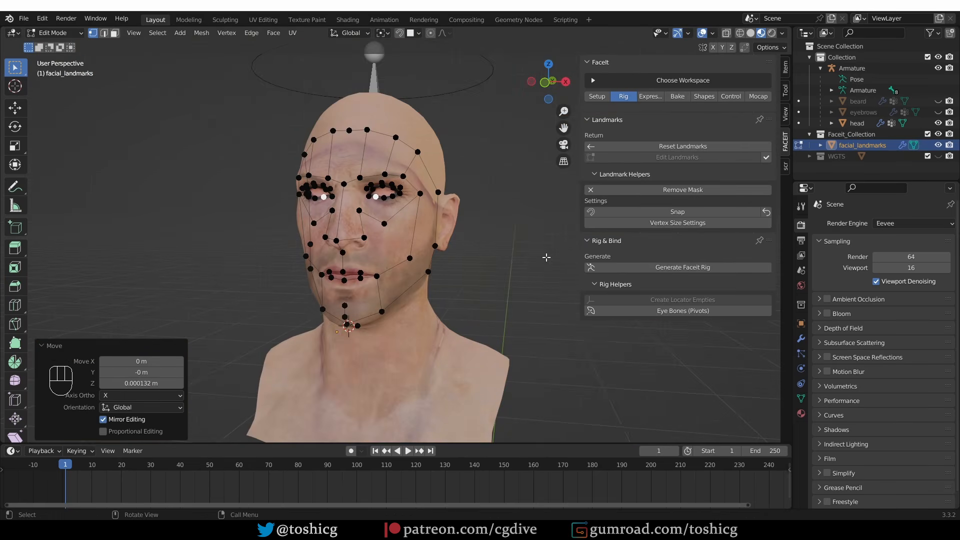
Look at the vertex size settings for the landmarks
{"action": "left_click", "coordinate": [674, 223]}
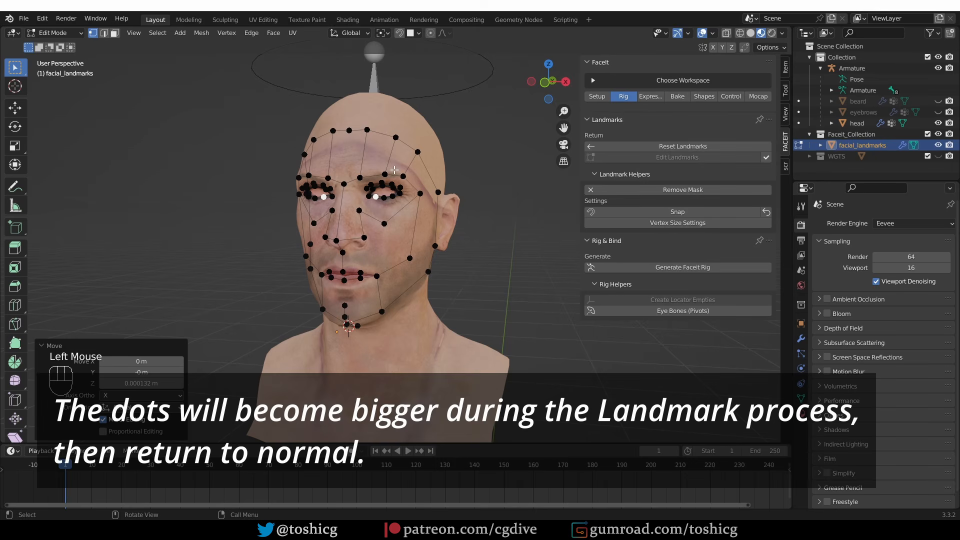
{"action": "left_click", "coordinate": [677, 222]}
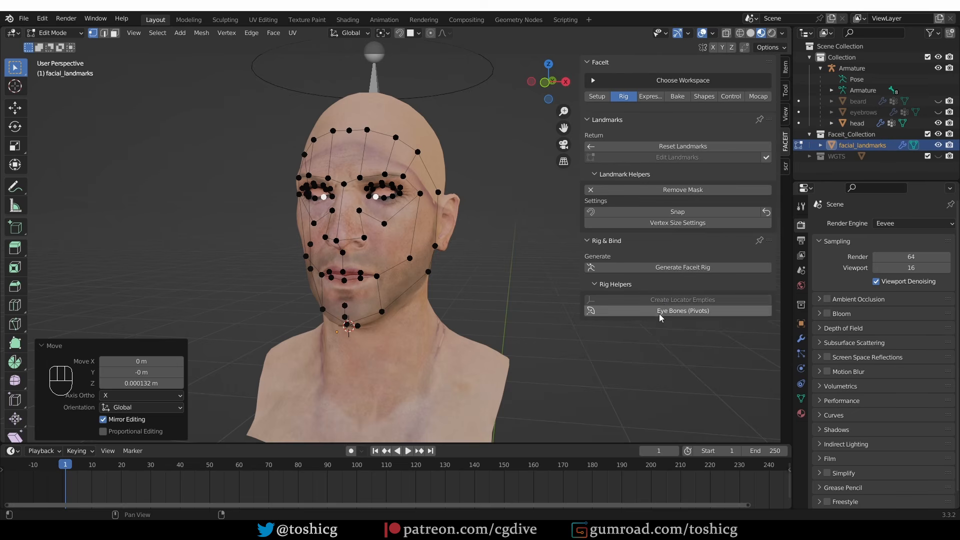
Generate the Faceit rig from the adjusted landmarks
{"action": "left_click", "coordinate": [694, 266]}
{"action": "middle_click_drag", "start_coordinate": [463, 295], "coordinate": [381, 82]}
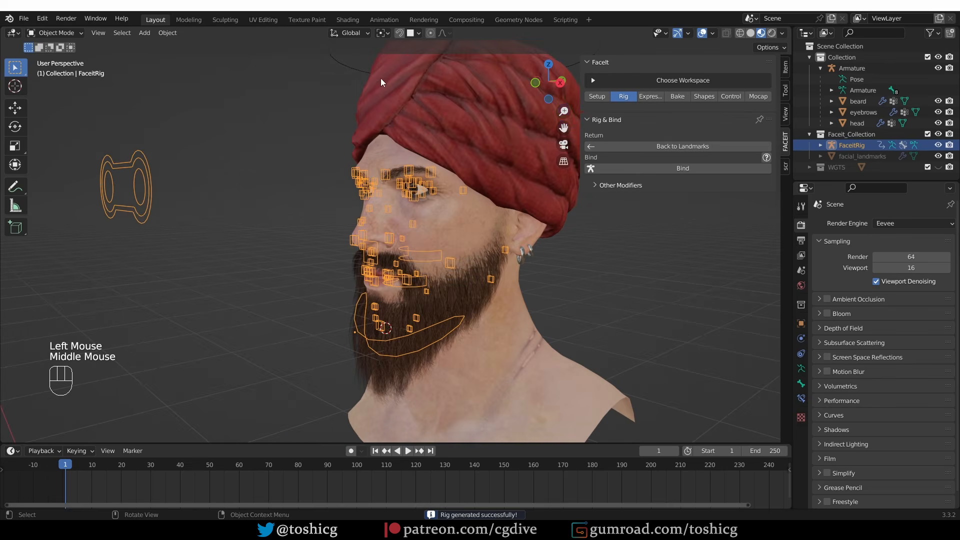
Bind the meshes to the Faceit rig with Scale Geometry on and a scale factor of 100, reviewing the advanced options
{"action": "left_click", "coordinate": [656, 170]}
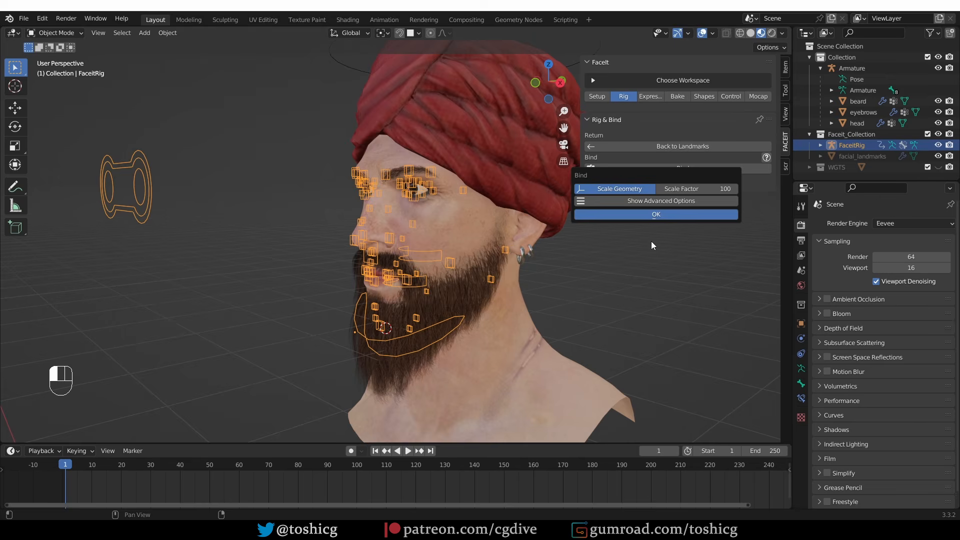
{"action": "left_click", "coordinate": [626, 202]}
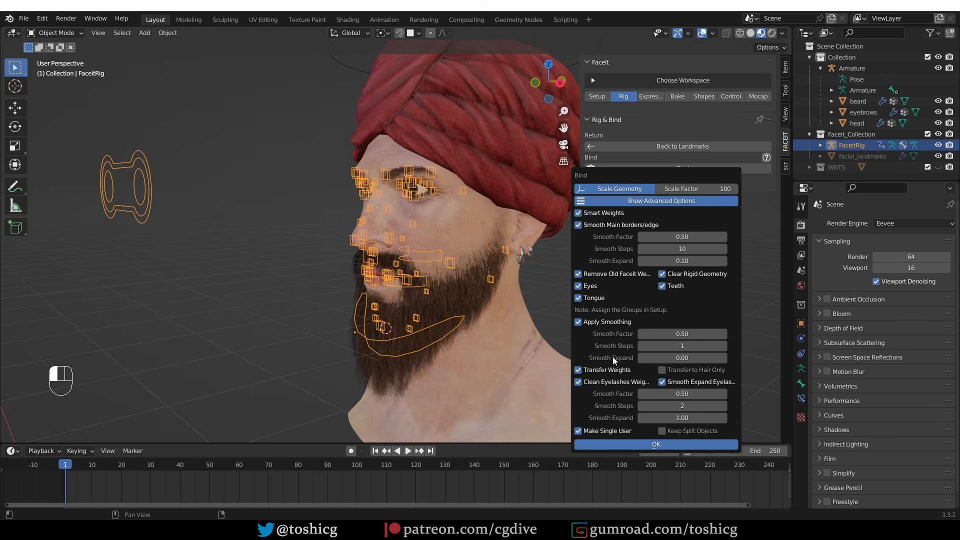
{"action": "left_click", "coordinate": [634, 202]}
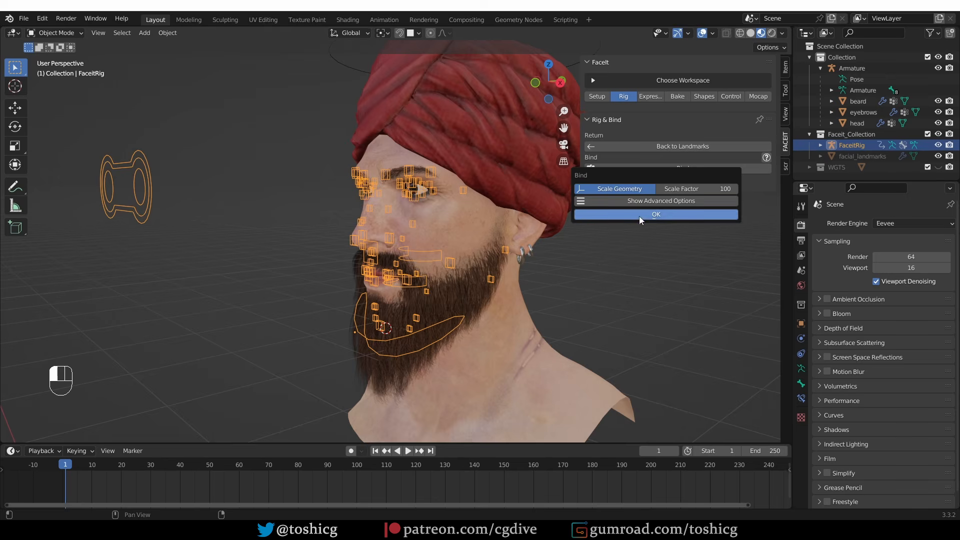
{"action": "left_click", "coordinate": [655, 215]}
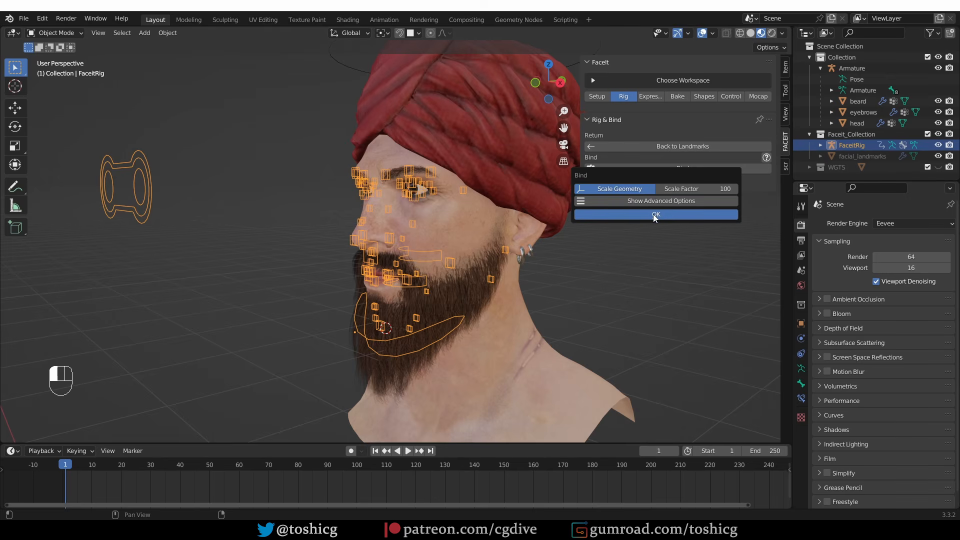
Switch the Faceit rig to Pose Mode and rotate the jaw control down to open the mouth
{"action": "left_click", "coordinate": [55, 33]}
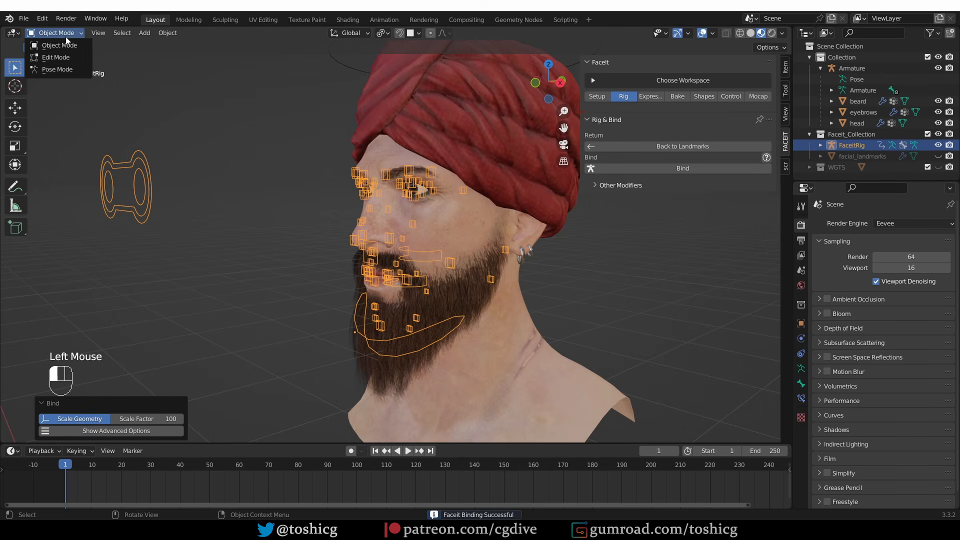
{"action": "left_click", "coordinate": [50, 71]}
{"action": "scroll", "coordinate": [407, 378], "scroll_direction": "up", "scroll_amount": 3}
{"action": "middle_click_drag", "start_coordinate": [407, 378], "coordinate": [457, 258], "text": "shift"}
{"action": "left_click", "coordinate": [356, 321]}
{"action": "key", "text": "r"}
{"action": "left_click", "coordinate": [367, 365]}
Move the tongue master control to test how the tongue deforms in the open mouth
{"action": "scroll", "coordinate": [440, 298], "scroll_direction": "up", "scroll_amount": 2}
{"action": "left_click", "coordinate": [443, 265]}
{"action": "left_click", "coordinate": [436, 258]}
{"action": "key", "text": "g"}
{"action": "left_click", "coordinate": [370, 254]}
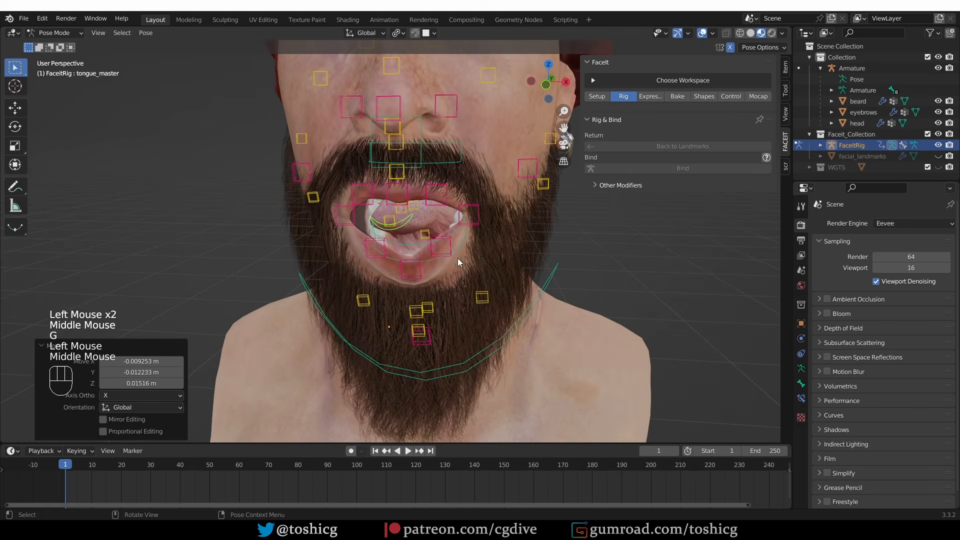
Try moving the tongue, lower teeth and upper teeth controls to test their binding, cancelling each move
{"action": "key", "text": "g"}
{"action": "right_click", "coordinate": [415, 251]}
{"action": "left_click", "coordinate": [413, 249]}
{"action": "key", "text": "g"}
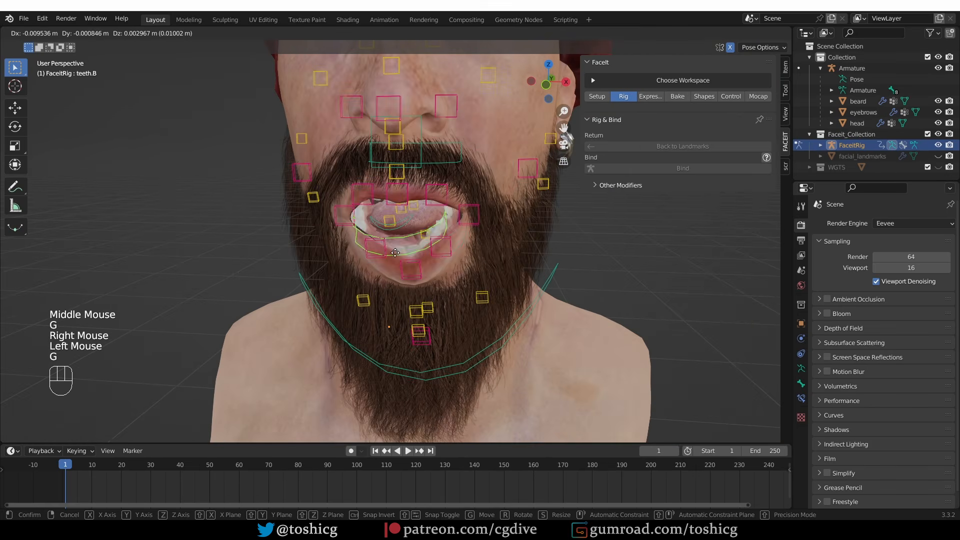
{"action": "right_click", "coordinate": [434, 179]}
{"action": "left_click", "coordinate": [439, 162]}
{"action": "key", "text": "g"}
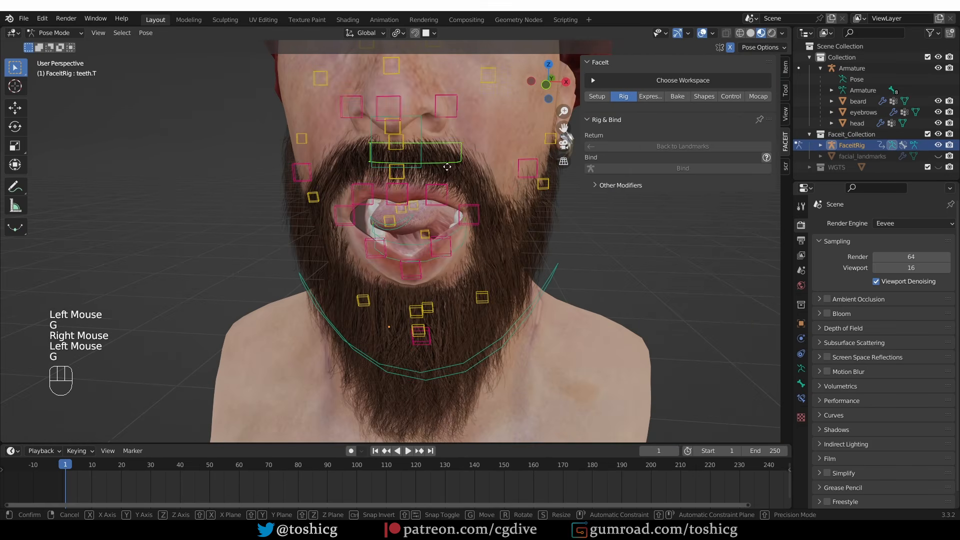
{"action": "right_click", "coordinate": [447, 186]}
Clear the rotation of all bones in the rig and select the jaw master control
{"action": "scroll", "coordinate": [447, 187], "scroll_direction": "down", "scroll_amount": 2}
{"action": "key", "text": "a"}
{"action": "key", "text": "alt+r"}
{"action": "left_click", "coordinate": [458, 254]}
{"action": "left_click", "coordinate": [458, 257]}
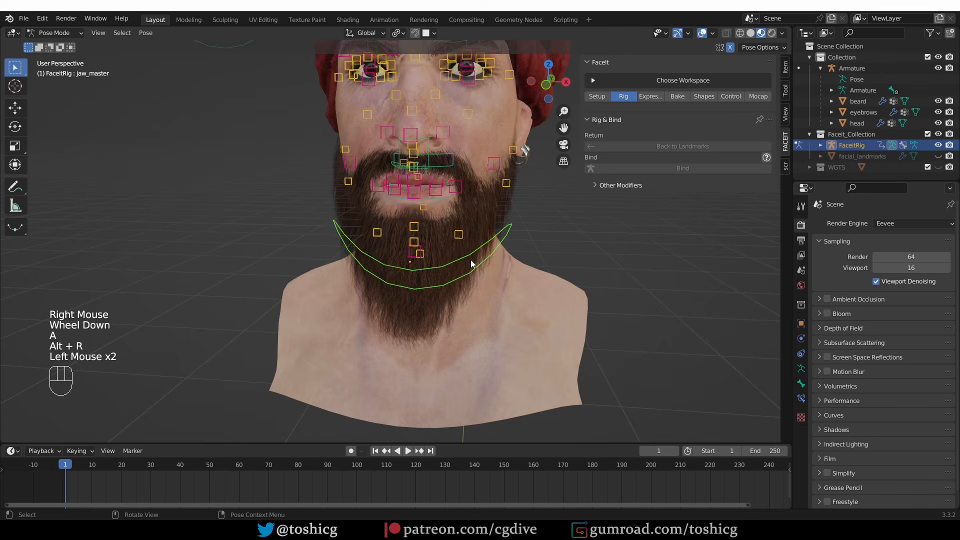
Rotate the jaw master control about -24° in side view to open the mouth, and return the viewport to Material Preview shading
{"action": "middle_click_drag", "start_coordinate": [458, 258], "coordinate": [344, 262]}
{"action": "left_click", "coordinate": [360, 265]}
{"action": "key", "text": "r"}
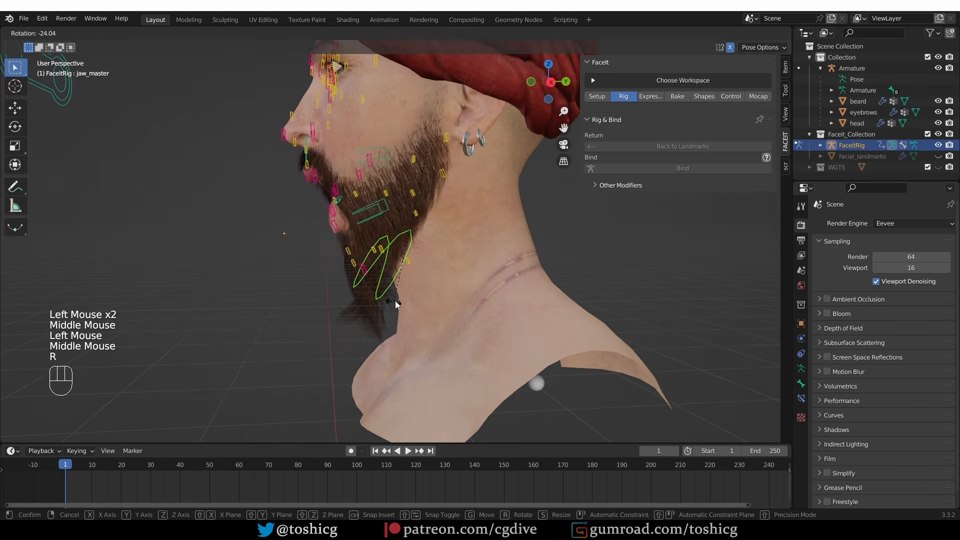
{"action": "left_click", "coordinate": [397, 302]}
{"action": "middle_click_drag", "start_coordinate": [397, 302], "coordinate": [469, 212]}
{"action": "scroll", "coordinate": [475, 210], "scroll_direction": "up", "scroll_amount": 1}
{"action": "key", "text": "z"}
{"action": "key", "text": "z"}
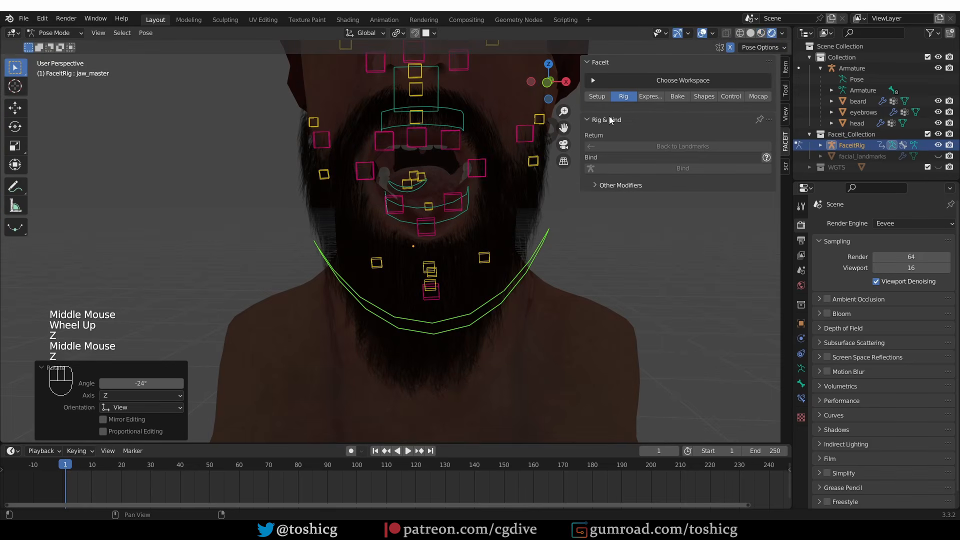
{"action": "left_click", "coordinate": [750, 33]}
{"action": "left_click", "coordinate": [760, 33]}
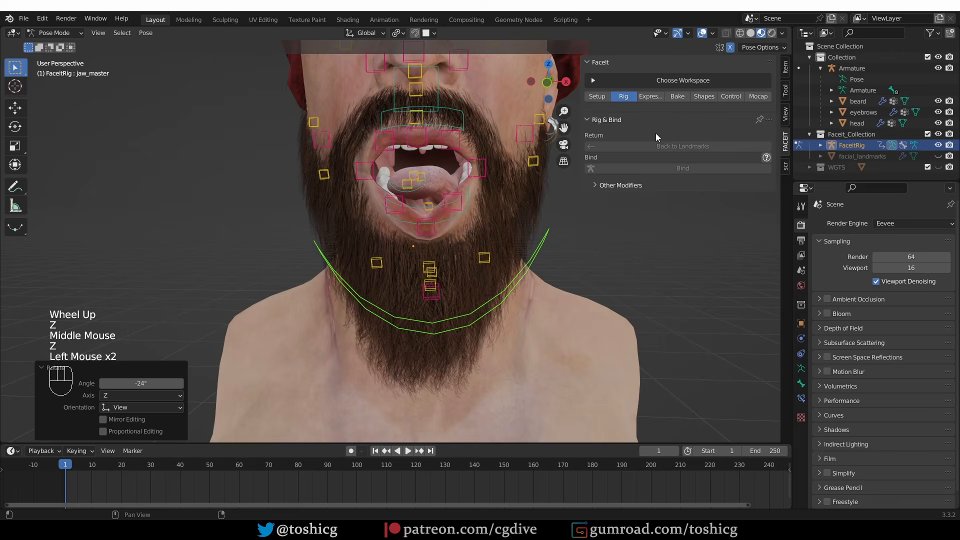
Move the character's left lower-lip control slightly and try moving the left upper-lip control to test the lip deformation
{"action": "left_click", "coordinate": [455, 203]}
{"action": "key", "text": "g"}
{"action": "left_click", "coordinate": [463, 209]}
{"action": "left_click", "coordinate": [452, 141]}
{"action": "key", "text": "g"}
{"action": "right_click", "coordinate": [449, 134]}
Move the left upper eyelid control down about 0.015 m to test closing the eye
{"action": "middle_click_drag", "start_coordinate": [449, 134], "coordinate": [436, 225], "text": "shift"}
{"action": "scroll", "coordinate": [473, 116], "scroll_direction": "up", "scroll_amount": 1}
{"action": "middle_click_drag", "start_coordinate": [473, 116], "coordinate": [436, 215], "text": "shift"}
{"action": "scroll", "coordinate": [435, 215], "scroll_direction": "up", "scroll_amount": 1}
{"action": "left_click", "coordinate": [460, 131]}
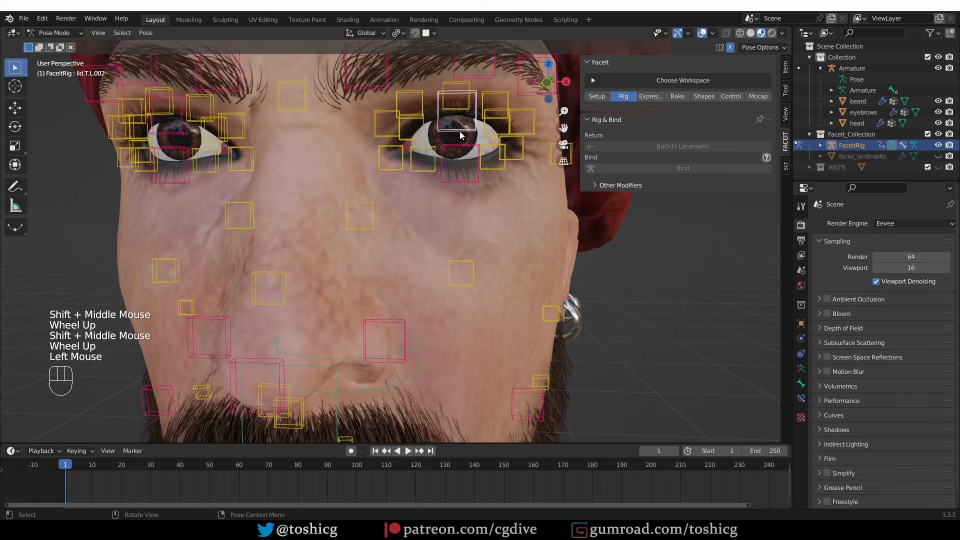
{"action": "key", "text": "g"}
{"action": "left_click", "coordinate": [500, 188]}
{"action": "middle_click_drag", "start_coordinate": [500, 188], "coordinate": [473, 192]}
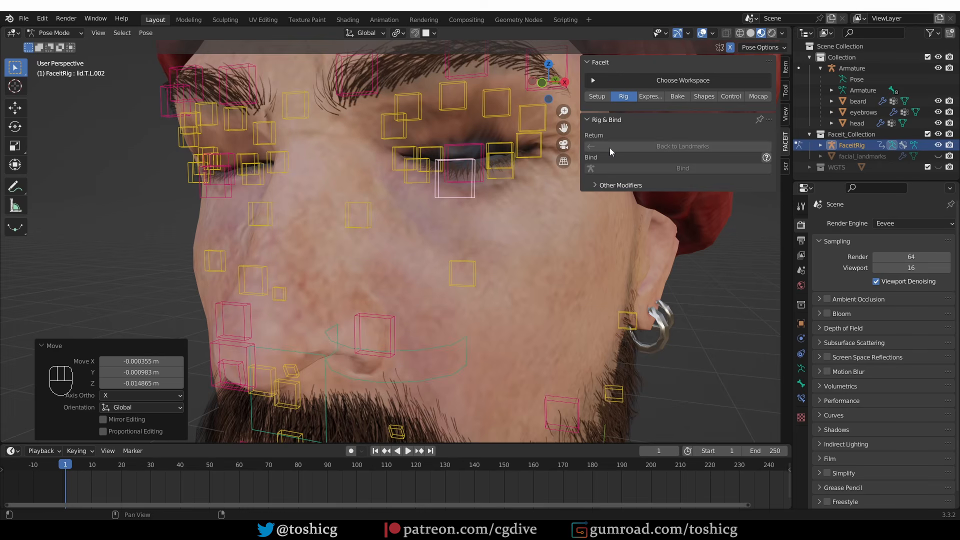
Clear all transforms on every bone of the Faceit rig to restore the neutral pose
{"action": "left_click", "coordinate": [598, 96]}
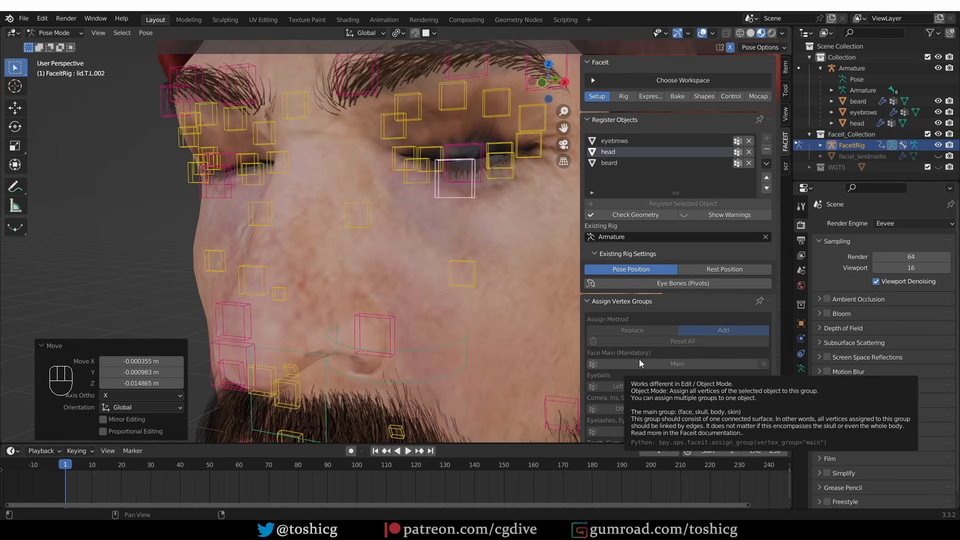
{"action": "left_click", "coordinate": [627, 97]}
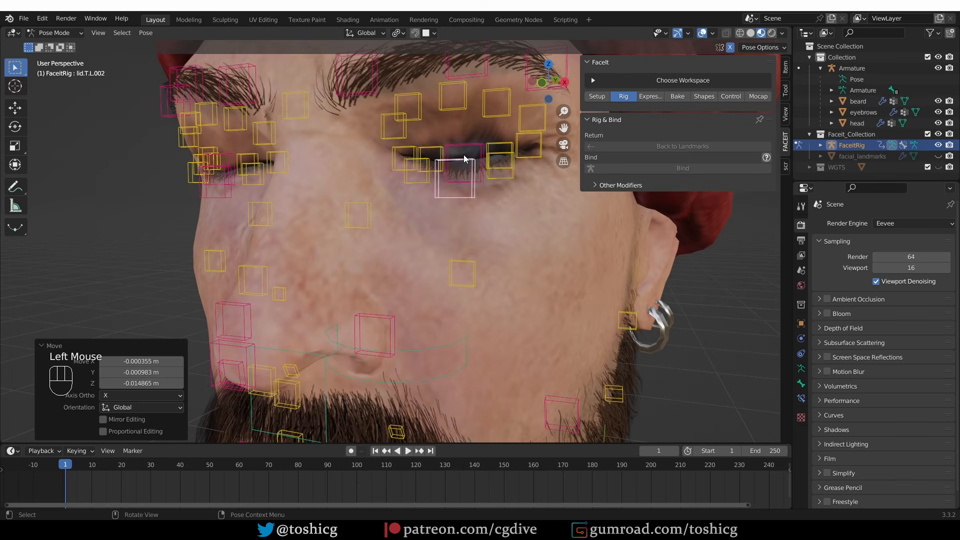
{"action": "scroll", "coordinate": [455, 137], "scroll_direction": "down", "scroll_amount": 2}
{"action": "middle_click_drag", "start_coordinate": [455, 137], "coordinate": [469, 244], "text": "shift"}
{"action": "key", "text": "a"}
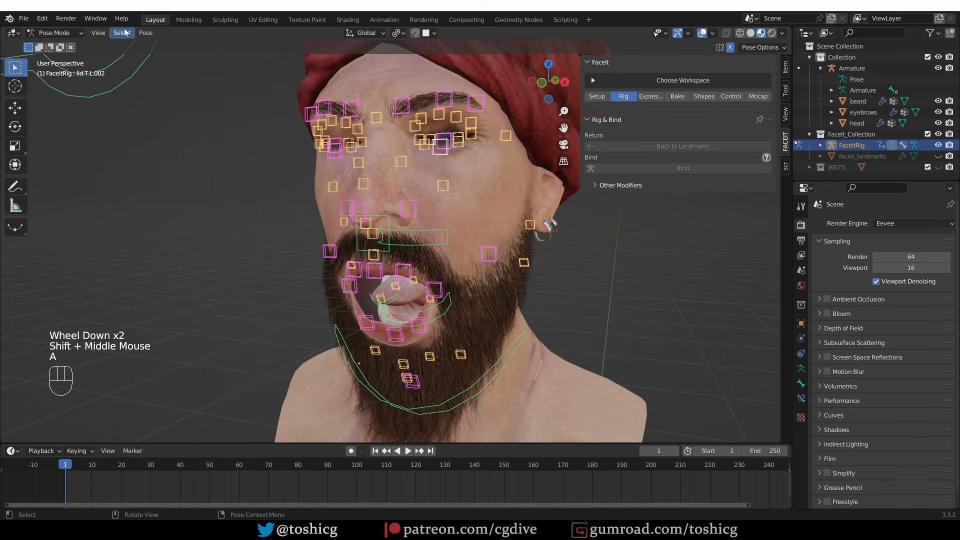
{"action": "left_click", "coordinate": [145, 33]}
{"action": "mouse_move", "coordinate": [157, 55]}
{"action": "left_click", "coordinate": [280, 56]}
{"action": "middle_click_drag", "start_coordinate": [431, 249], "coordinate": [449, 252]}
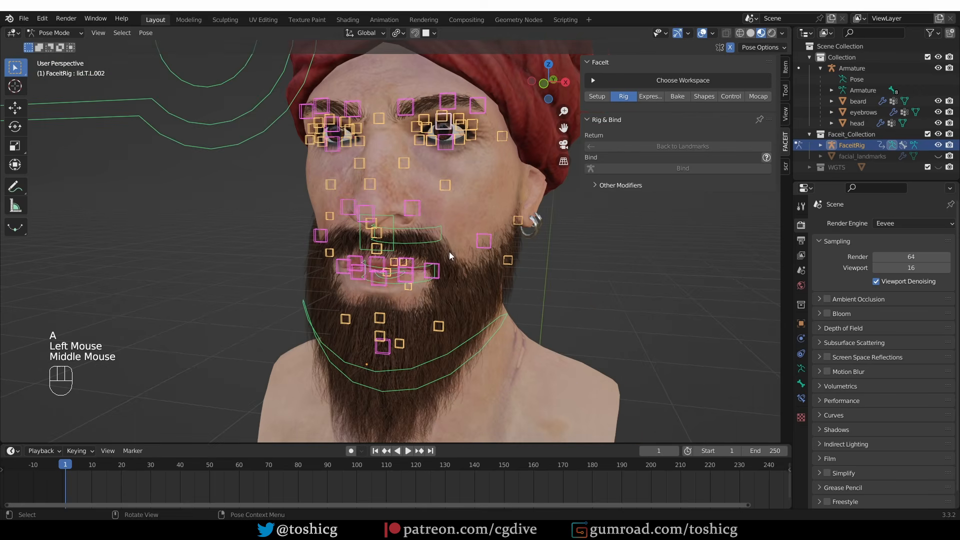
Switch the rig to Object Mode and go back to the landmarks stage without keeping the binding weights
{"action": "left_click", "coordinate": [56, 33]}
{"action": "left_click", "coordinate": [56, 47]}
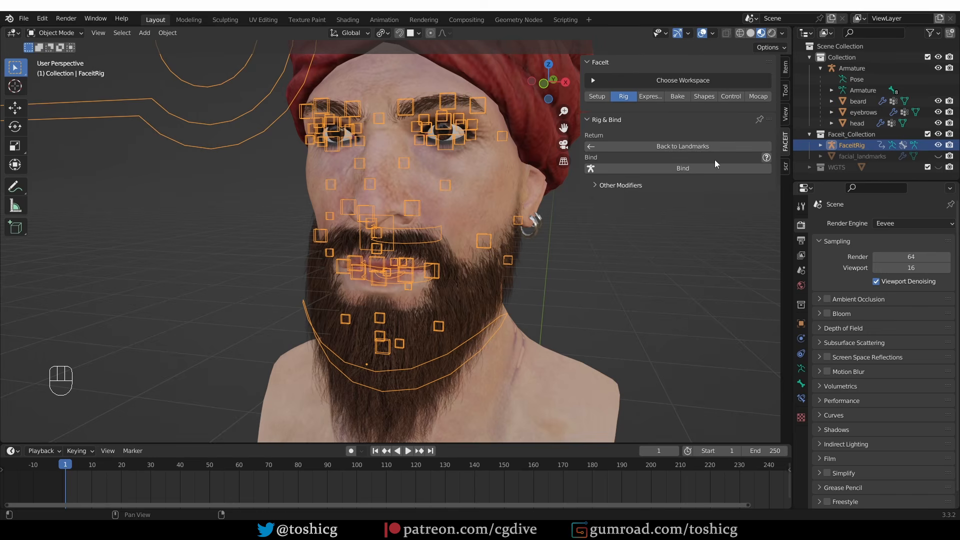
{"action": "left_click", "coordinate": [700, 146]}
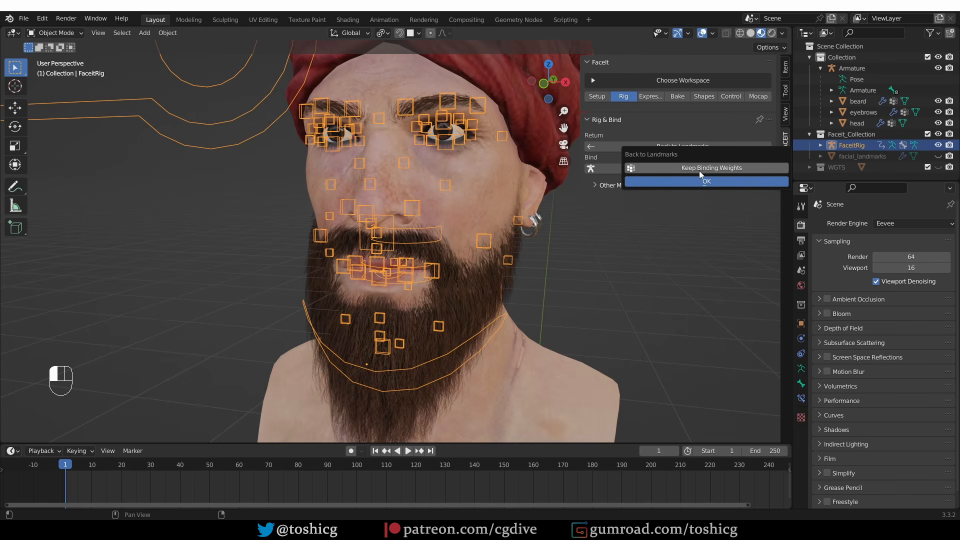
{"action": "left_click", "coordinate": [707, 181]}
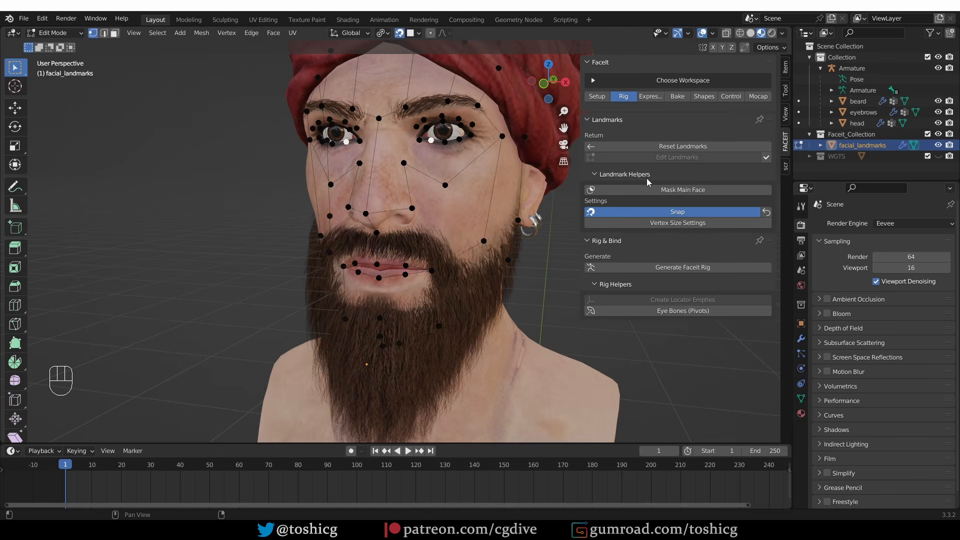
Try moving the mirrored cheek landmarks above the beard line, cancelling each move
{"action": "left_click", "coordinate": [489, 233]}
{"action": "key", "text": "g"}
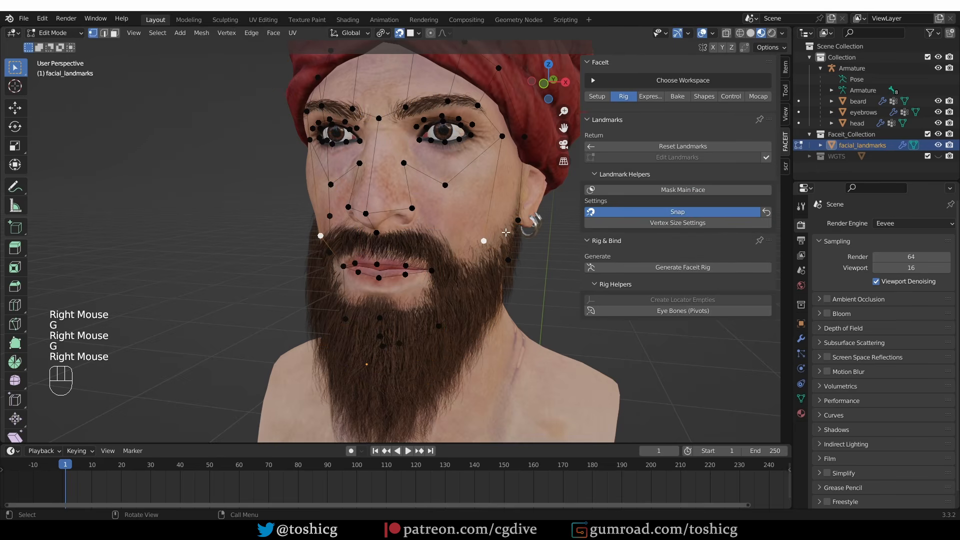
{"action": "key", "text": "g"}
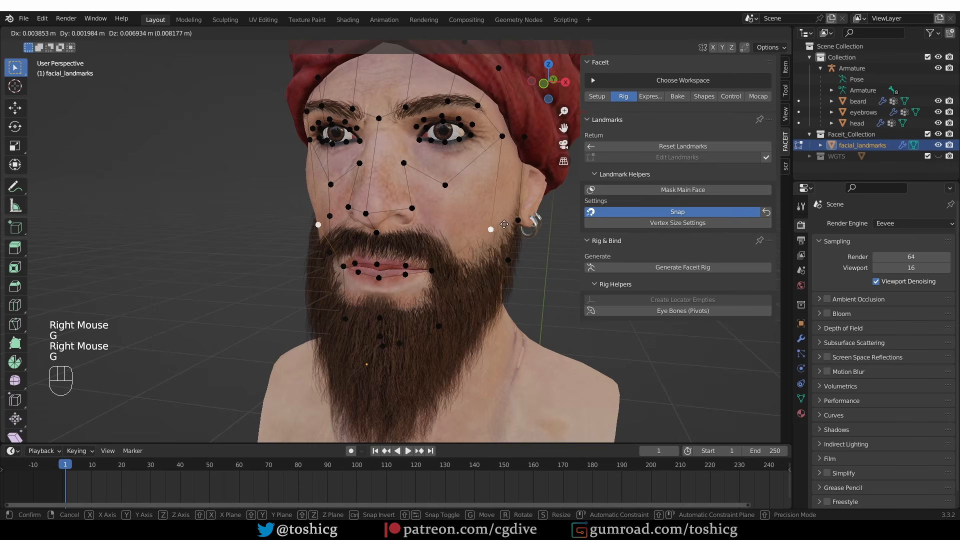
{"action": "right_click", "coordinate": [502, 226]}
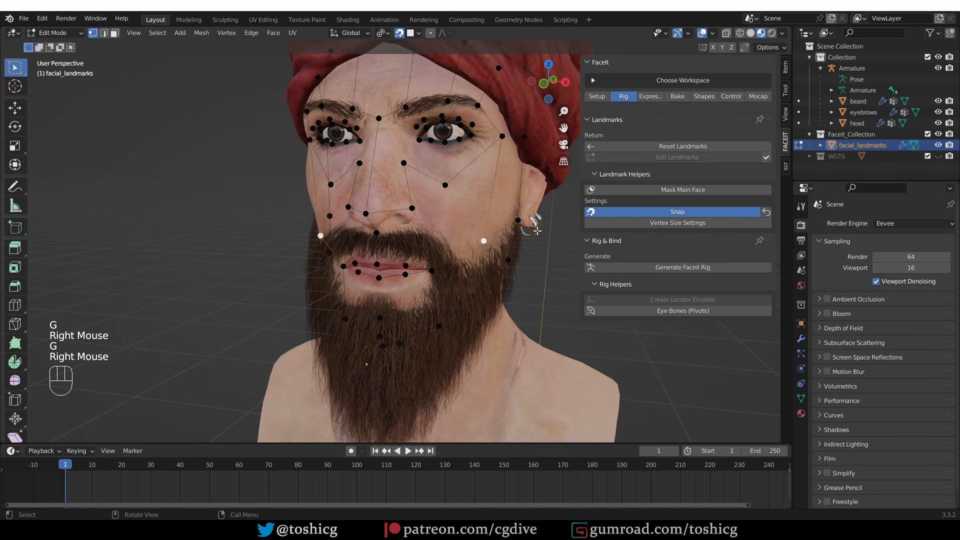
Generate the Faceit rig again and bind it with Scale Geometry enabled and a scale factor of 100
{"action": "left_click", "coordinate": [597, 96]}
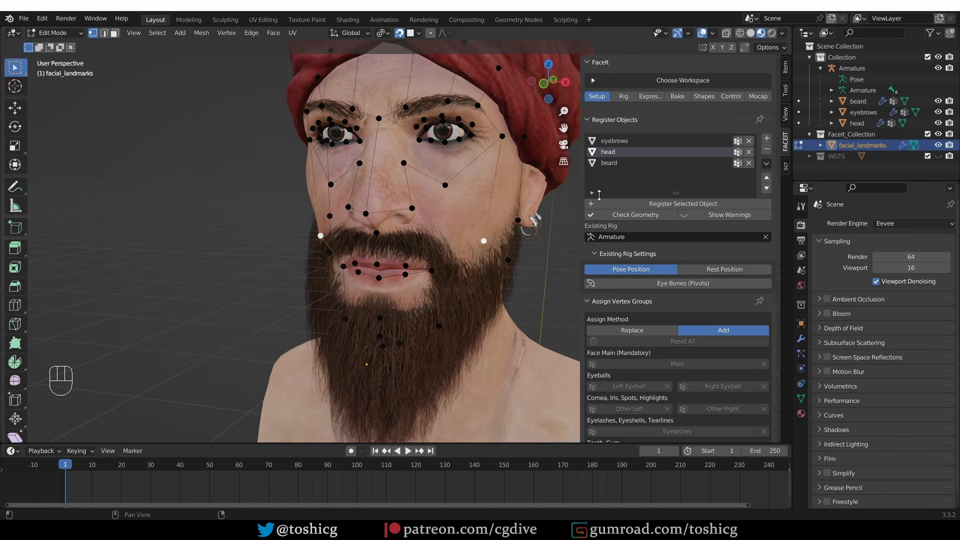
{"action": "left_click", "coordinate": [624, 96]}
{"action": "left_click", "coordinate": [681, 267]}
{"action": "left_click", "coordinate": [683, 295]}
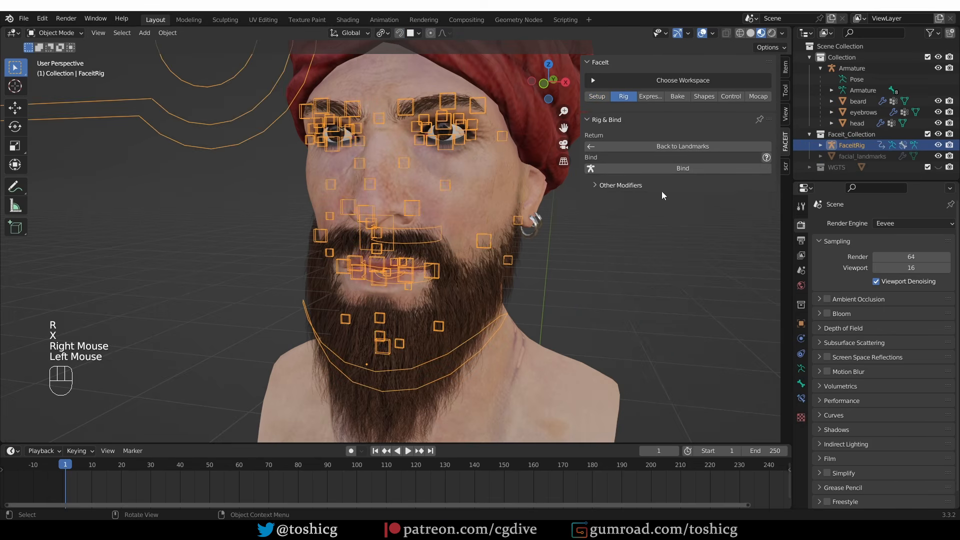
{"action": "left_click", "coordinate": [671, 168]}
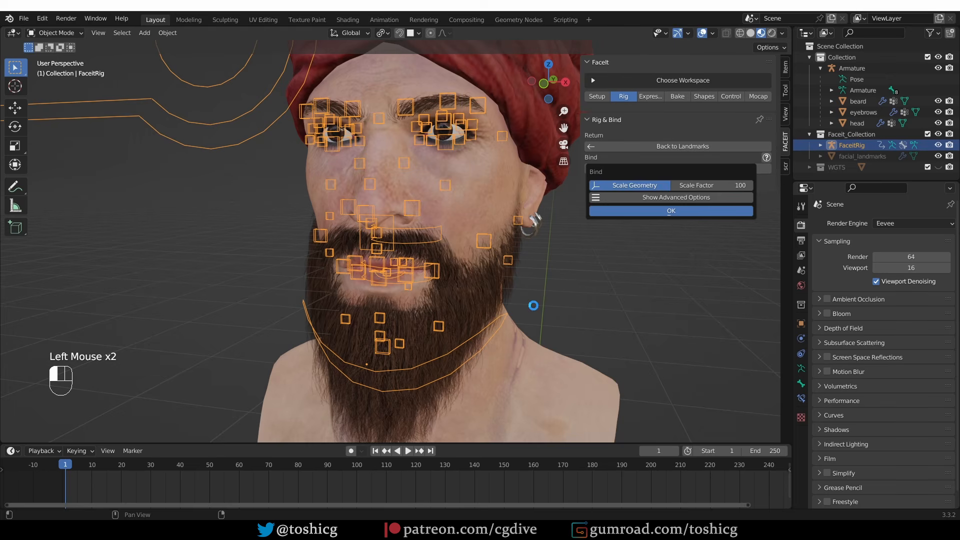
Switch the rig to Pose Mode and test rotating the jaw master control, cancelling the rotation
{"action": "left_click", "coordinate": [67, 33]}
{"action": "left_click", "coordinate": [65, 69]}
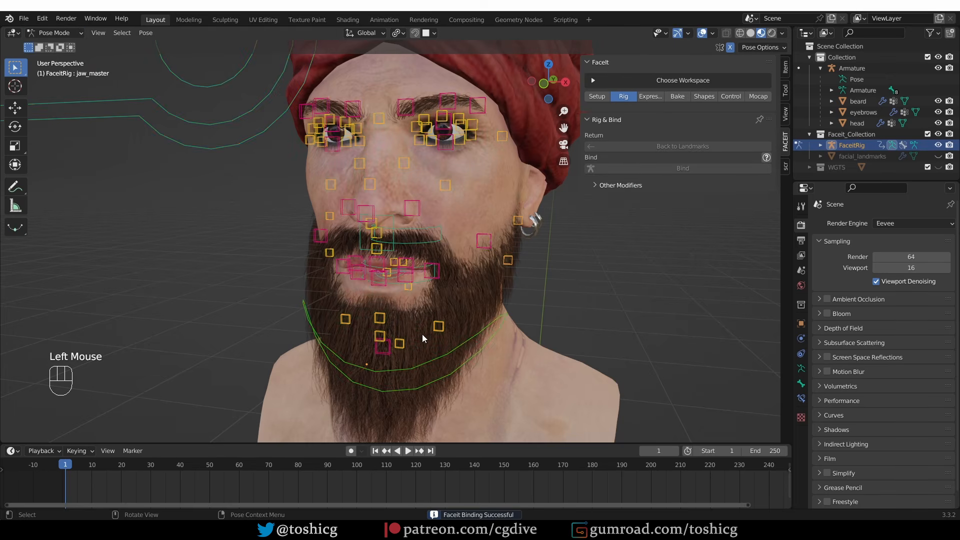
{"action": "left_click", "coordinate": [421, 336]}
{"action": "middle_click_drag", "start_coordinate": [421, 336], "coordinate": [395, 361]}
{"action": "key", "text": "r"}
{"action": "right_click", "coordinate": [424, 407]}
{"action": "middle_click_drag", "start_coordinate": [345, 300], "coordinate": [427, 278]}
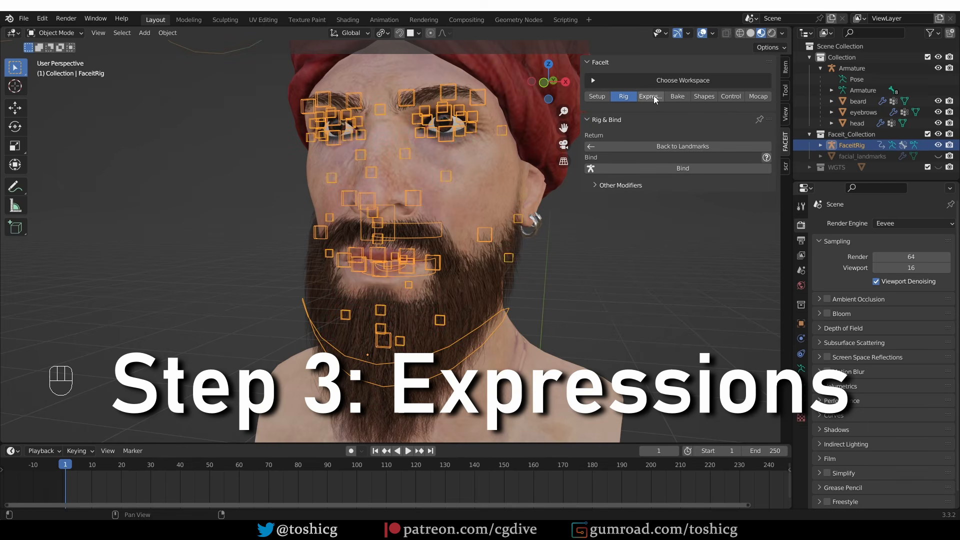
Load the ARKit Faceit expressions using Append, Auto Scale on XYZ and Scale Eye Dimensions
{"action": "left_click", "coordinate": [651, 96]}
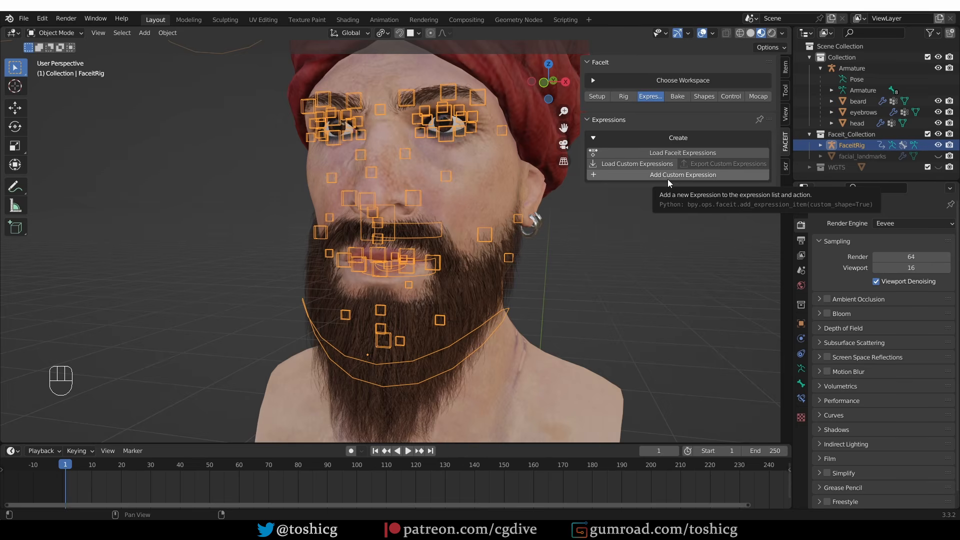
{"action": "left_click", "coordinate": [677, 151]}
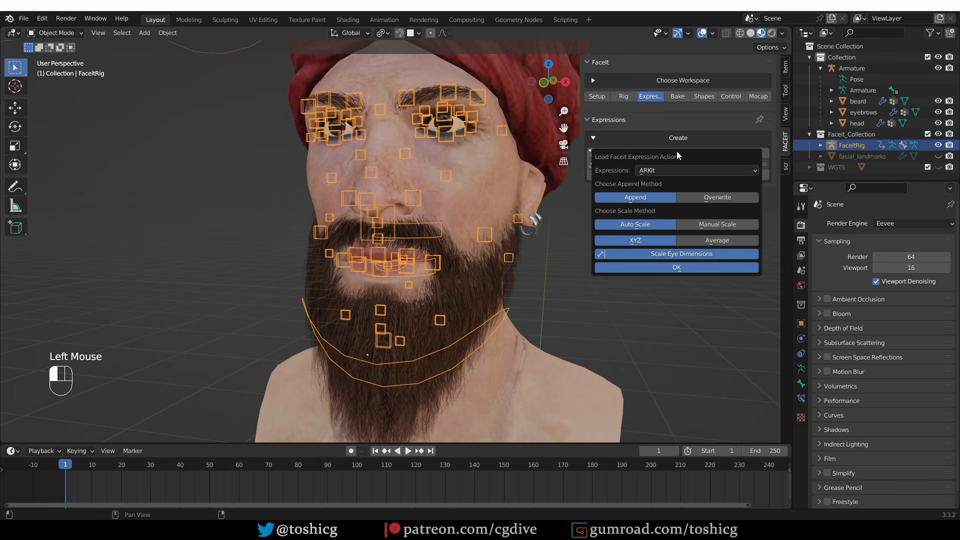
{"action": "left_click", "coordinate": [658, 171]}
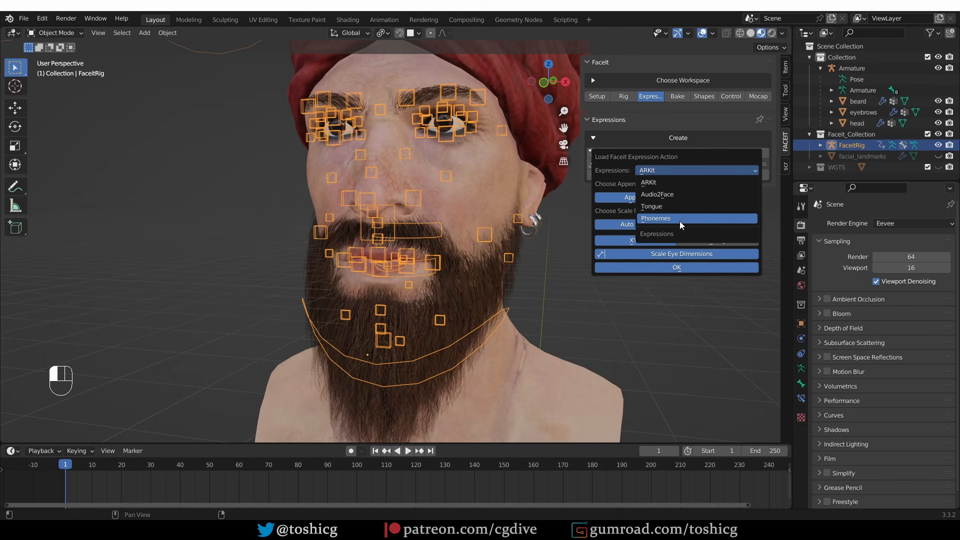
{"action": "left_click", "coordinate": [667, 183]}
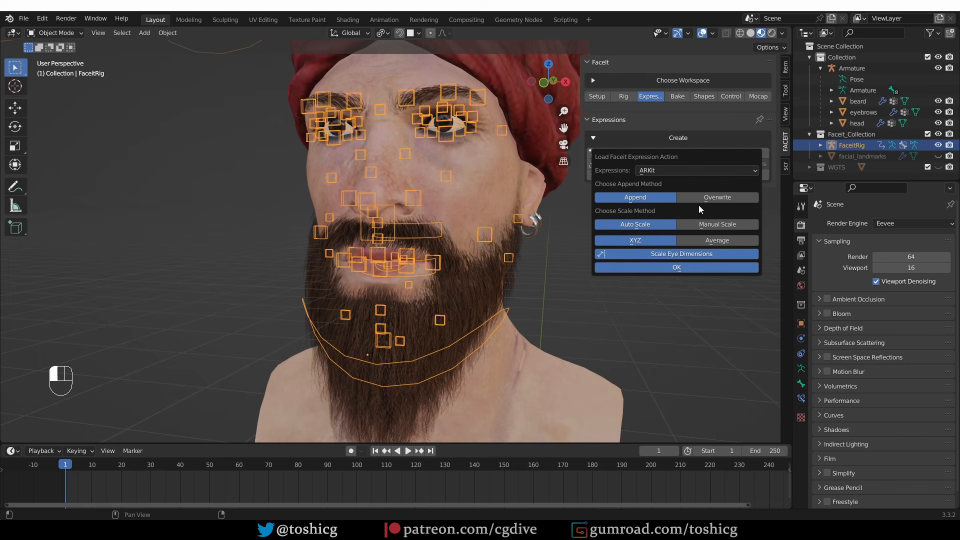
{"action": "left_click", "coordinate": [662, 170]}
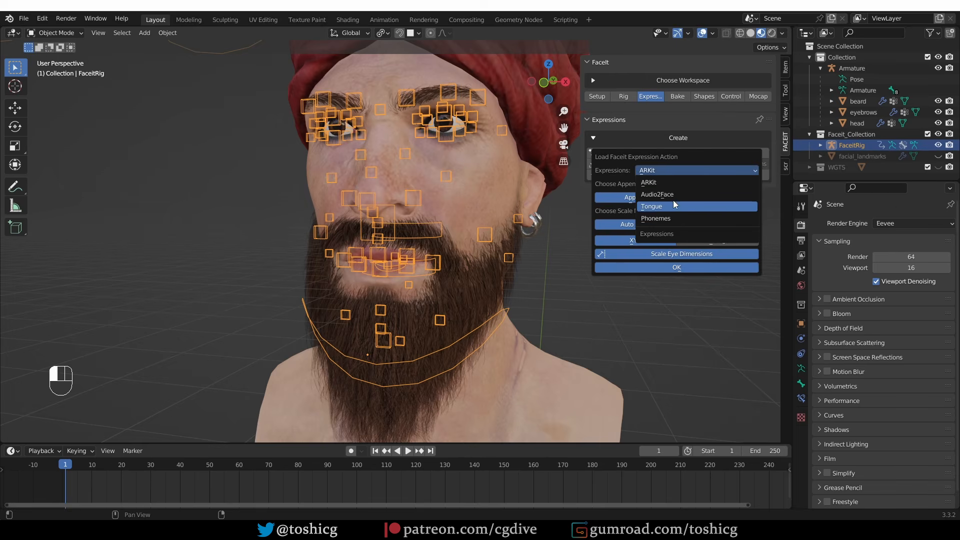
{"action": "left_click", "coordinate": [661, 182]}
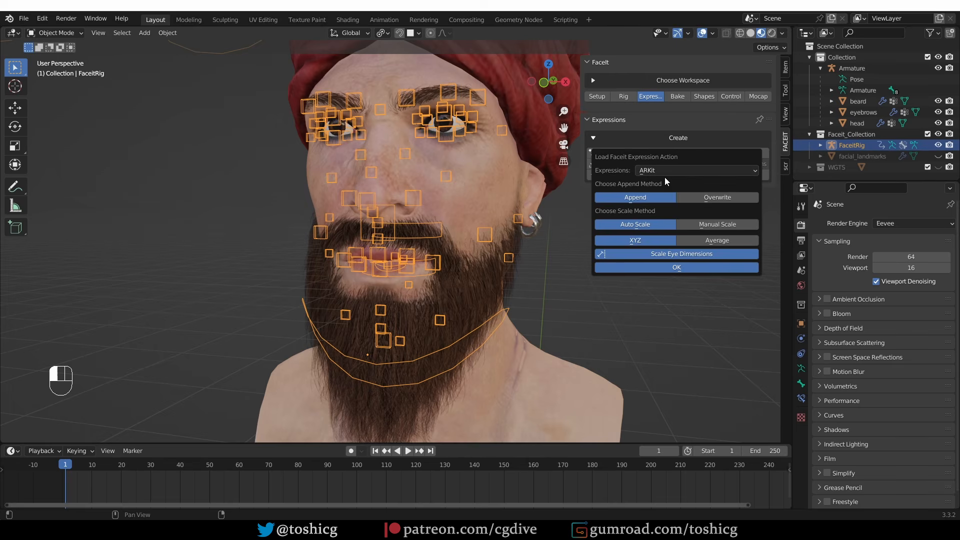
{"action": "left_click", "coordinate": [669, 267]}
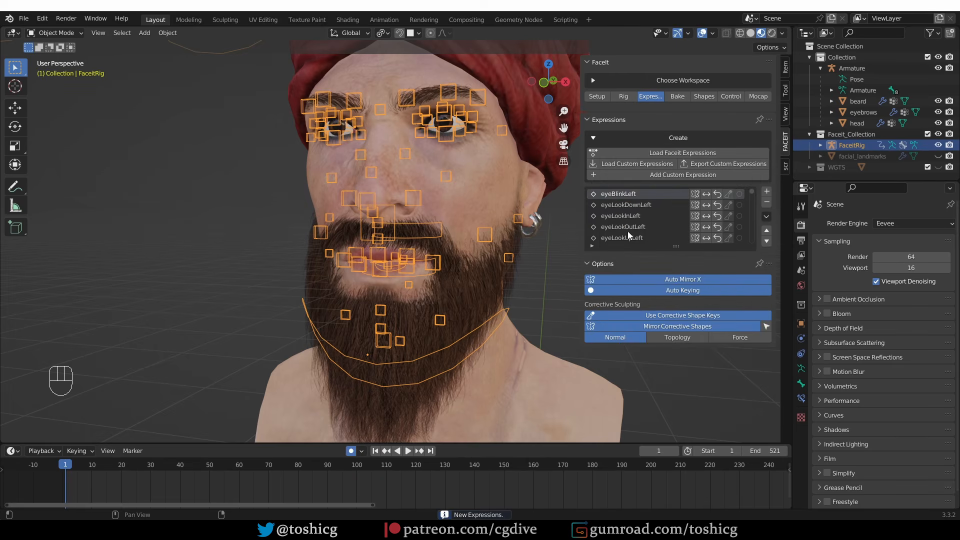
Try to append the Audio2Face expressions to the loaded expression list
{"action": "left_click", "coordinate": [658, 154]}
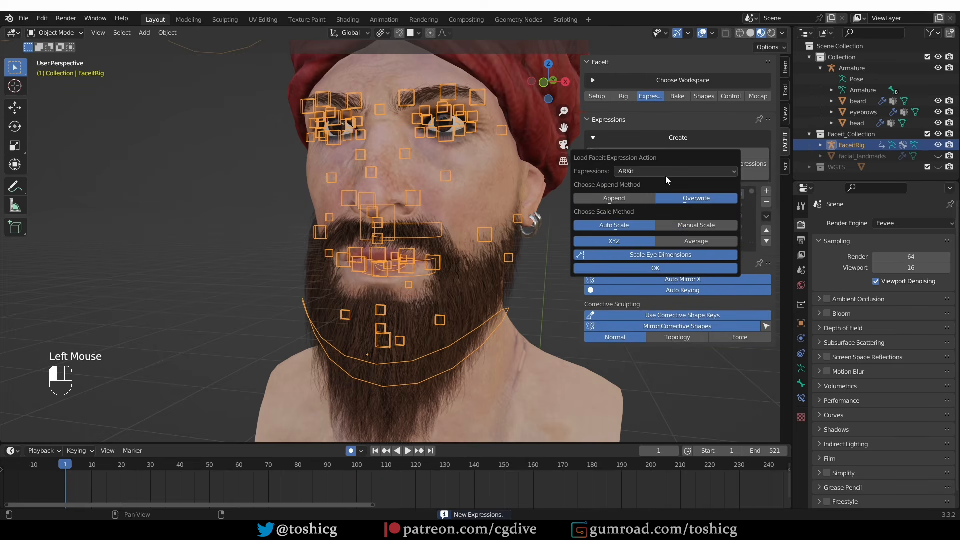
{"action": "left_click", "coordinate": [613, 199]}
{"action": "left_click", "coordinate": [639, 171]}
{"action": "left_click", "coordinate": [651, 208]}
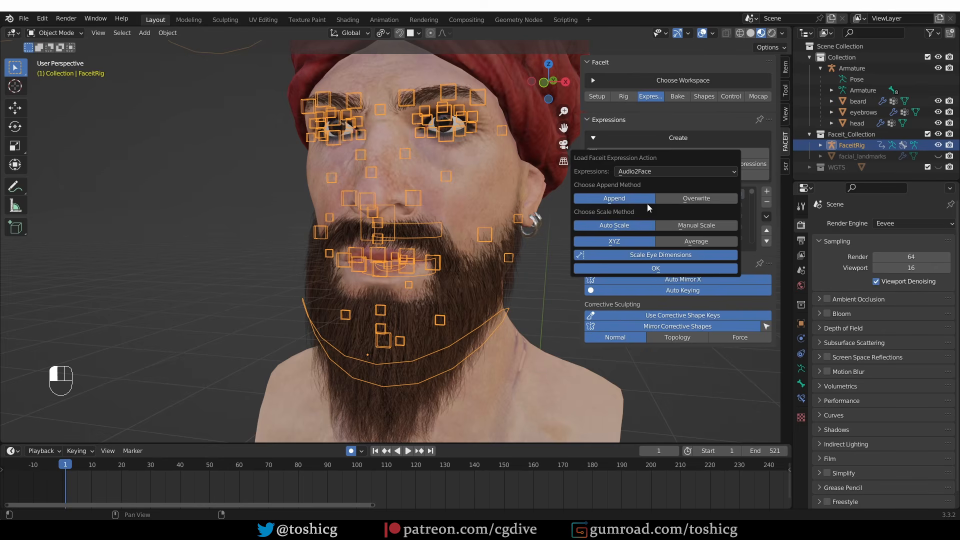
{"action": "key", "text": "Return"}
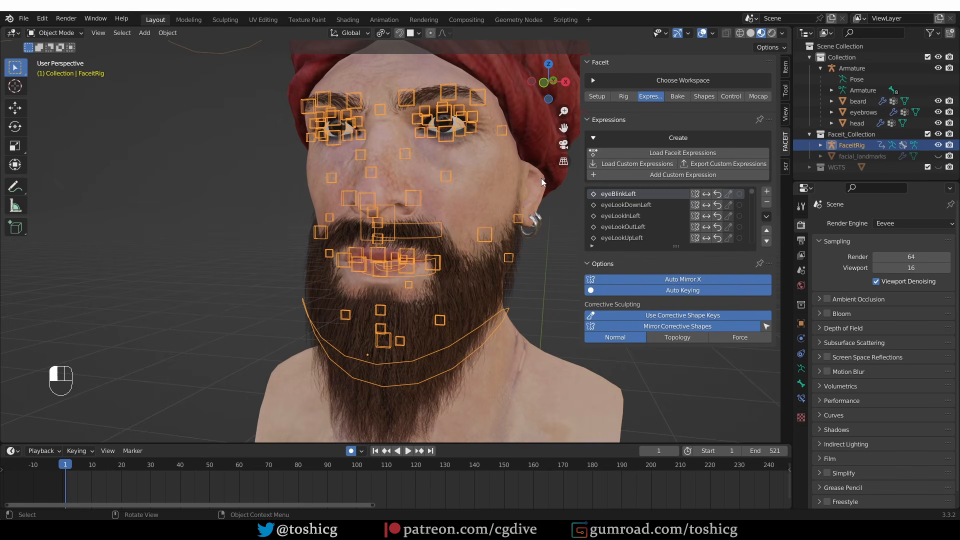
Preview the eyeLookDownLeft, eyeLookInLeft and eyeLookOutLeft expressions and examine how the eyes and the earring behave
{"action": "middle_click_drag", "start_coordinate": [462, 195], "coordinate": [469, 194]}
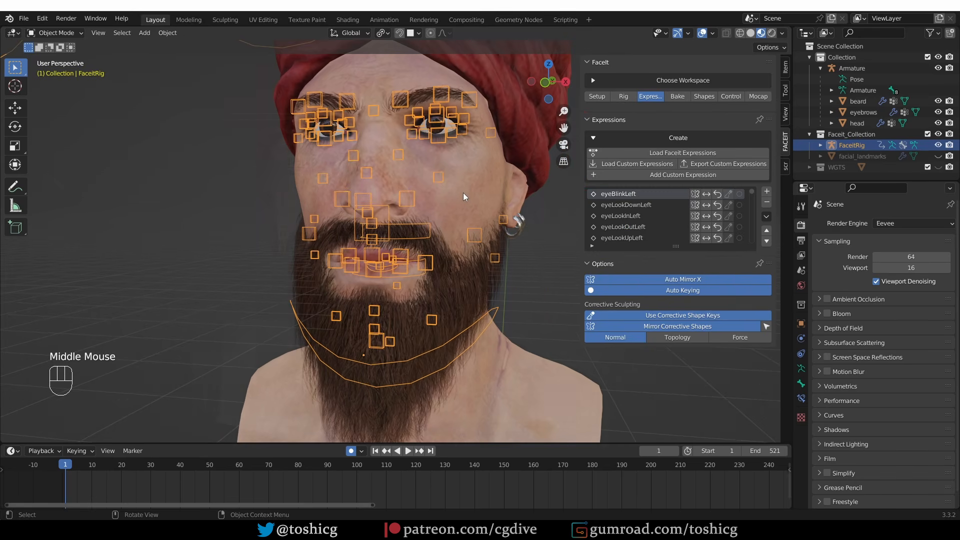
{"action": "scroll", "coordinate": [464, 197], "scroll_direction": "down", "scroll_amount": 3}
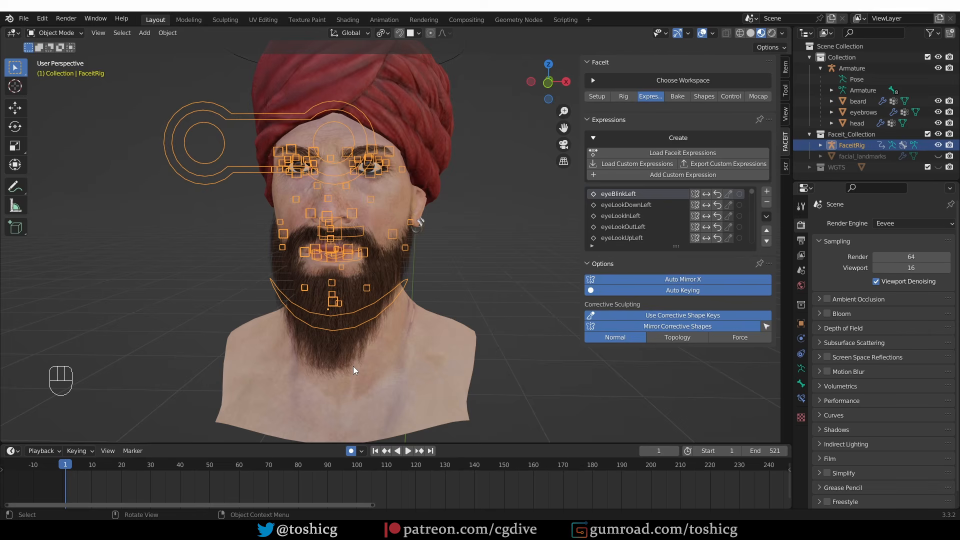
{"action": "left_click", "coordinate": [658, 205]}
{"action": "left_click", "coordinate": [657, 216]}
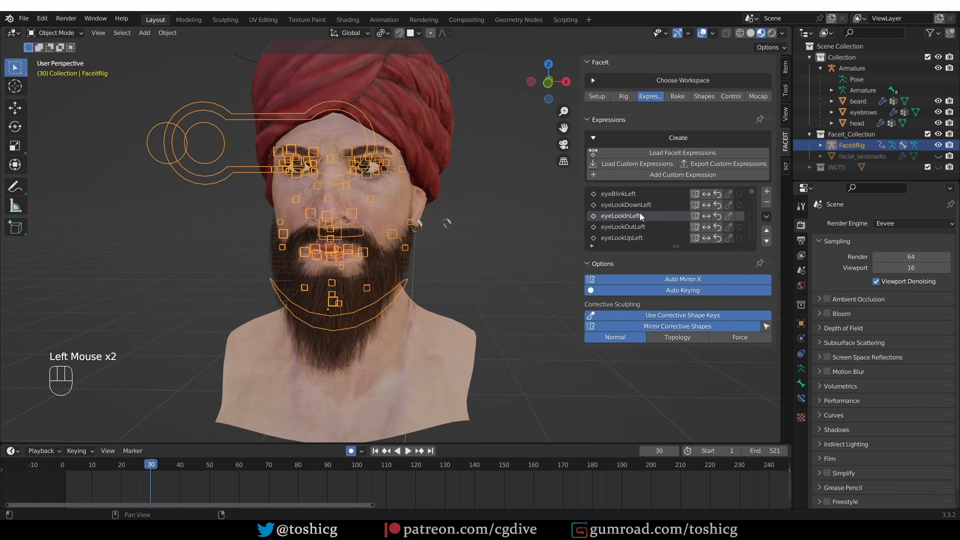
{"action": "left_click", "coordinate": [650, 227]}
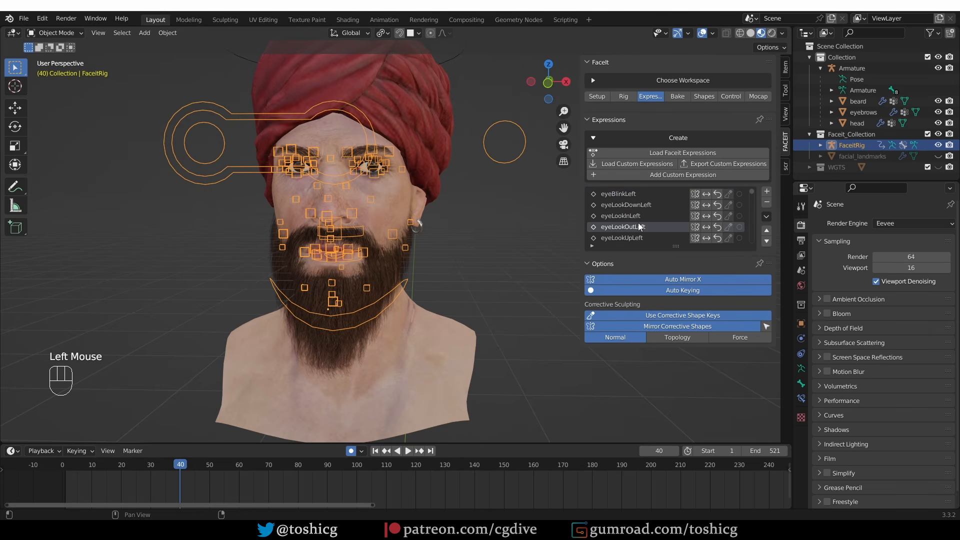
{"action": "left_click", "coordinate": [652, 226]}
{"action": "left_click", "coordinate": [652, 216]}
{"action": "middle_click_drag", "start_coordinate": [487, 222], "coordinate": [461, 222]}
{"action": "scroll", "coordinate": [461, 222], "scroll_direction": "up", "scroll_amount": 2}
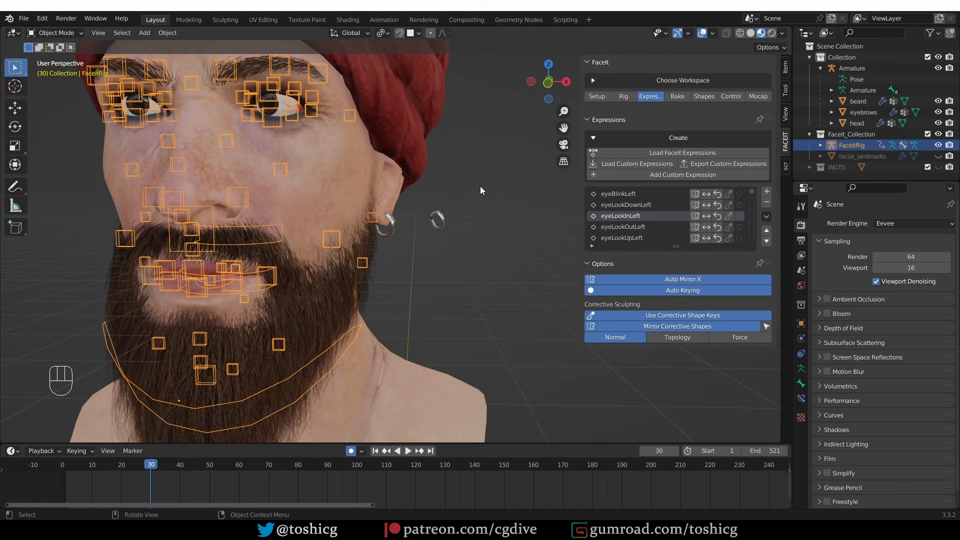
Inspect the vertices in the head's Faceit eye groups and remove the faceit_left_eyes_other vertex group from the head
{"action": "left_click", "coordinate": [597, 97]}
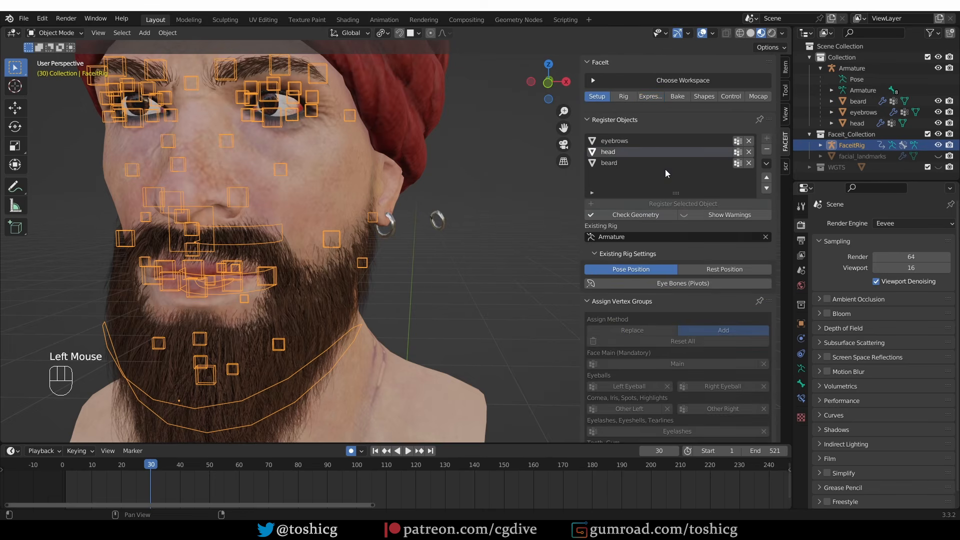
{"action": "left_click", "coordinate": [737, 163]}
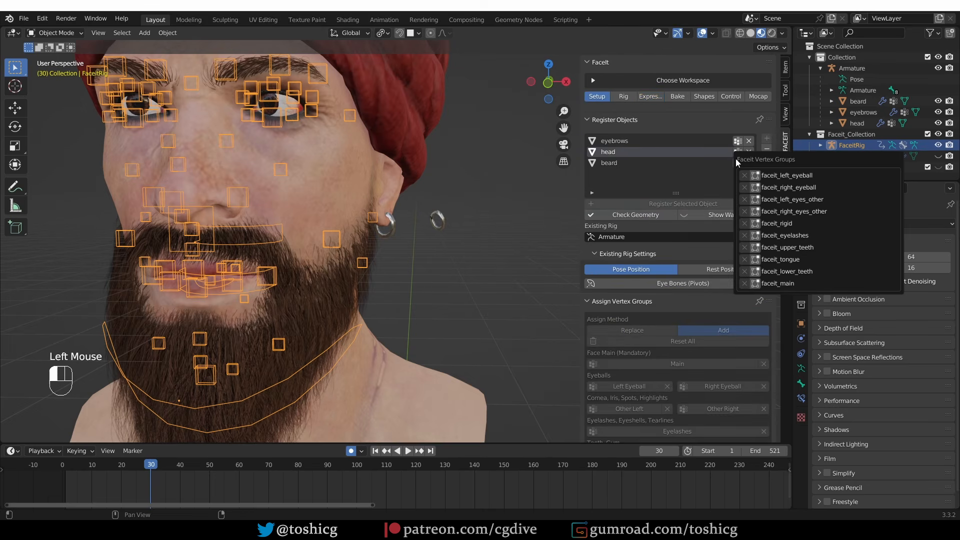
{"action": "left_click", "coordinate": [756, 176]}
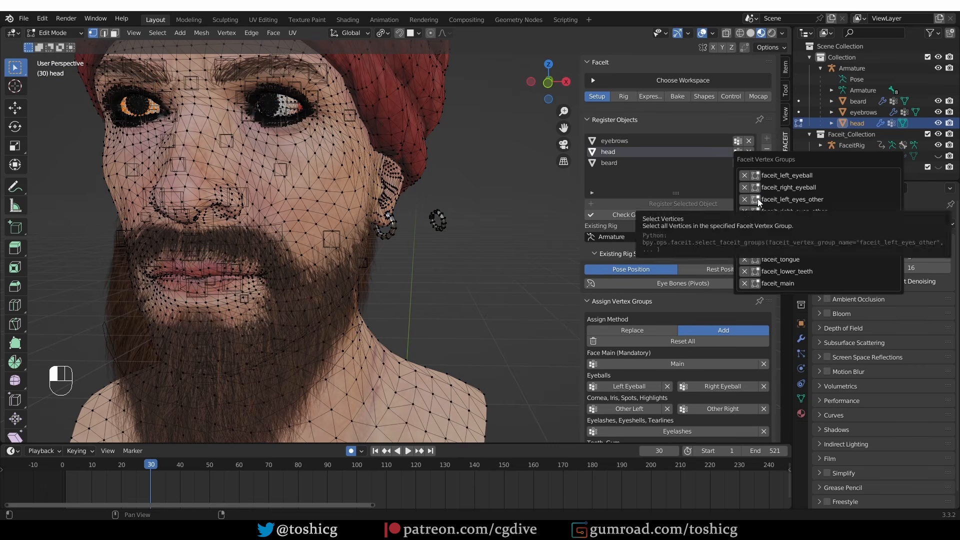
{"action": "left_click", "coordinate": [758, 199]}
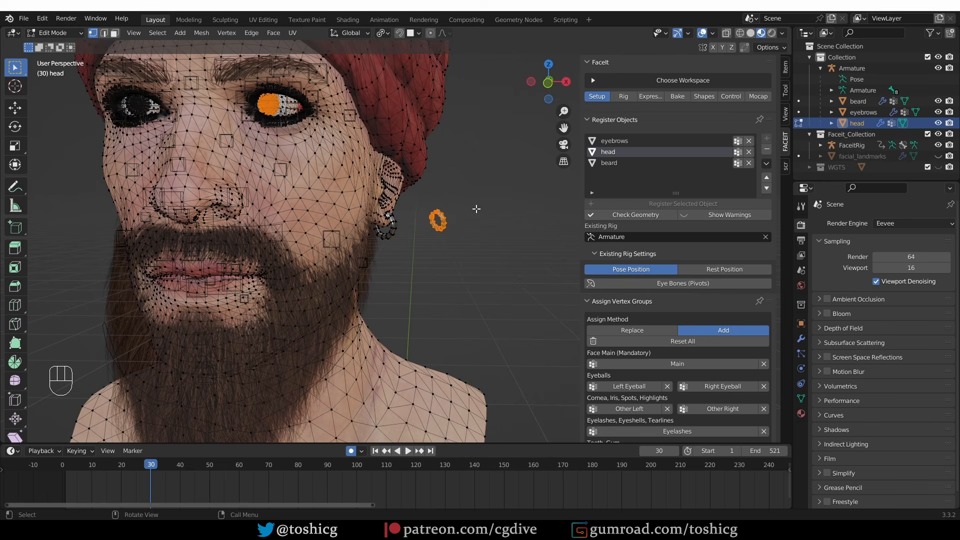
{"action": "left_click", "coordinate": [737, 152]}
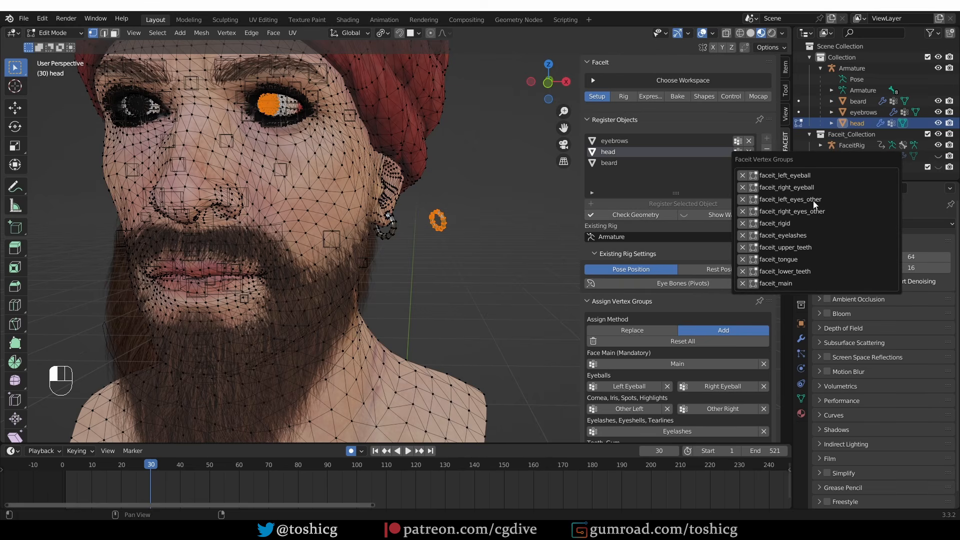
{"action": "left_click", "coordinate": [743, 200]}
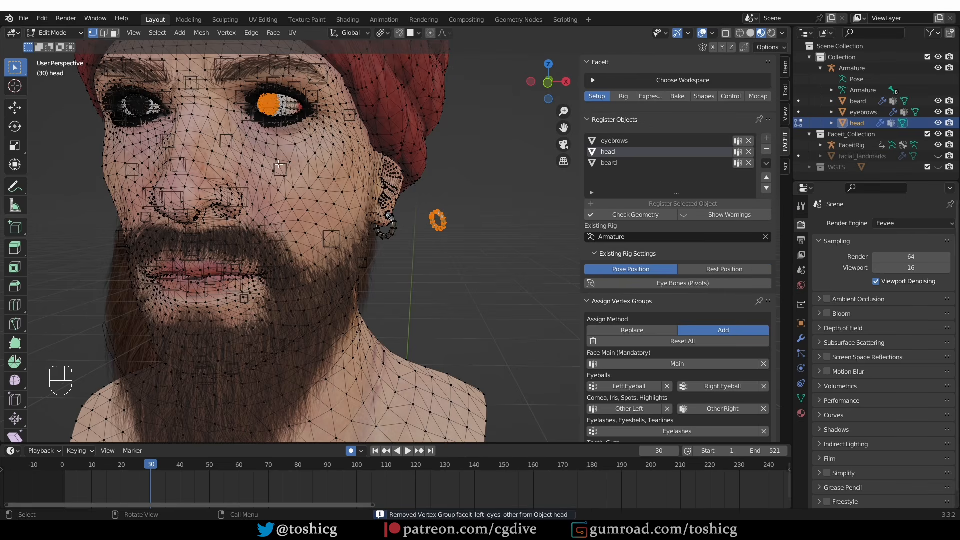
Deselect the linked earring geometry and assign the remaining eye vertices to the Other Left group with the Replace method
{"action": "scroll", "coordinate": [443, 216], "scroll_direction": "up", "scroll_amount": 2}
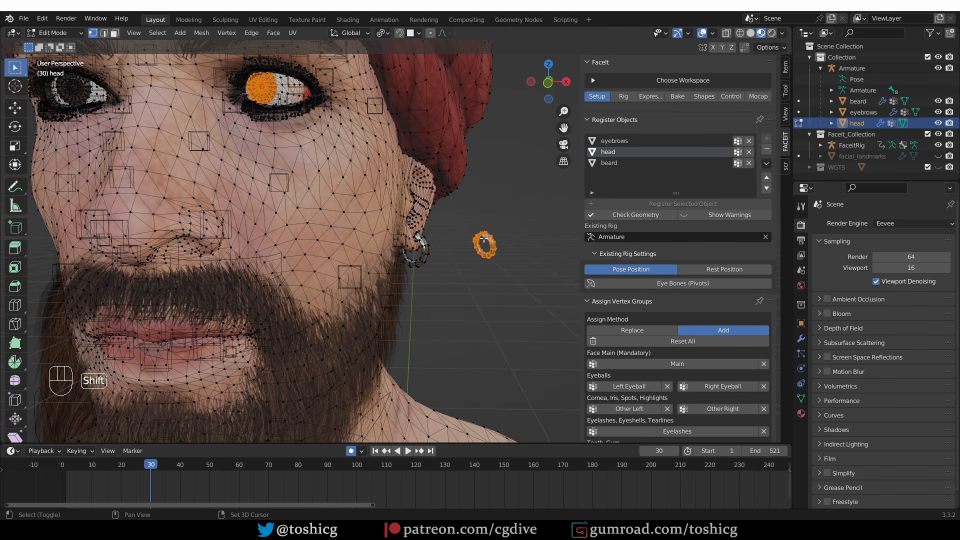
{"action": "key", "text": "shift+l"}
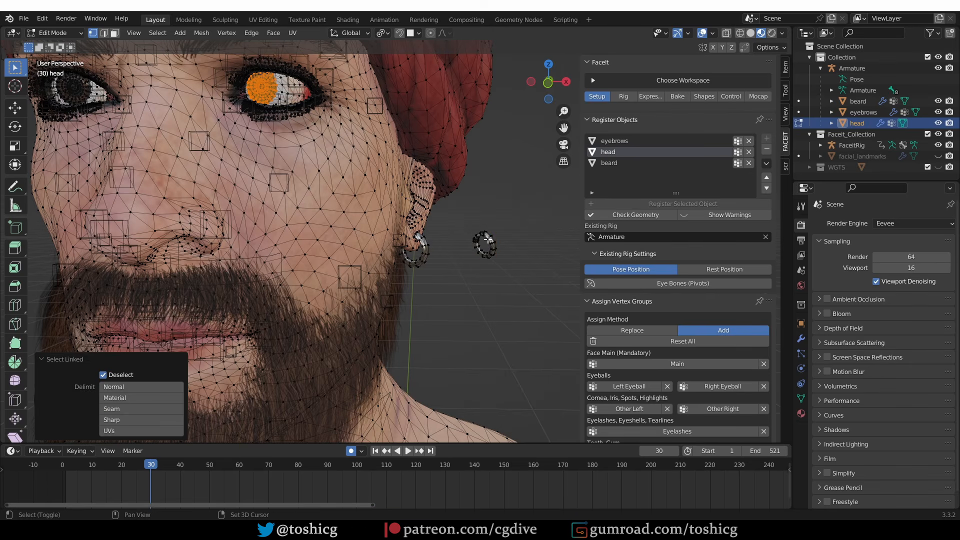
{"action": "left_click", "coordinate": [645, 328]}
{"action": "scroll", "coordinate": [646, 326], "scroll_direction": "down", "scroll_amount": 2}
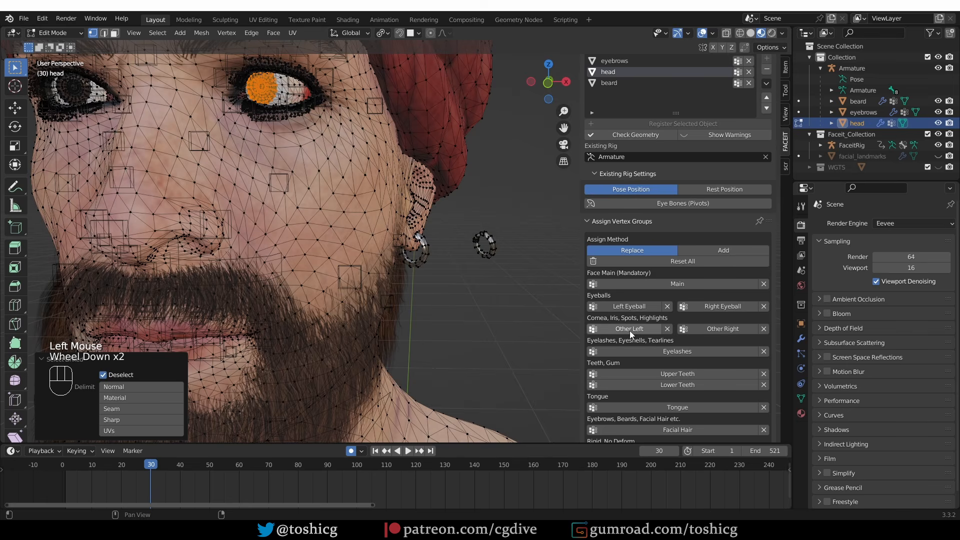
{"action": "left_click", "coordinate": [632, 329]}
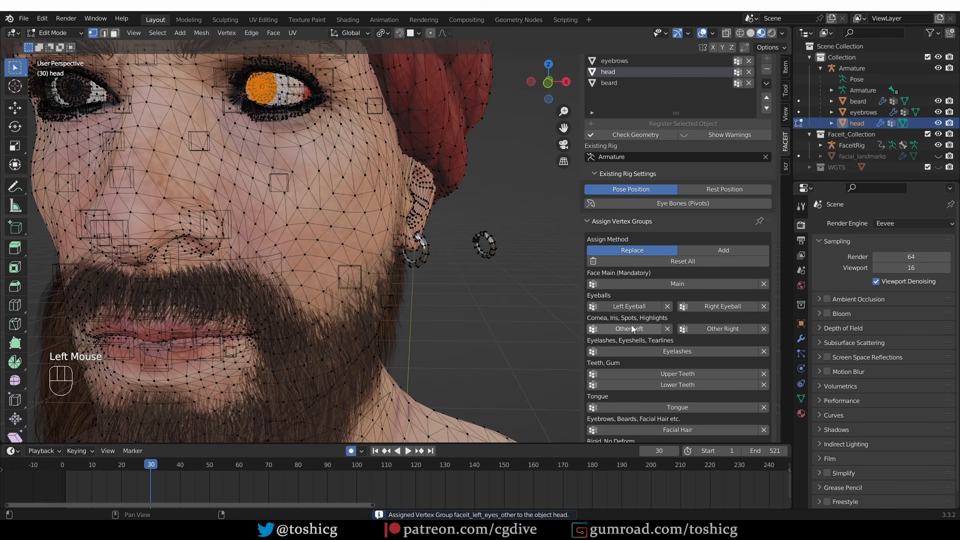
Return to Object Mode and bind the Faceit rig again with Scale Geometry at a factor of 100
{"action": "scroll", "coordinate": [640, 190], "scroll_direction": "up", "scroll_amount": 2}
{"action": "left_click", "coordinate": [623, 97]}
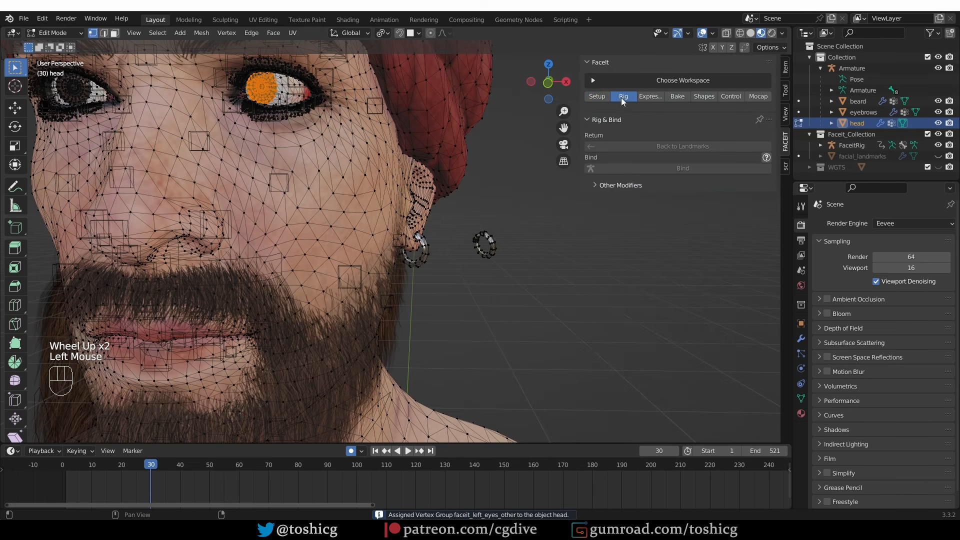
{"action": "left_click_drag", "start_coordinate": [52, 33], "coordinate": [46, 40]}
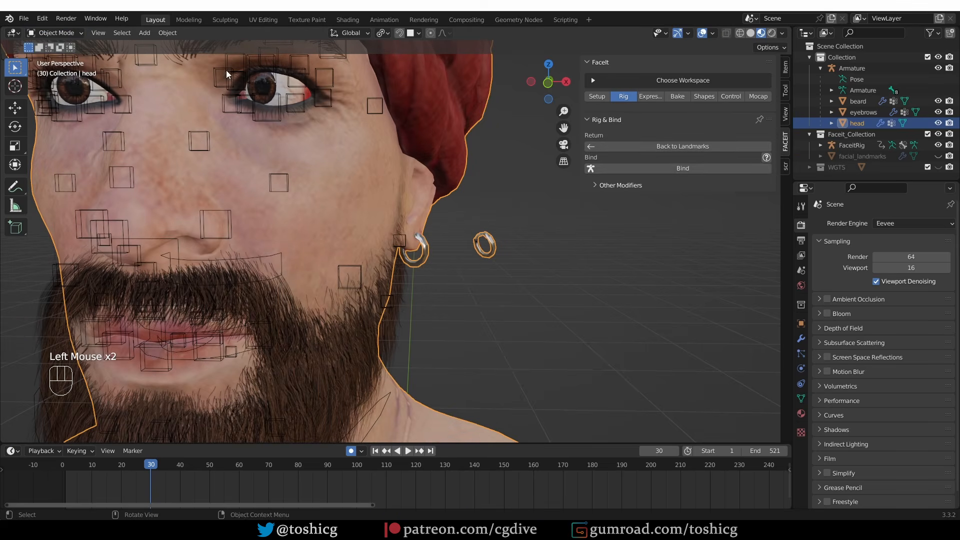
{"action": "left_click", "coordinate": [683, 168]}
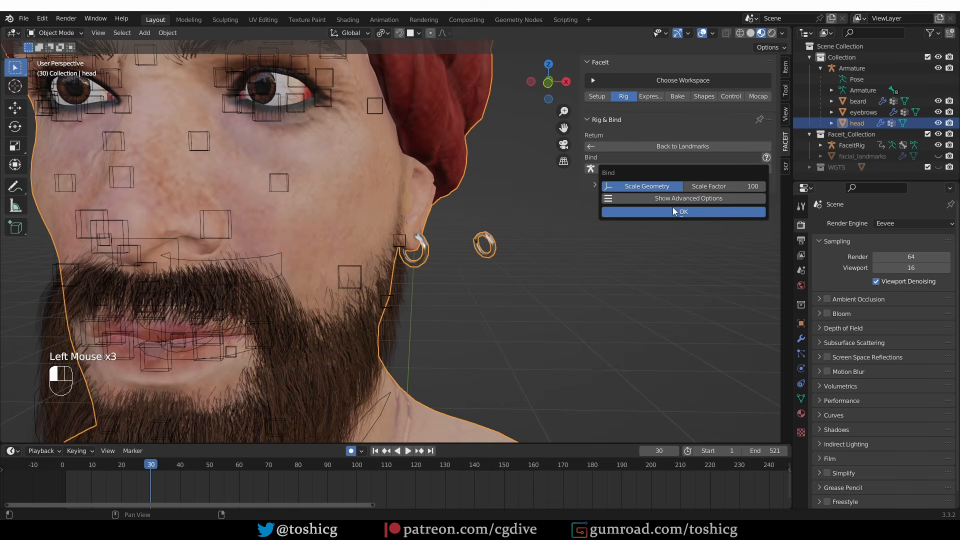
{"action": "key", "text": "Return"}
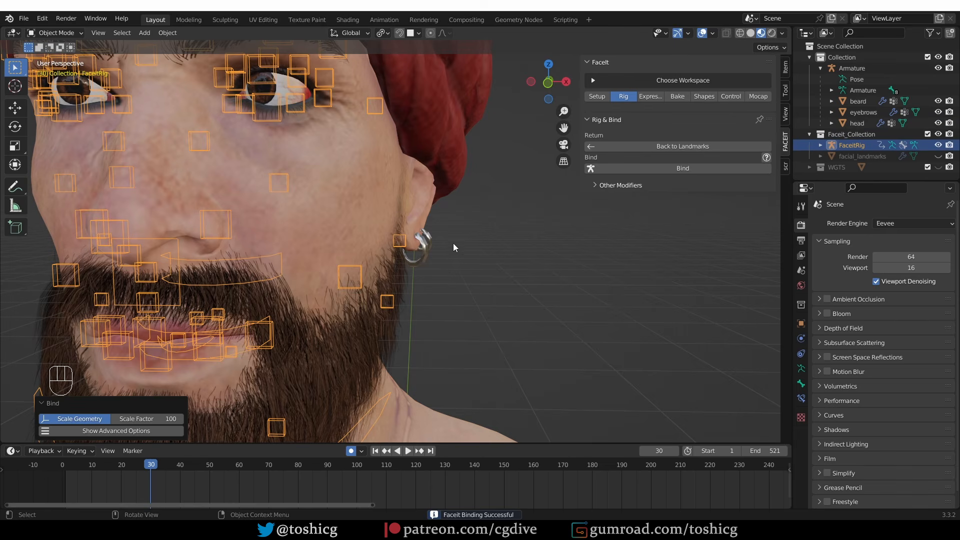
Preview the eyeBlinkLeft expression, examine the eyelid closure up close, and consult eyeBlinkLeft in Apple's ARKit blend shape documentation
{"action": "left_click", "coordinate": [648, 97]}
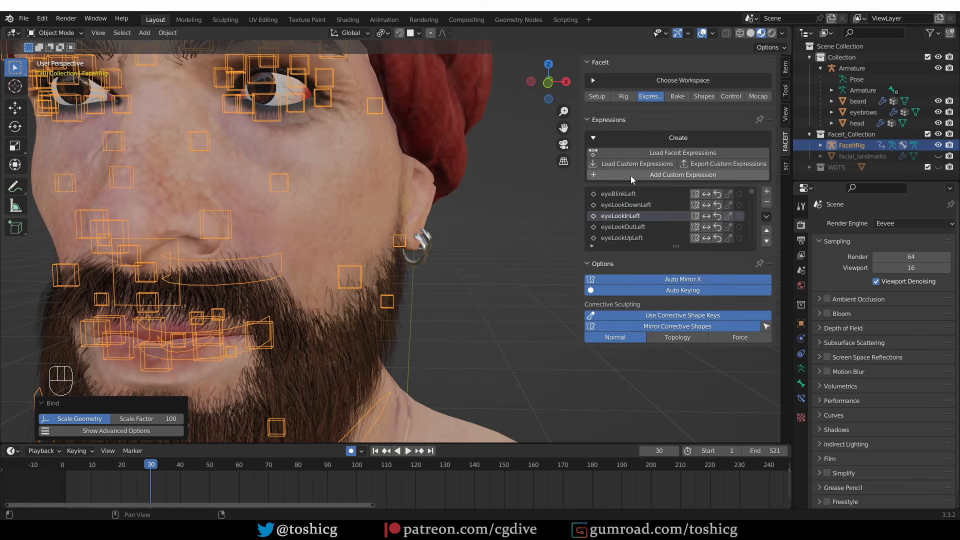
{"action": "double_click", "coordinate": [630, 215]}
{"action": "left_click", "coordinate": [626, 193]}
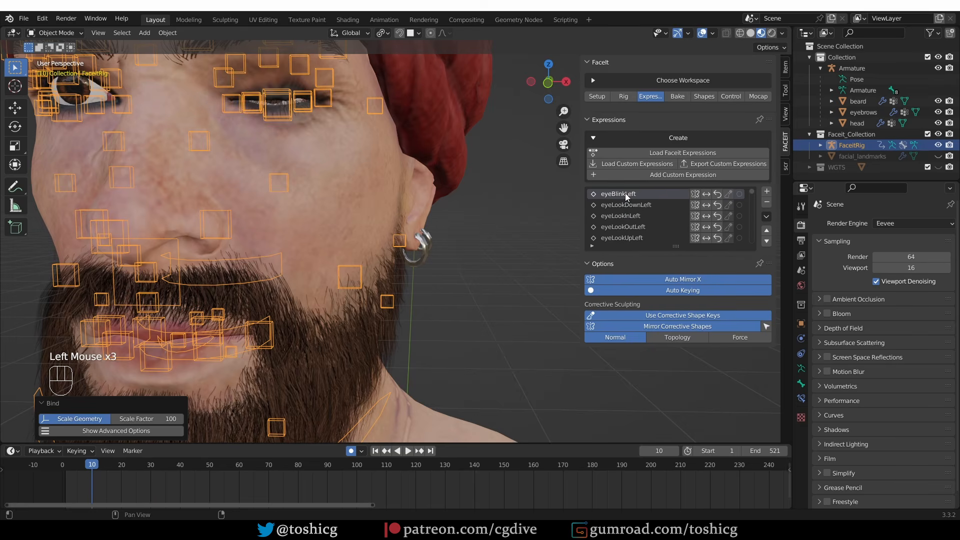
{"action": "scroll", "coordinate": [297, 136], "scroll_direction": "up", "scroll_amount": 3}
{"action": "middle_click_drag", "start_coordinate": [289, 94], "coordinate": [262, 163]}
{"action": "scroll", "coordinate": [262, 163], "scroll_direction": "up", "scroll_amount": 1}
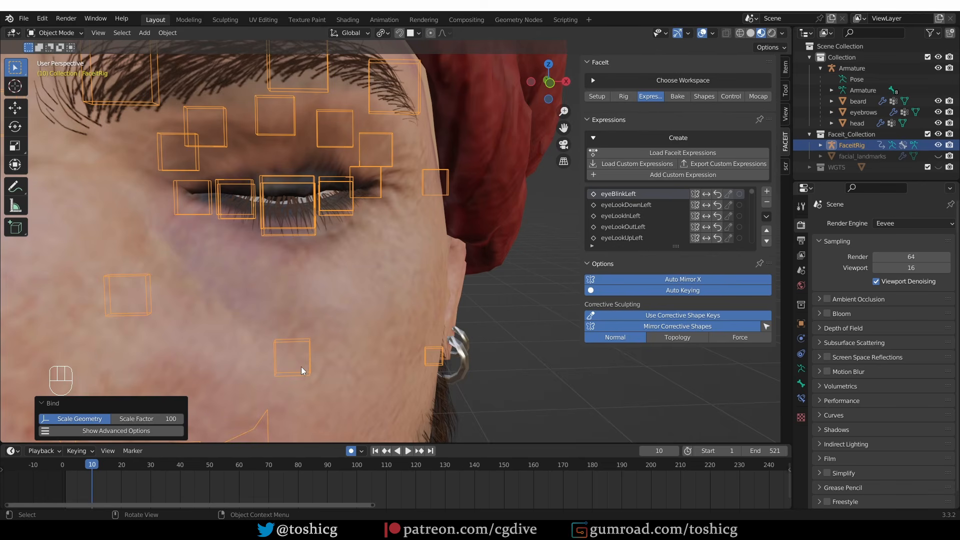
{"action": "middle_click_drag", "start_coordinate": [300, 367], "coordinate": [289, 264]}
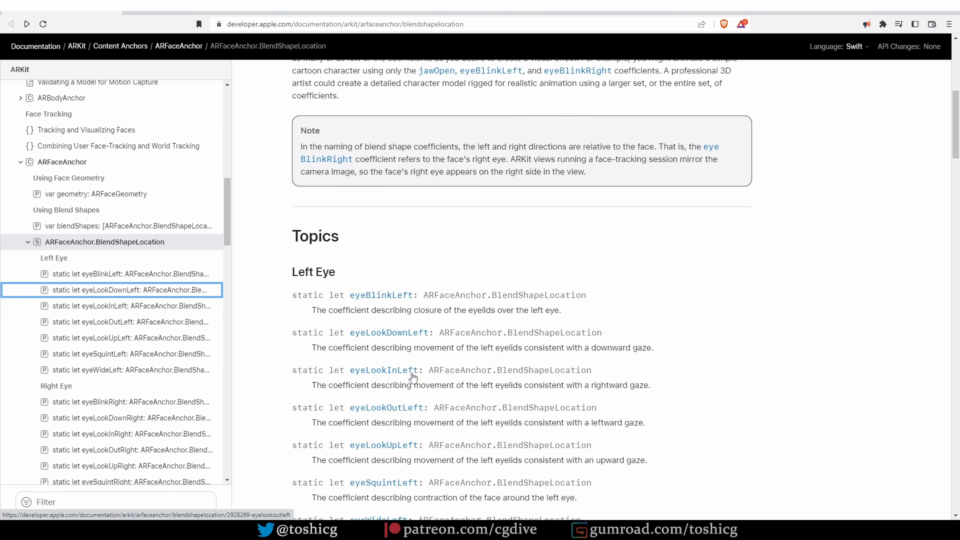
{"action": "left_click", "coordinate": [388, 299]}
{"action": "scroll", "coordinate": [463, 312], "scroll_direction": "down", "scroll_amount": 4}
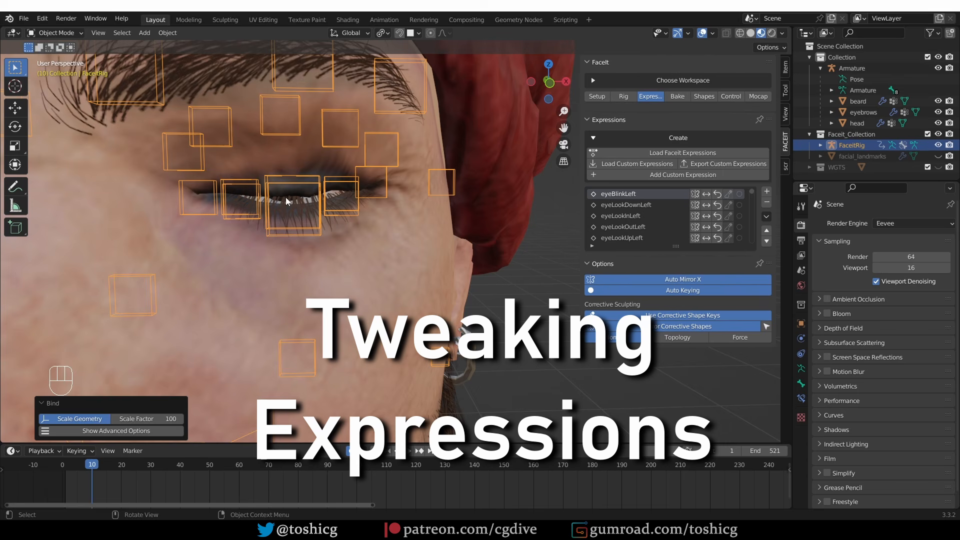
Back in Blender, put the rig in Pose Mode and lower the left eye's middle upper-lid control by about 0.0024 m
{"action": "left_click", "coordinate": [70, 33]}
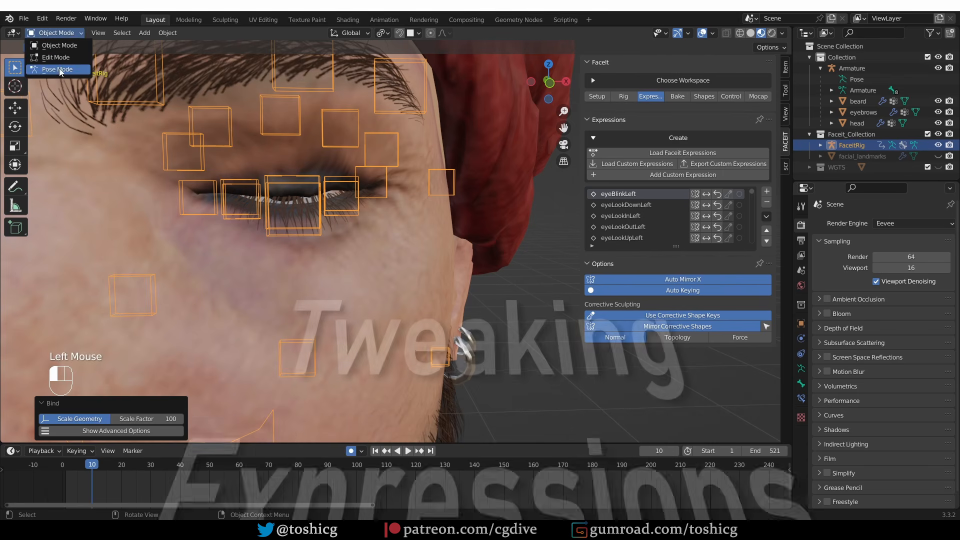
{"action": "left_click", "coordinate": [298, 175]}
{"action": "middle_click_drag", "start_coordinate": [326, 229], "coordinate": [328, 236]}
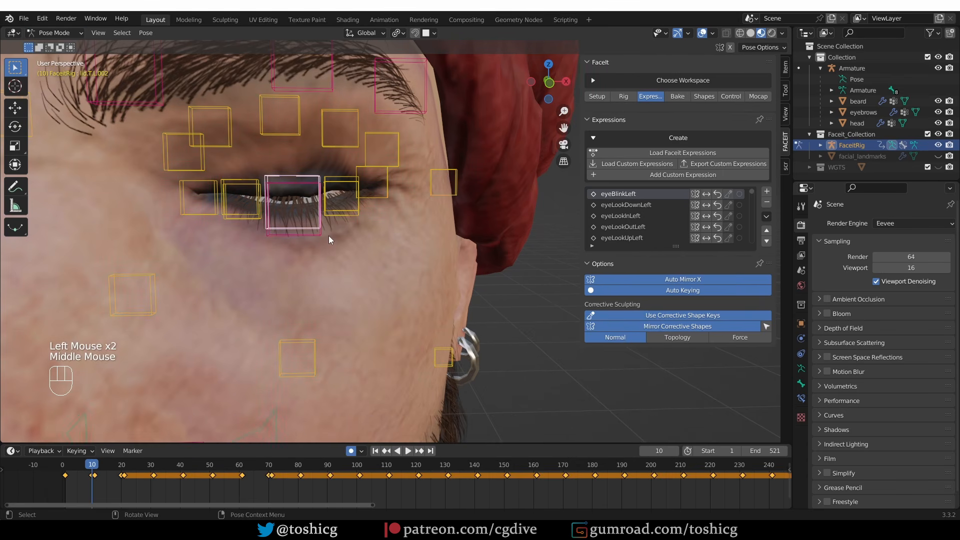
{"action": "key", "text": "g"}
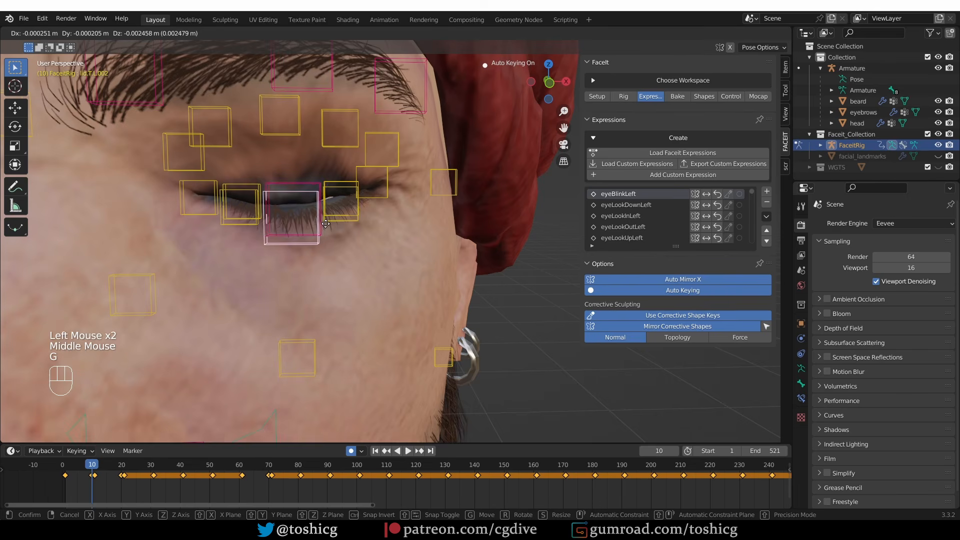
{"action": "left_click", "coordinate": [329, 224]}
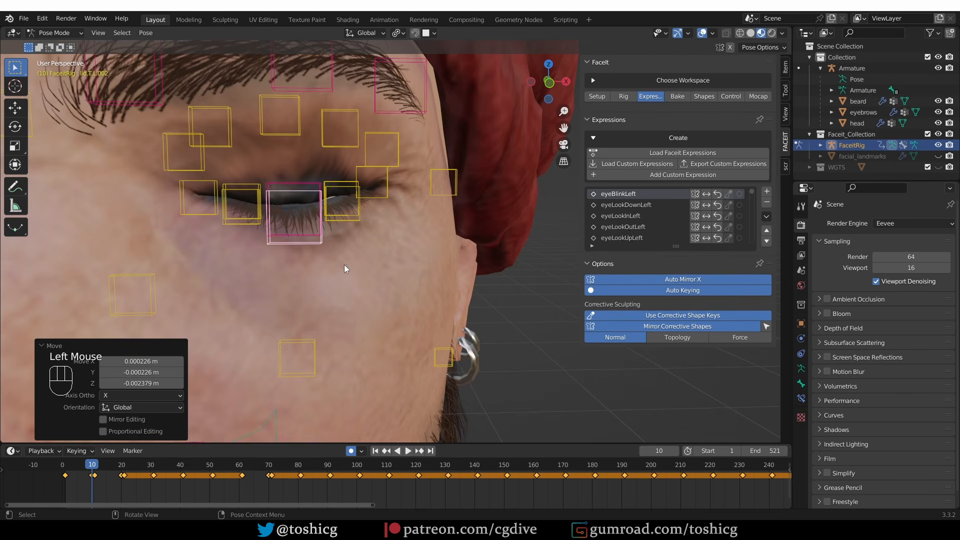
Move the left eye's outer upper-lid control down by about 0.0008 m and slightly outward to close the eyelid gap
{"action": "scroll", "coordinate": [335, 200], "scroll_direction": "up", "scroll_amount": 3}
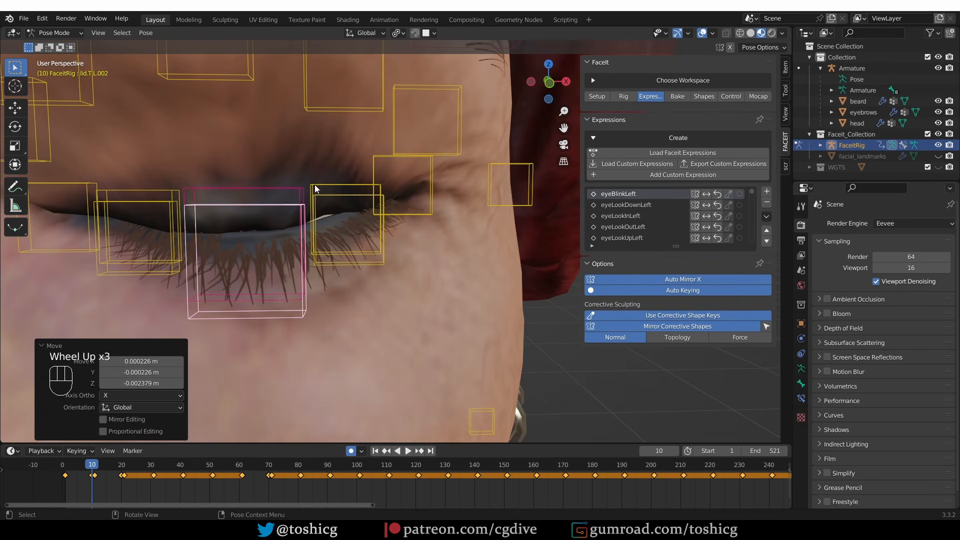
{"action": "left_click", "coordinate": [323, 198]}
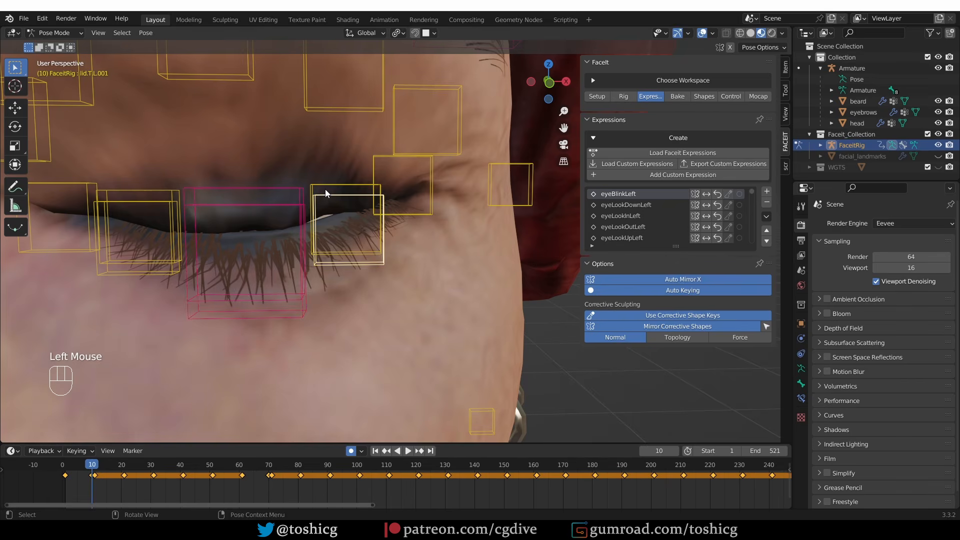
{"action": "key", "text": "g"}
{"action": "left_click", "coordinate": [331, 205]}
{"action": "key", "text": "g"}
{"action": "right_click", "coordinate": [334, 194]}
{"action": "key", "text": "g"}
{"action": "right_click", "coordinate": [339, 195]}
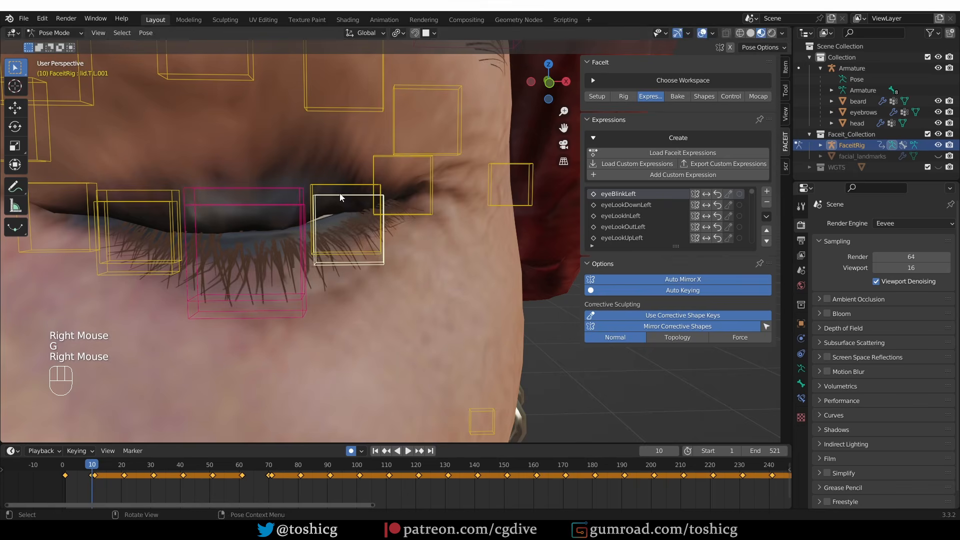
{"action": "key", "text": "g"}
{"action": "left_click", "coordinate": [316, 229]}
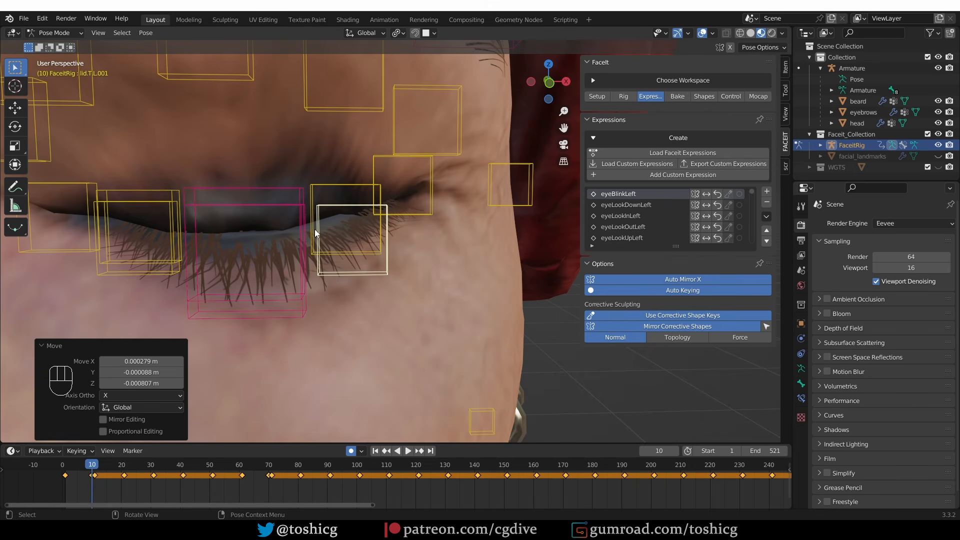
Return to Object Mode, select the head, and add a Faceit corrective shape key to the eyeBlinkLeft expression for sculpting
{"action": "left_click", "coordinate": [55, 33]}
{"action": "left_click", "coordinate": [55, 46]}
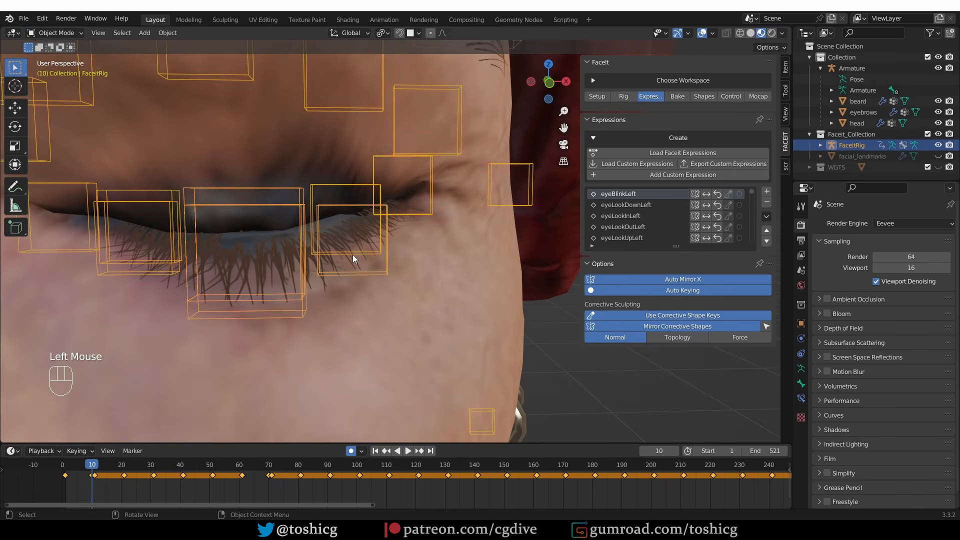
{"action": "scroll", "coordinate": [387, 315], "scroll_direction": "down", "scroll_amount": 1}
{"action": "left_click", "coordinate": [387, 315]}
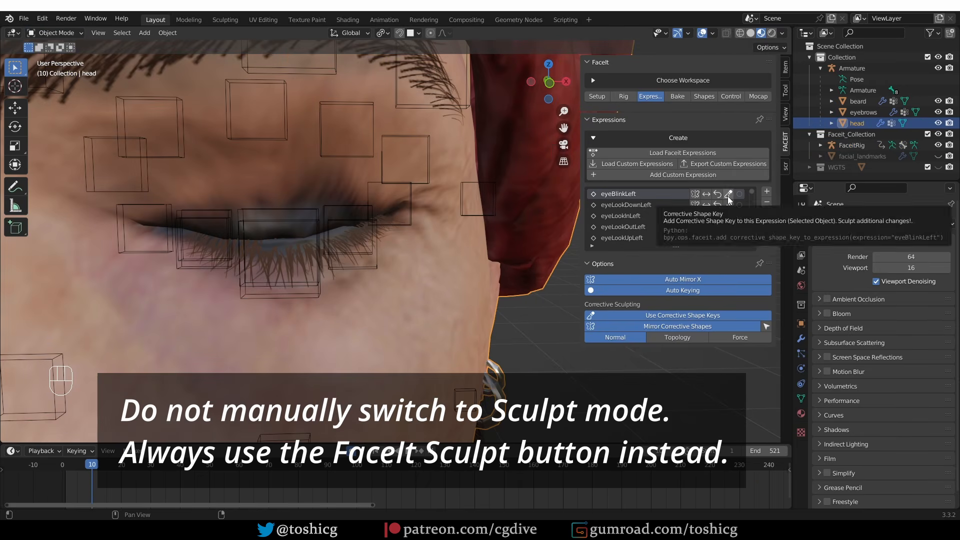
{"action": "left_click", "coordinate": [727, 195]}
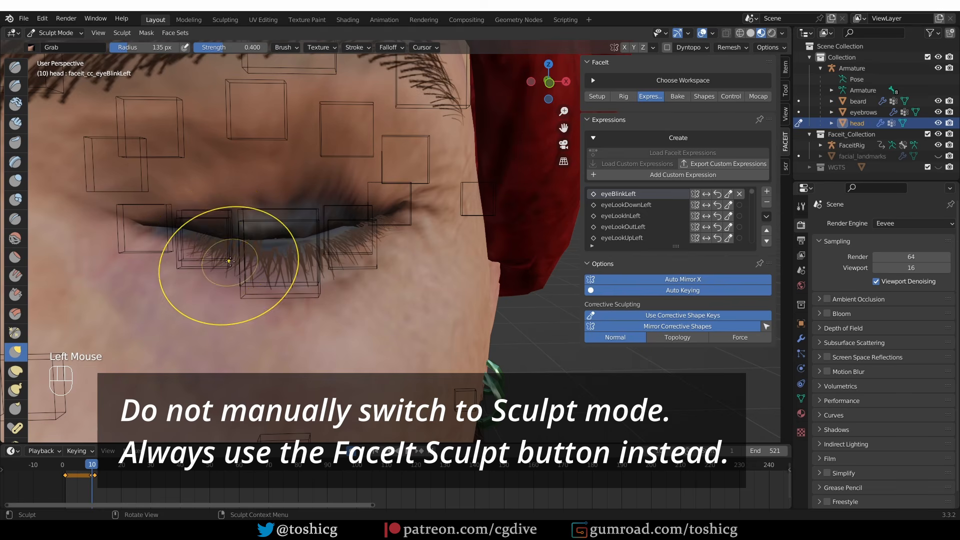
Adjust the closed left eyelid with Grab strokes from the inner corner along the lash line, undoing the unwanted smoothing near the outer corner
{"action": "mouse_move", "coordinate": [184, 226]}
{"action": "left_mouse_down"}
{"action": "mouse_move", "coordinate": [180, 235]}
{"action": "mouse_move", "coordinate": [161, 213]}
{"action": "mouse_move", "coordinate": [145, 221]}
{"action": "left_mouse_up"}
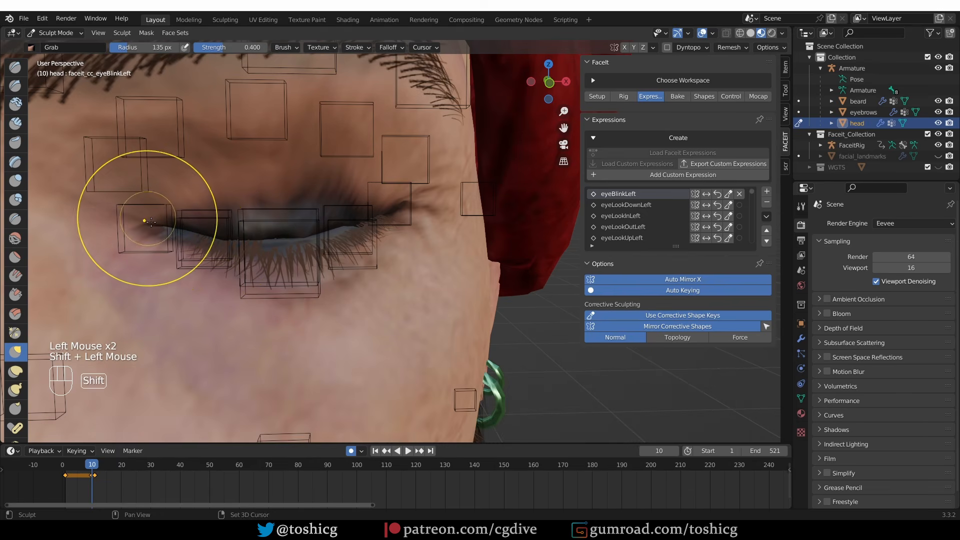
{"action": "left_click_drag", "start_coordinate": [268, 255], "coordinate": [265, 249]}
{"action": "left_click", "coordinate": [266, 249]}
{"action": "scroll", "coordinate": [265, 249], "scroll_direction": "up", "scroll_amount": 2}
{"action": "left_click_drag", "start_coordinate": [278, 230], "coordinate": [280, 225]}
{"action": "left_click_drag", "start_coordinate": [377, 224], "coordinate": [375, 228]}
{"action": "left_click_drag", "start_coordinate": [375, 228], "coordinate": [364, 211], "text": "shift"}
{"action": "key", "text": "ctrl+z"}
{"action": "key", "text": "ctrl+z"}
{"action": "left_click_drag", "start_coordinate": [463, 199], "coordinate": [447, 202], "text": "shift"}
{"action": "key", "text": "ctrl+z"}
Enable Topology auto-masking for the Grab brush and refine the outer half of the closed left eyelid with grab and smooth strokes
{"action": "left_click", "coordinate": [785, 90]}
{"action": "left_click", "coordinate": [680, 351]}
{"action": "left_click_drag", "start_coordinate": [447, 202], "coordinate": [447, 203], "text": "shift"}
{"action": "mouse_move", "coordinate": [433, 205]}
{"action": "left_mouse_down"}
{"action": "mouse_move", "coordinate": [424, 199]}
{"action": "mouse_move", "coordinate": [427, 207]}
{"action": "left_mouse_up"}
{"action": "left_click_drag", "start_coordinate": [370, 225], "coordinate": [365, 218]}
{"action": "left_click_drag", "start_coordinate": [367, 220], "coordinate": [366, 222], "text": "shift"}
{"action": "scroll", "coordinate": [365, 222], "scroll_direction": "down", "scroll_amount": 3}
{"action": "middle_click_drag", "start_coordinate": [396, 275], "coordinate": [381, 254]}
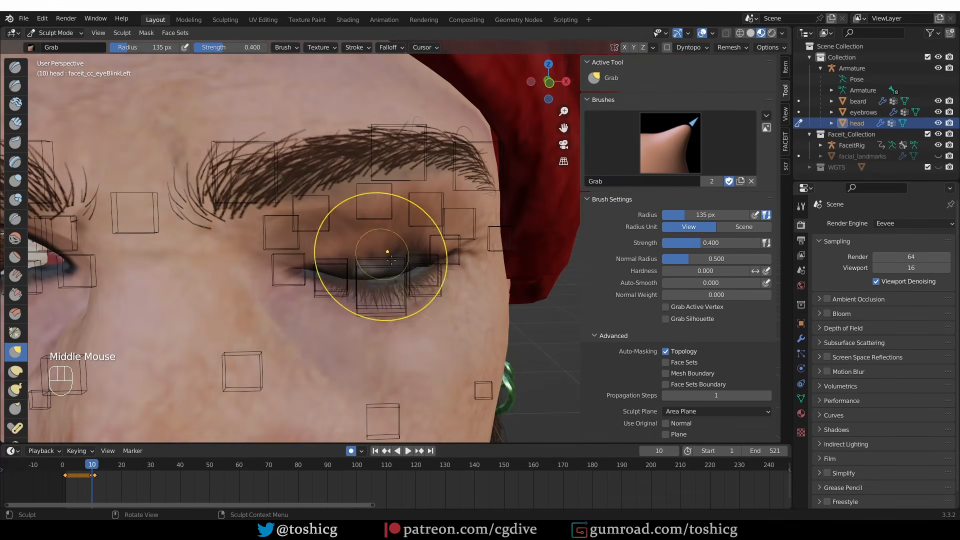
Leave sculpting for Object Mode, mirror the eyeBlinkLeft expression to the other side, and check the right eye's blink
{"action": "left_click", "coordinate": [46, 34]}
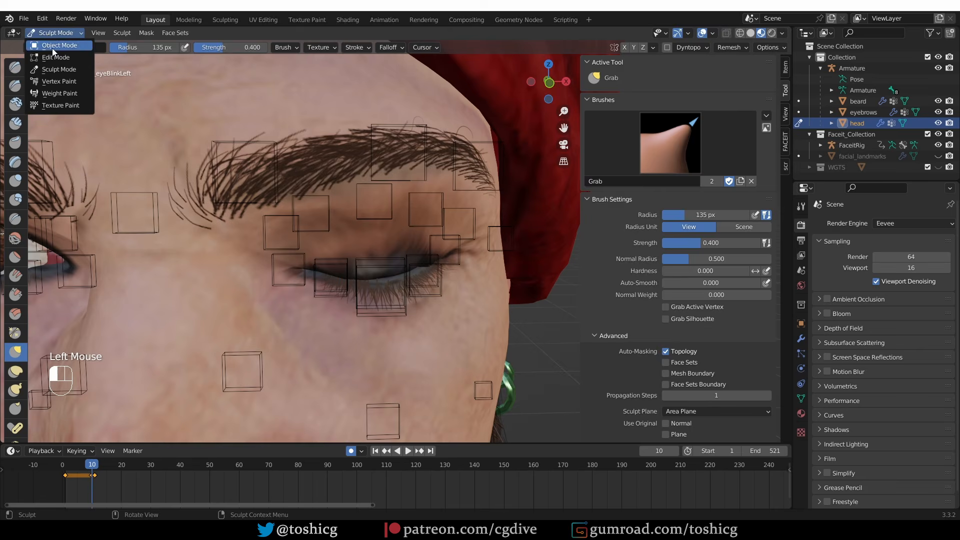
{"action": "left_click", "coordinate": [46, 45]}
{"action": "left_click", "coordinate": [784, 144]}
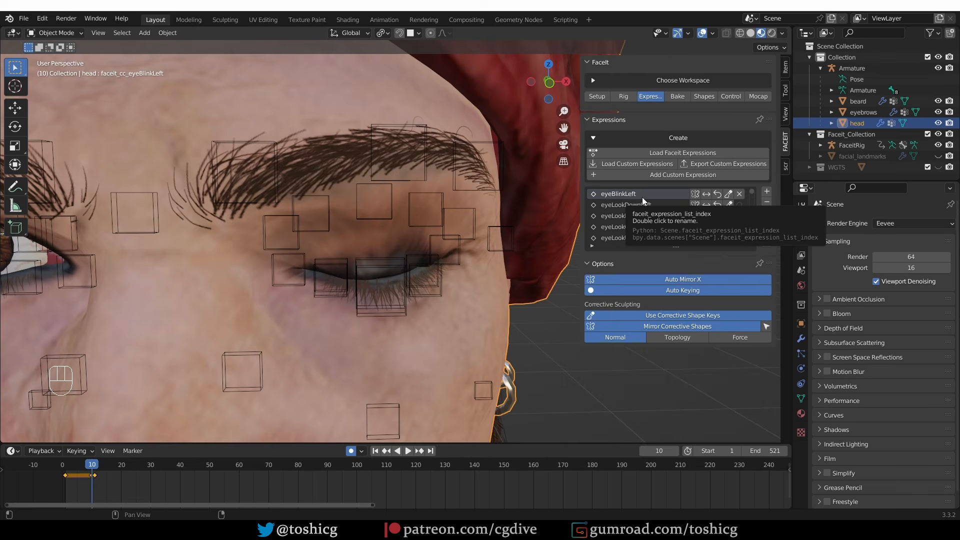
{"action": "left_click", "coordinate": [694, 198]}
{"action": "middle_click_drag", "start_coordinate": [274, 218], "coordinate": [374, 222], "text": "shift"}
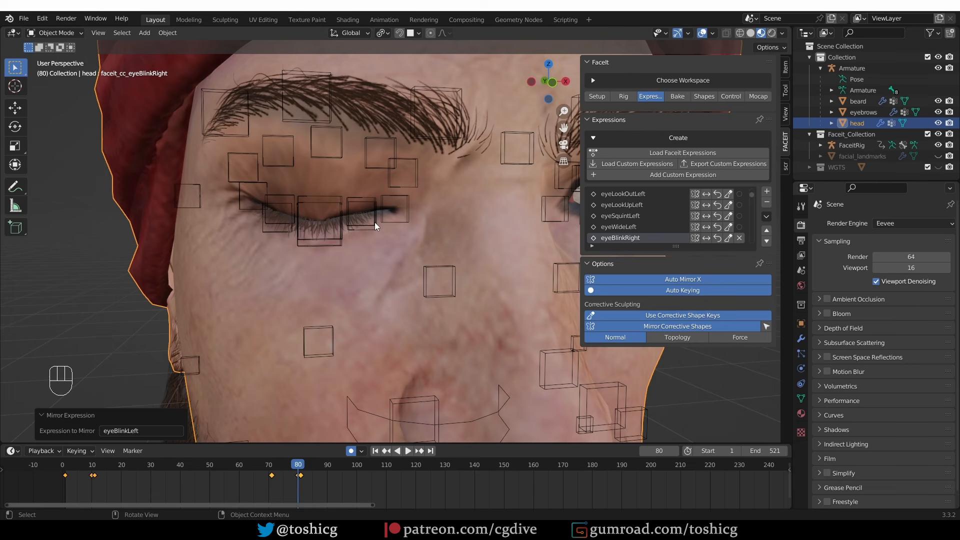
Put the Faceit rig in Pose Mode and nudge the closed right eye's middle upper-lid bone about 0.0007 m upward
{"action": "middle_click_drag", "start_coordinate": [404, 209], "coordinate": [304, 190], "text": "shift"}
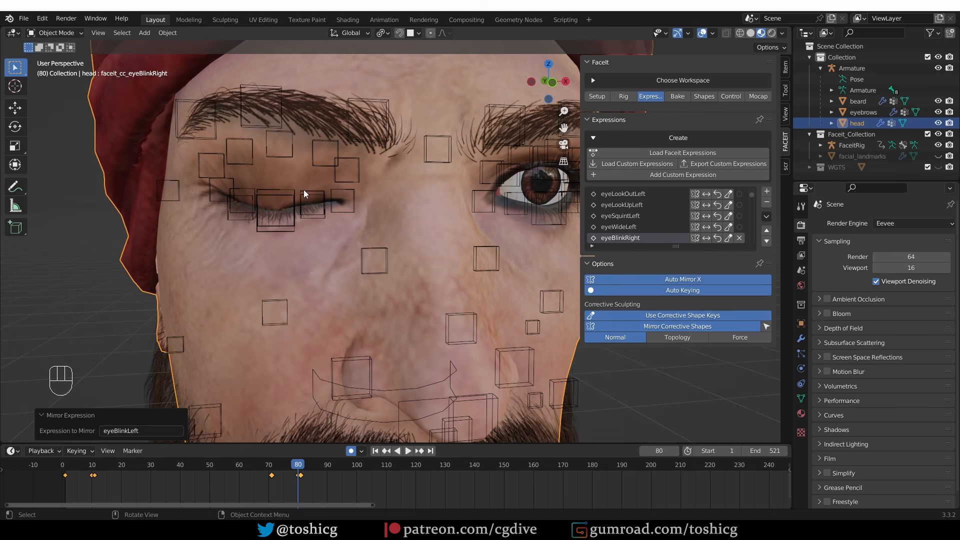
{"action": "left_click", "coordinate": [277, 197]}
{"action": "left_click", "coordinate": [55, 32]}
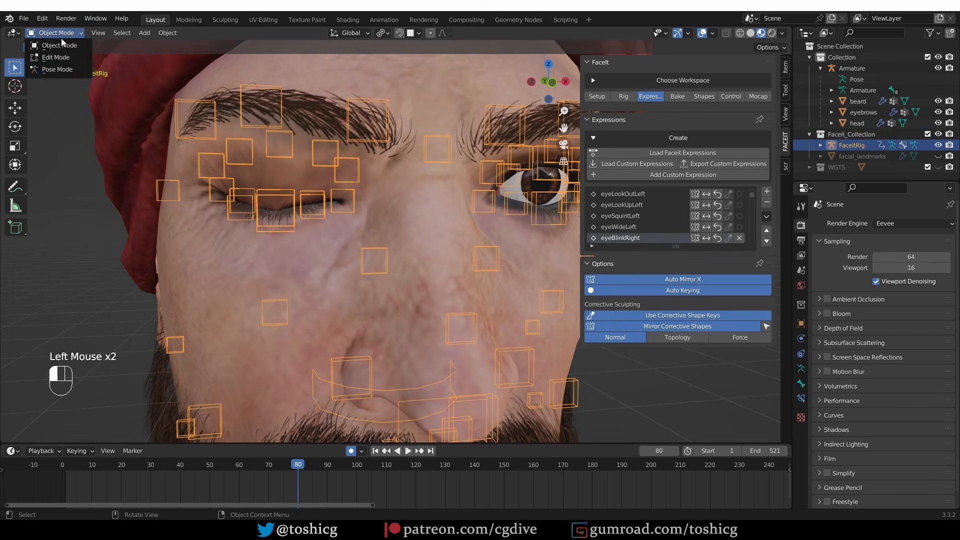
{"action": "left_click", "coordinate": [57, 69]}
{"action": "scroll", "coordinate": [286, 186], "scroll_direction": "up", "scroll_amount": 2}
{"action": "left_click", "coordinate": [293, 178]}
{"action": "left_click", "coordinate": [293, 179]}
{"action": "key", "text": "g"}
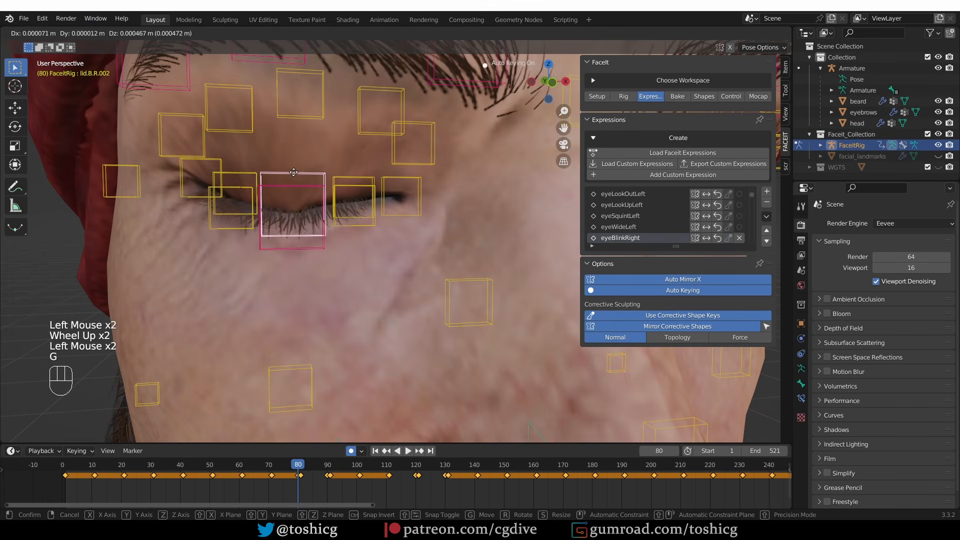
{"action": "right_click", "coordinate": [293, 173]}
{"action": "left_click", "coordinate": [294, 178]}
{"action": "key", "text": "g"}
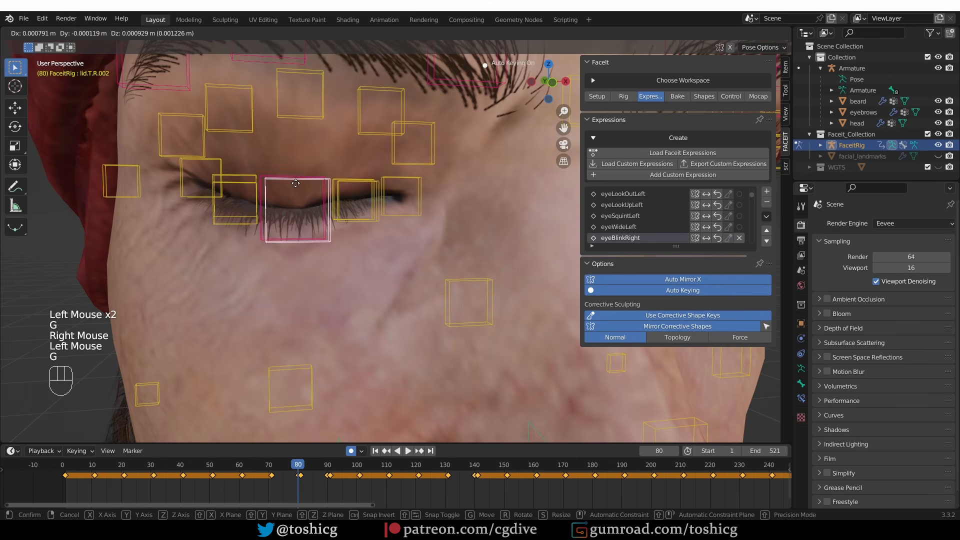
{"action": "left_click", "coordinate": [332, 205]}
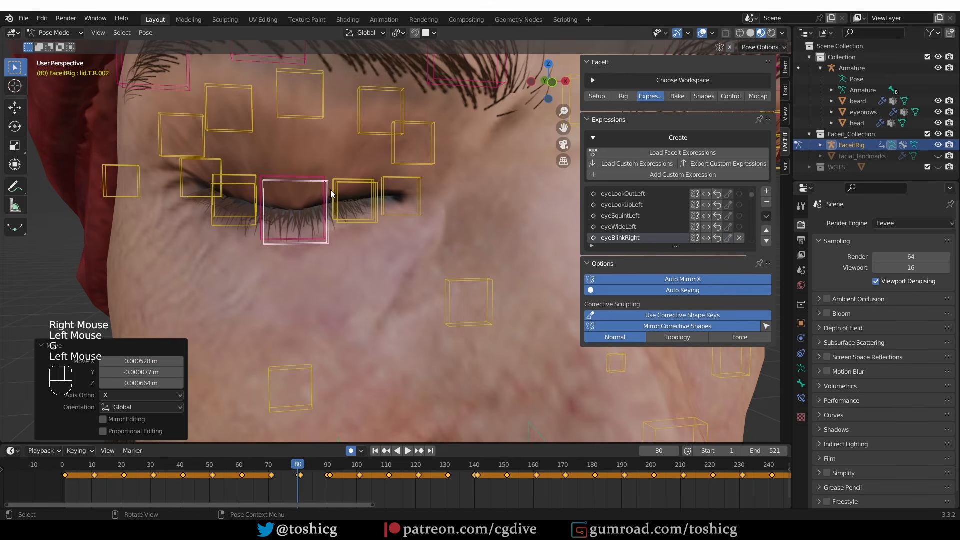
Return to Object Mode, select the head, and check the adjusted eyeBlinkRight expression from the front
{"action": "left_click", "coordinate": [55, 33]}
{"action": "left_click", "coordinate": [50, 45]}
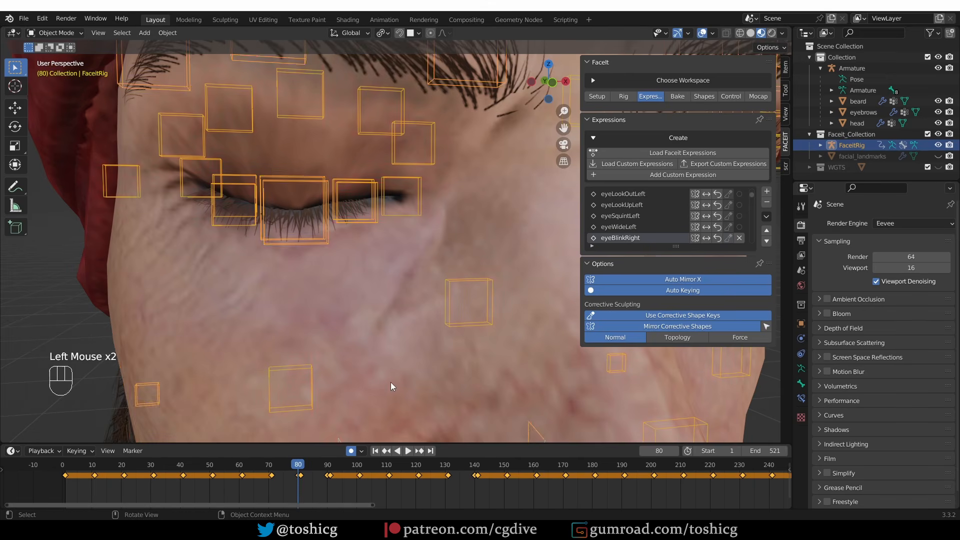
{"action": "double_click", "coordinate": [300, 322]}
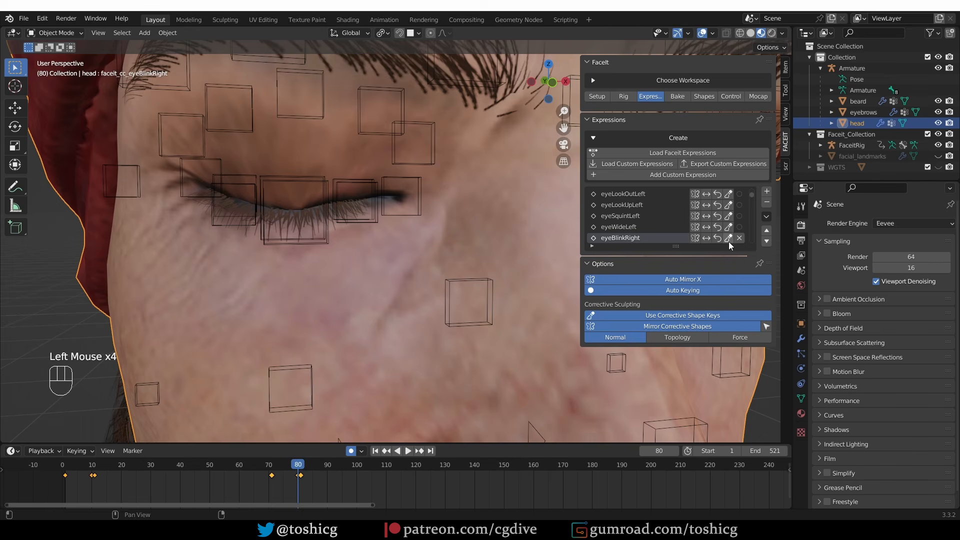
{"action": "scroll", "coordinate": [451, 260], "scroll_direction": "down", "scroll_amount": 2}
{"action": "middle_click_drag", "start_coordinate": [450, 260], "coordinate": [434, 287], "text": "shift"}
{"action": "scroll", "coordinate": [379, 252], "scroll_direction": "down", "scroll_amount": 2}
{"action": "scroll", "coordinate": [379, 252], "scroll_direction": "up", "scroll_amount": 1}
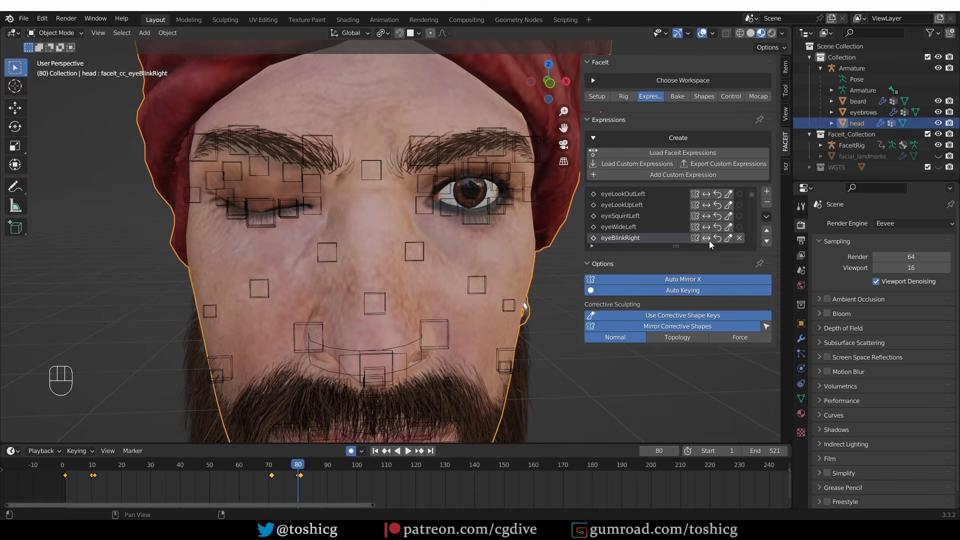
Filter the expressions list by "open", activate jawOpen, and inspect the open mouth from the side
{"action": "scroll", "coordinate": [530, 280], "scroll_direction": "down", "scroll_amount": 1}
{"action": "left_click", "coordinate": [592, 246]}
{"action": "double_click", "coordinate": [616, 256]}
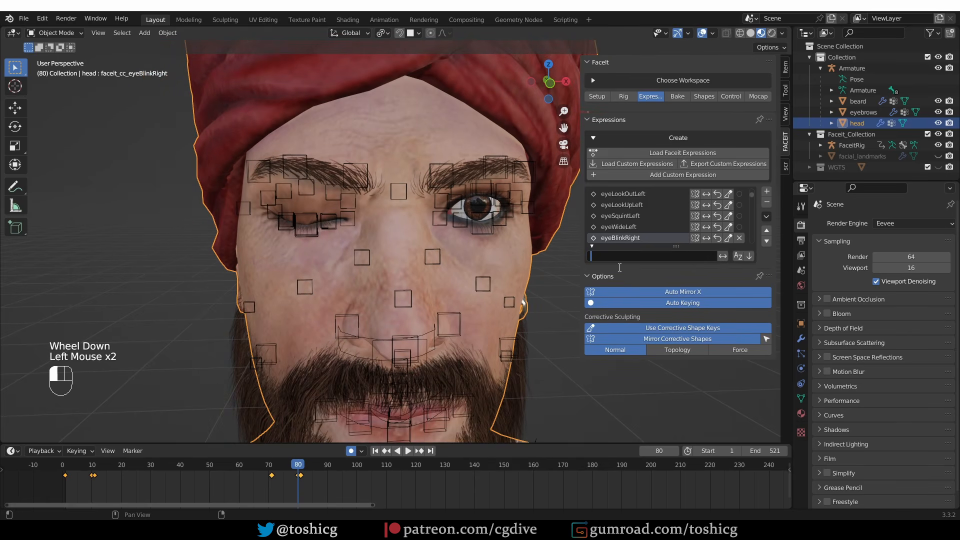
{"action": "type", "text": "open"}
{"action": "key", "text": "Return"}
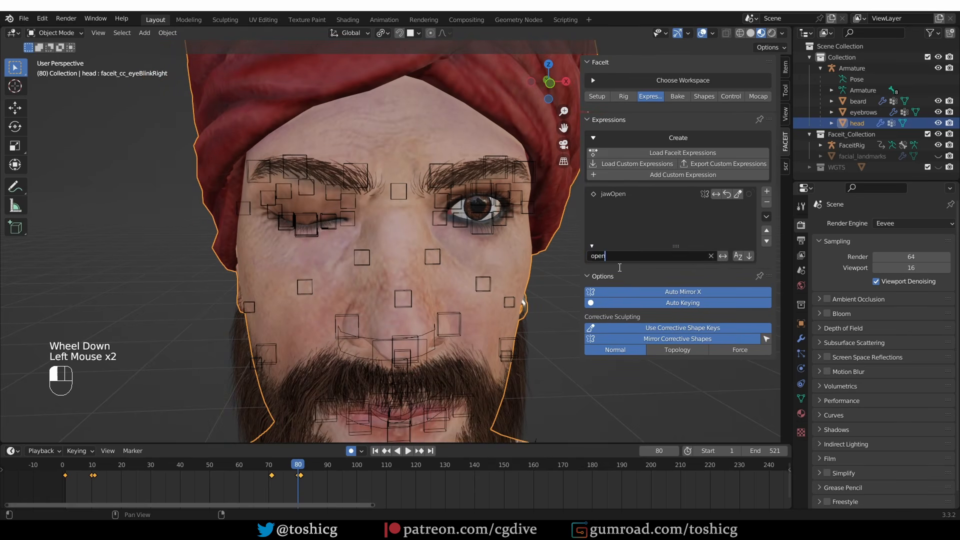
{"action": "left_click", "coordinate": [607, 196]}
{"action": "middle_click_drag", "start_coordinate": [374, 257], "coordinate": [385, 200], "text": "shift"}
{"action": "middle_click_drag", "start_coordinate": [386, 200], "coordinate": [415, 177]}
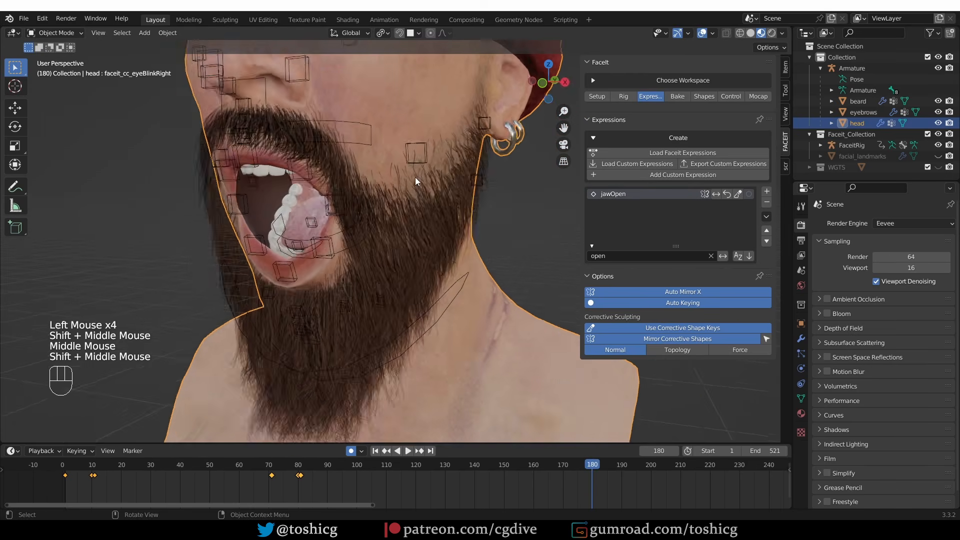
{"action": "scroll", "coordinate": [415, 177], "scroll_direction": "down", "scroll_amount": 1}
{"action": "scroll", "coordinate": [190, 142], "scroll_direction": "up", "scroll_amount": 1}
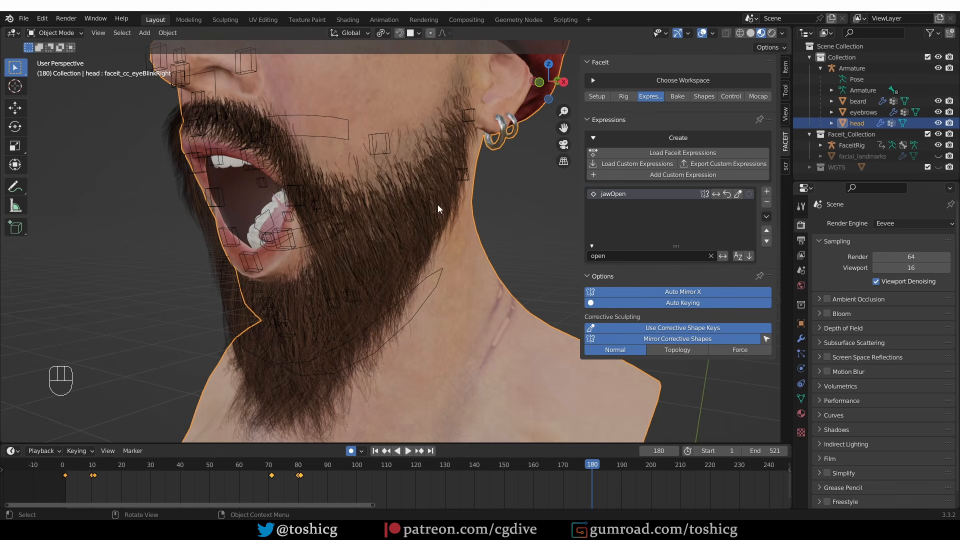
Try amplifying the jawOpen pose with a factor of 2, and undo it
{"action": "left_click", "coordinate": [723, 195]}
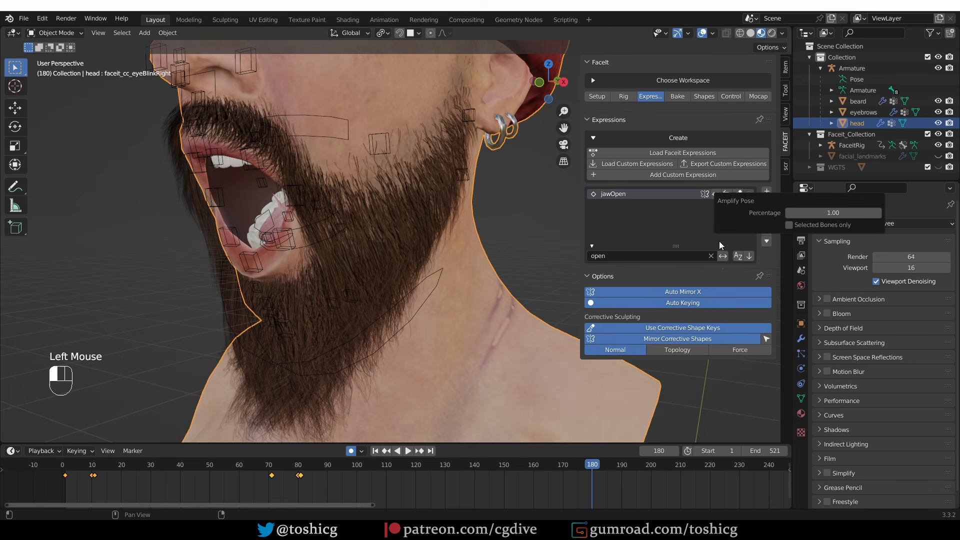
{"action": "left_click", "coordinate": [842, 212]}
{"action": "type", "text": "2"}
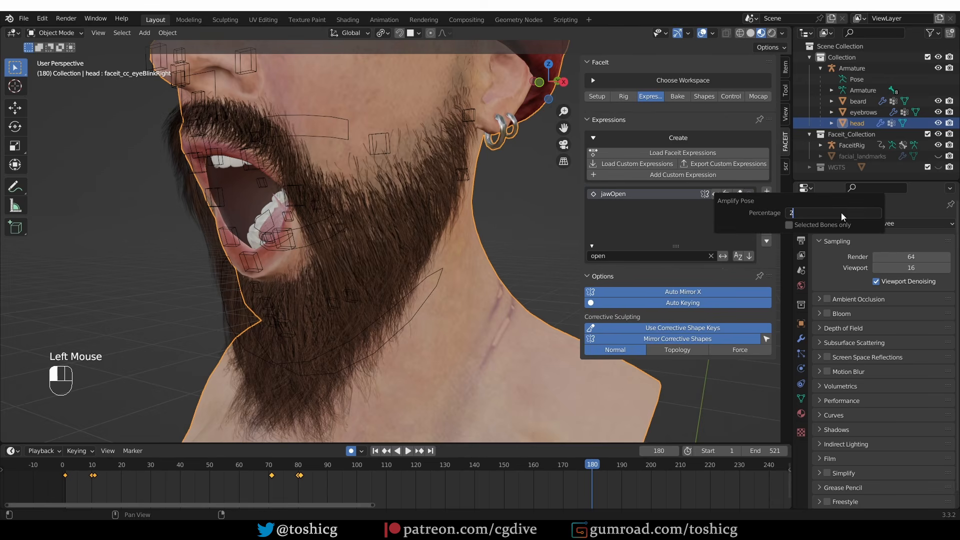
{"action": "key", "text": "Return"}
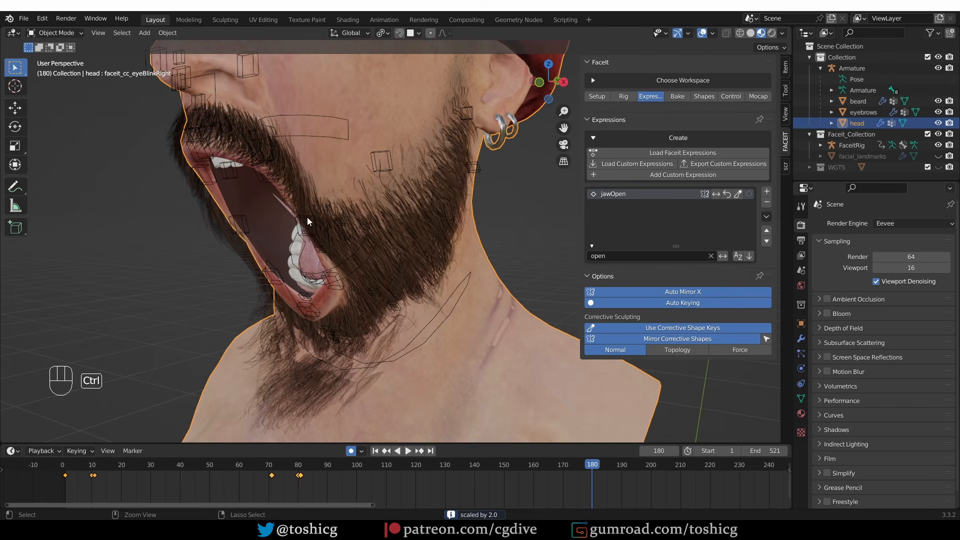
{"action": "key", "text": "ctrl+z"}
{"action": "middle_click_drag", "start_coordinate": [289, 236], "coordinate": [428, 212]}
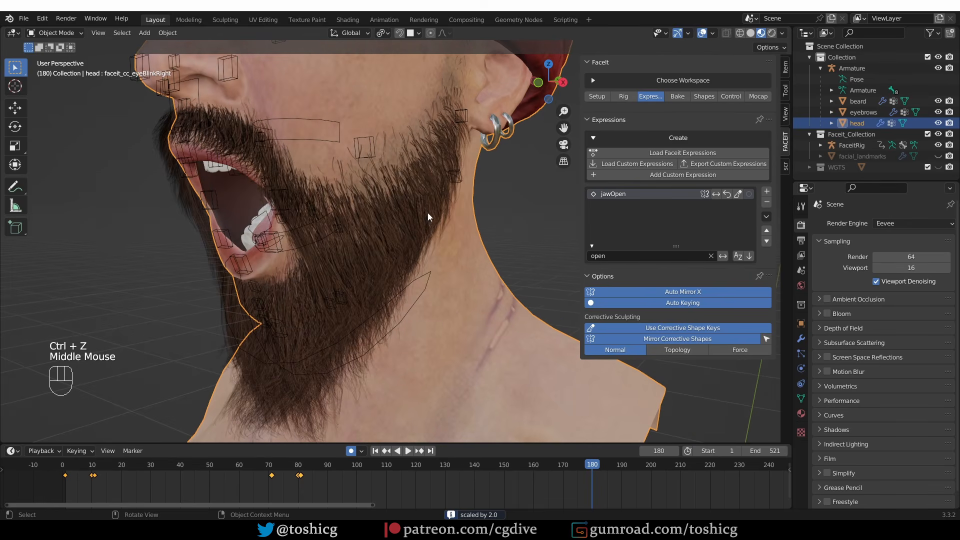
Amplify the jawOpen pose with a factor of 0.9 for a slightly smaller mouth opening
{"action": "left_click", "coordinate": [718, 194]}
{"action": "left_click", "coordinate": [838, 213]}
{"action": "key", "text": "BackSpace"}
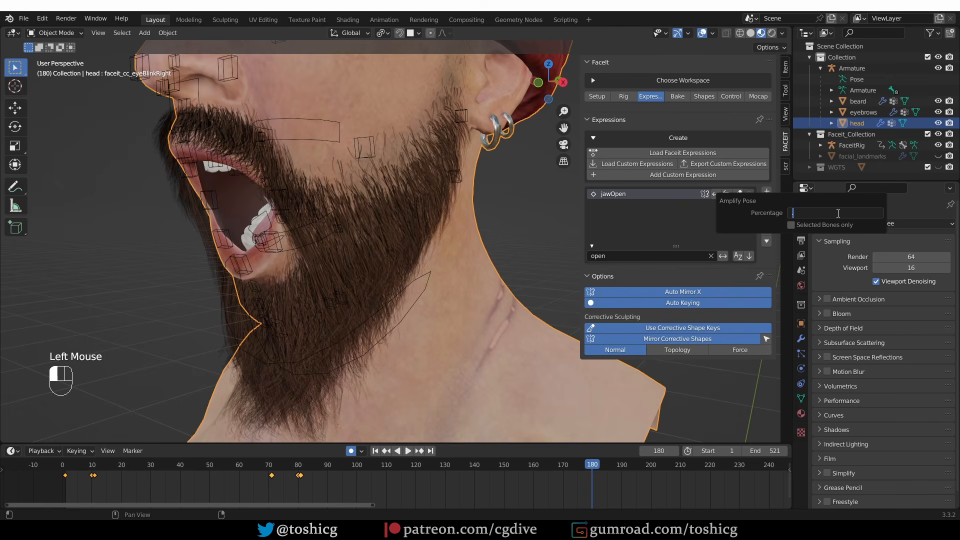
{"action": "type", "text": "0.9"}
{"action": "key", "text": "Return"}
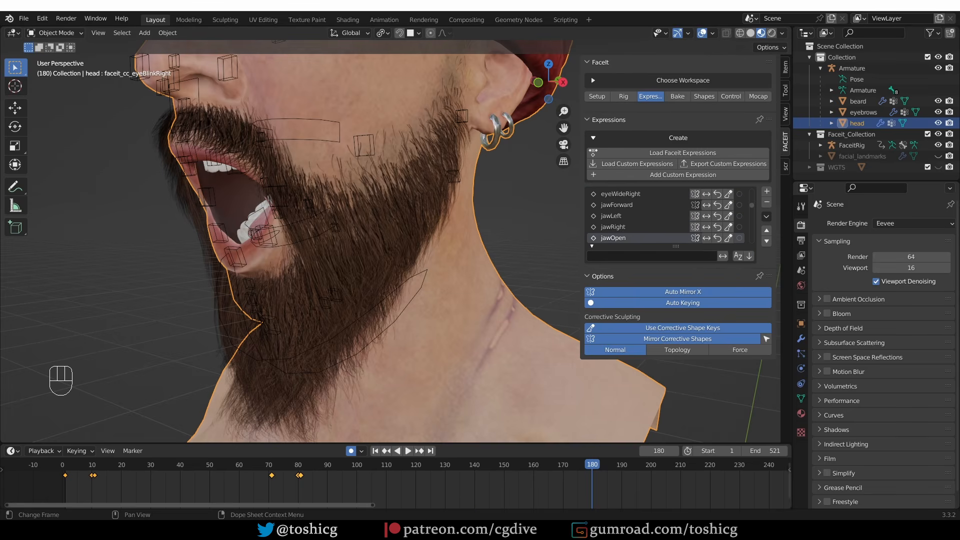
{"action": "key", "text": "alt+Tab"}
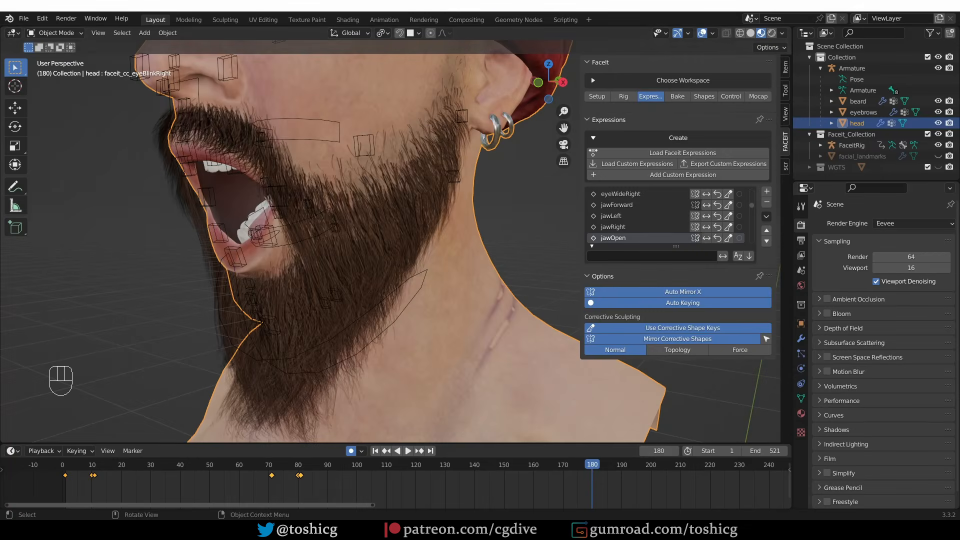
{"action": "key", "text": "alt+Tab"}
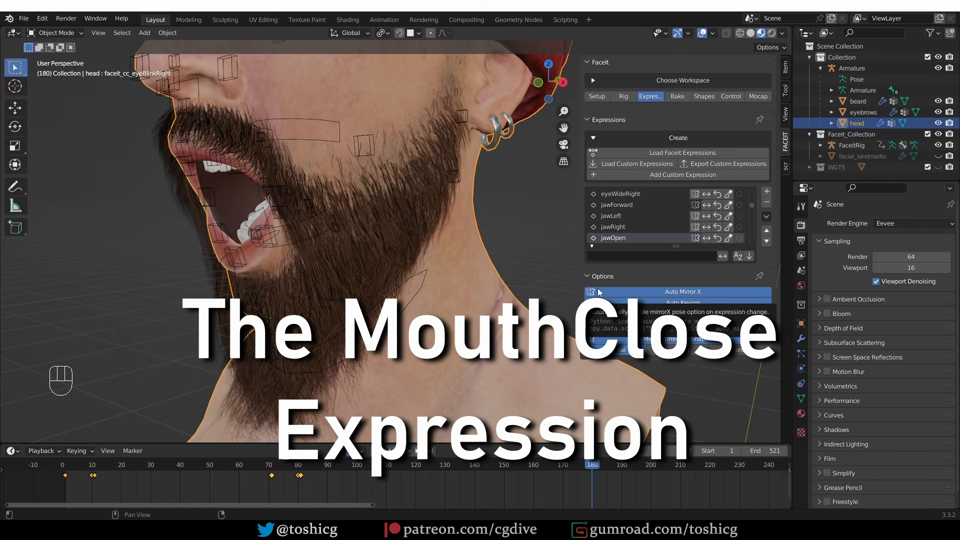
Filter the expressions list by "clos" and activate the mouthClose expression
{"action": "left_click", "coordinate": [631, 255]}
{"action": "type", "text": "clos"}
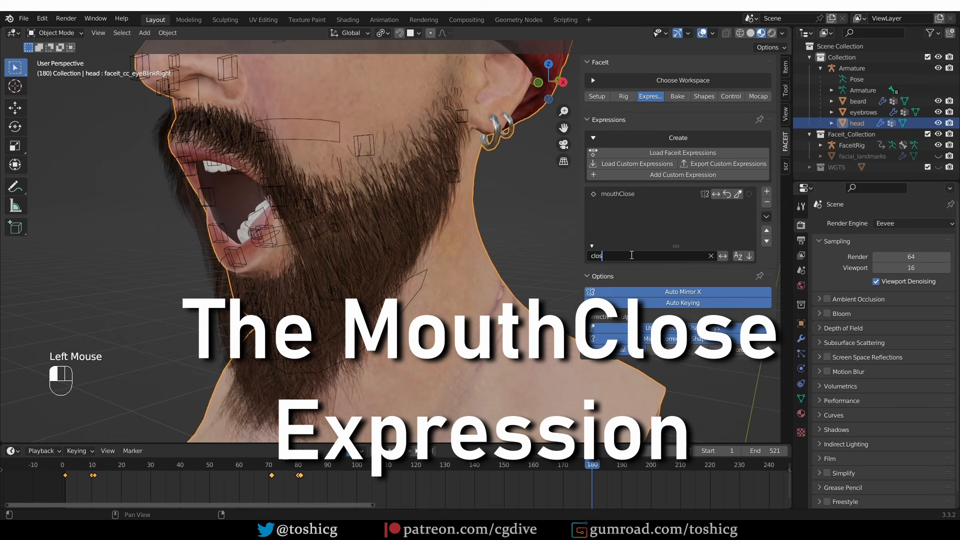
{"action": "key", "text": "Return"}
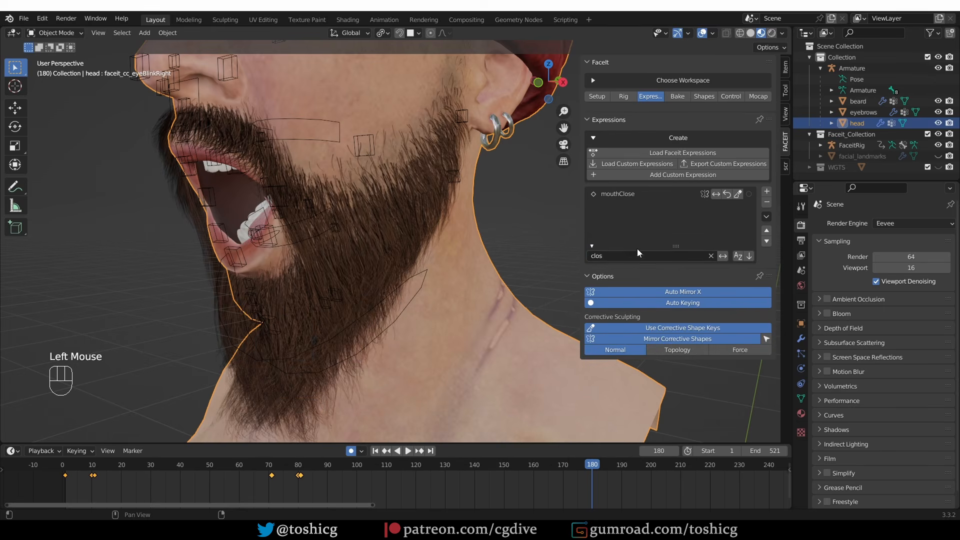
{"action": "left_click", "coordinate": [620, 194]}
{"action": "scroll", "coordinate": [313, 260], "scroll_direction": "down", "scroll_amount": 2}
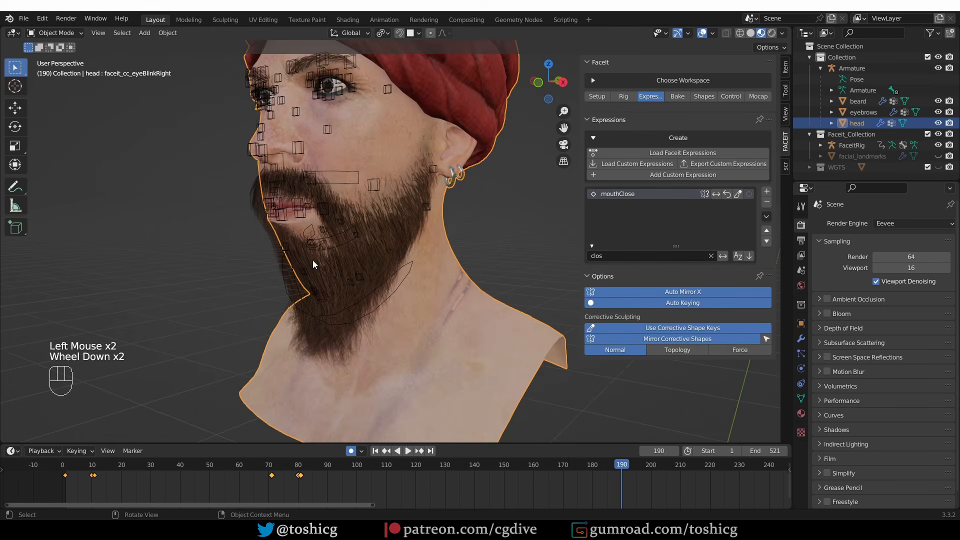
Isolate the head in local view and examine the mouthClose shape from the side and front
{"action": "middle_click_drag", "start_coordinate": [314, 260], "coordinate": [401, 170]}
{"action": "key", "text": "Tab"}
{"action": "key", "text": "Tab"}
{"action": "key", "text": "Tab"}
{"action": "key", "text": "KP_Divide"}
{"action": "scroll", "coordinate": [401, 169], "scroll_direction": "up", "scroll_amount": 2}
{"action": "middle_click_drag", "start_coordinate": [375, 291], "coordinate": [387, 221]}
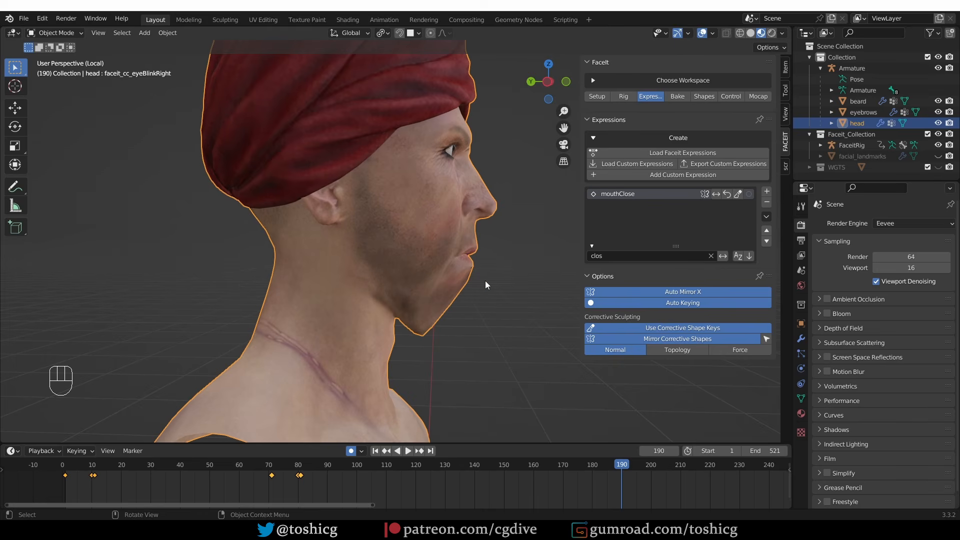
{"action": "middle_click_drag", "start_coordinate": [485, 281], "coordinate": [386, 247]}
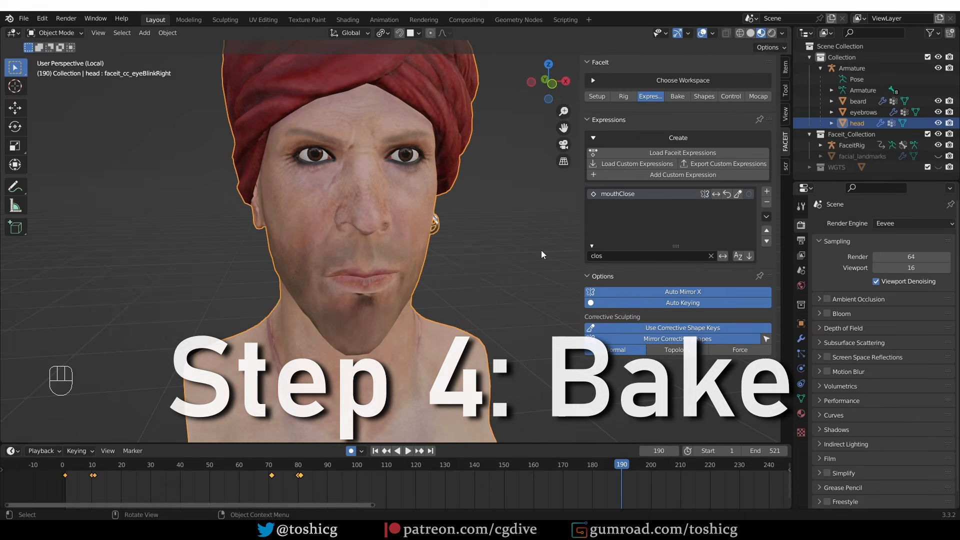
Switch to Faceit's bake stage, leave local view, and review the Bake Shape Keys options
{"action": "left_click", "coordinate": [677, 96]}
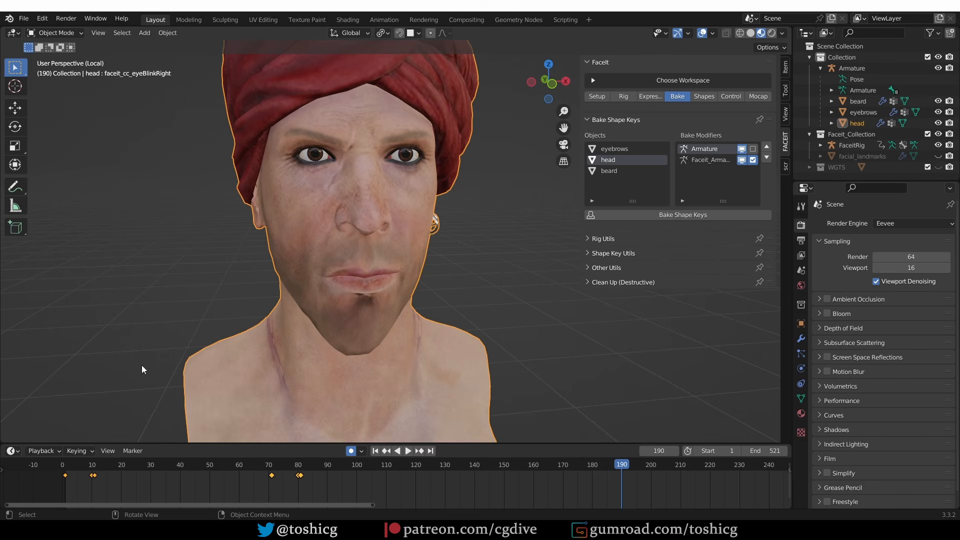
{"action": "middle_click_drag", "start_coordinate": [283, 225], "coordinate": [448, 266]}
{"action": "key", "text": "slash"}
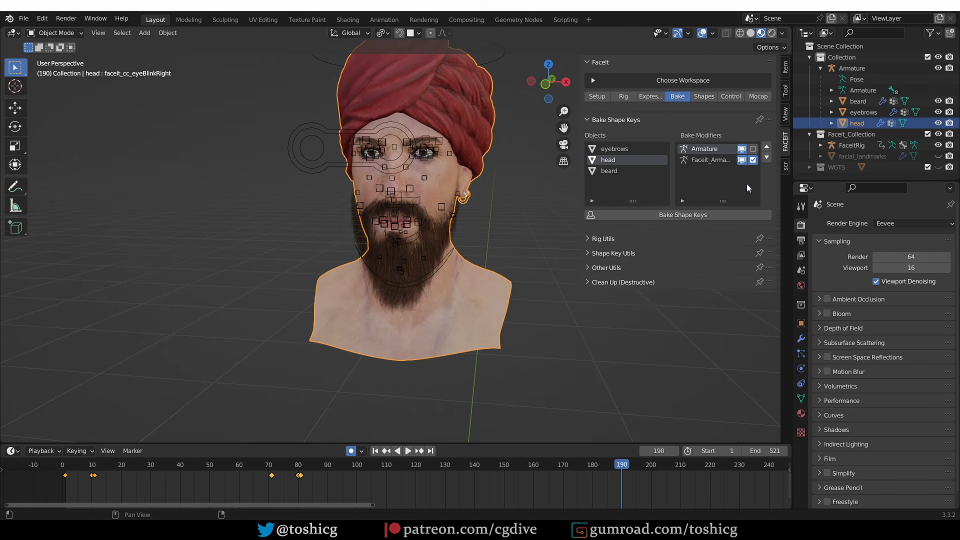
{"action": "left_click", "coordinate": [689, 215]}
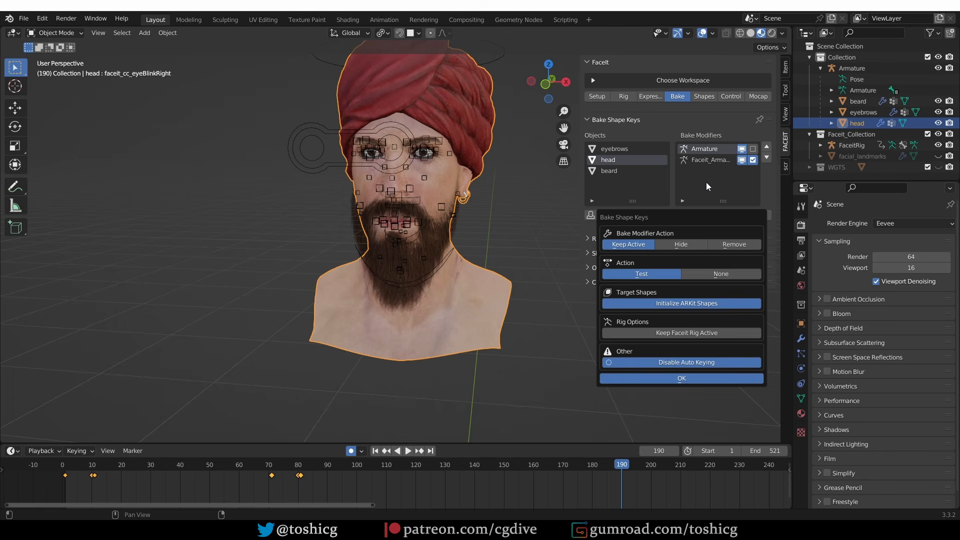
{"action": "left_click", "coordinate": [549, 311]}
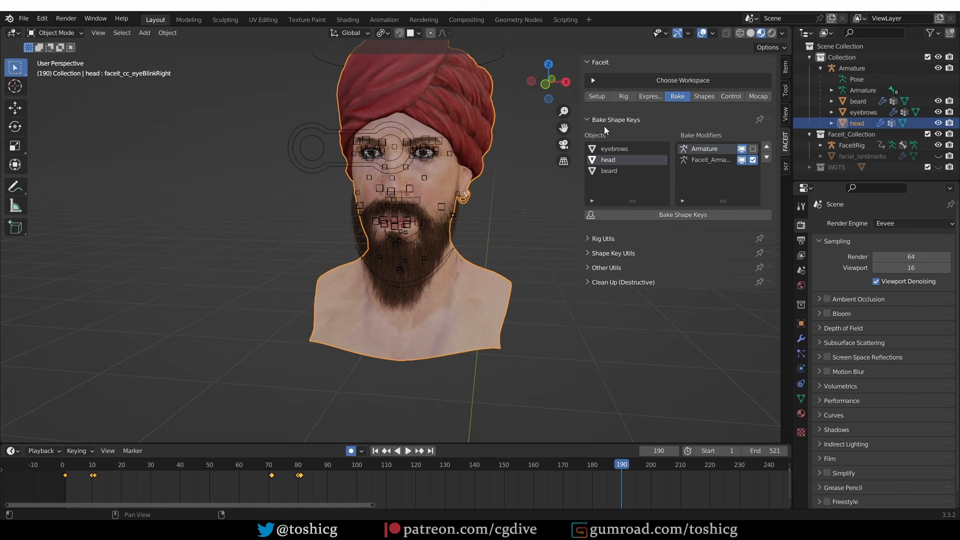
Review the registered objects in the setup stage and the bake modifiers of the eyebrows, head and beard
{"action": "left_click", "coordinate": [595, 96]}
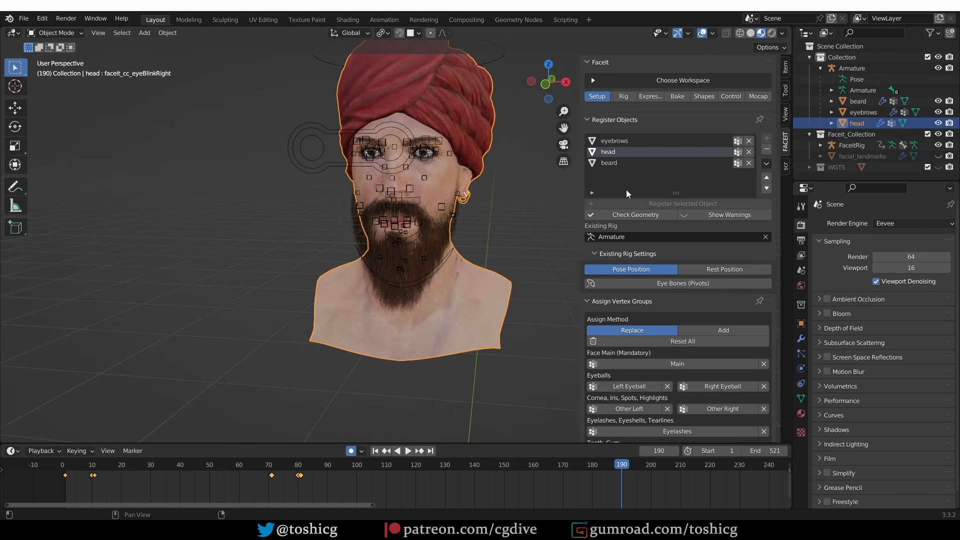
{"action": "left_click", "coordinate": [678, 97]}
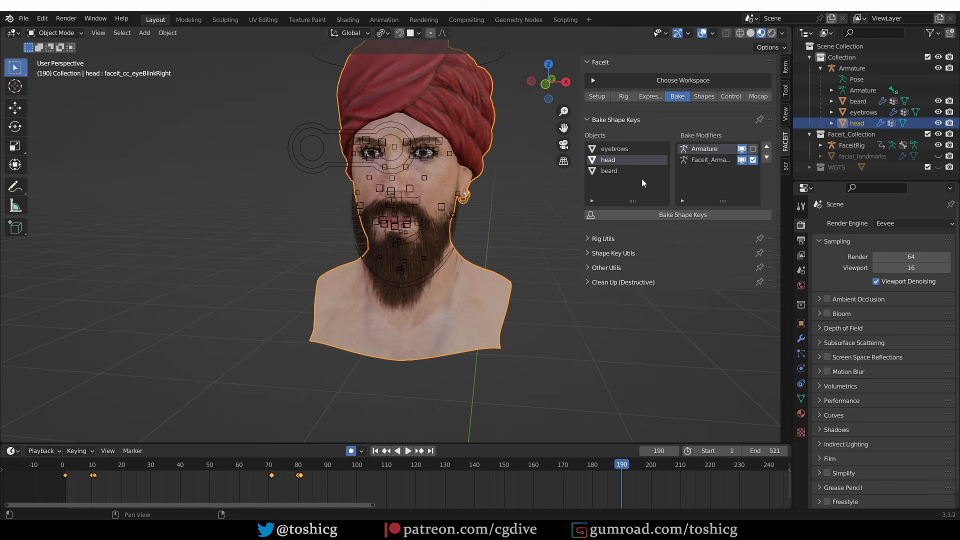
{"action": "left_click", "coordinate": [632, 149]}
{"action": "left_click", "coordinate": [627, 160]}
{"action": "left_click", "coordinate": [626, 170]}
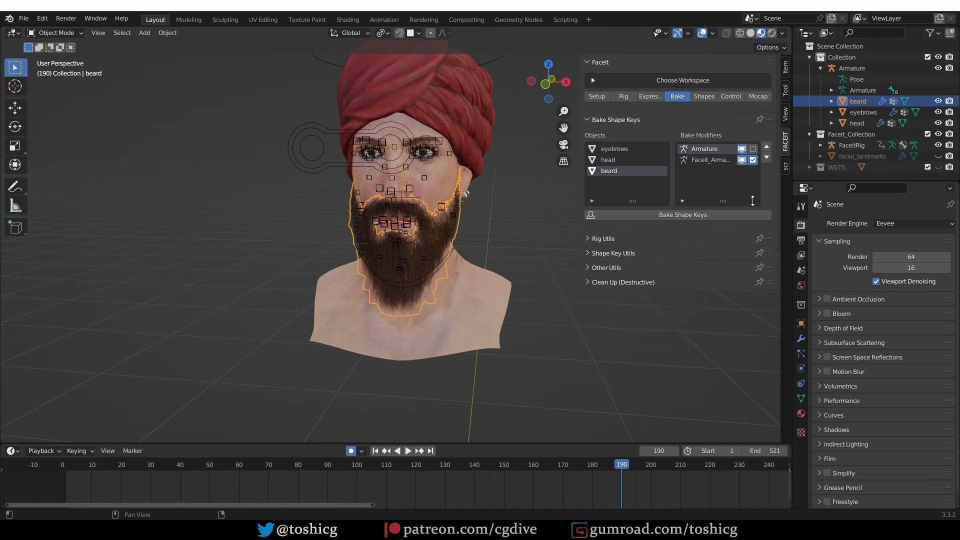
Show the beard's modifier stack and toggle its Armature modifier's viewport visibility off and back on
{"action": "left_click", "coordinate": [802, 338]}
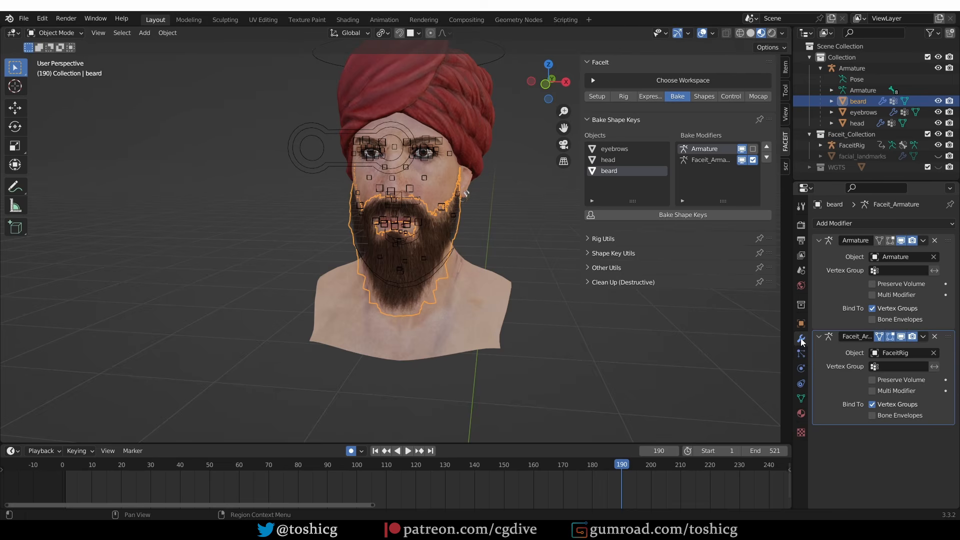
{"action": "left_click", "coordinate": [743, 150]}
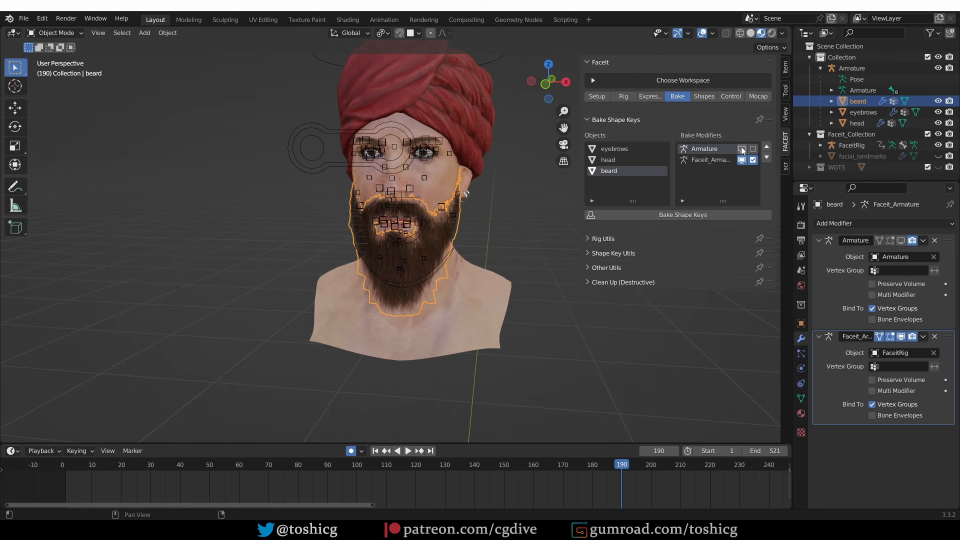
{"action": "left_click", "coordinate": [742, 150]}
{"action": "left_click", "coordinate": [901, 241]}
{"action": "left_click", "coordinate": [900, 242]}
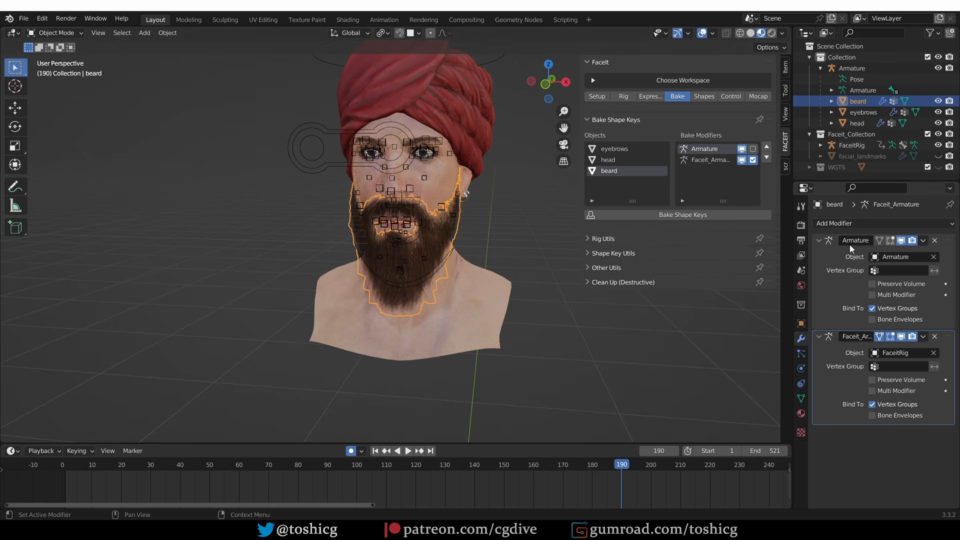
Examine the beard's Armature and Faceit_Armature modifiers alongside the beard's bake modifiers
{"action": "left_click", "coordinate": [825, 253]}
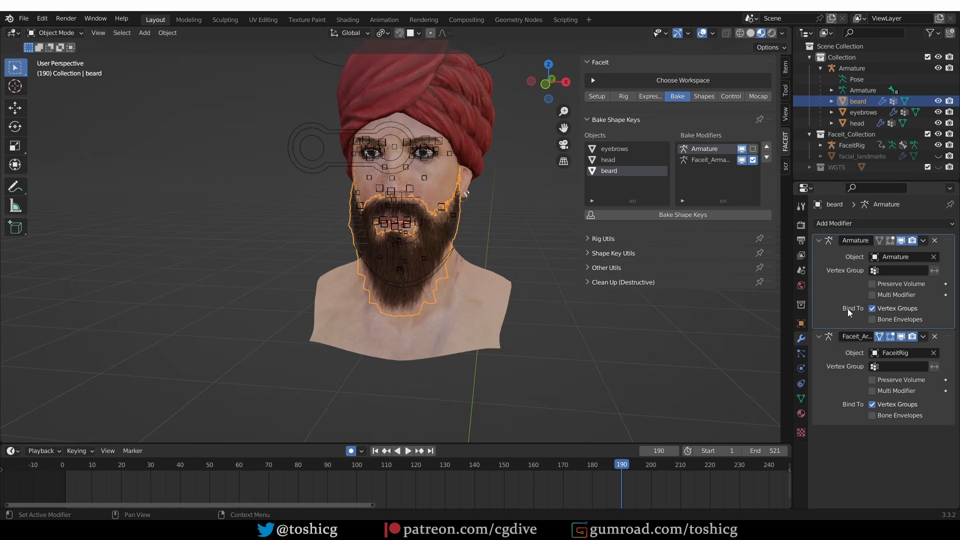
{"action": "middle_click_drag", "start_coordinate": [497, 79], "coordinate": [485, 92]}
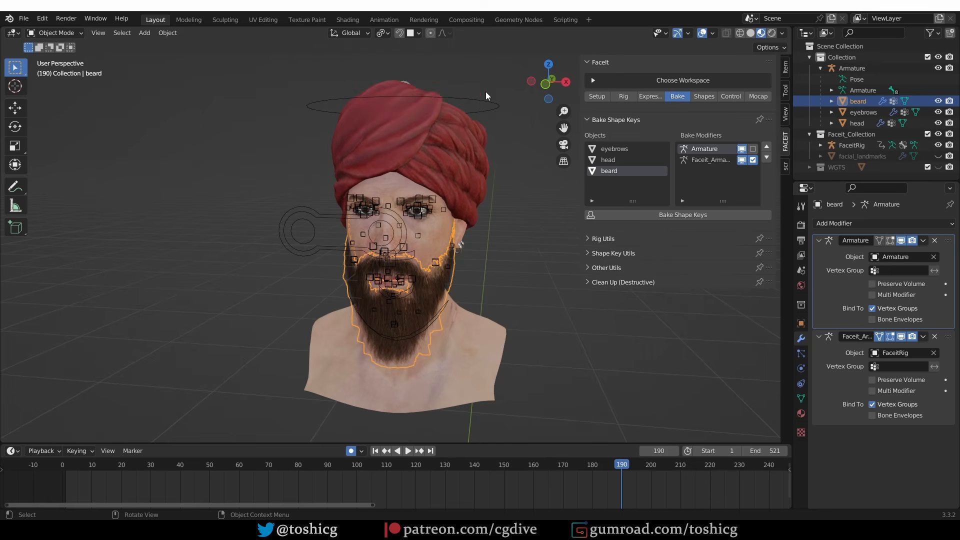
{"action": "left_click", "coordinate": [827, 373]}
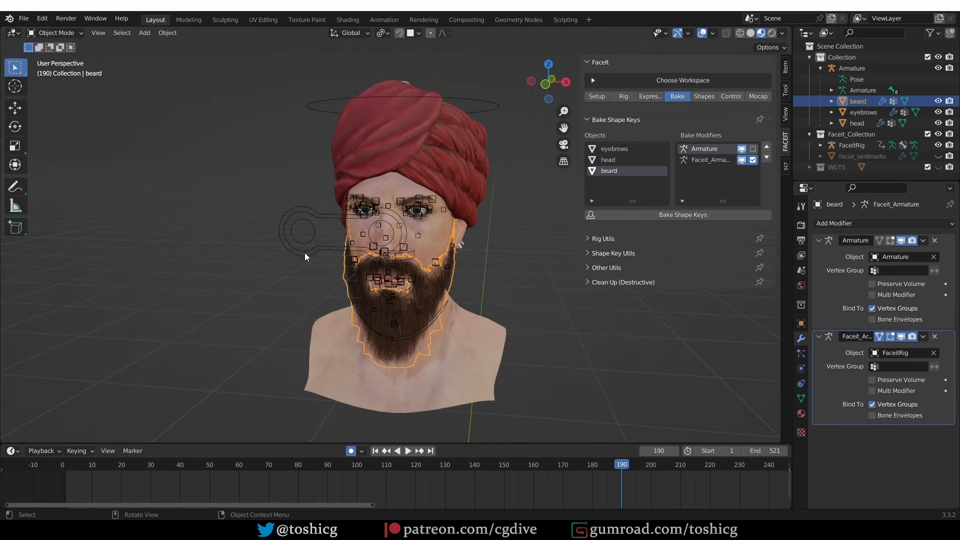
{"action": "left_click", "coordinate": [708, 160]}
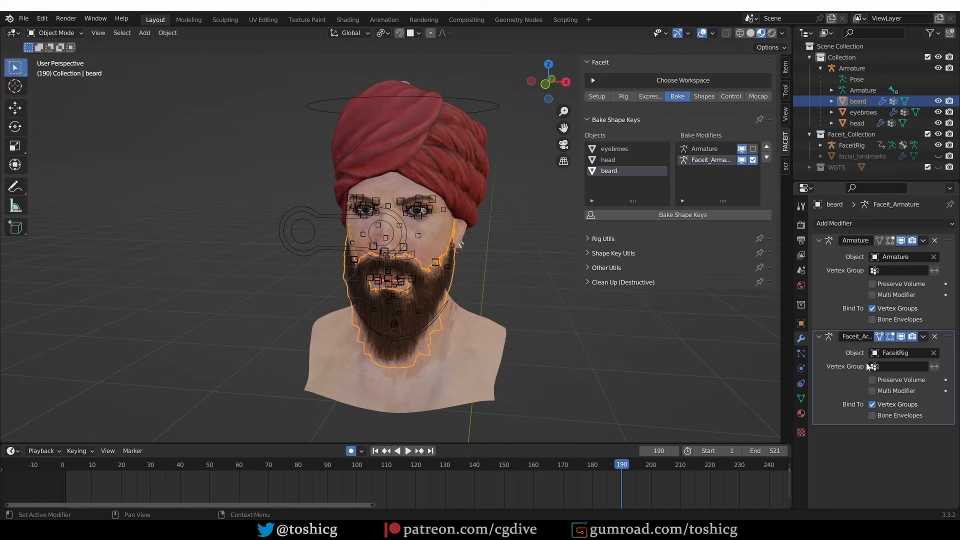
Try a Smooth Corrective modifier on the head, include it in the bake modifiers, and remove it again
{"action": "left_click", "coordinate": [874, 223]}
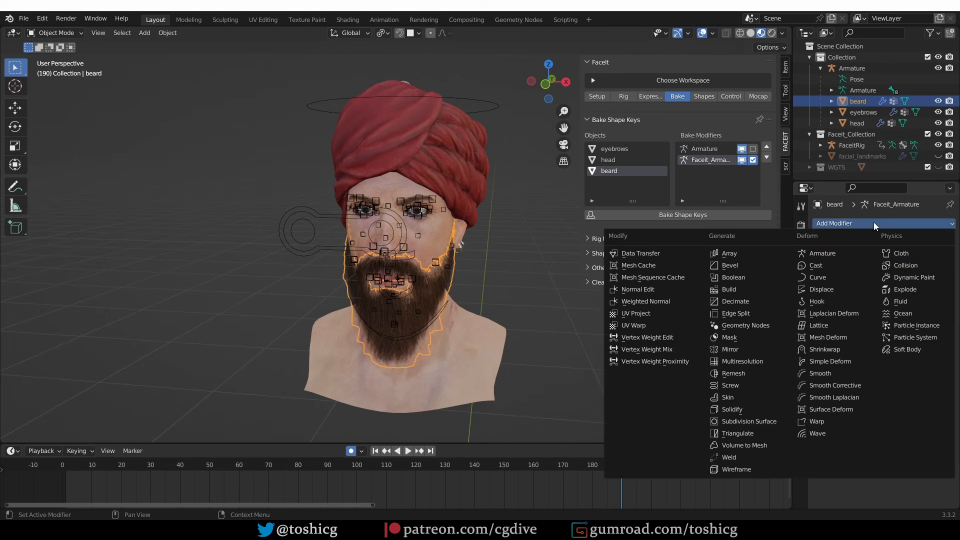
{"action": "left_click", "coordinate": [435, 241]}
{"action": "left_click", "coordinate": [874, 223]}
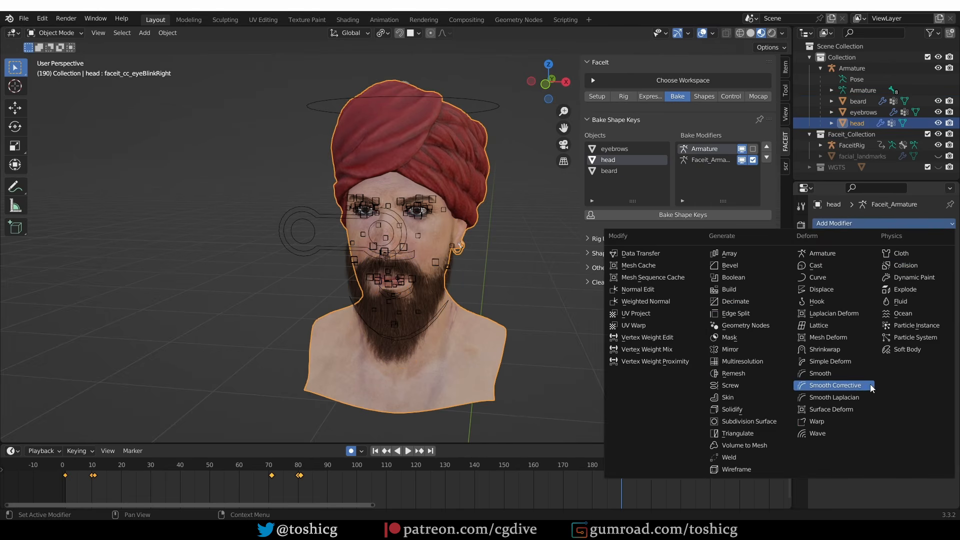
{"action": "left_click", "coordinate": [863, 386]}
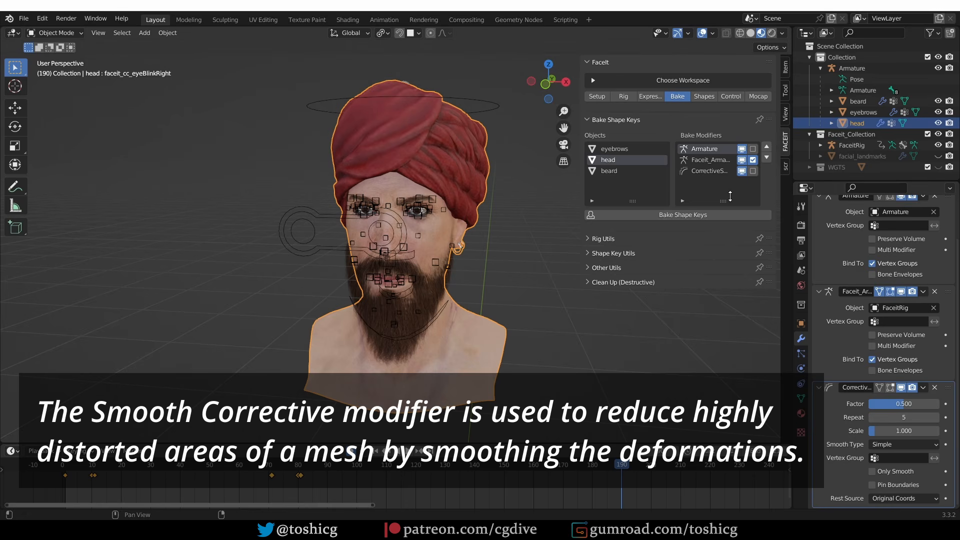
{"action": "left_click", "coordinate": [752, 171]}
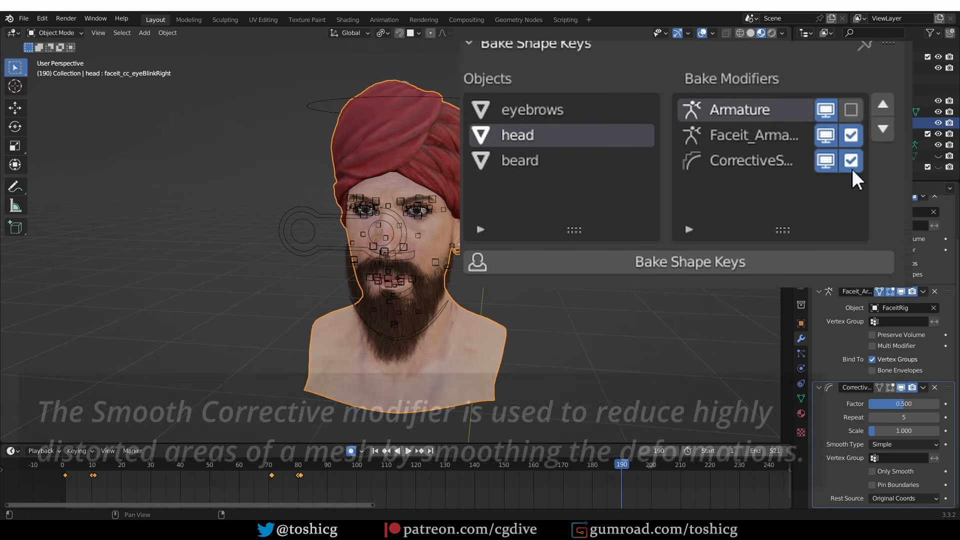
{"action": "left_click", "coordinate": [935, 388]}
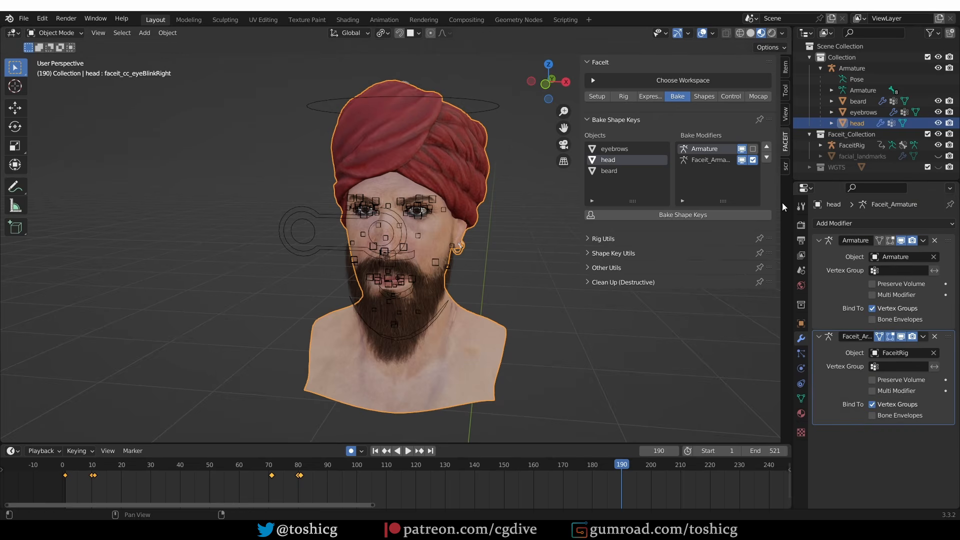
Try Faceit's own Smooth Correct Modifier on the head, check it among the bake modifiers, and delete it
{"action": "left_click", "coordinate": [624, 96]}
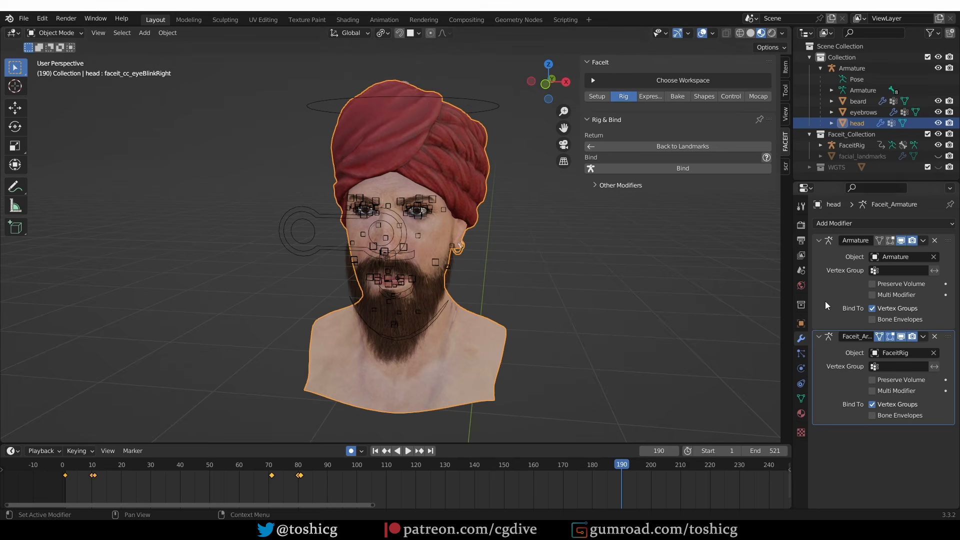
{"action": "left_click", "coordinate": [614, 188]}
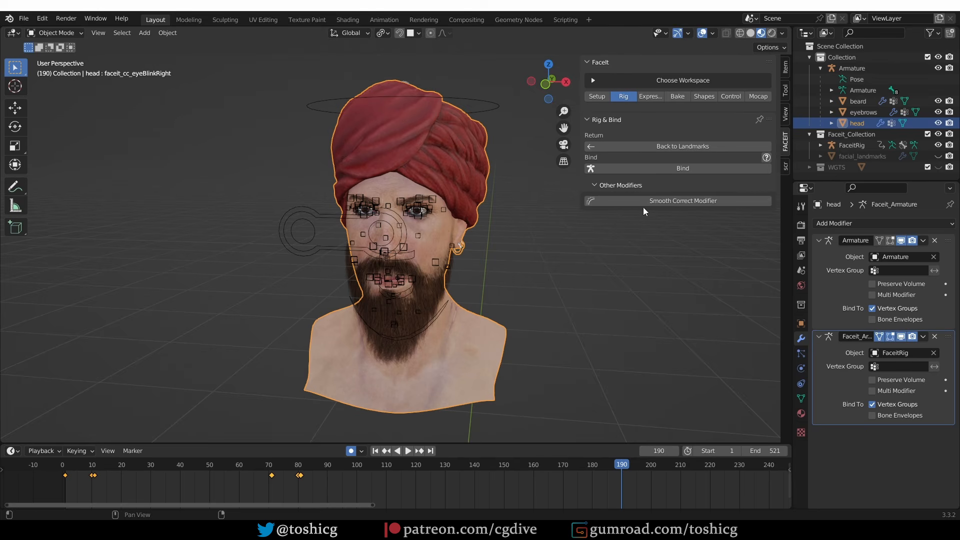
{"action": "left_click", "coordinate": [675, 200]}
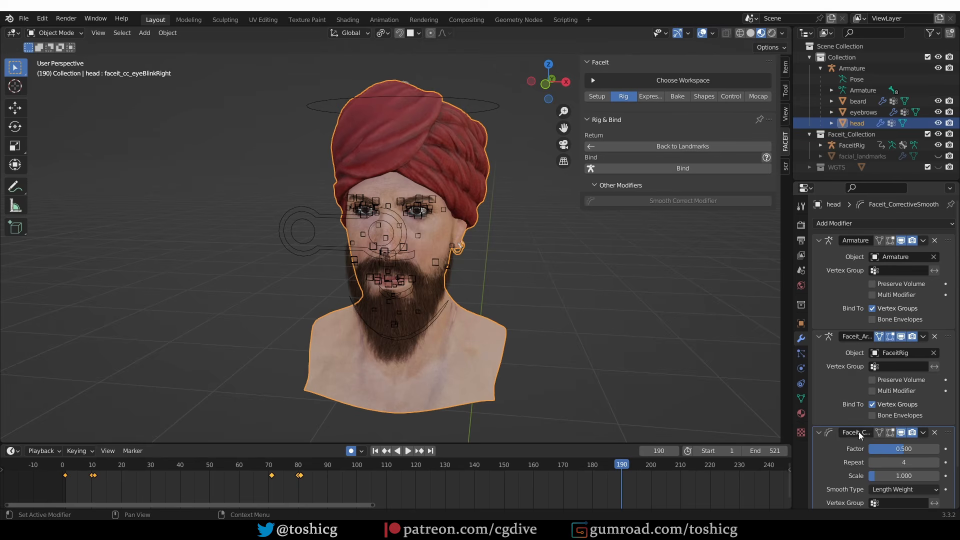
{"action": "left_click", "coordinate": [678, 96]}
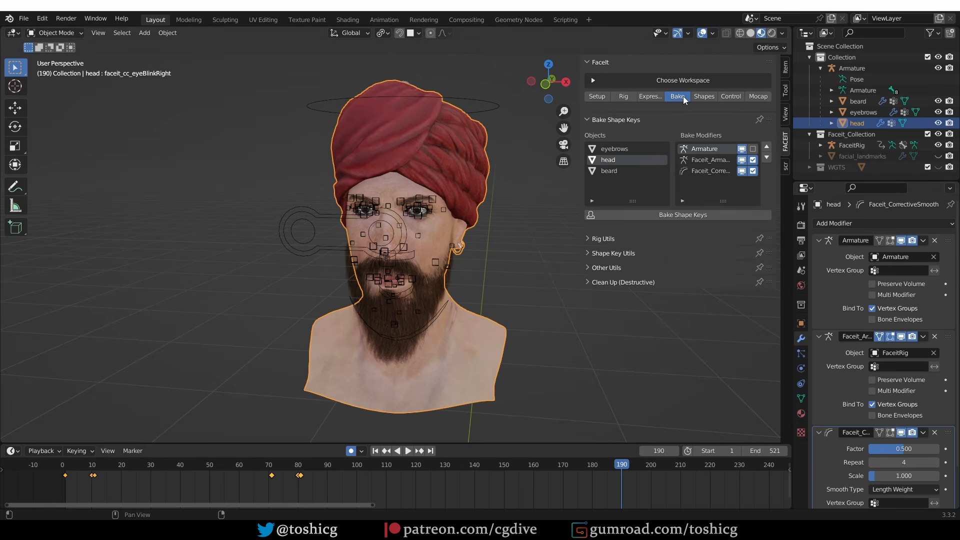
{"action": "left_click", "coordinate": [716, 172]}
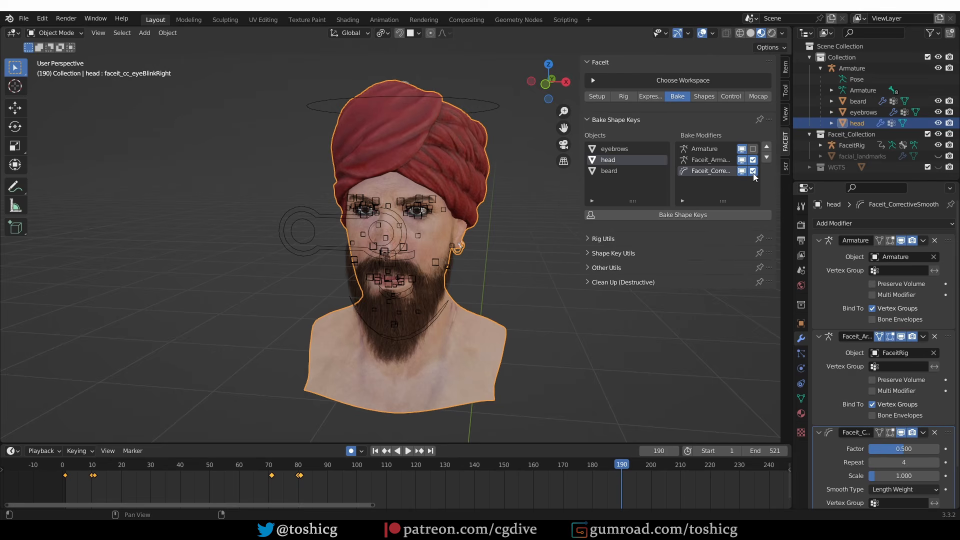
{"action": "left_click", "coordinate": [933, 434]}
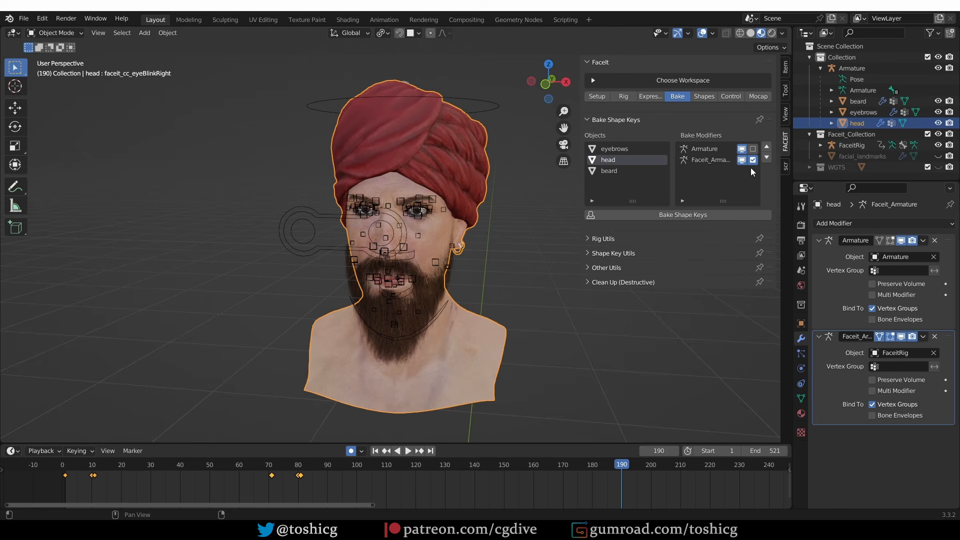
Check the head's Armature bake setting and review the Bake Shape Keys options without baking
{"action": "left_click", "coordinate": [753, 148]}
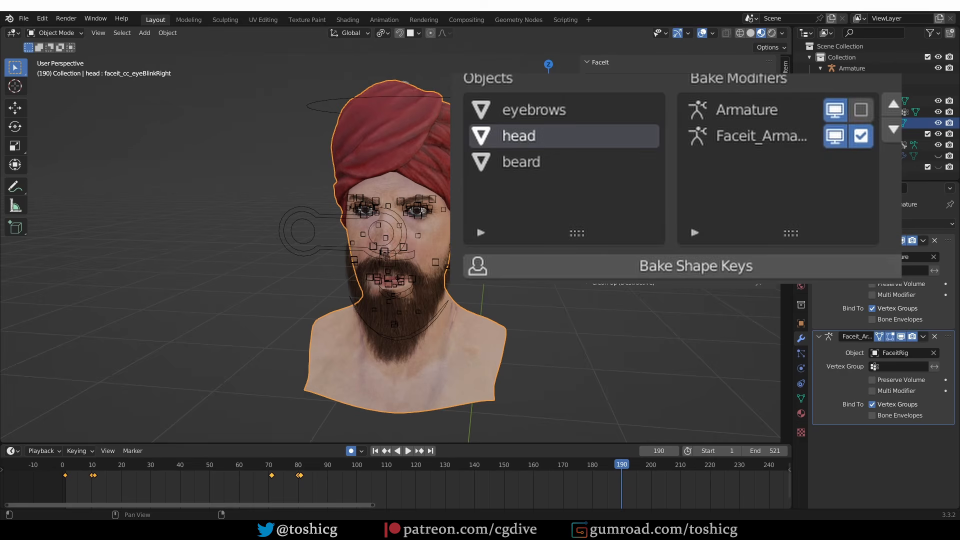
{"action": "left_click", "coordinate": [661, 219]}
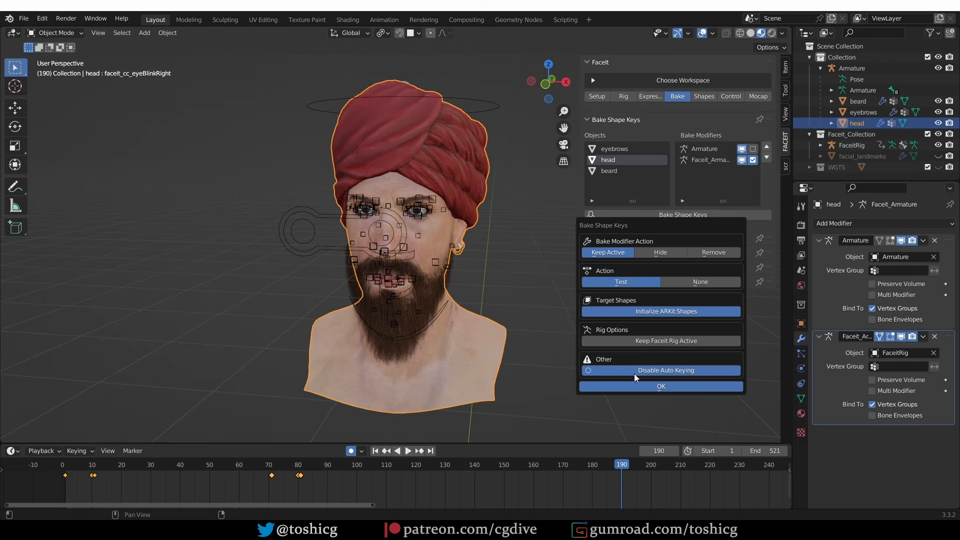
{"action": "left_click", "coordinate": [533, 285]}
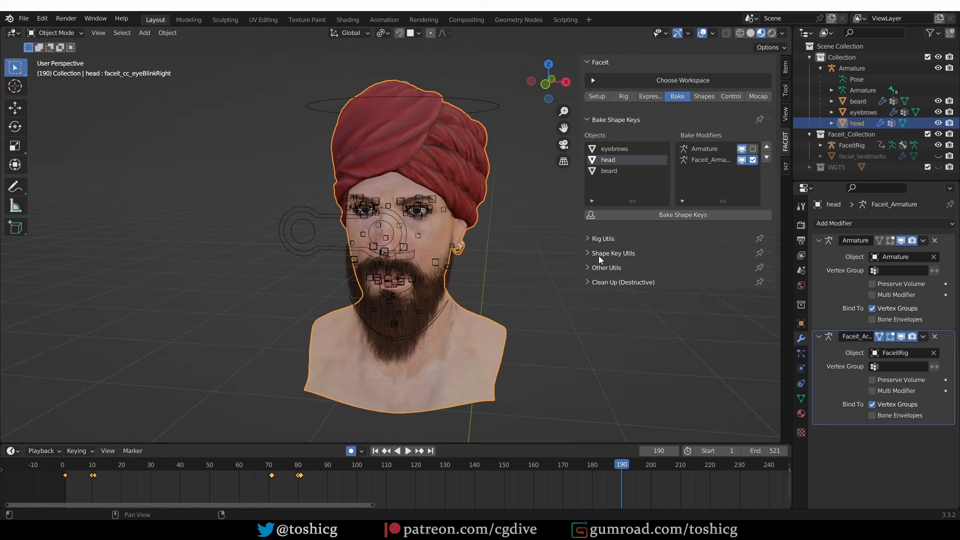
Review the bake stage's Shape Key Utils, Rig Utils and Other Utils options
{"action": "left_click", "coordinate": [599, 254]}
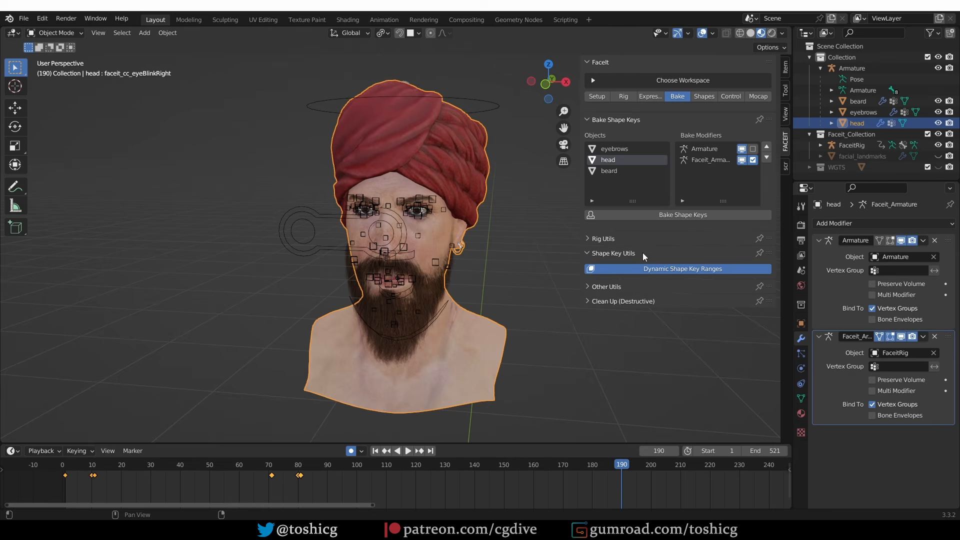
{"action": "left_click", "coordinate": [604, 239]}
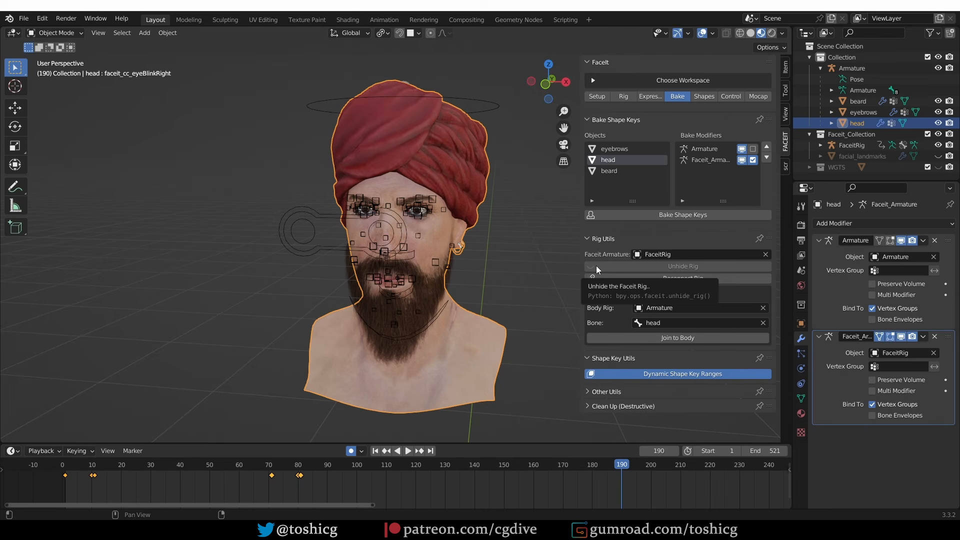
{"action": "left_click", "coordinate": [599, 236]}
{"action": "left_click", "coordinate": [607, 287]}
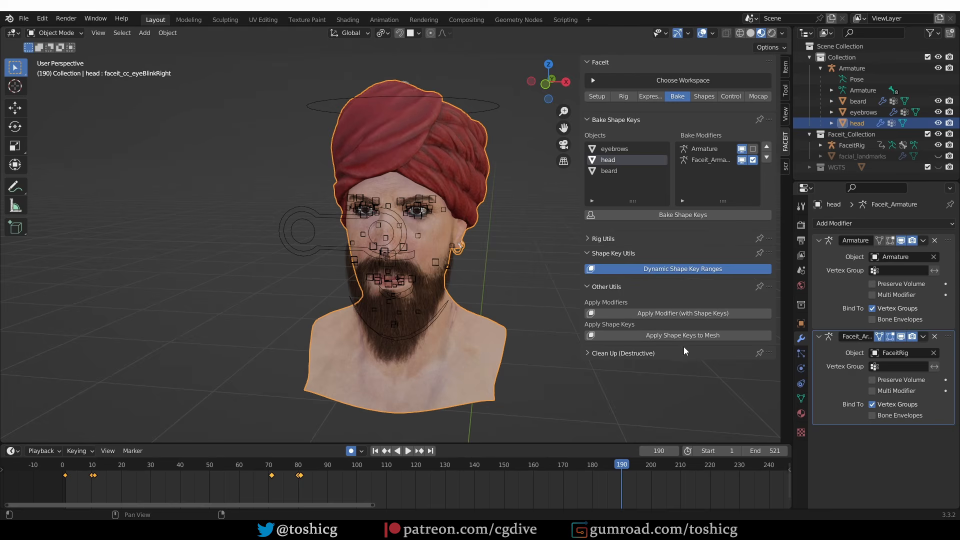
{"action": "middle_click_drag", "start_coordinate": [469, 281], "coordinate": [445, 176]}
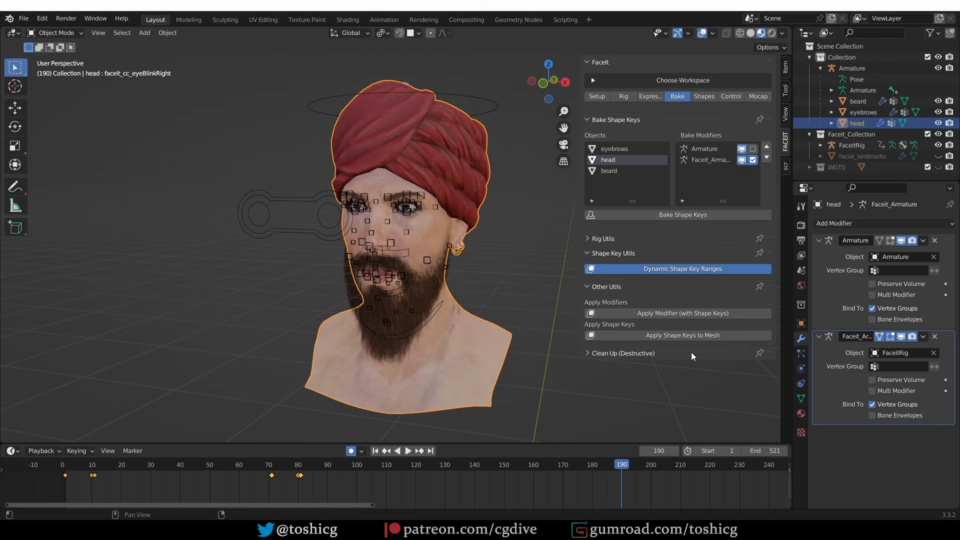
{"action": "left_click", "coordinate": [643, 355]}
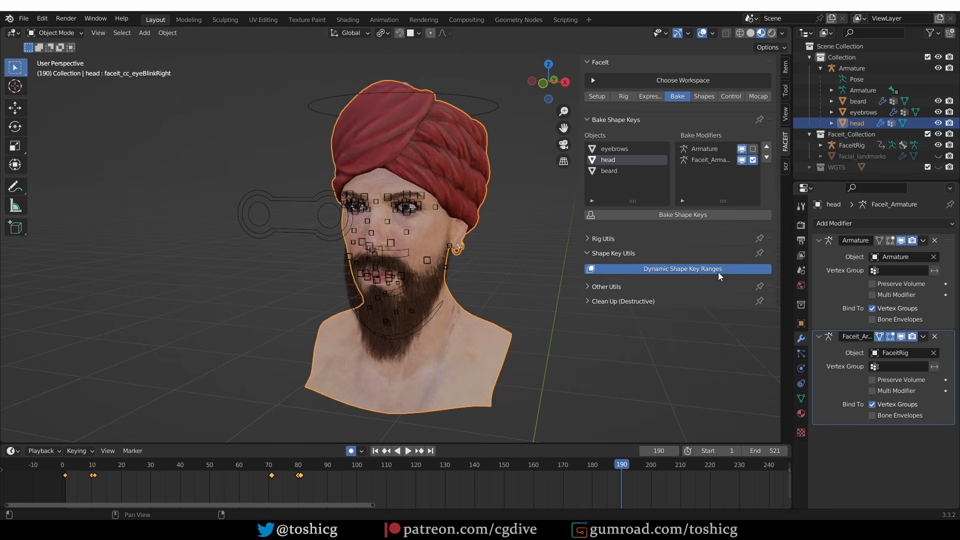
Bake the expressions into shape keys with Keep Faceit Rig Active enabled
{"action": "left_click", "coordinate": [693, 215]}
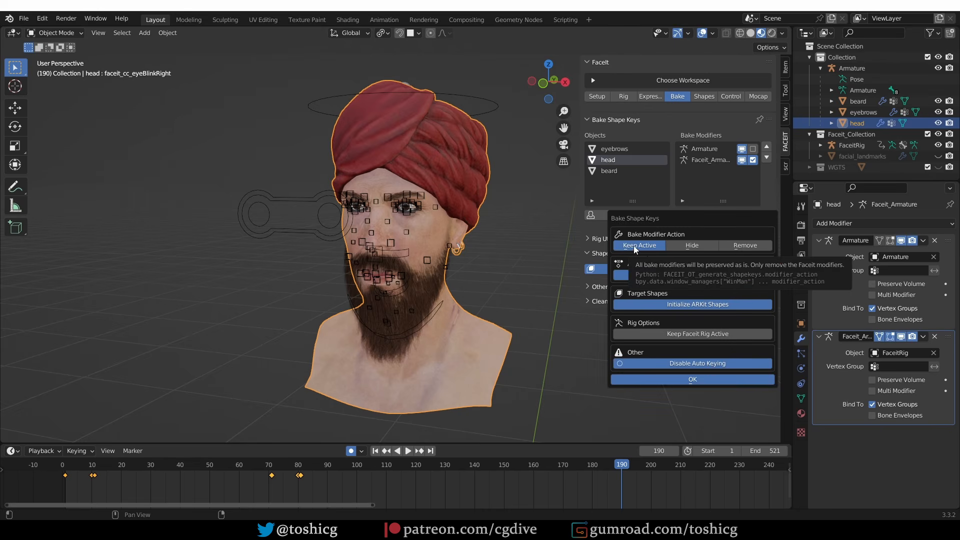
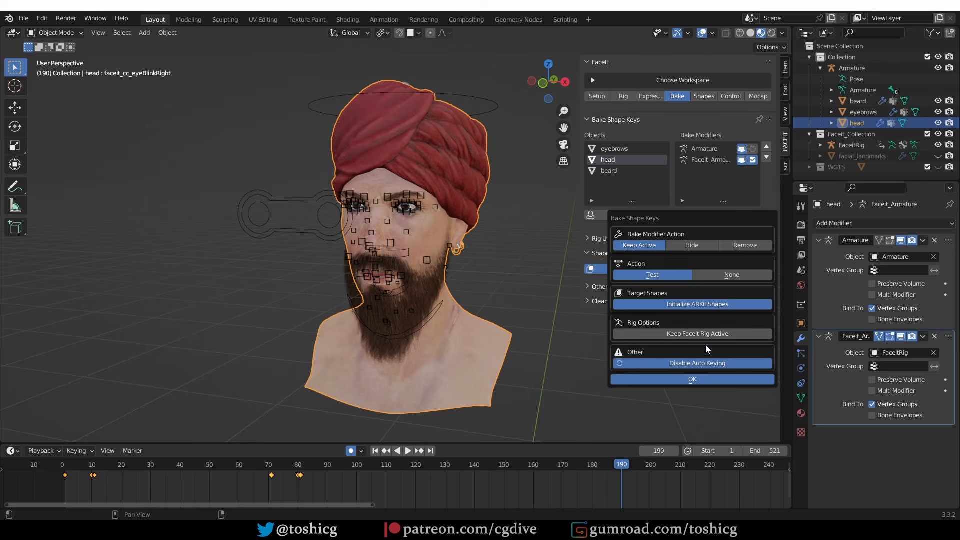
{"action": "left_click", "coordinate": [697, 334]}
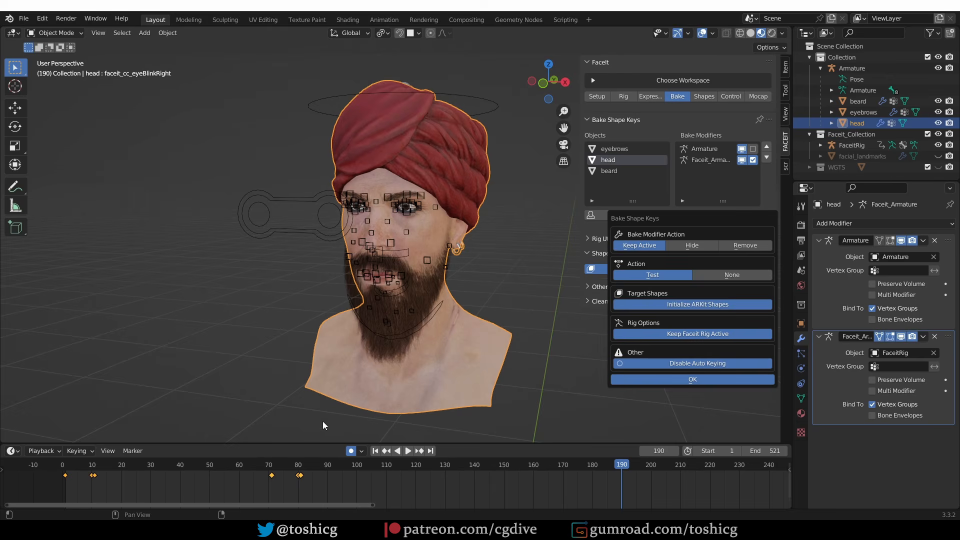
{"action": "left_click", "coordinate": [694, 380]}
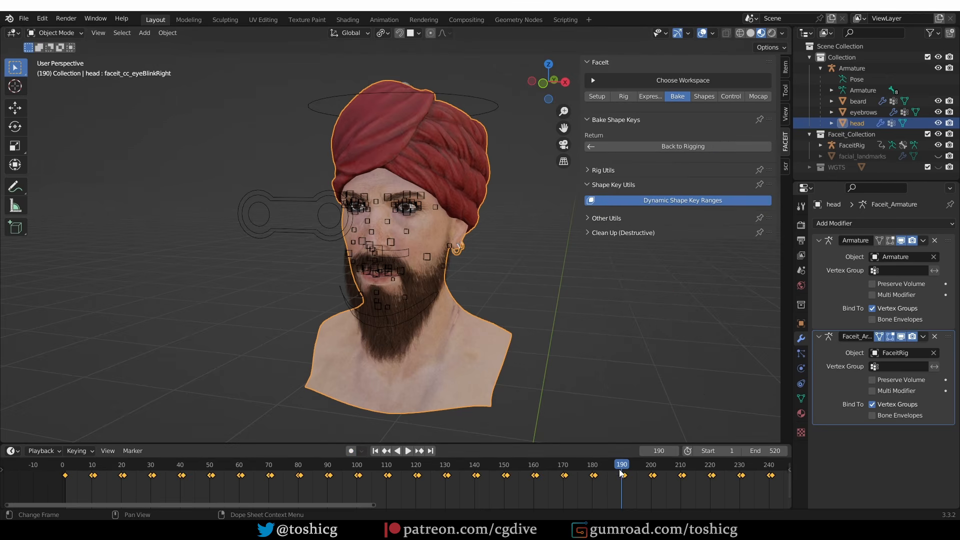
Scrub the baked test animation to frame 221 and view the character with viewport overlays hidden and shown again
{"action": "left_click_drag", "start_coordinate": [619, 469], "coordinate": [712, 493]}
{"action": "left_click", "coordinate": [702, 33]}
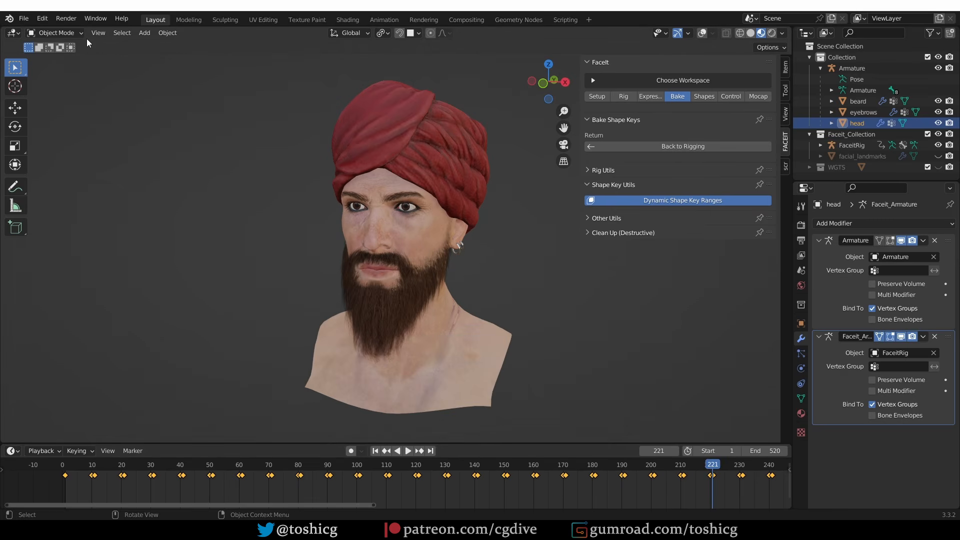
{"action": "left_click", "coordinate": [702, 32]}
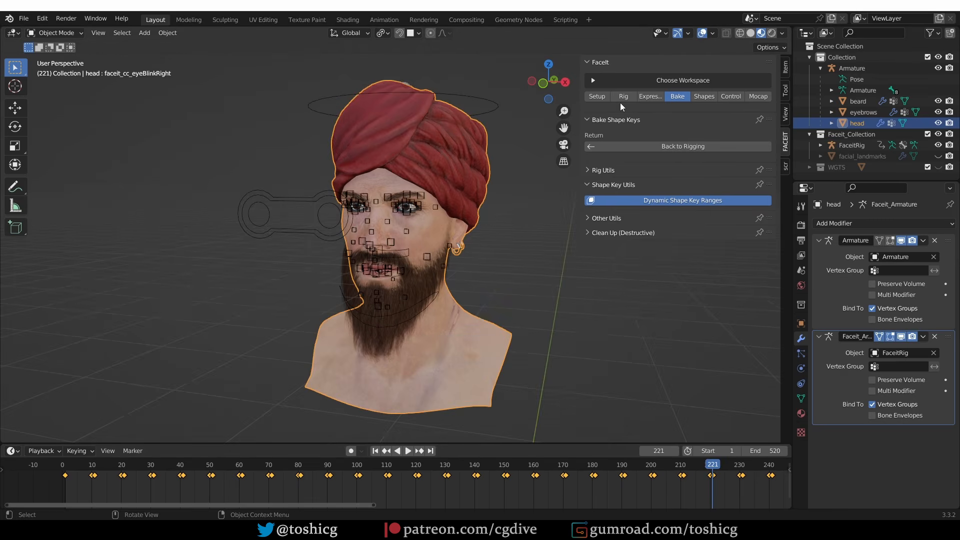
Show the head's mesh data with an enlarged shape key list, and examine the baked ARKit shape keys and the face
{"action": "left_click", "coordinate": [802, 398]}
{"action": "left_click_drag", "start_coordinate": [881, 409], "coordinate": [895, 497]}
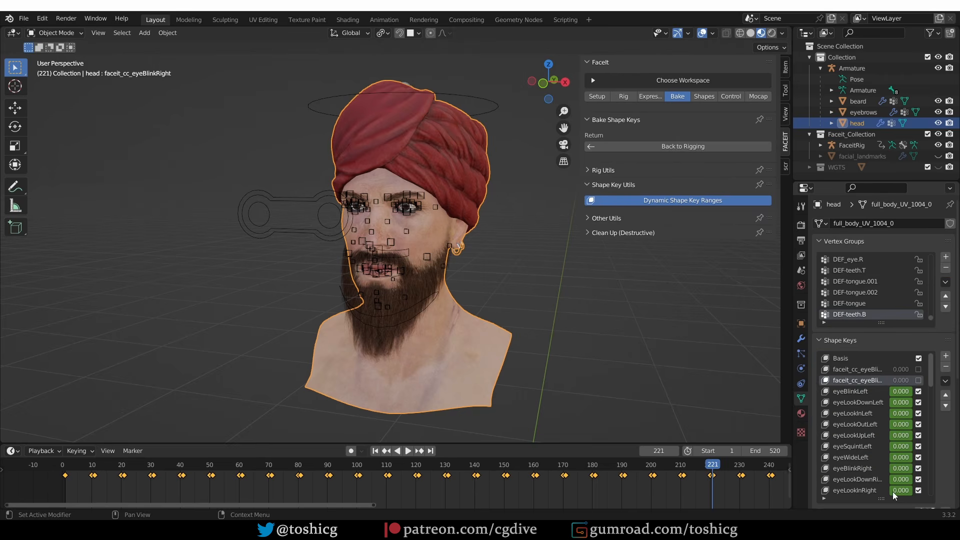
{"action": "scroll", "coordinate": [865, 416], "scroll_direction": "down", "scroll_amount": 5}
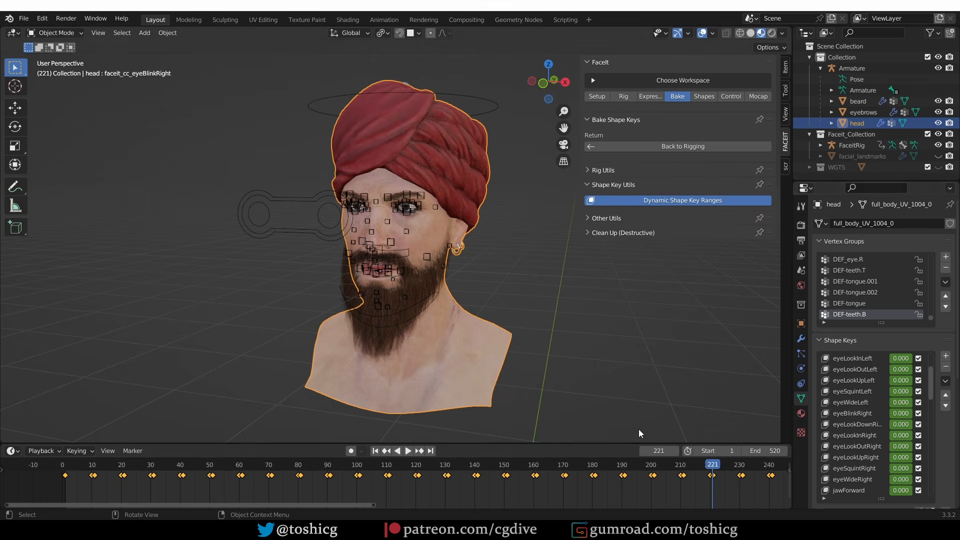
{"action": "mouse_move", "coordinate": [895, 413]}
{"action": "left_mouse_down"}
{"action": "mouse_move", "coordinate": [911, 413]}
{"action": "mouse_move", "coordinate": [891, 413]}
{"action": "left_mouse_up"}
{"action": "scroll", "coordinate": [362, 235], "scroll_direction": "up", "scroll_amount": 5}
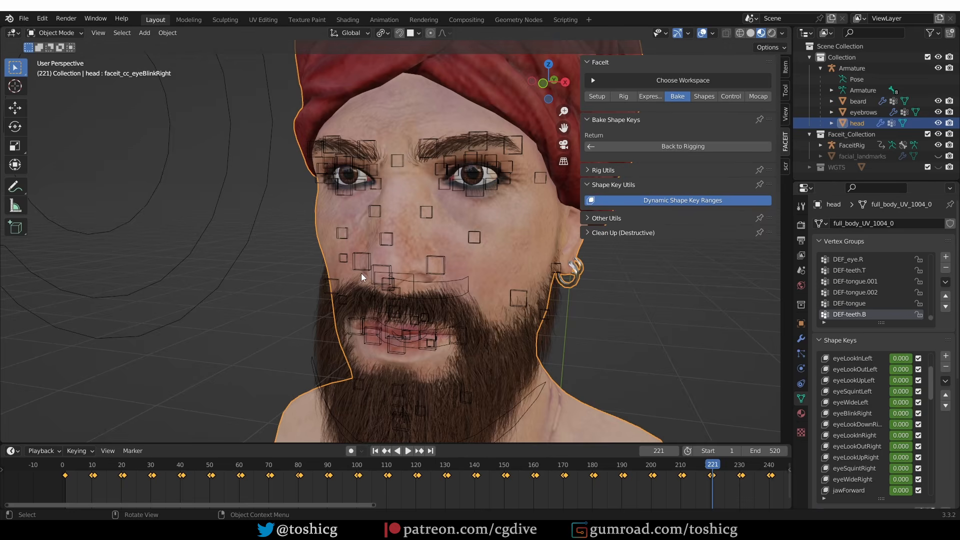
{"action": "scroll", "coordinate": [566, 226], "scroll_direction": "down", "scroll_amount": 2}
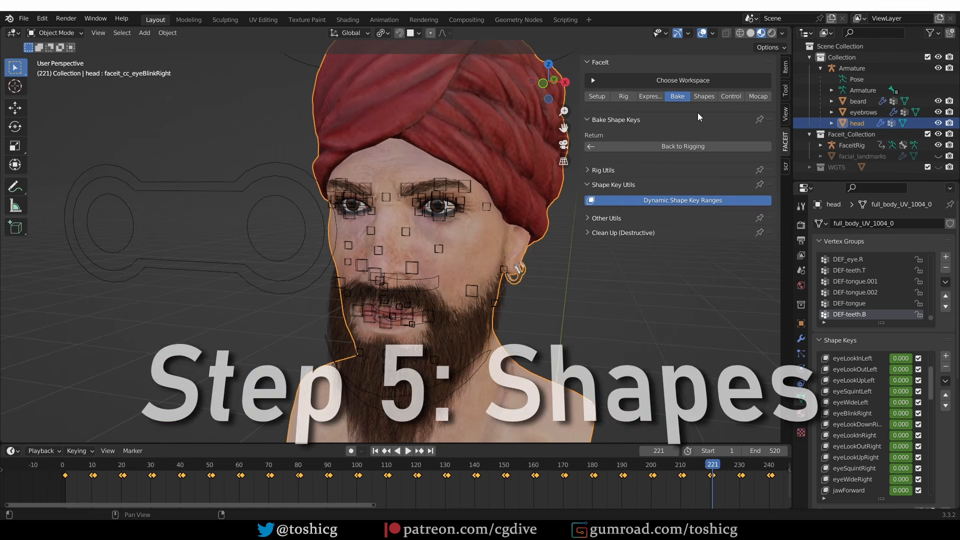
Switch to Faceit's shapes stage and show the ARKit Name Scheme options
{"action": "left_click", "coordinate": [710, 97]}
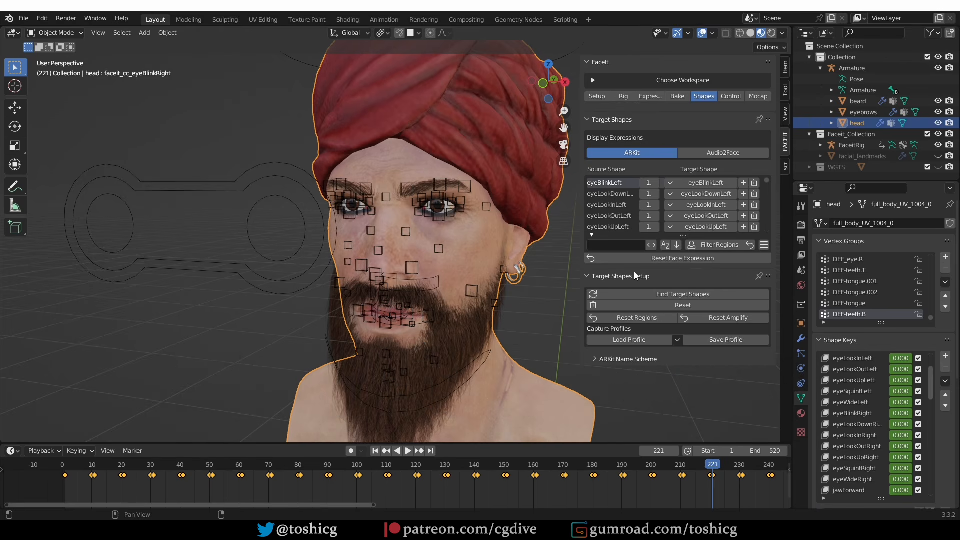
{"action": "left_click", "coordinate": [628, 359]}
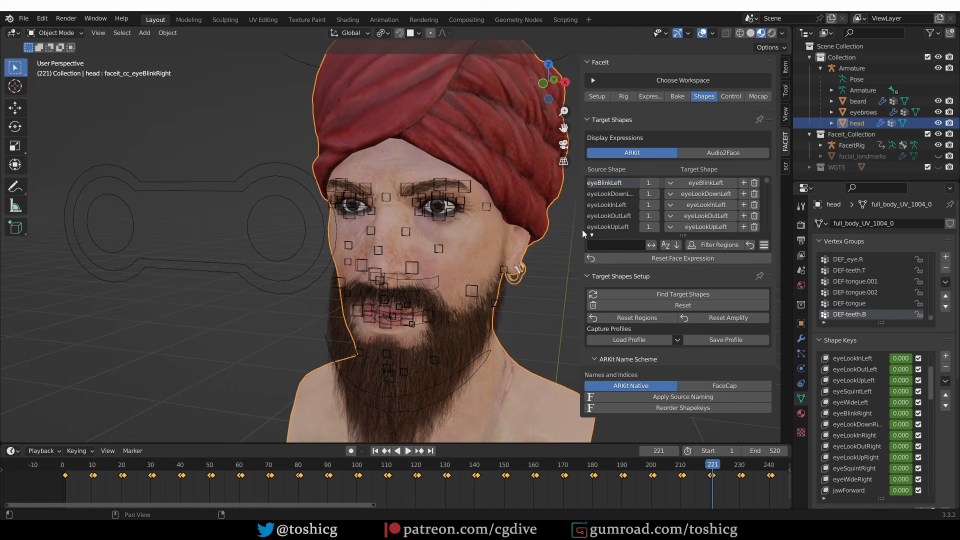
Try amplifying the eyeBlinkLeft target shape to 1.24, and set its value back to 1
{"action": "left_click_drag", "start_coordinate": [581, 230], "coordinate": [394, 220]}
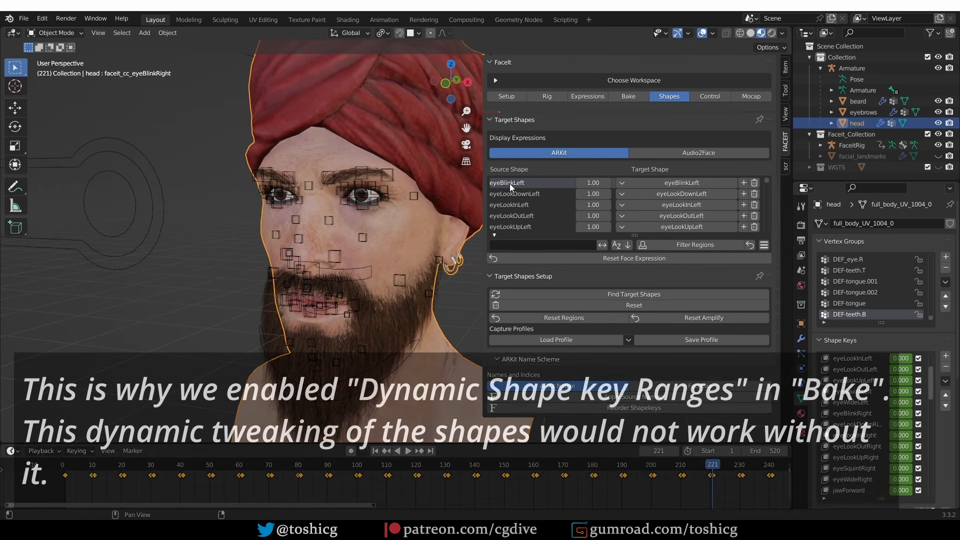
{"action": "left_click", "coordinate": [510, 188]}
{"action": "scroll", "coordinate": [358, 200], "scroll_direction": "up", "scroll_amount": 6}
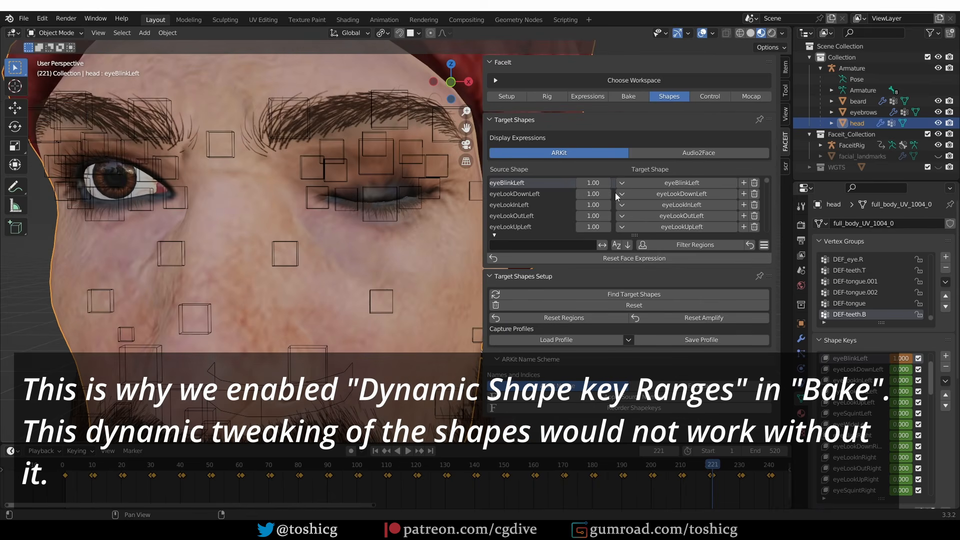
{"action": "left_click_drag", "start_coordinate": [590, 182], "coordinate": [617, 183]}
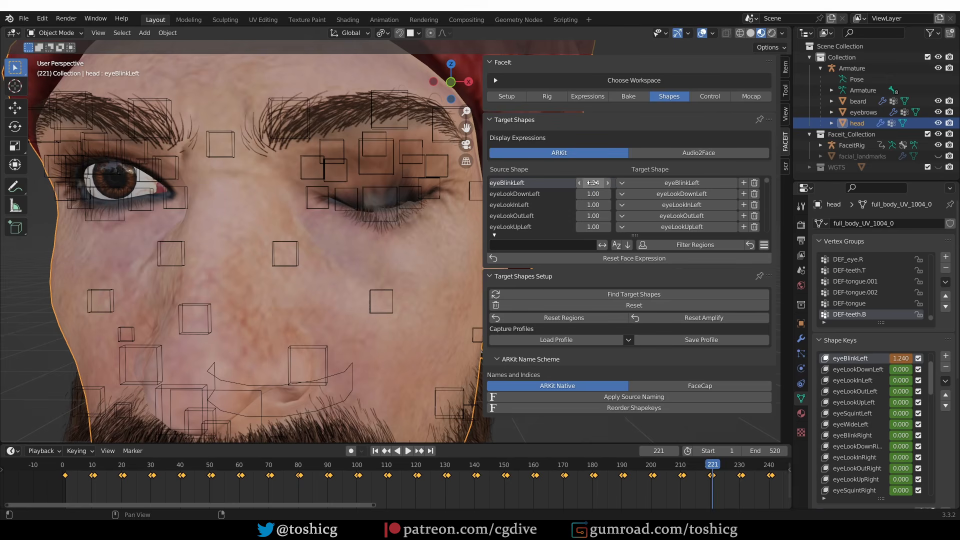
{"action": "left_click", "coordinate": [593, 183]}
{"action": "type", "text": "1"}
{"action": "key", "text": "Return"}
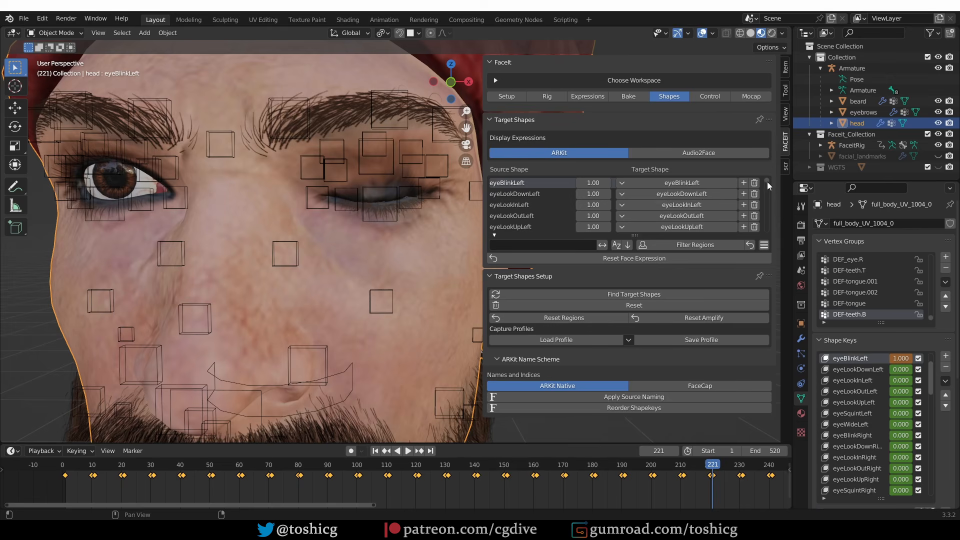
Preview the tongueOut target shape on the face and return from the baked state to rigging
{"action": "scroll", "coordinate": [507, 234], "scroll_direction": "down", "scroll_amount": 10}
{"action": "left_click", "coordinate": [505, 227]}
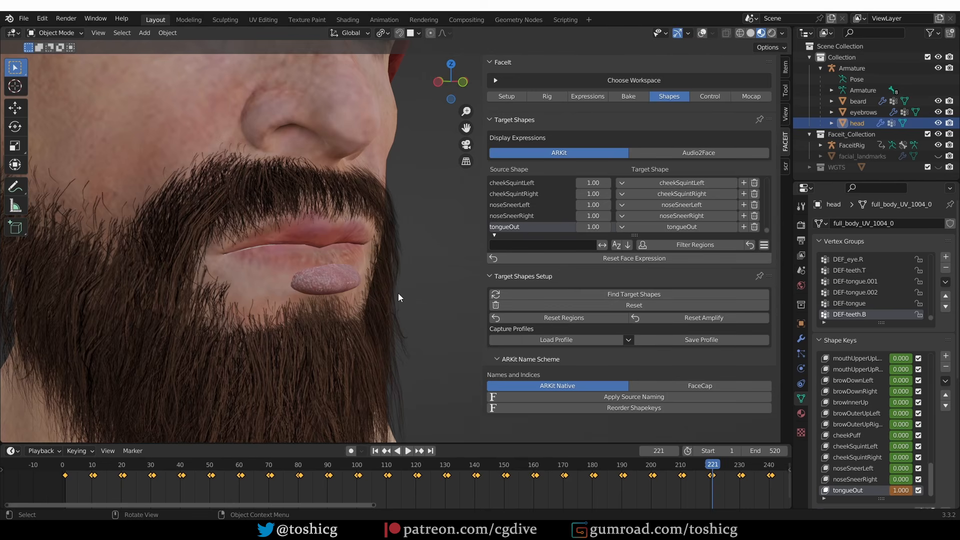
{"action": "left_click", "coordinate": [634, 97]}
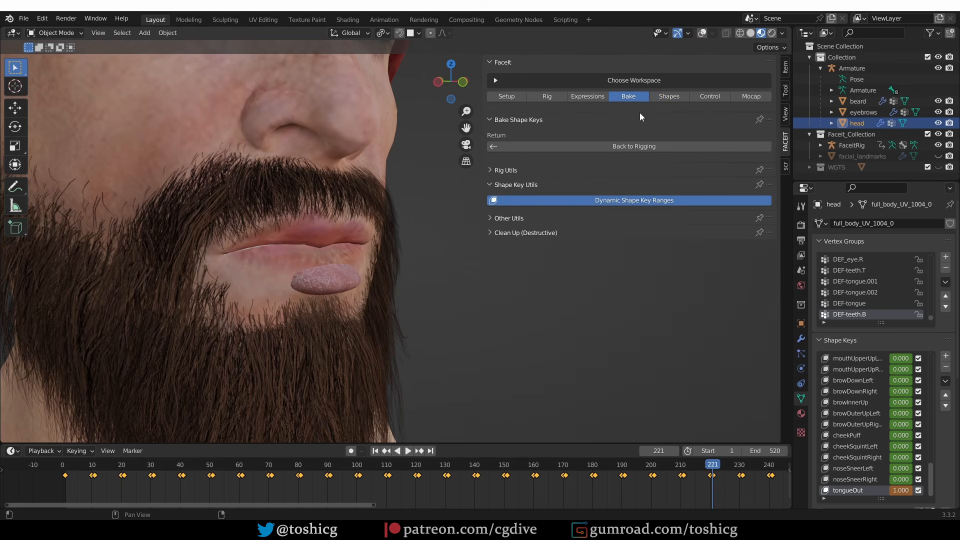
{"action": "left_click", "coordinate": [620, 147]}
Filter the Faceit expressions by "tong" and select tongueOut with the viewport overlays shown
{"action": "left_click", "coordinate": [588, 96]}
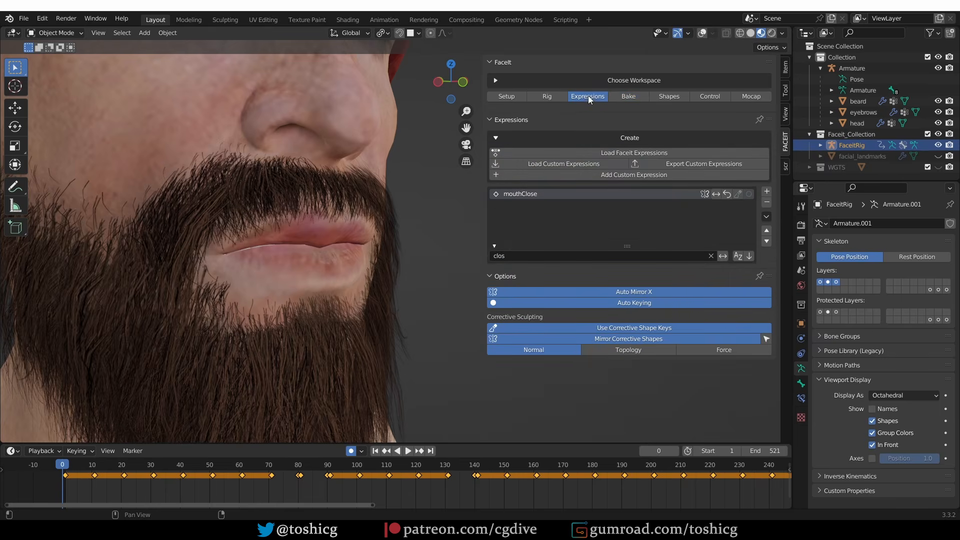
{"action": "left_click", "coordinate": [702, 33]}
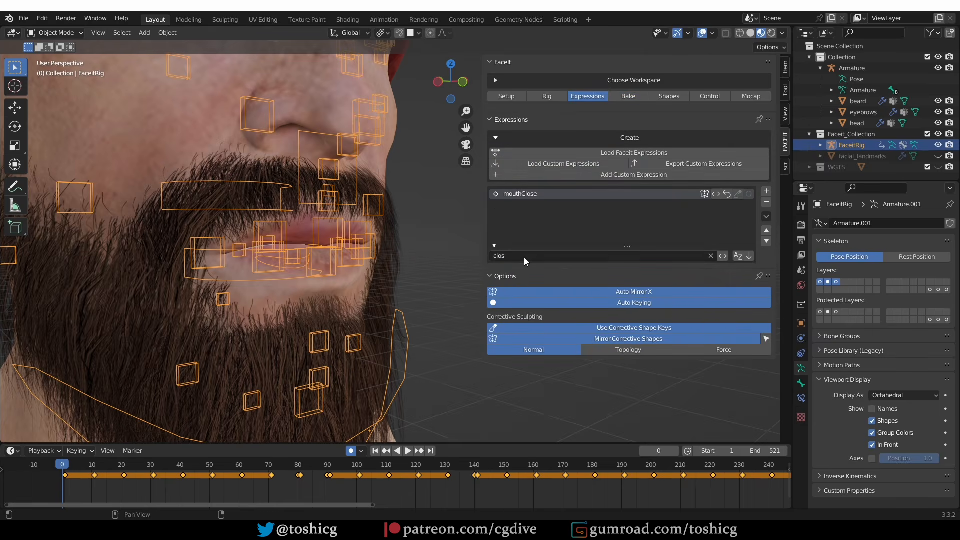
{"action": "left_click", "coordinate": [530, 256]}
{"action": "type", "text": "tong"}
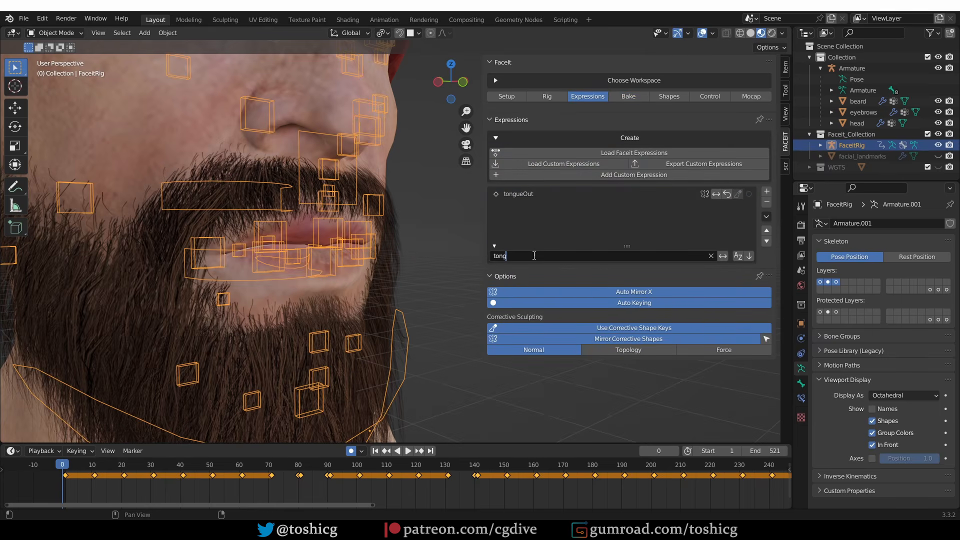
{"action": "key", "text": "Return"}
{"action": "left_click", "coordinate": [529, 196]}
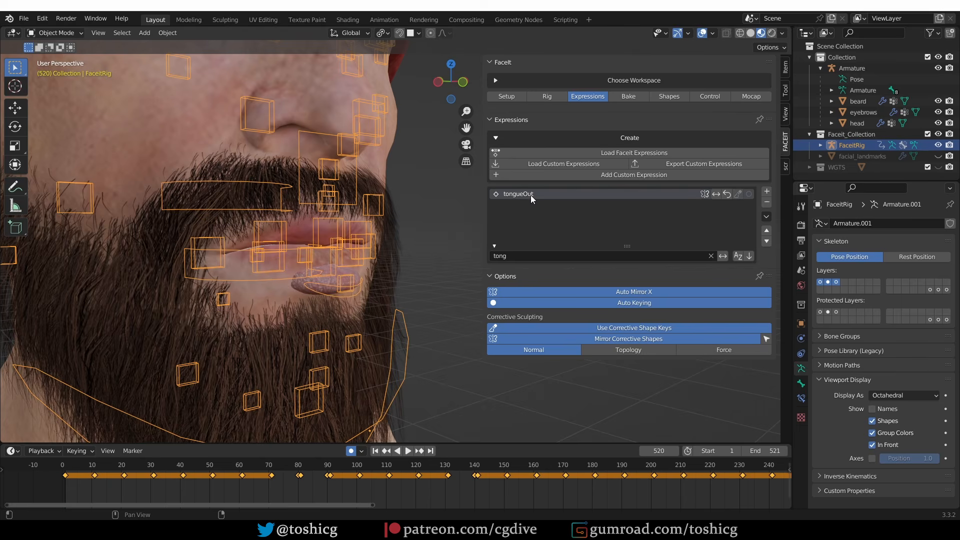
In Pose Mode, move the tongue_master control up and about 0.0102 m forward along Y, out of the mouth
{"action": "left_click", "coordinate": [52, 33]}
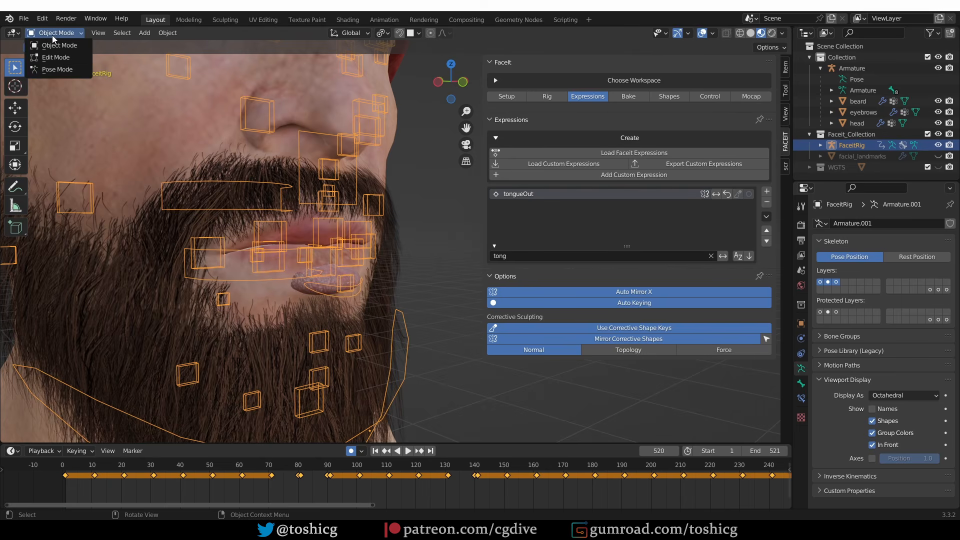
{"action": "left_click", "coordinate": [57, 69]}
{"action": "left_click", "coordinate": [15, 107]}
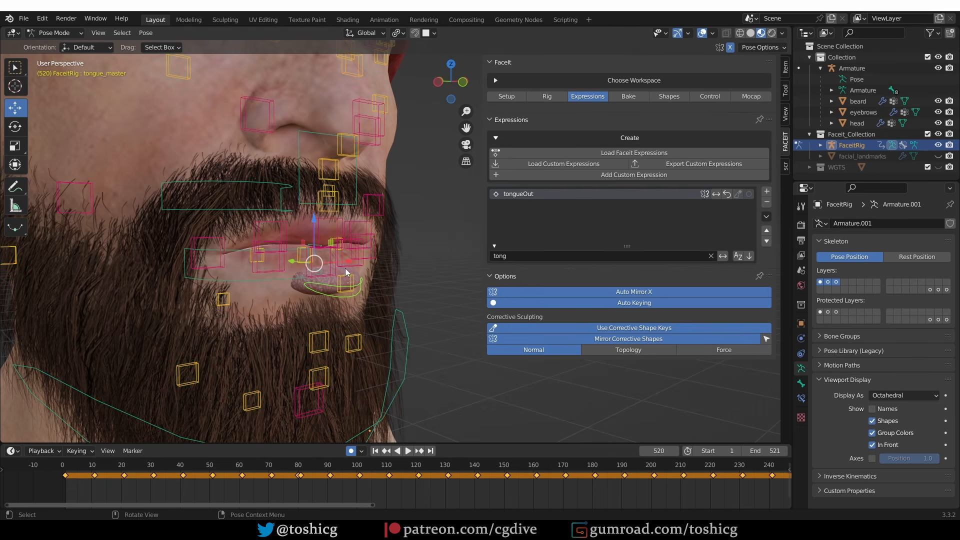
{"action": "left_click_drag", "start_coordinate": [314, 232], "coordinate": [318, 191]}
{"action": "middle_click_drag", "start_coordinate": [318, 192], "coordinate": [356, 269]}
{"action": "left_click_drag", "start_coordinate": [290, 232], "coordinate": [321, 231]}
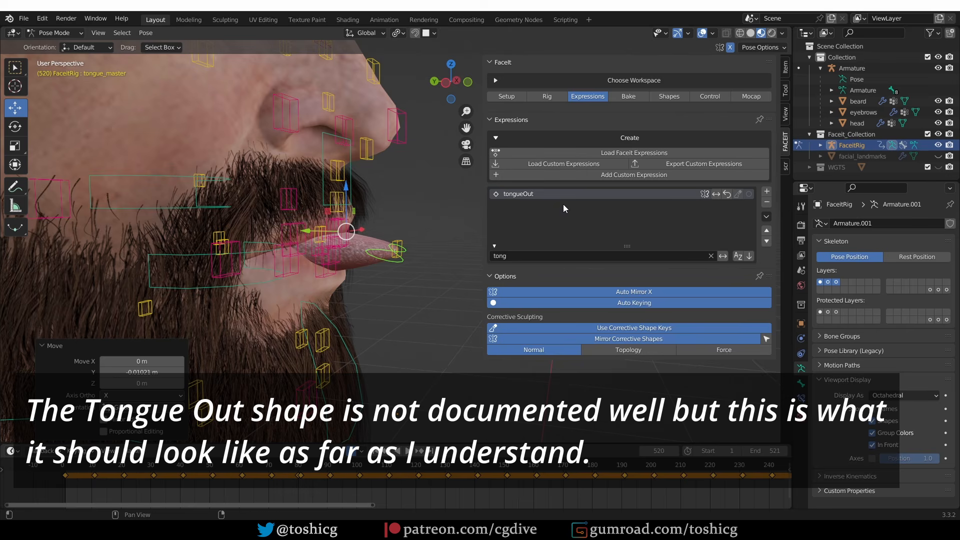
Bake the shape keys again with Keep Active, the Test action, Initialize ARKit Shapes and Disable Auto Keying
{"action": "left_click", "coordinate": [629, 95]}
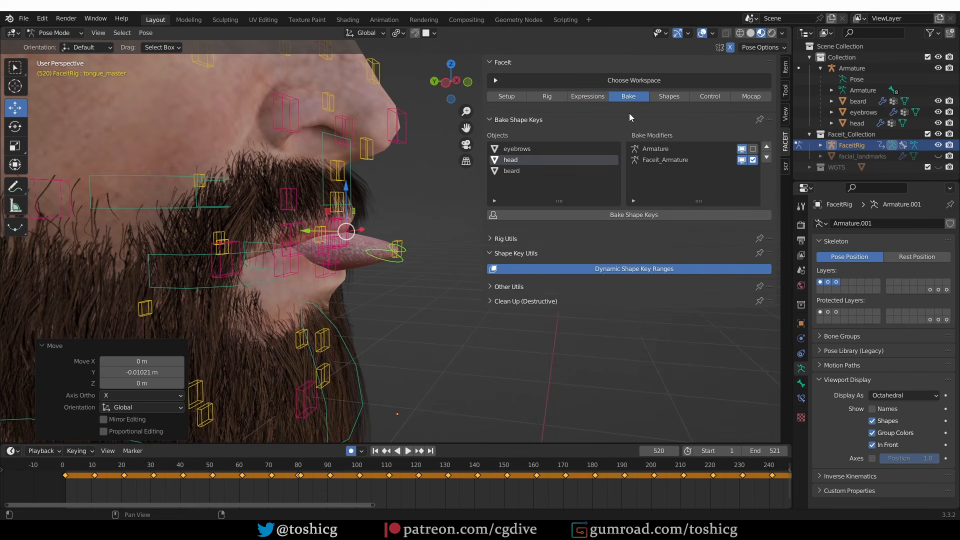
{"action": "left_click", "coordinate": [641, 269]}
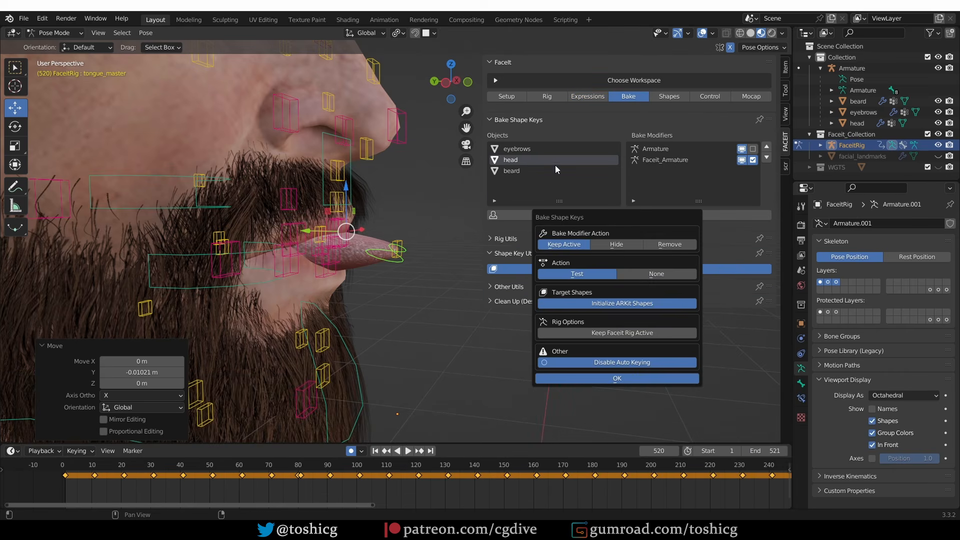
{"action": "left_click", "coordinate": [618, 379]}
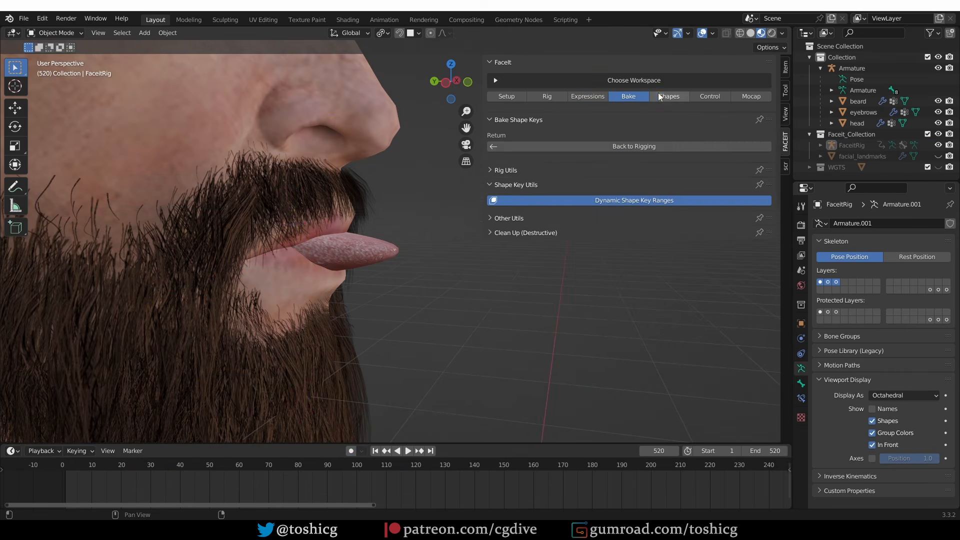
Preview the rebaked tongueOut target shape and set its amplify value to 1.15
{"action": "left_click", "coordinate": [661, 96]}
{"action": "left_click", "coordinate": [524, 217]}
{"action": "left_click", "coordinate": [512, 228]}
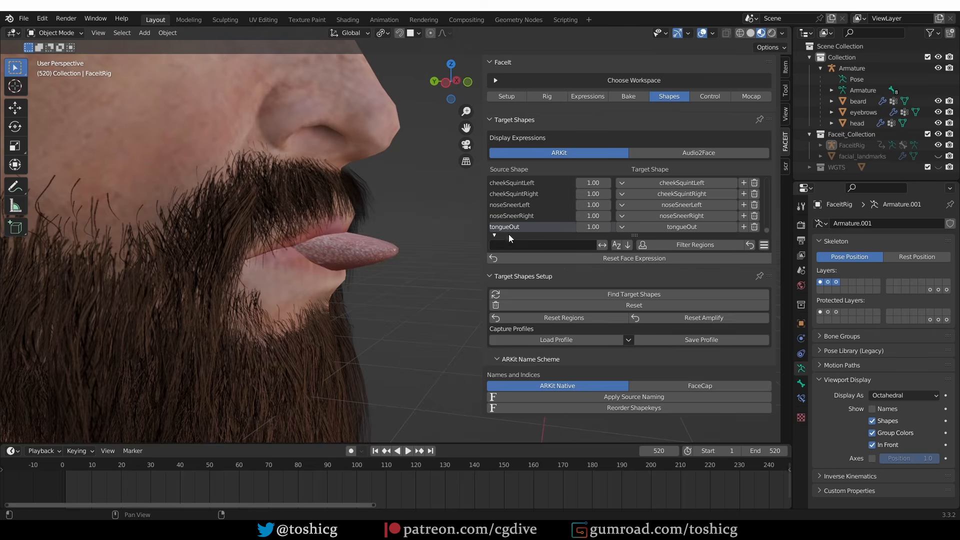
{"action": "middle_click_drag", "start_coordinate": [375, 242], "coordinate": [314, 275]}
{"action": "scroll", "coordinate": [350, 250], "scroll_direction": "down", "scroll_amount": 4}
{"action": "scroll", "coordinate": [300, 262], "scroll_direction": "down", "scroll_amount": 3}
{"action": "scroll", "coordinate": [313, 275], "scroll_direction": "up", "scroll_amount": 3}
{"action": "left_click", "coordinate": [605, 228]}
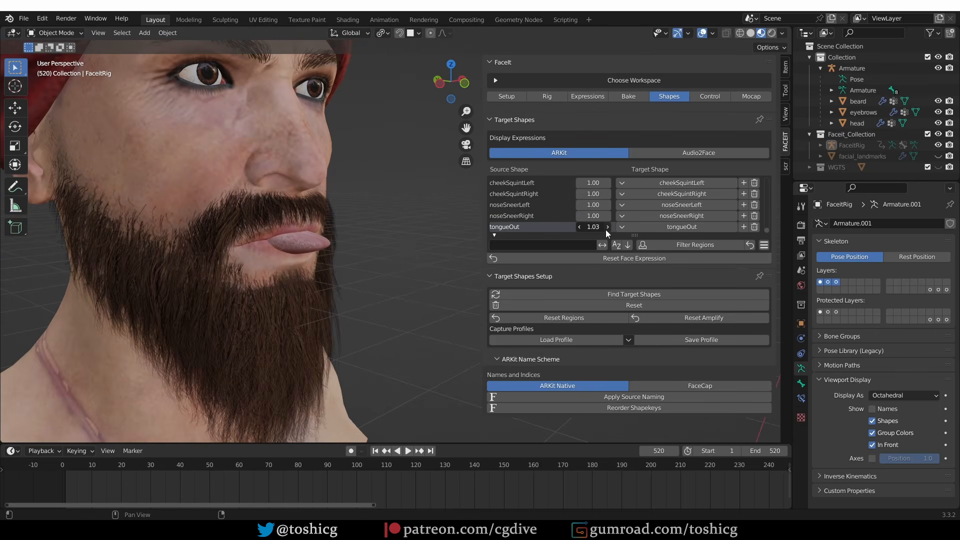
{"action": "left_click", "coordinate": [606, 229]}
{"action": "left_click", "coordinate": [606, 228]}
{"action": "left_click", "coordinate": [606, 228]}
{"action": "left_click", "coordinate": [606, 229]}
{"action": "middle_click_drag", "start_coordinate": [419, 315], "coordinate": [430, 314]}
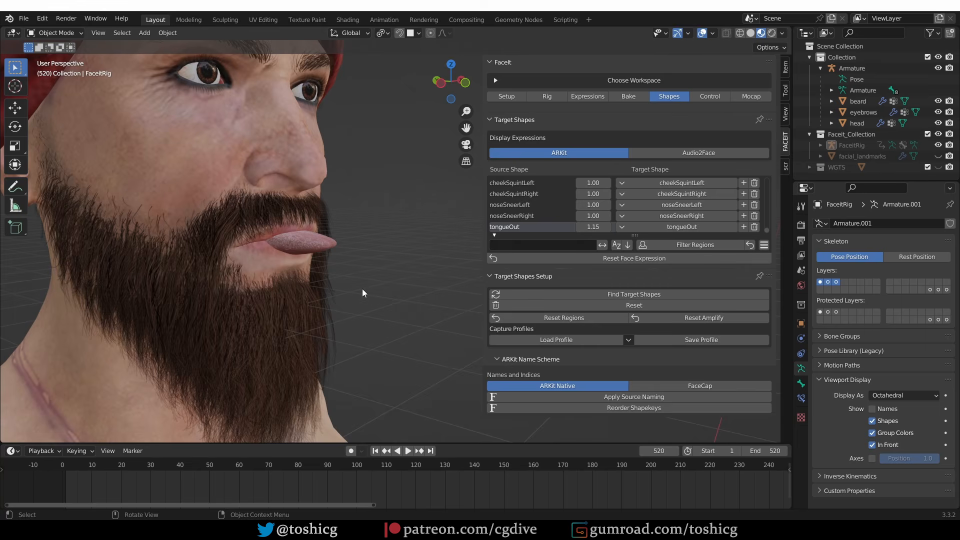
Filter the target shapes by "clos" and preview mouthClose on the face
{"action": "left_click", "coordinate": [518, 246]}
{"action": "type", "text": "clos"}
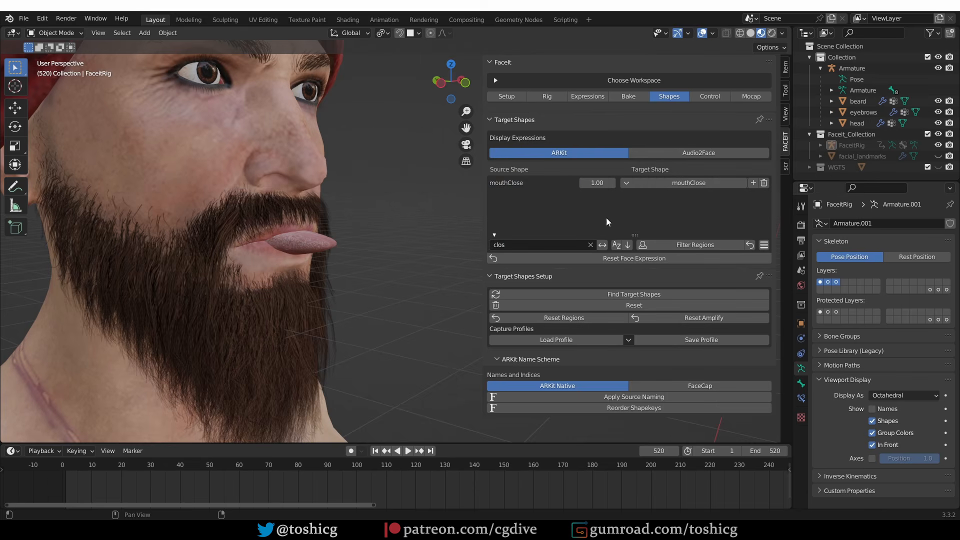
{"action": "left_click", "coordinate": [530, 183]}
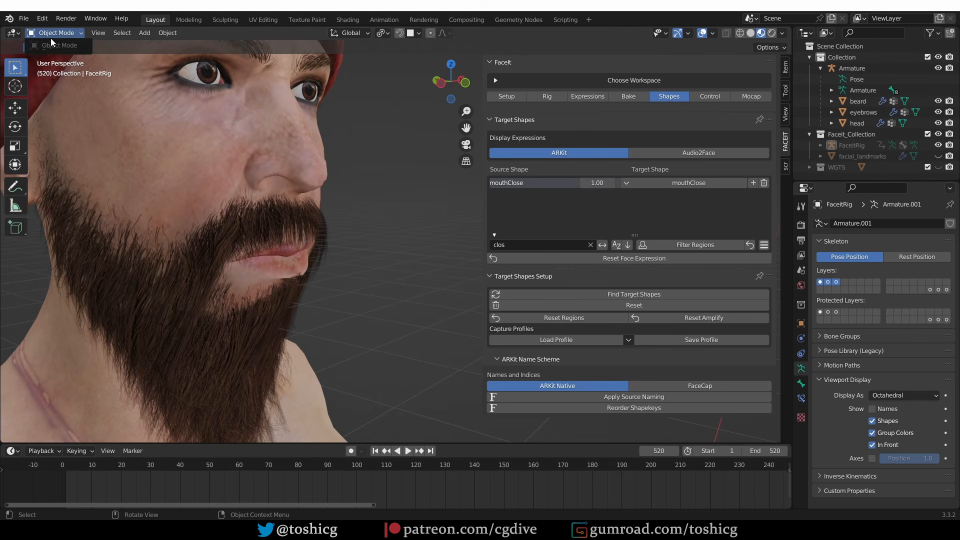
On the head mesh, lower the jawOpen shape key to 0 with mouthClose at 1, and examine the mouth from the side
{"action": "left_click", "coordinate": [294, 189]}
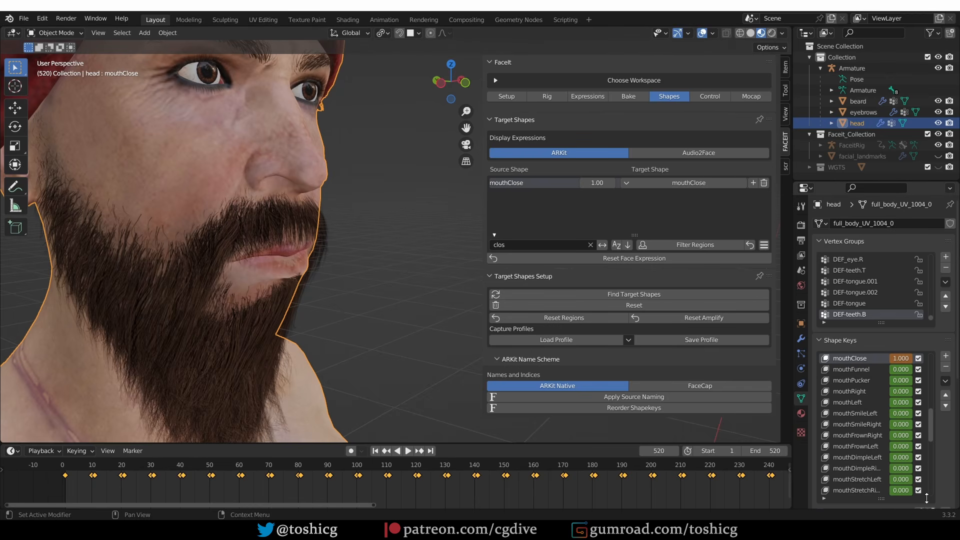
{"action": "scroll", "coordinate": [886, 470], "scroll_direction": "down", "scroll_amount": 8}
{"action": "scroll", "coordinate": [886, 473], "scroll_direction": "down", "scroll_amount": 6}
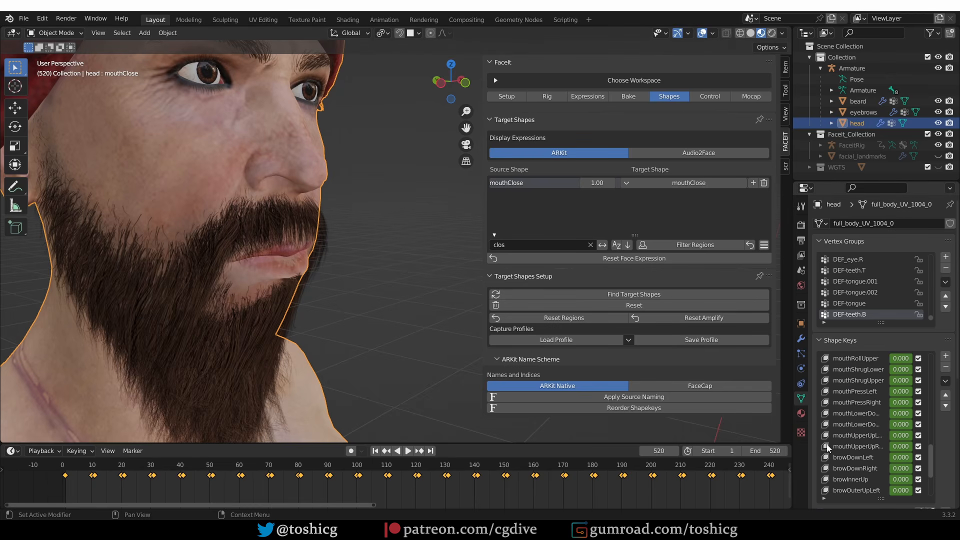
{"action": "left_click_drag", "start_coordinate": [793, 430], "coordinate": [723, 431]}
{"action": "scroll", "coordinate": [832, 457], "scroll_direction": "up", "scroll_amount": 18}
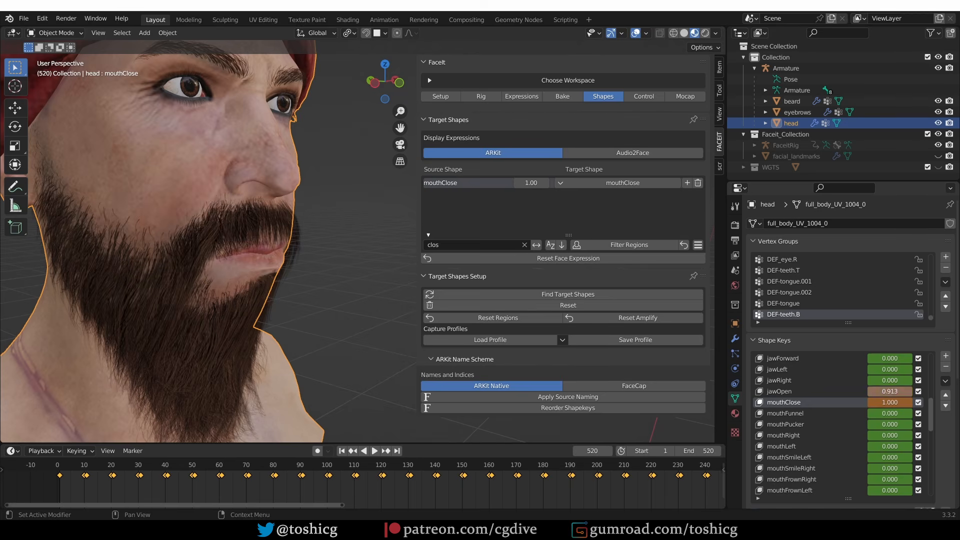
{"action": "left_click_drag", "start_coordinate": [904, 392], "coordinate": [849, 404]}
{"action": "middle_click_drag", "start_coordinate": [231, 276], "coordinate": [308, 253]}
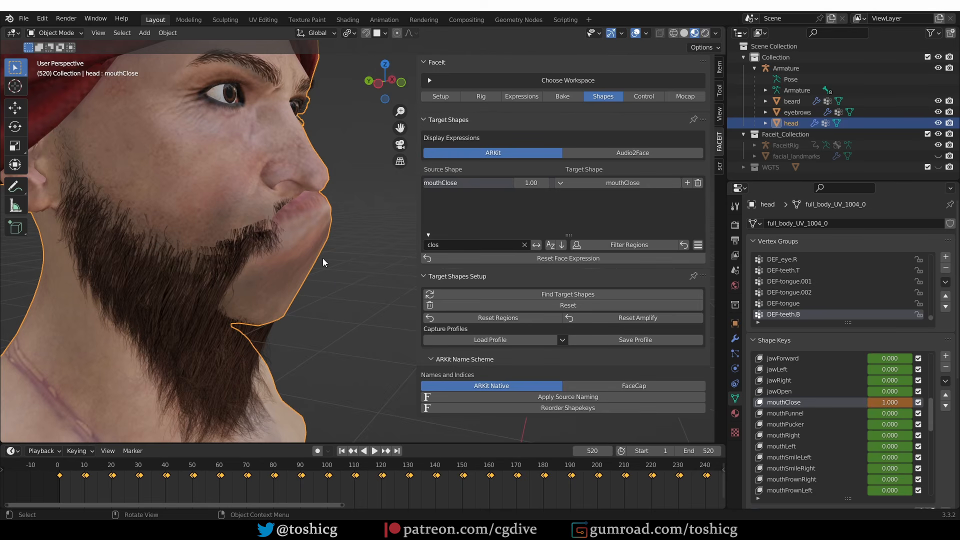
Clear the target shape filter and return the test animation to frame 0
{"action": "key", "text": "space"}
{"action": "left_click", "coordinate": [524, 244]}
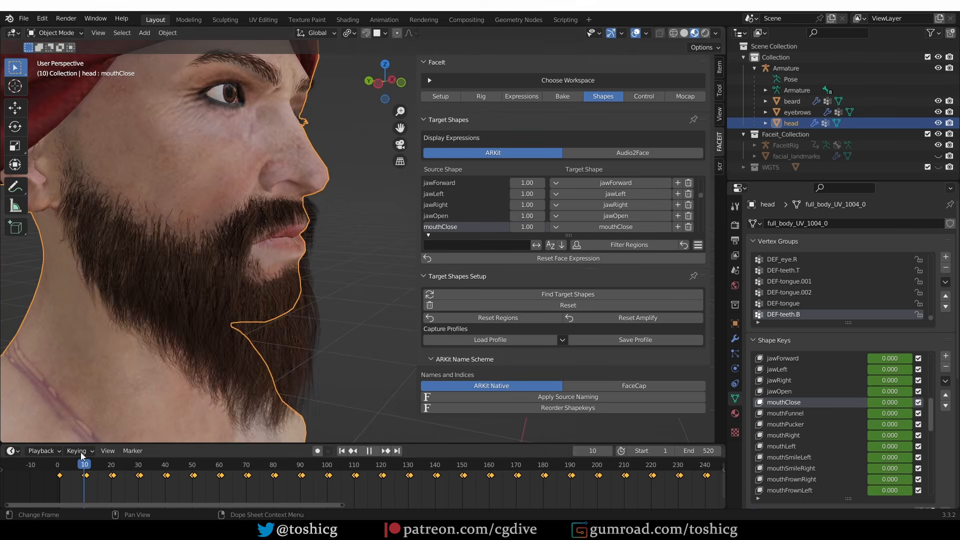
{"action": "left_click_drag", "start_coordinate": [81, 455], "coordinate": [57, 455]}
{"action": "middle_click_drag", "start_coordinate": [397, 350], "coordinate": [360, 353]}
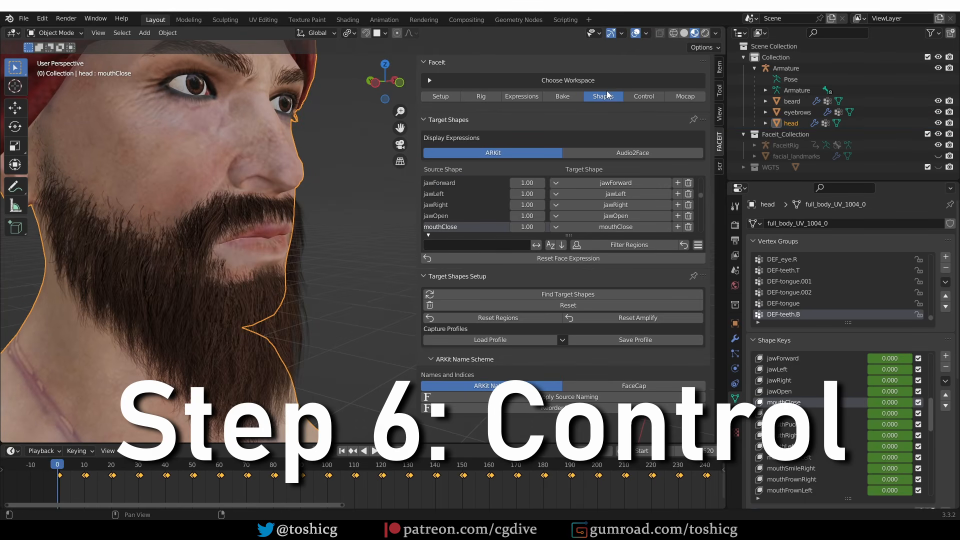
Generate FaceitControlRig with Full Range, Connect Drivers and Copy Amplify Values, and put it in Pose Mode
{"action": "left_click", "coordinate": [642, 94]}
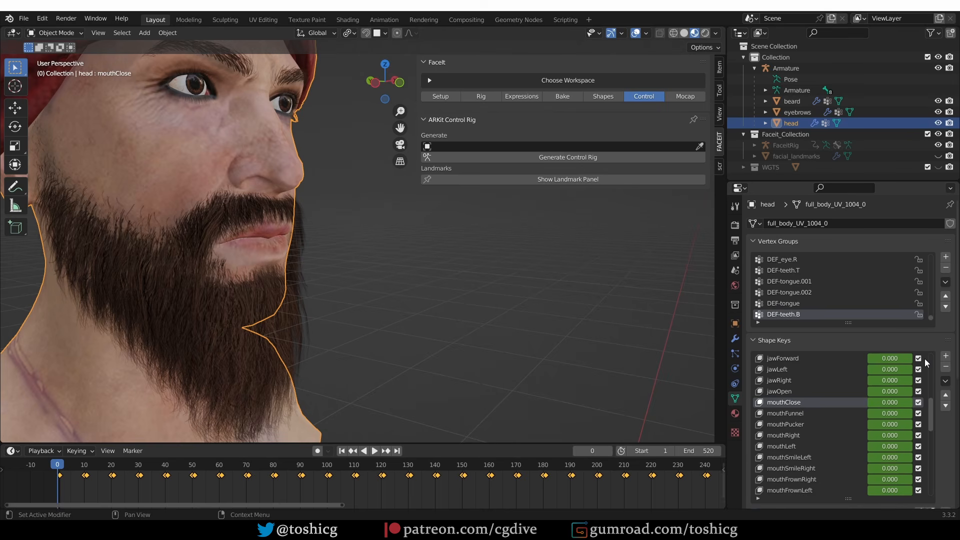
{"action": "left_click", "coordinate": [562, 158]}
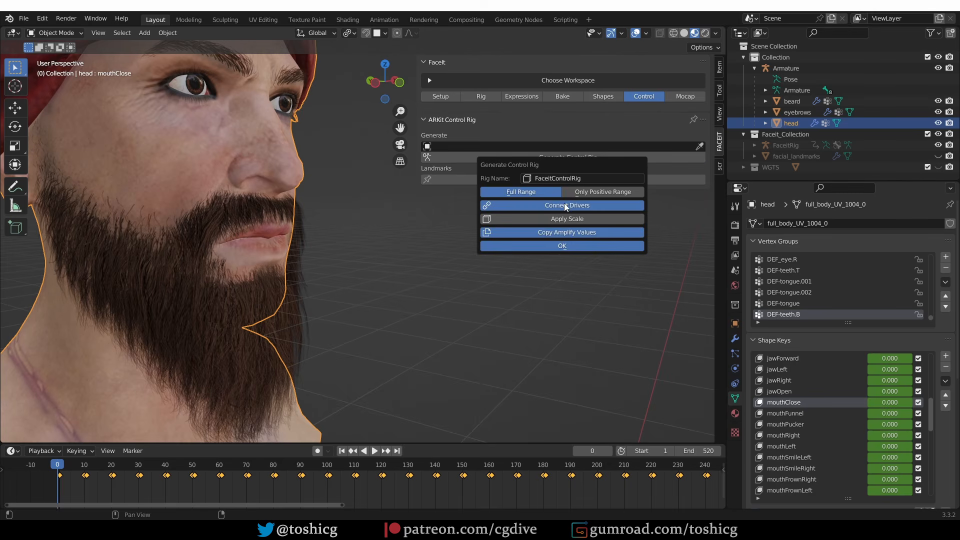
{"action": "left_click", "coordinate": [562, 245]}
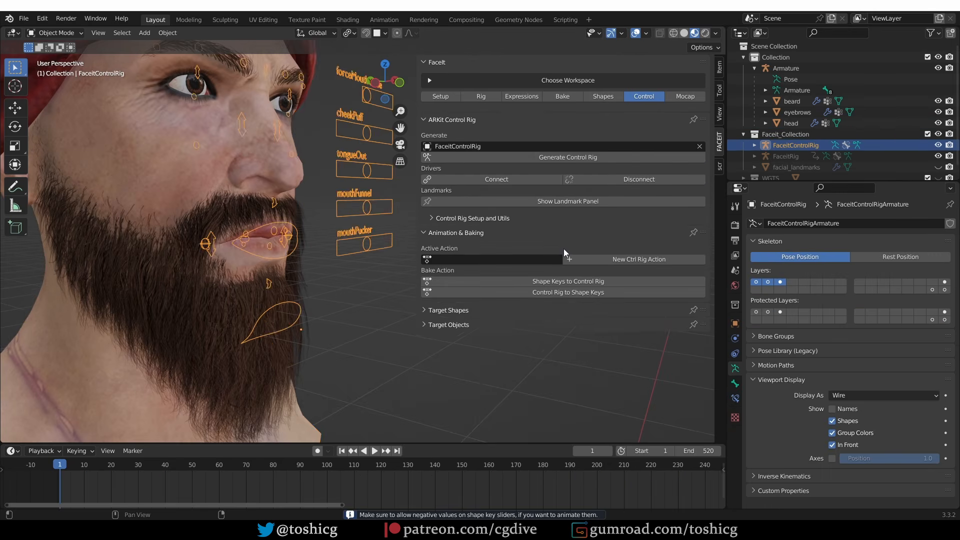
{"action": "middle_click_drag", "start_coordinate": [251, 223], "coordinate": [231, 216]}
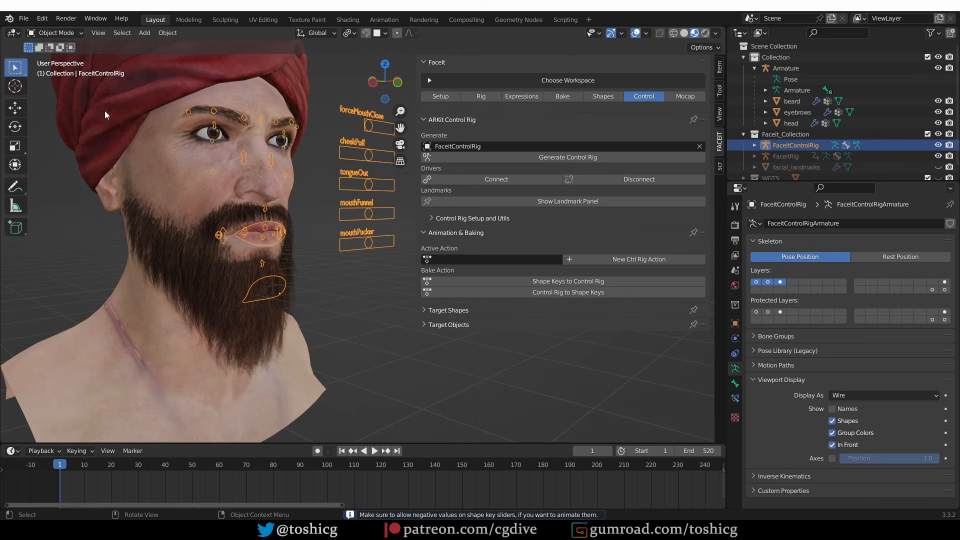
{"action": "left_click", "coordinate": [56, 33]}
{"action": "left_click", "coordinate": [66, 70]}
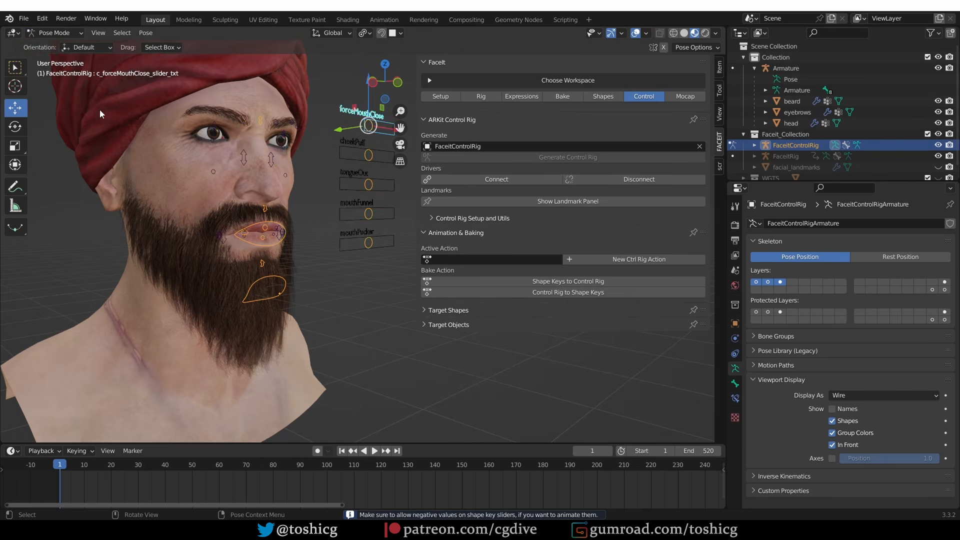
Try opening the mouth by moving the c_jaw_target control downward
{"action": "left_click", "coordinate": [270, 274]}
{"action": "key", "text": "g"}
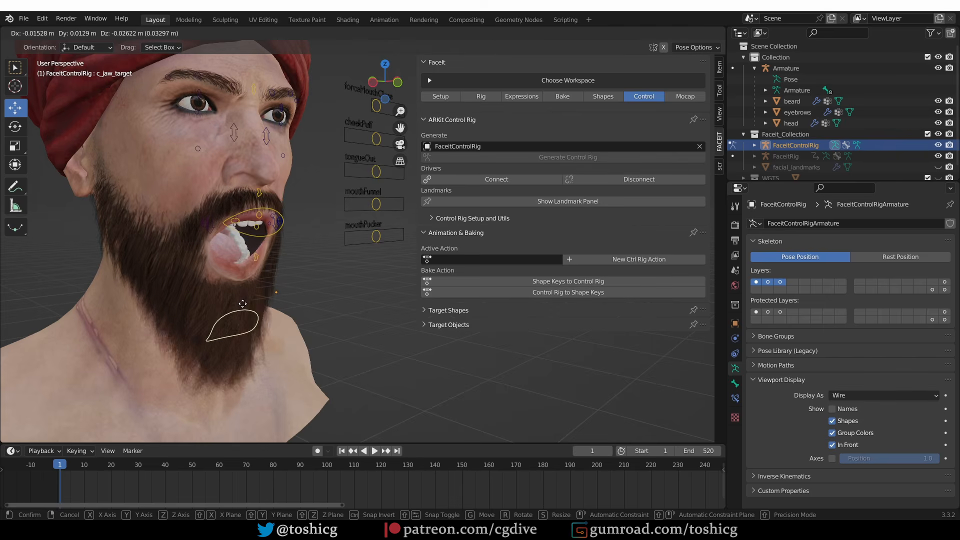
{"action": "right_click", "coordinate": [242, 272]}
Try moving the c_lips_corner.L and c_mouth_controller controls to test the mouth's response
{"action": "middle_click_drag", "start_coordinate": [295, 260], "coordinate": [260, 260]}
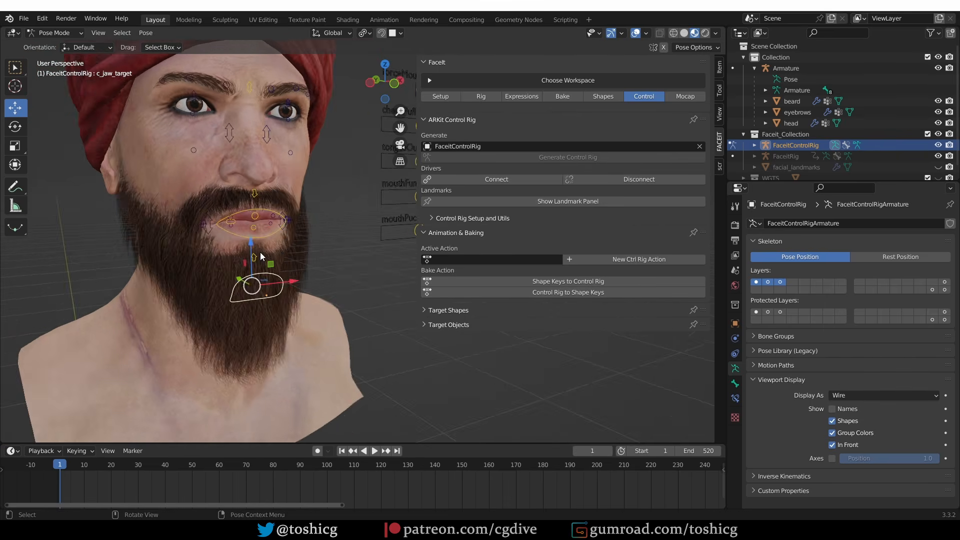
{"action": "left_click", "coordinate": [272, 235]}
{"action": "middle_click_drag", "start_coordinate": [305, 228], "coordinate": [284, 227]}
{"action": "left_click", "coordinate": [294, 221]}
{"action": "key", "text": "g"}
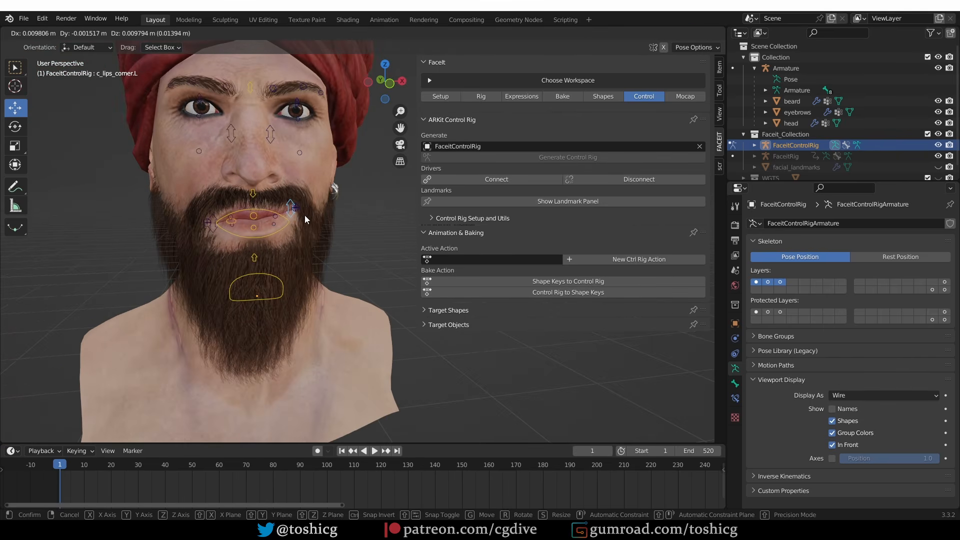
{"action": "right_click", "coordinate": [303, 220]}
{"action": "key", "text": "g"}
{"action": "right_click", "coordinate": [277, 233]}
{"action": "left_click", "coordinate": [273, 234]}
{"action": "key", "text": "g"}
{"action": "right_click", "coordinate": [277, 228]}
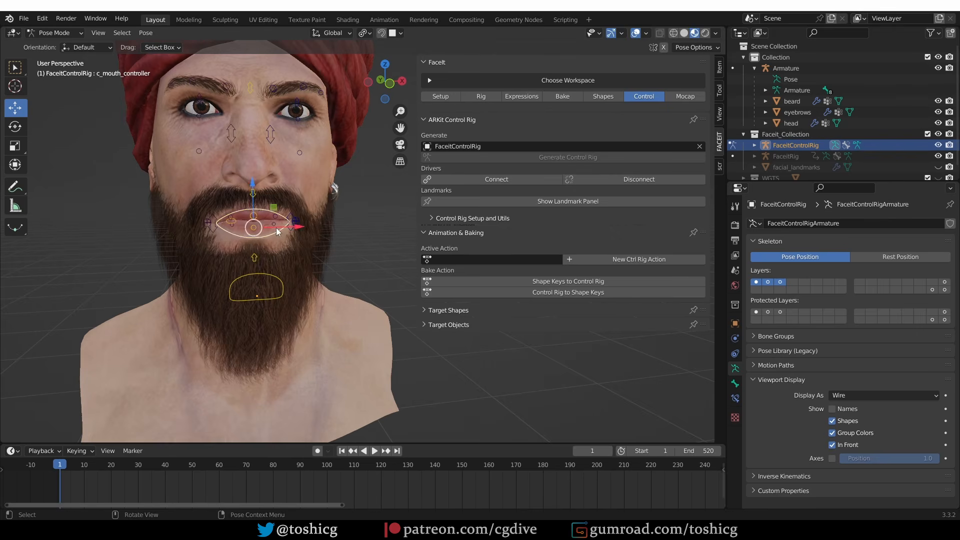
Try moving the left upper eyelid, c_eyebrow_mid and c_brow_inner.L controls to test the eye and brow shapes
{"action": "left_click", "coordinate": [300, 102]}
{"action": "key", "text": "g"}
{"action": "right_click", "coordinate": [299, 113]}
{"action": "left_click", "coordinate": [250, 86]}
{"action": "key", "text": "g"}
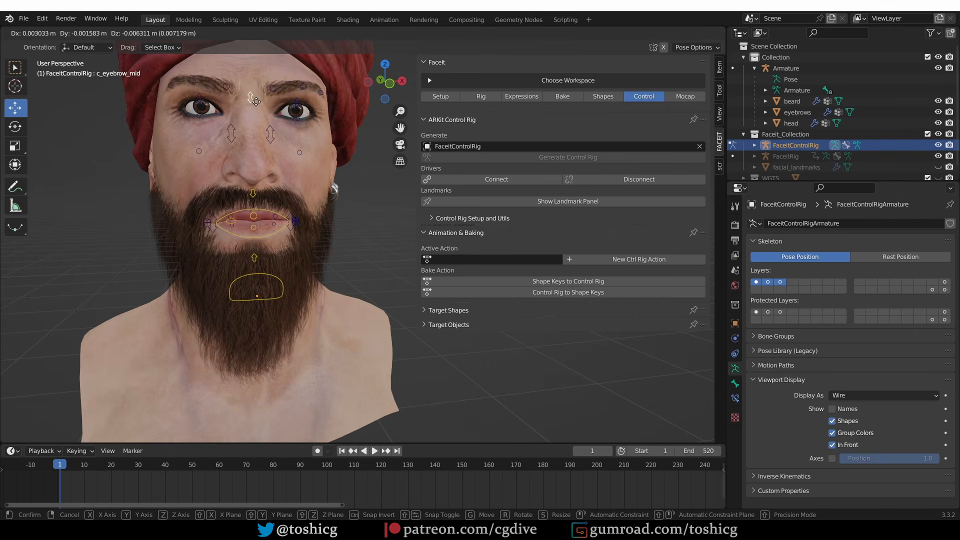
{"action": "right_click", "coordinate": [265, 85]}
{"action": "left_click", "coordinate": [273, 74]}
{"action": "key", "text": "g"}
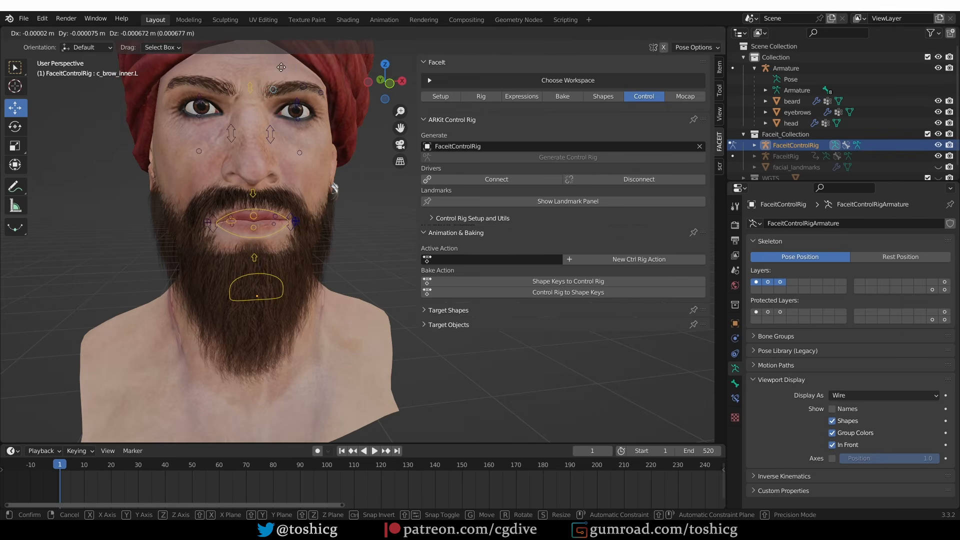
{"action": "right_click", "coordinate": [288, 46]}
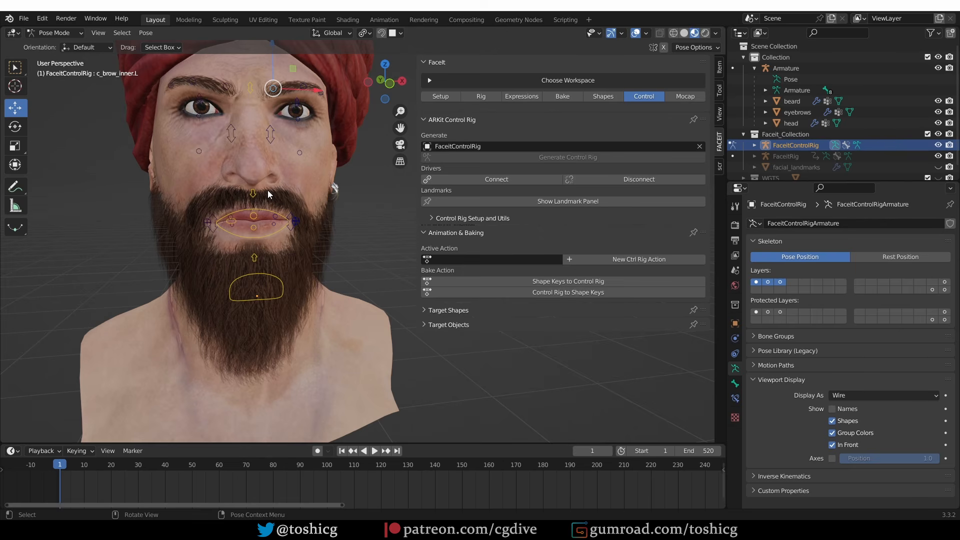
Take FaceitControlRig out of Pose Mode and put the character's main Armature in Pose Mode
{"action": "scroll", "coordinate": [268, 190], "scroll_direction": "down", "scroll_amount": 4}
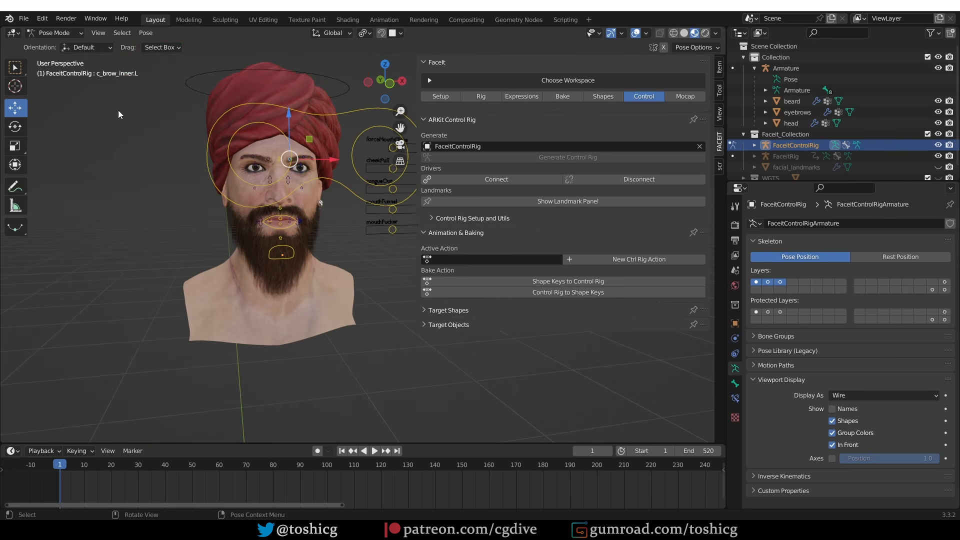
{"action": "left_click", "coordinate": [55, 32]}
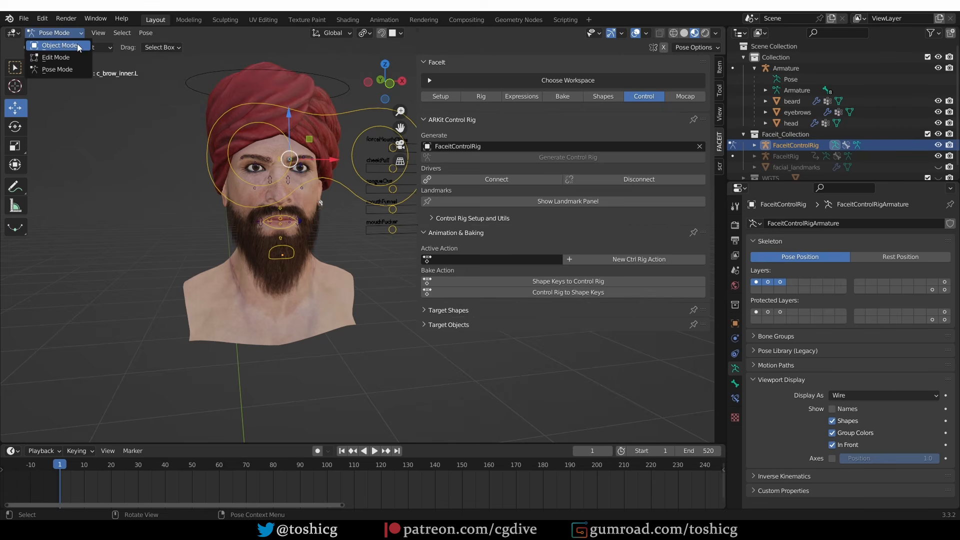
{"action": "left_click", "coordinate": [62, 44]}
{"action": "left_click", "coordinate": [327, 79]}
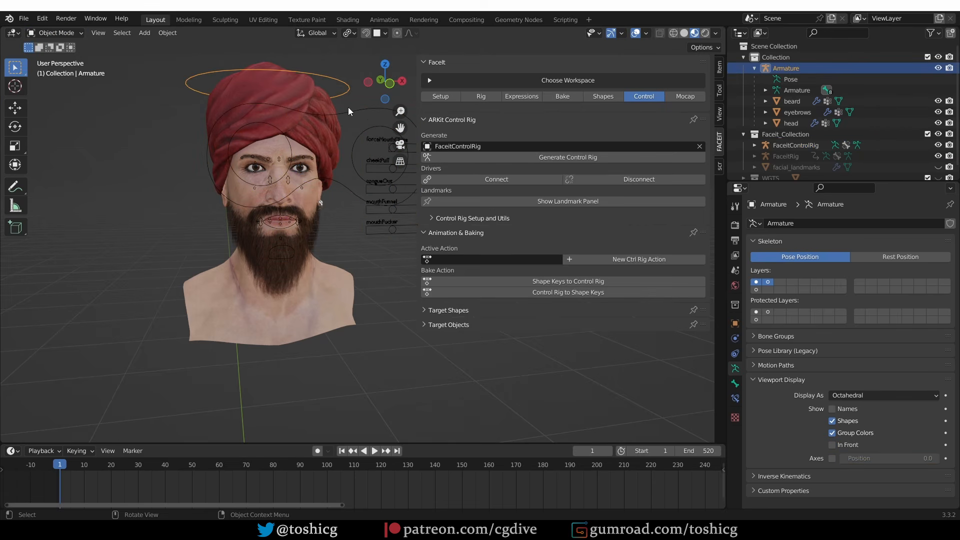
{"action": "left_click", "coordinate": [58, 32]}
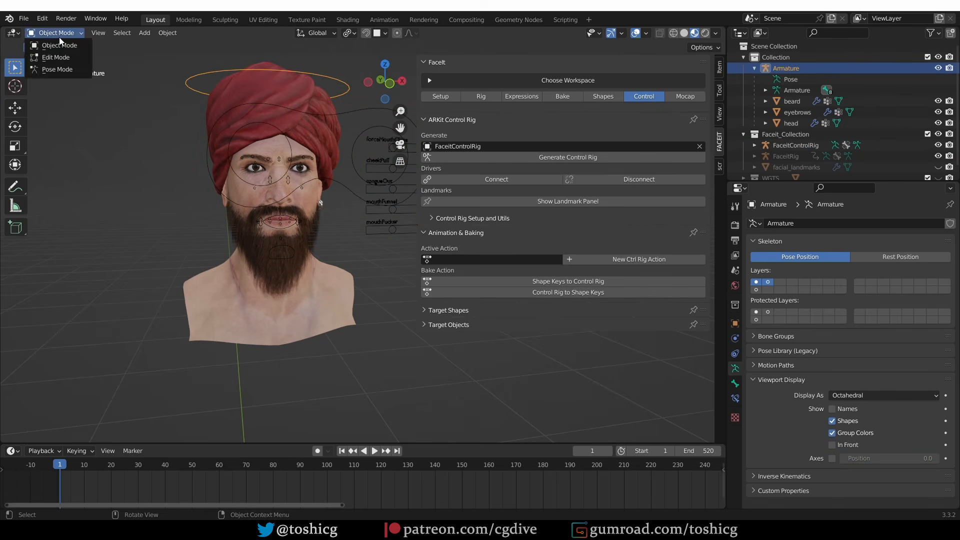
{"action": "left_click", "coordinate": [62, 66]}
Try rotating the main Armature's head_control bone freely, and return the Armature to Object Mode
{"action": "key", "text": "r"}
{"action": "key", "text": "r"}
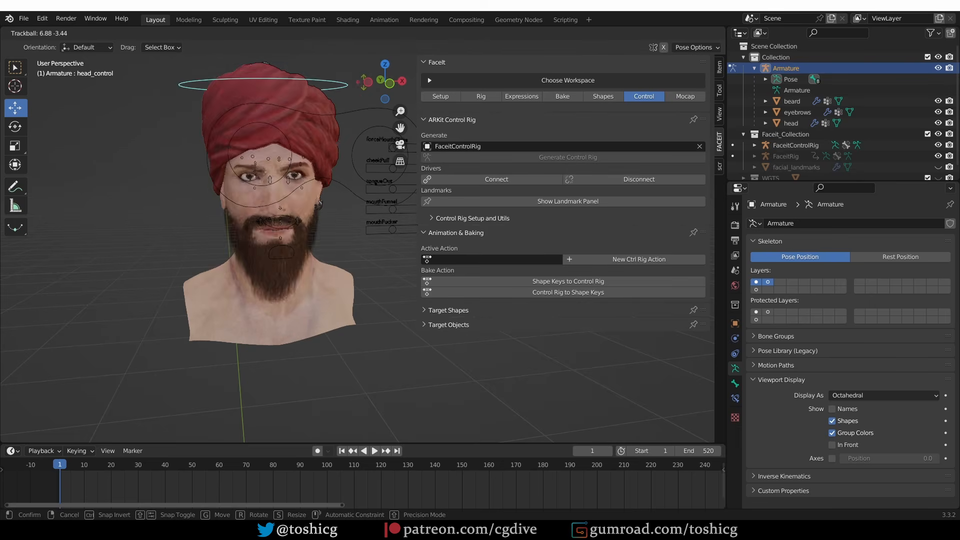
{"action": "right_click", "coordinate": [334, 100]}
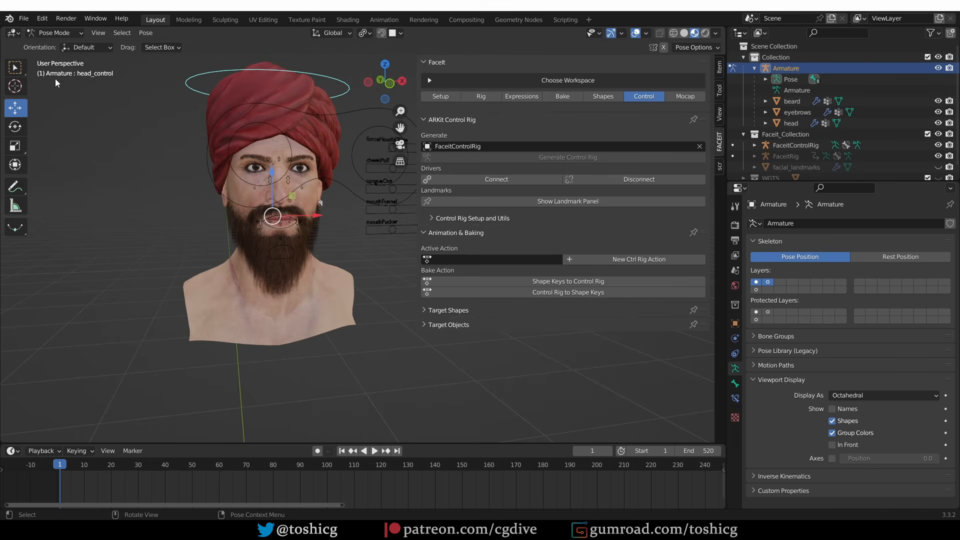
{"action": "left_click", "coordinate": [58, 34]}
{"action": "left_click", "coordinate": [63, 45]}
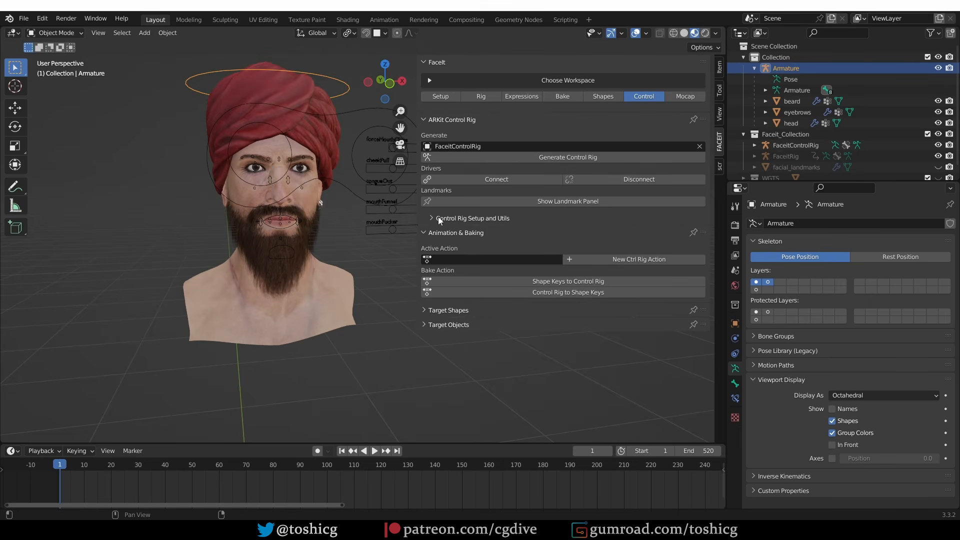
With head_control active in Pose Mode, attach FaceitControlRig to it using Faceit's experimental Set Child Of utility
{"action": "left_click", "coordinate": [483, 219]}
{"action": "left_click", "coordinate": [456, 245]}
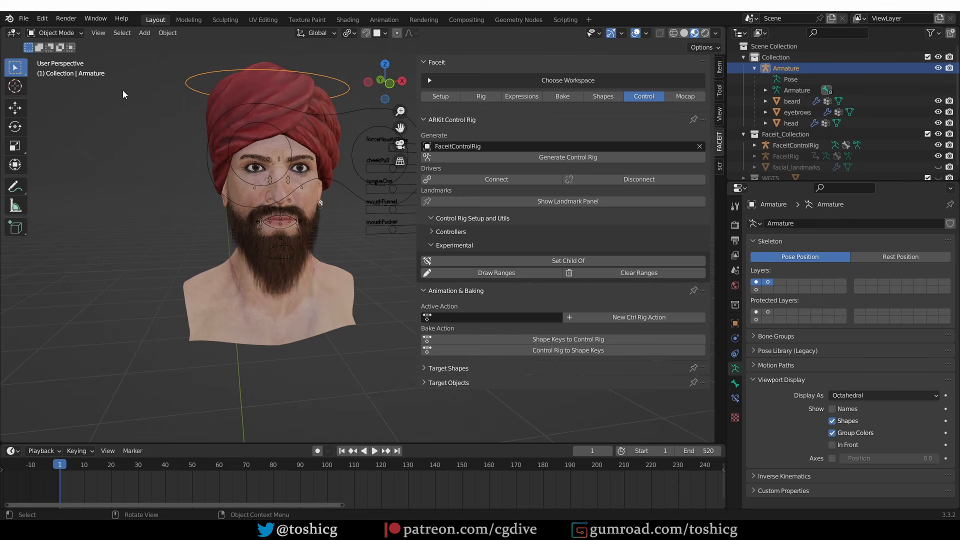
{"action": "left_click", "coordinate": [70, 34]}
{"action": "left_click", "coordinate": [60, 70]}
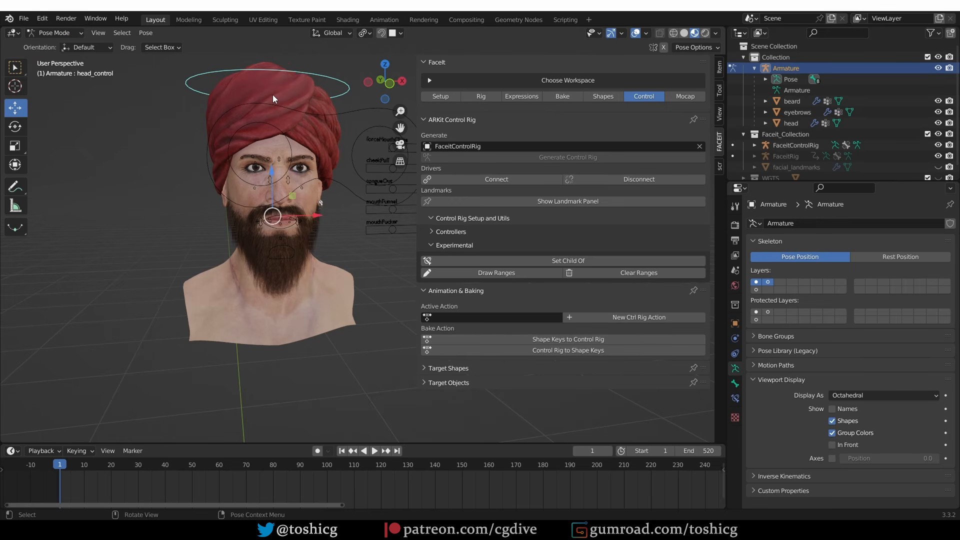
{"action": "left_click", "coordinate": [573, 263]}
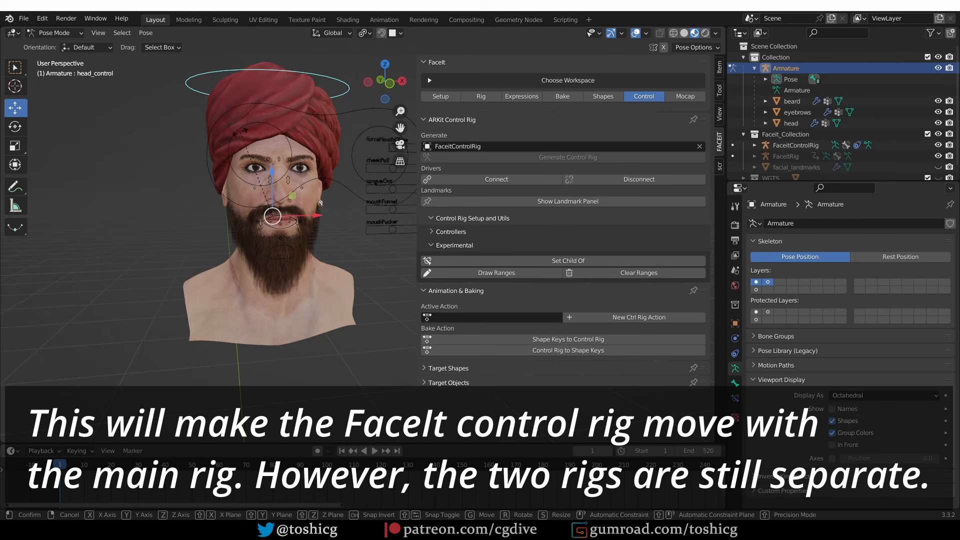
Test the Child Of link by rotating the head_control bone freely
{"action": "key", "text": "r"}
{"action": "key", "text": "r"}
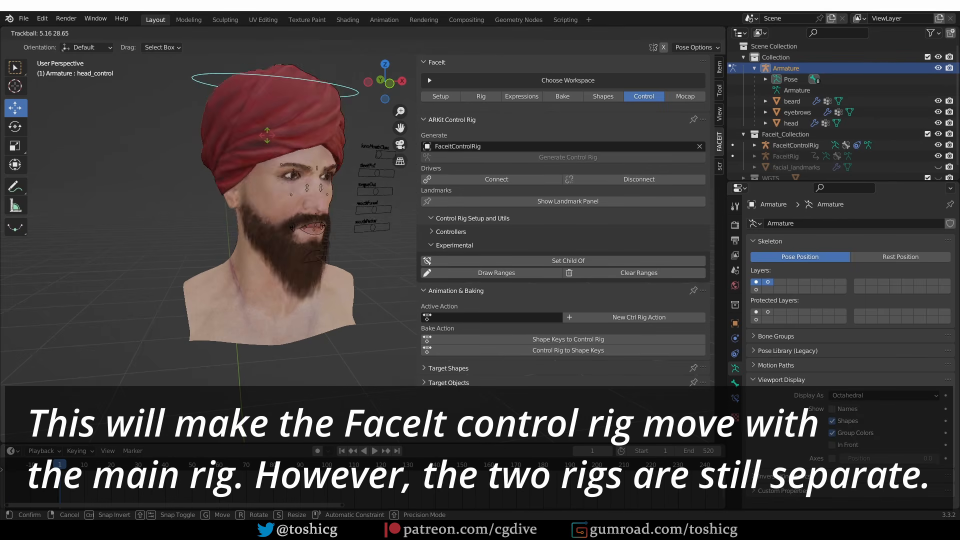
{"action": "left_click", "coordinate": [284, 69]}
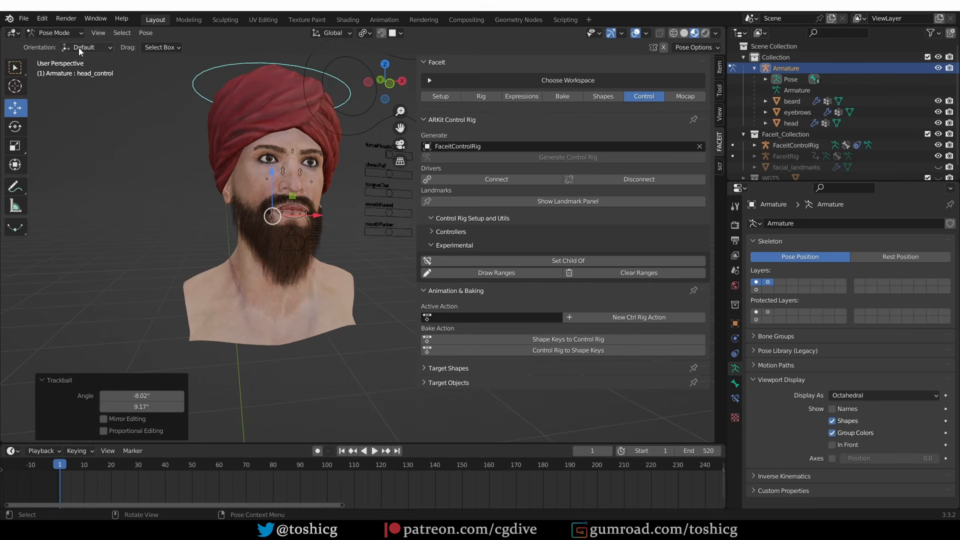
Leave Pose Mode on the main Armature and put FaceitControlRig in Pose Mode
{"action": "left_click", "coordinate": [55, 33]}
{"action": "left_click", "coordinate": [63, 44]}
{"action": "left_click", "coordinate": [349, 137]}
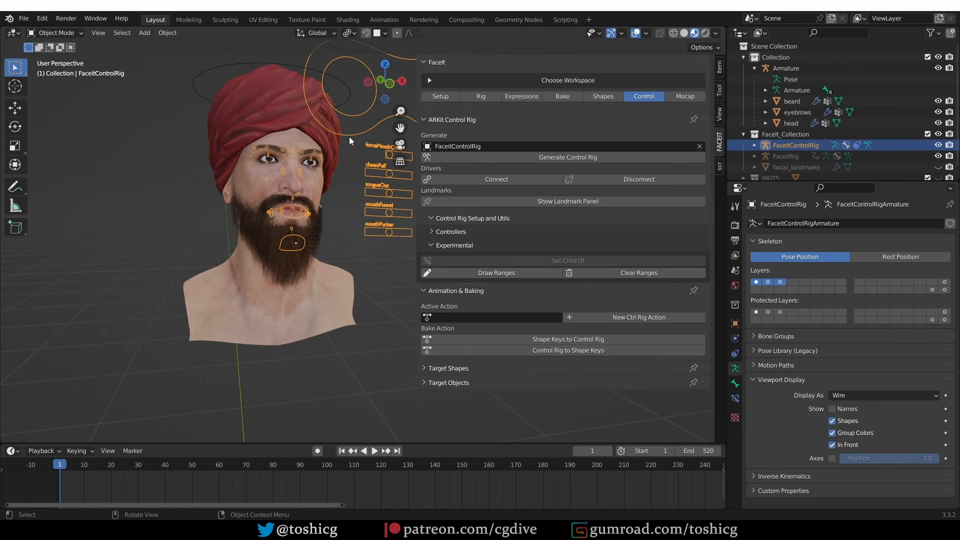
{"action": "left_click", "coordinate": [55, 33]}
{"action": "left_click", "coordinate": [56, 70]}
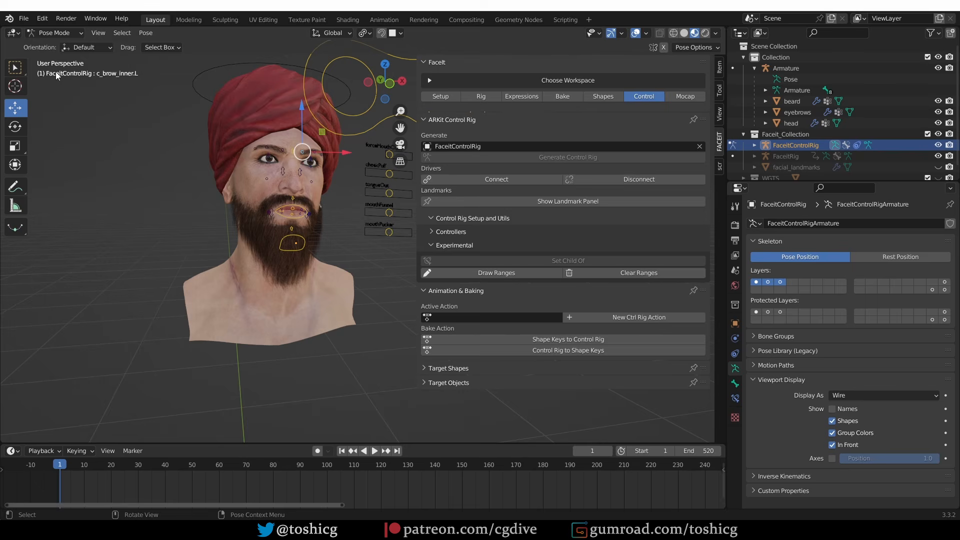
Disable Lock Object Modes and put the main Armature in Pose Mode alongside FaceitControlRig
{"action": "left_click", "coordinate": [43, 18]}
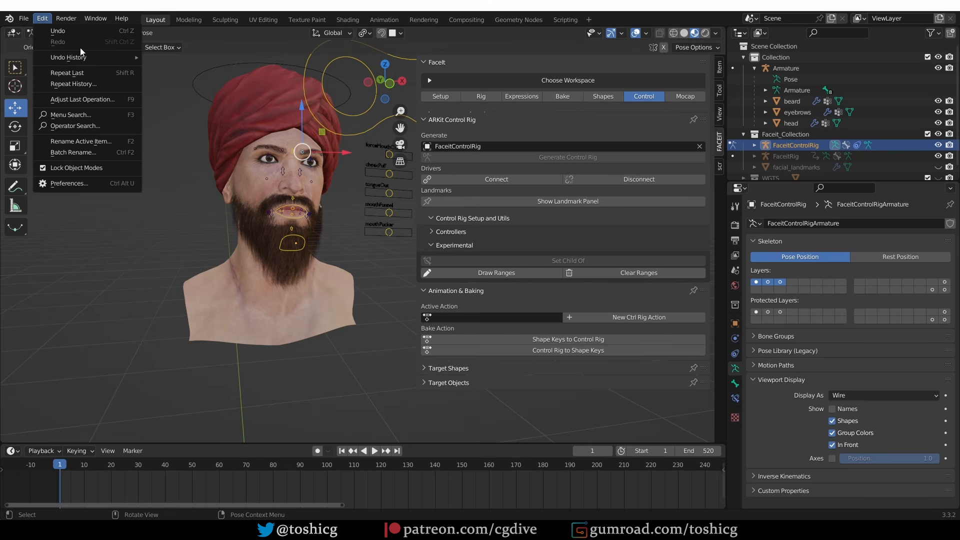
{"action": "left_click", "coordinate": [86, 168]}
{"action": "left_click", "coordinate": [223, 66]}
{"action": "left_click", "coordinate": [55, 32]}
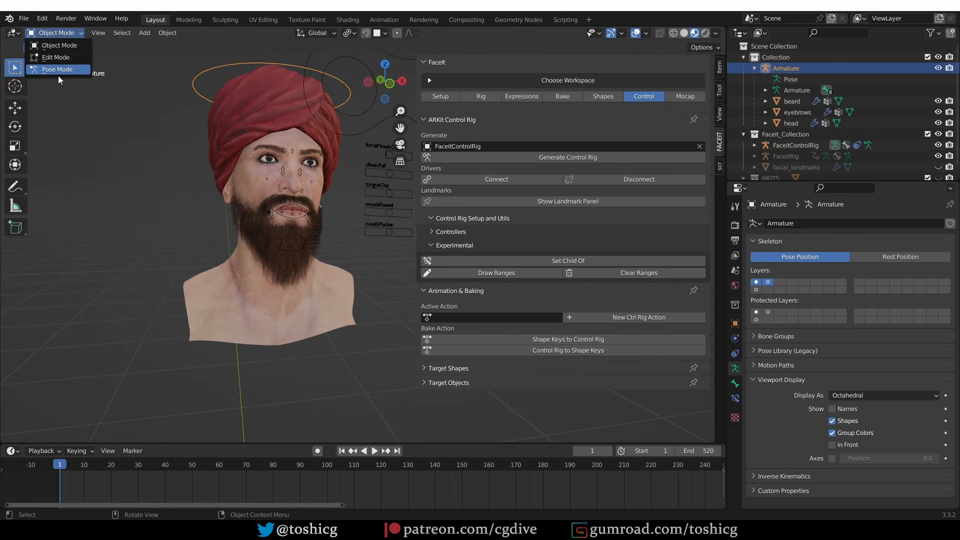
{"action": "left_click", "coordinate": [58, 70]}
{"action": "left_click", "coordinate": [367, 136]}
{"action": "left_click", "coordinate": [367, 136]}
Rotate the head_control bone freely twice, ending with the head turned to the opposite side
{"action": "left_click", "coordinate": [338, 110]}
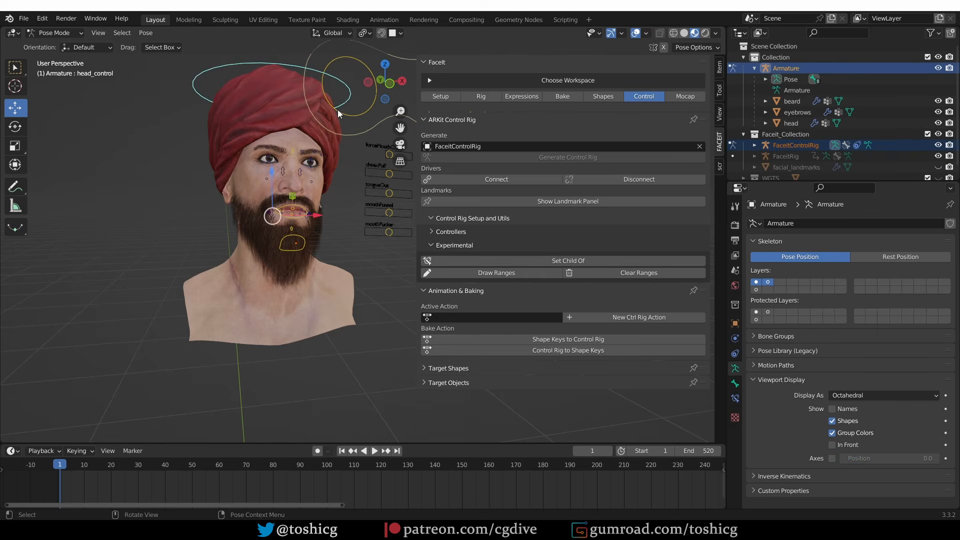
{"action": "key", "text": "r"}
{"action": "key", "text": "r"}
{"action": "left_click", "coordinate": [242, 141]}
{"action": "key", "text": "r"}
{"action": "key", "text": "r"}
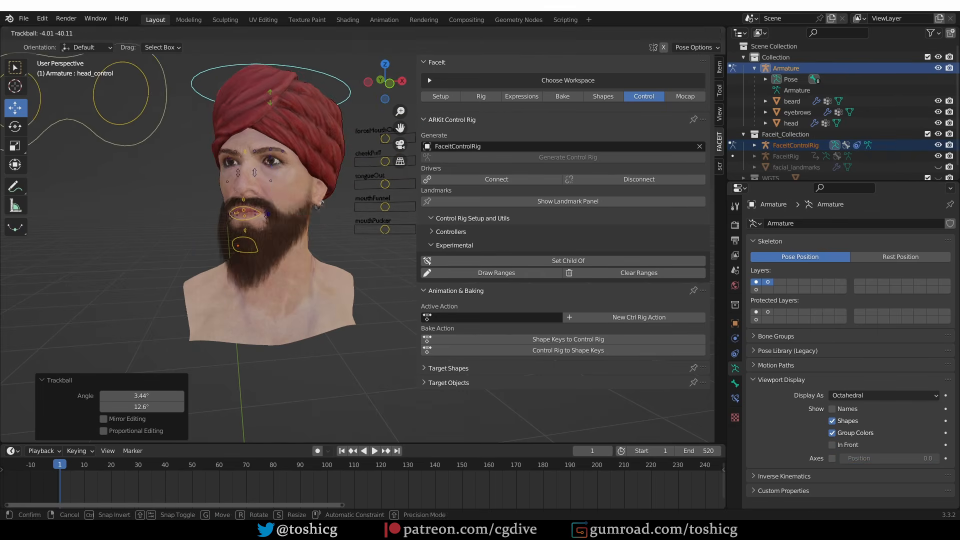
{"action": "left_click", "coordinate": [269, 251]}
Open the mouth by lowering c_jaw_target about 0.018 m, and turn the head toward the front with head_control
{"action": "left_click", "coordinate": [247, 244]}
{"action": "key", "text": "g"}
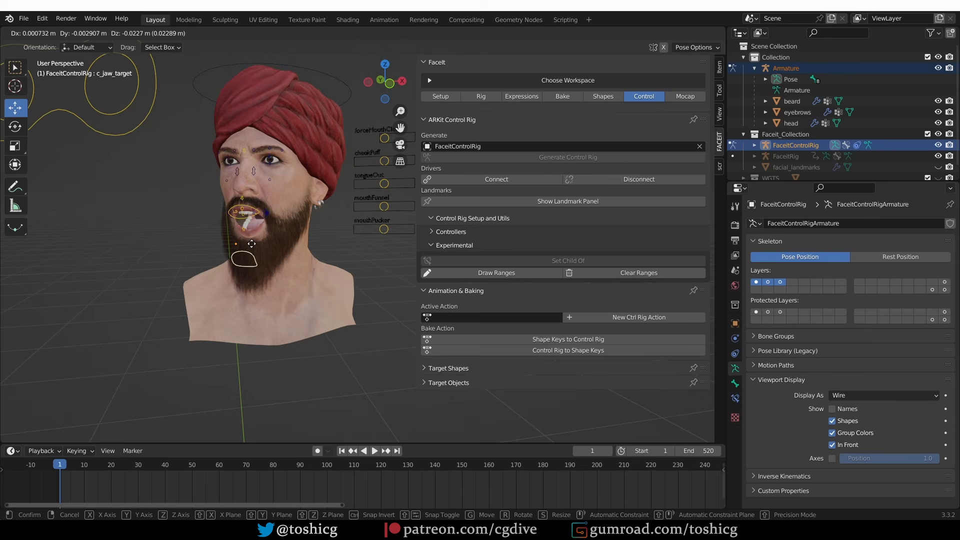
{"action": "left_click", "coordinate": [252, 239]}
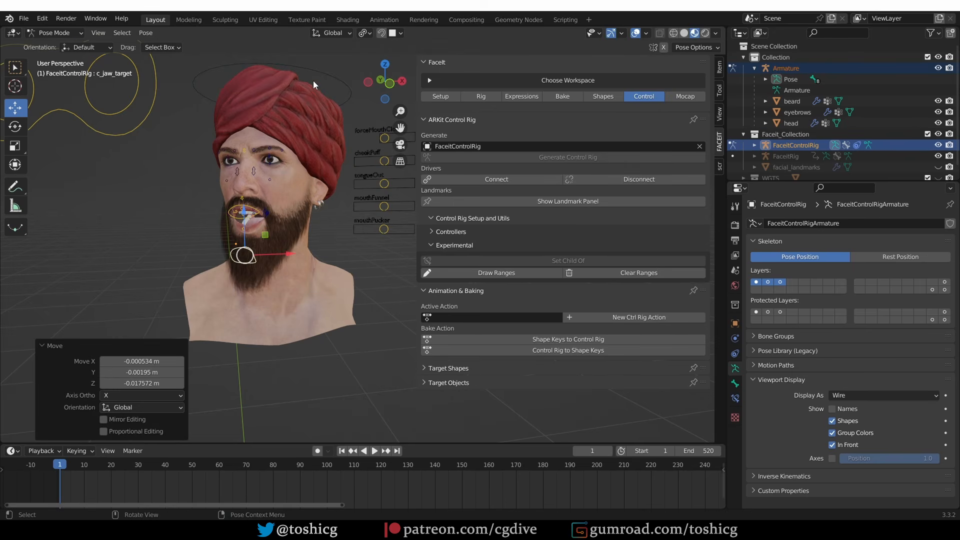
{"action": "left_click", "coordinate": [314, 77]}
{"action": "key", "text": "r"}
{"action": "key", "text": "r"}
{"action": "left_click", "coordinate": [352, 80]}
Move the c_eyelid_upper.L control downward to test the left eyelid
{"action": "left_click", "coordinate": [303, 163]}
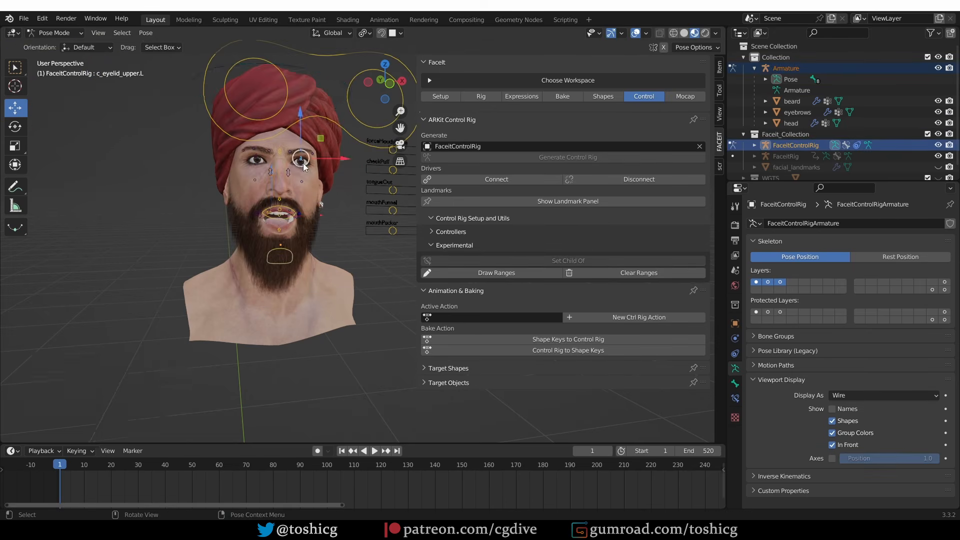
{"action": "scroll", "coordinate": [303, 163], "scroll_direction": "up", "scroll_amount": 2}
{"action": "key", "text": "r"}
{"action": "key", "text": "g"}
{"action": "right_click", "coordinate": [304, 178]}
{"action": "key", "text": "g"}
{"action": "left_click", "coordinate": [318, 240]}
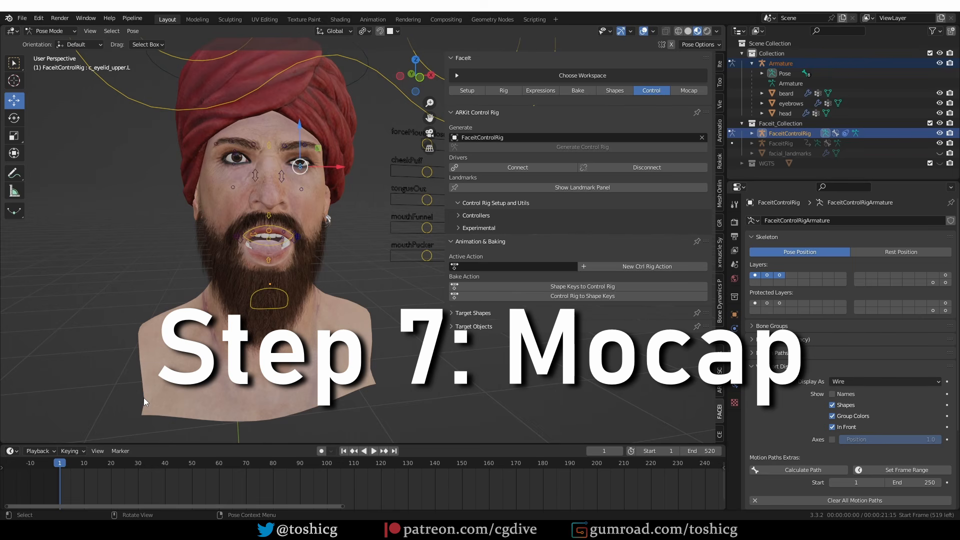
Show Faceit's Mocap tools and clear all pose transforms on both rigs
{"action": "left_click", "coordinate": [688, 90]}
{"action": "scroll", "coordinate": [262, 210], "scroll_direction": "down", "scroll_amount": 3}
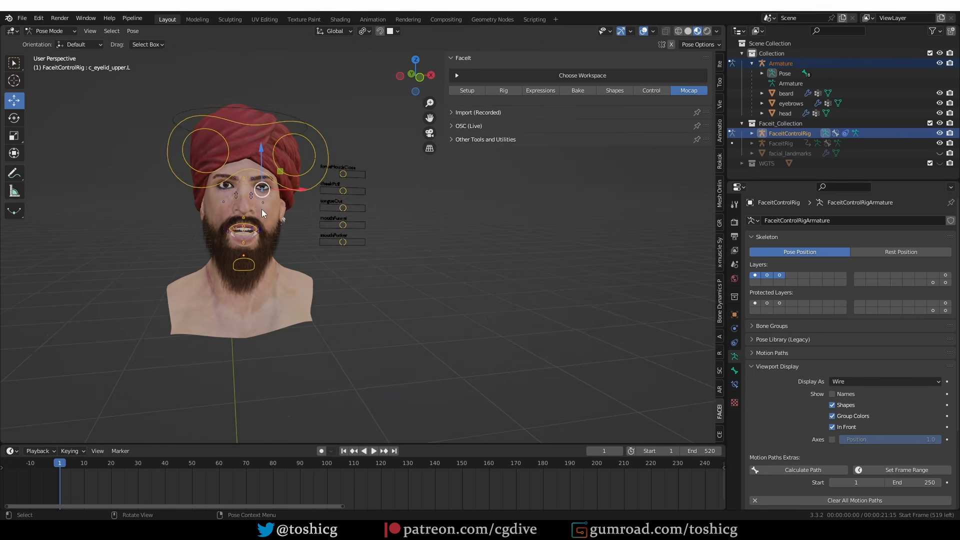
{"action": "left_click", "coordinate": [132, 31]}
{"action": "mouse_move", "coordinate": [150, 52]}
{"action": "left_click", "coordinate": [242, 56]}
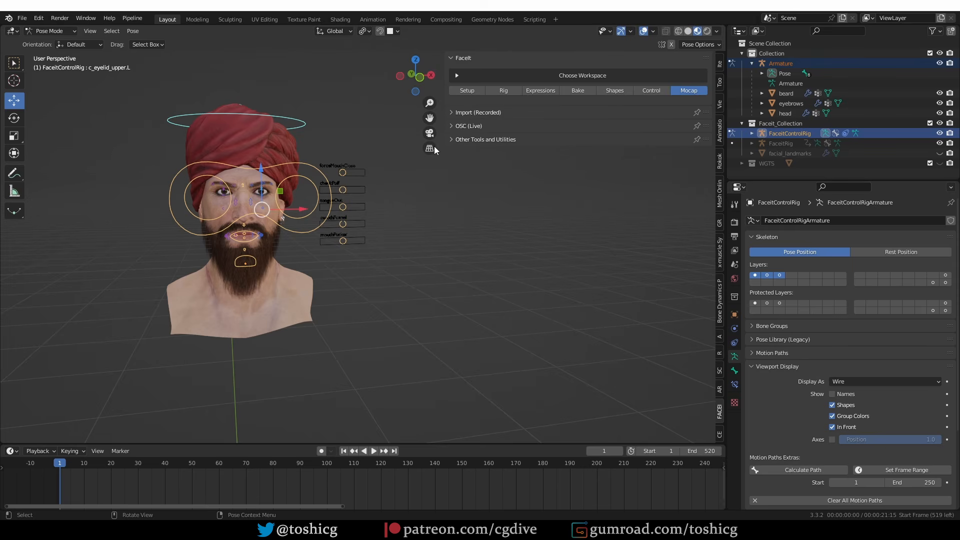
Examine the Mocap options for recorded import, live OSC, and other tools and utilities
{"action": "left_click", "coordinate": [455, 114]}
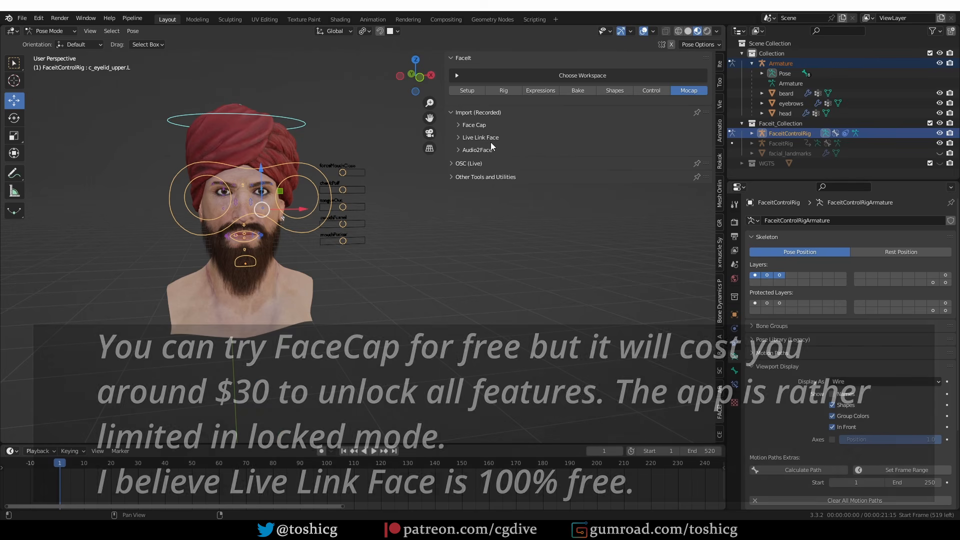
{"action": "left_click", "coordinate": [470, 164]}
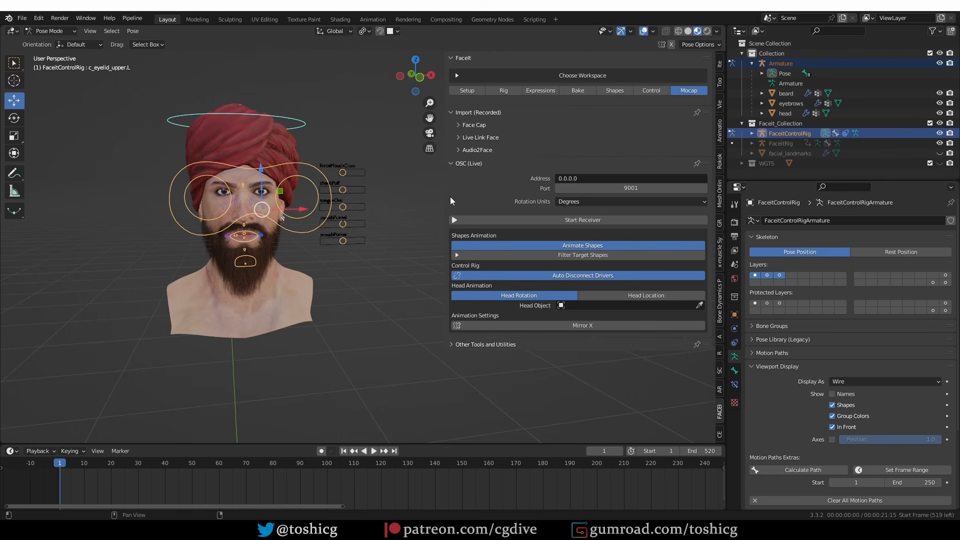
{"action": "left_click", "coordinate": [483, 345]}
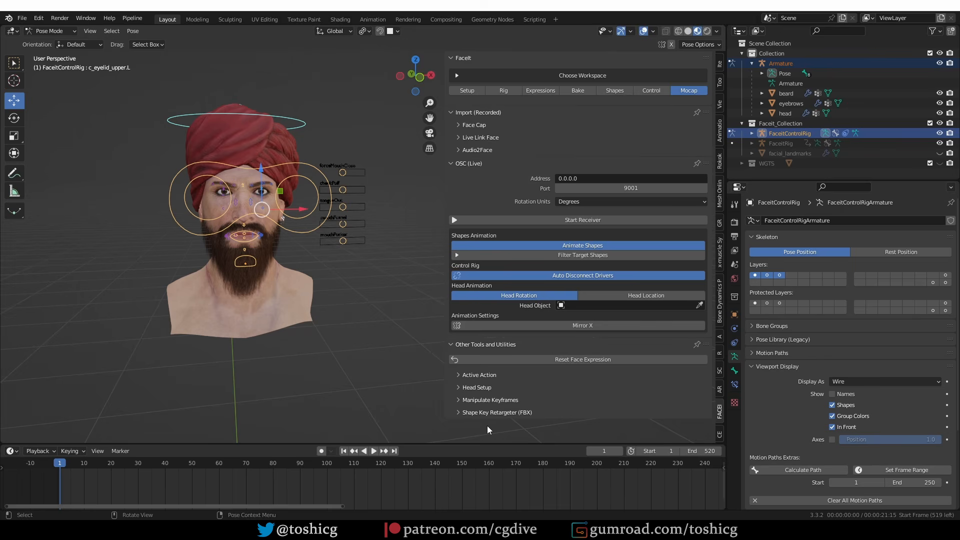
In the Mocap Head Setup, set the Head Object to Armature
{"action": "left_click", "coordinate": [470, 387]}
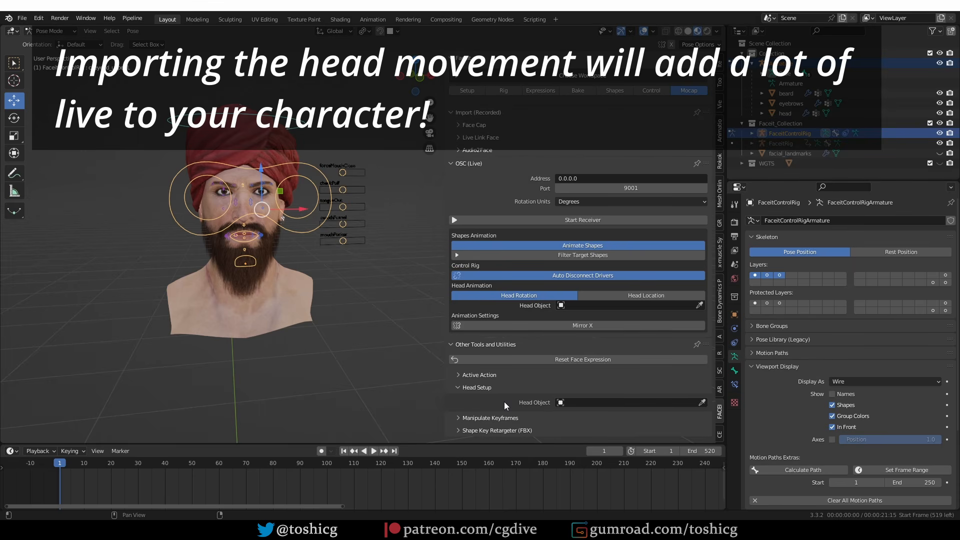
{"action": "left_click", "coordinate": [575, 402]}
{"action": "left_click", "coordinate": [600, 417]}
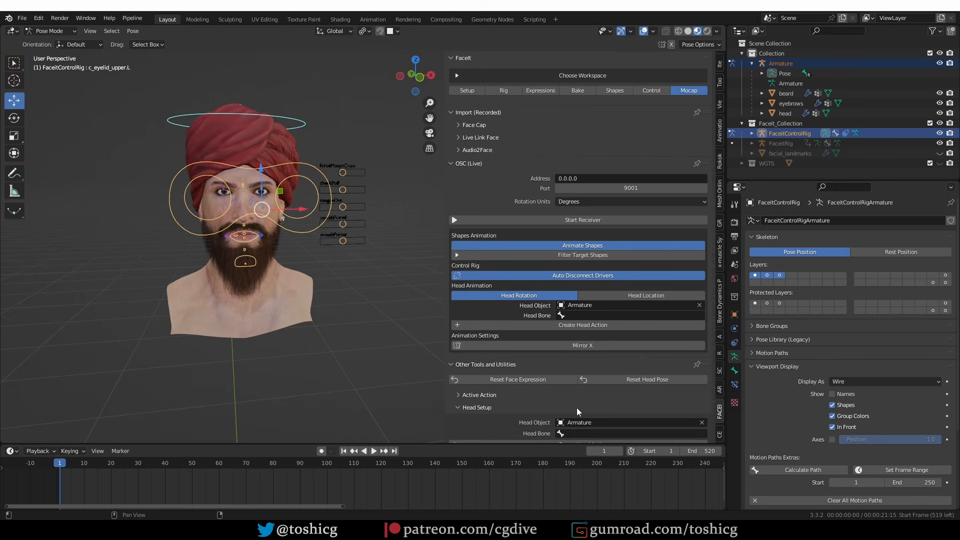
In the Mocap Head Setup, set the Head Bone to head_control
{"action": "scroll", "coordinate": [555, 438], "scroll_direction": "down", "scroll_amount": 2}
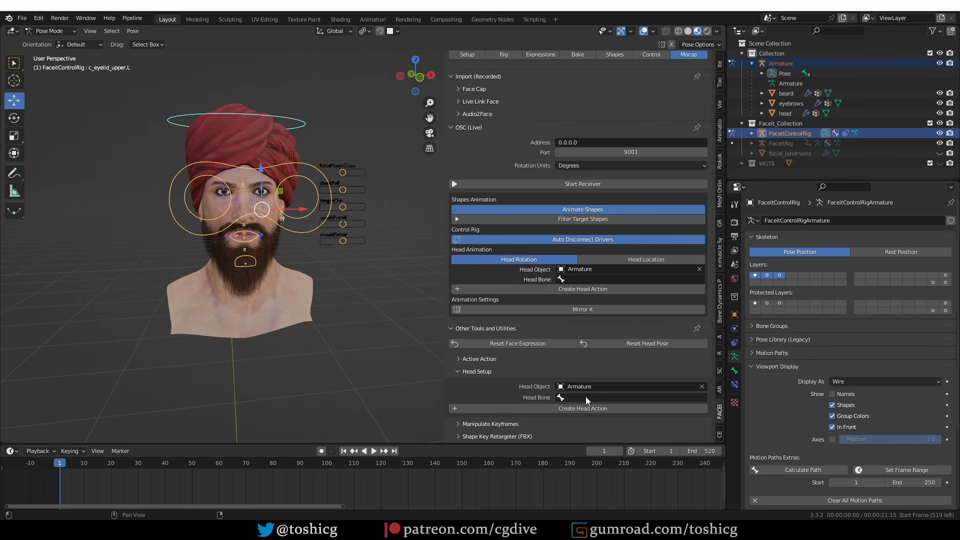
{"action": "left_click", "coordinate": [570, 398]}
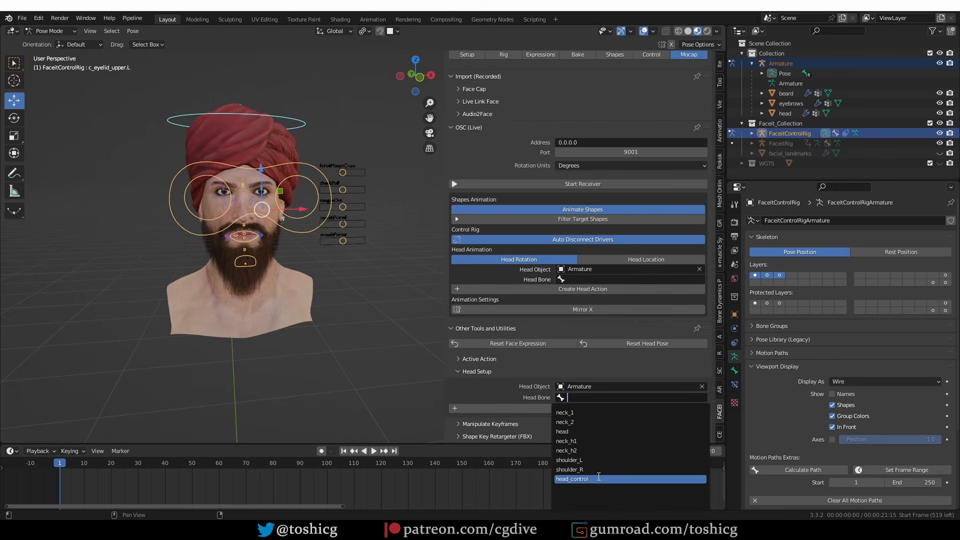
{"action": "left_click", "coordinate": [590, 478]}
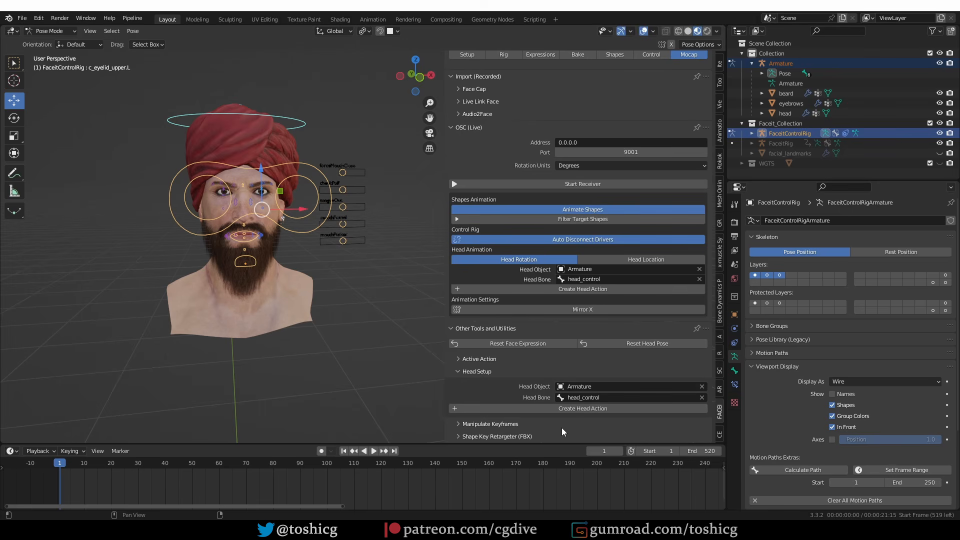
{"action": "scroll", "coordinate": [530, 323], "scroll_direction": "up", "scroll_amount": 2}
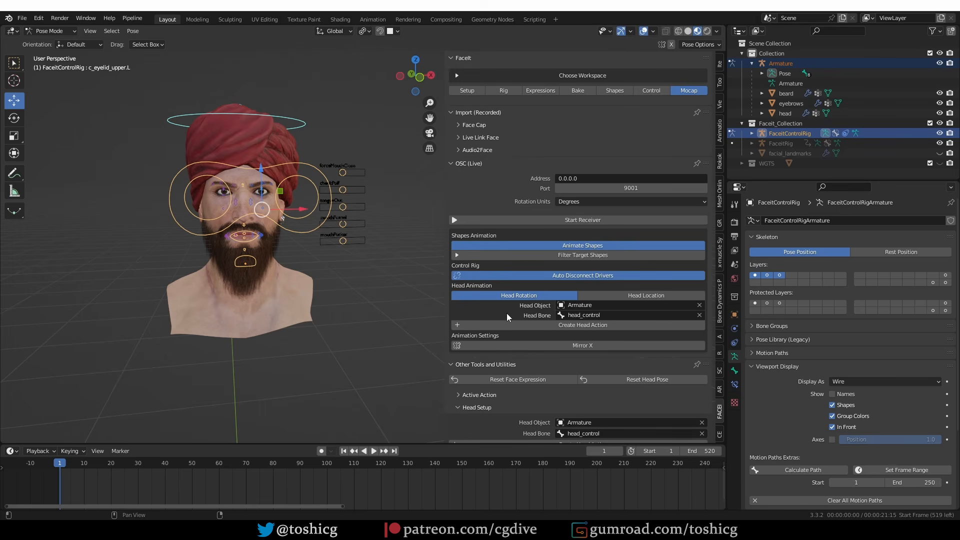
Load the Face Cap recording from the FaceIt folder, using FC_f21.wav as audio and FC_f2.txt as the mocap text file
{"action": "left_click", "coordinate": [479, 126]}
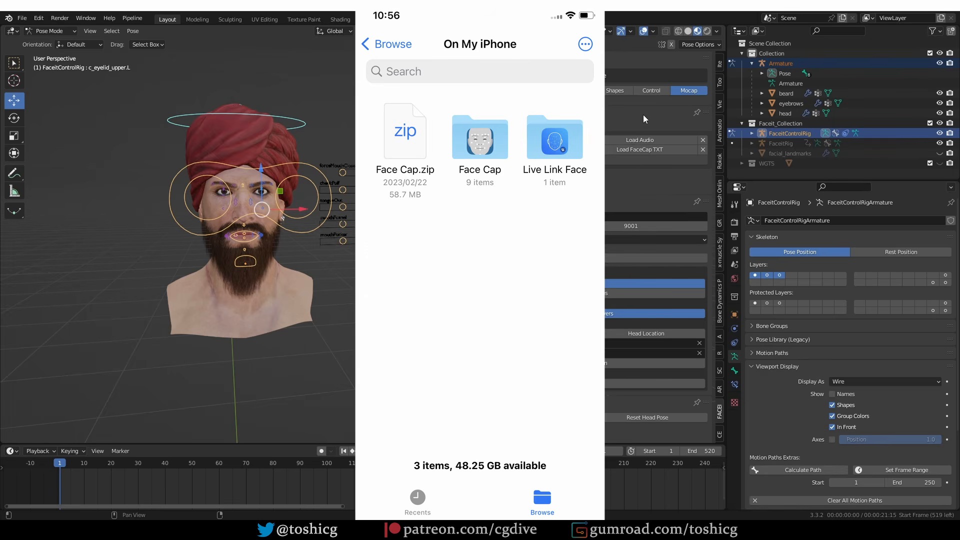
{"action": "left_click", "coordinate": [635, 139]}
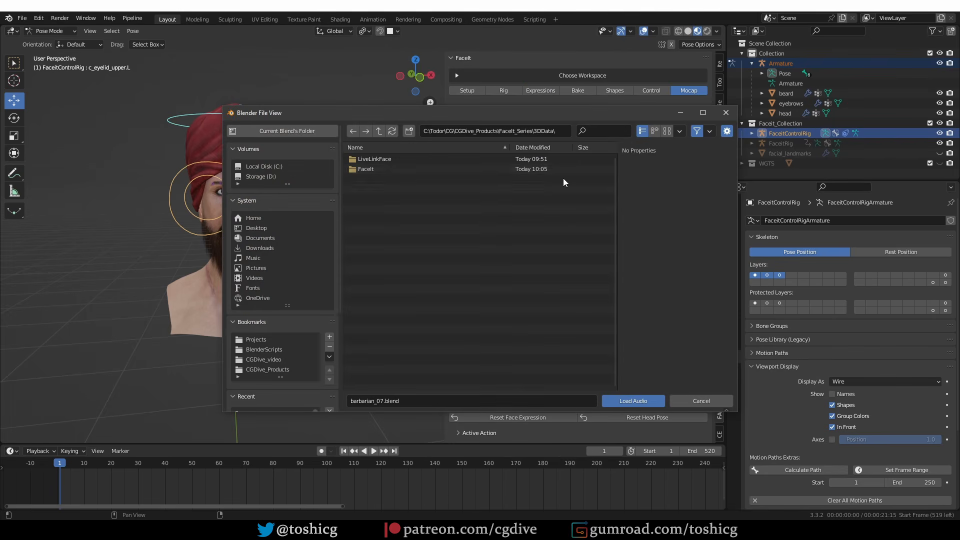
{"action": "left_click", "coordinate": [385, 169]}
{"action": "double_click", "coordinate": [385, 169]}
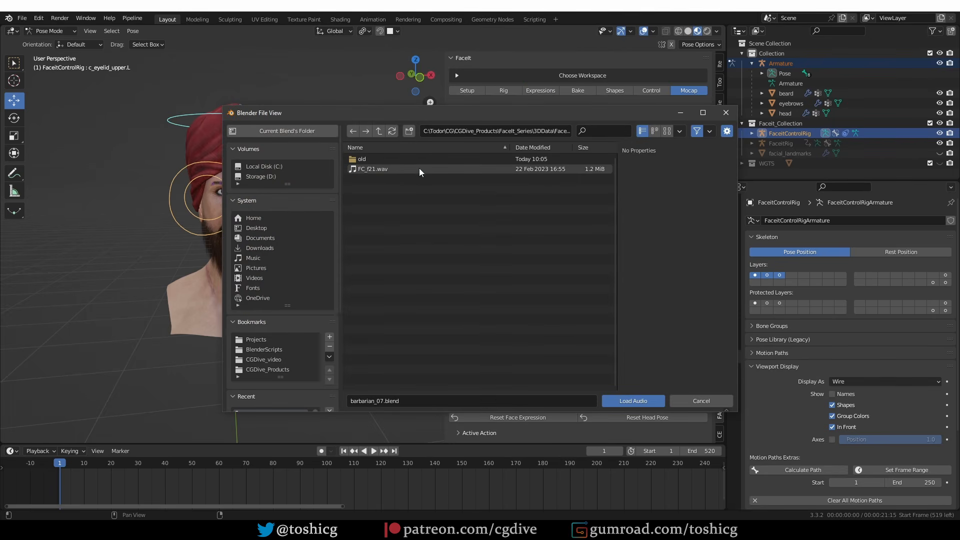
{"action": "double_click", "coordinate": [388, 169]}
{"action": "left_click", "coordinate": [635, 149]}
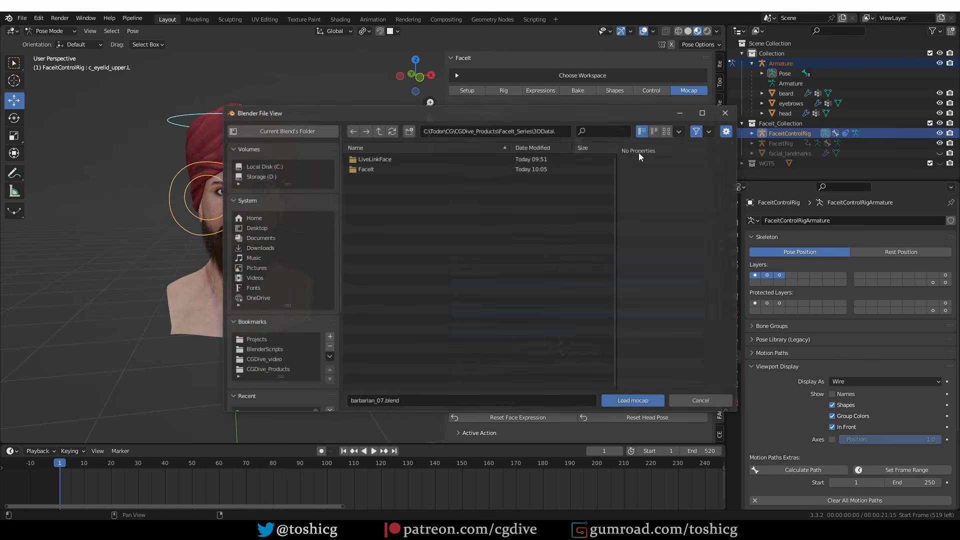
{"action": "double_click", "coordinate": [395, 170]}
{"action": "double_click", "coordinate": [382, 170]}
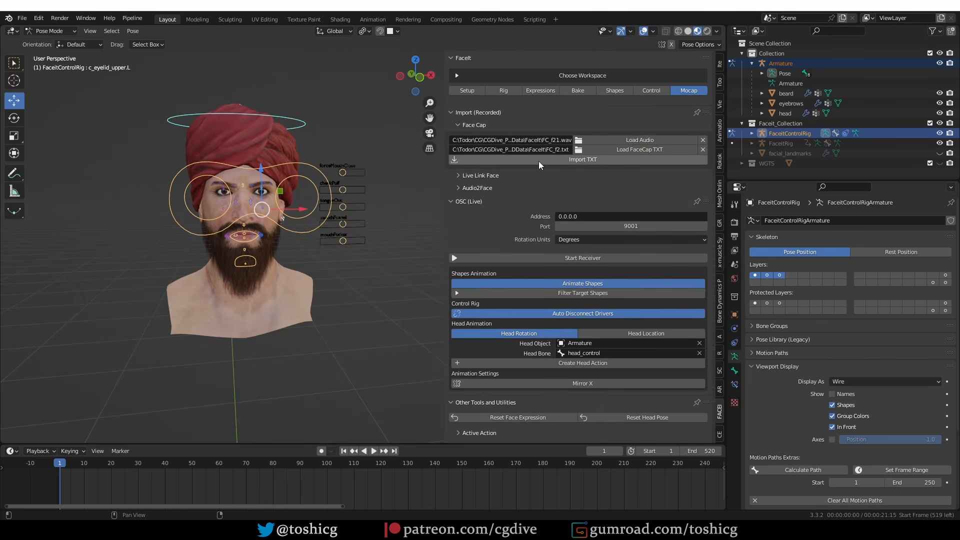
Import the Face Cap TXT with audio, baking shapes to the control rig and rotation to head_control, and play back the animation
{"action": "left_click", "coordinate": [539, 161]}
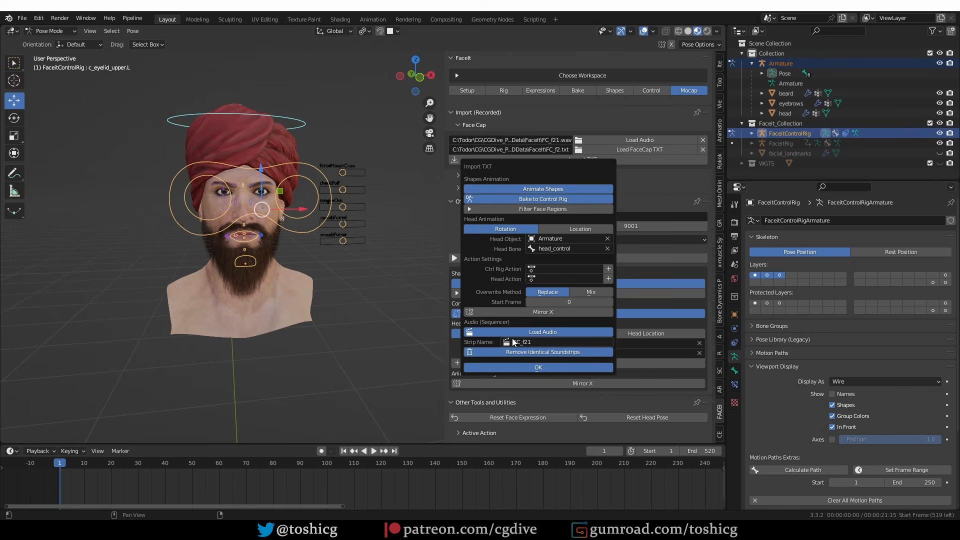
{"action": "left_click", "coordinate": [540, 367]}
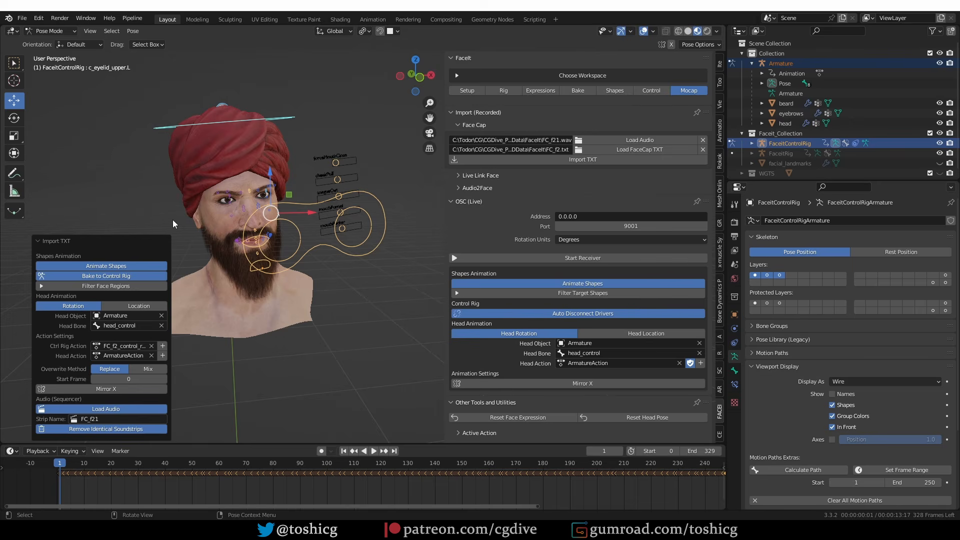
{"action": "key", "text": "space"}
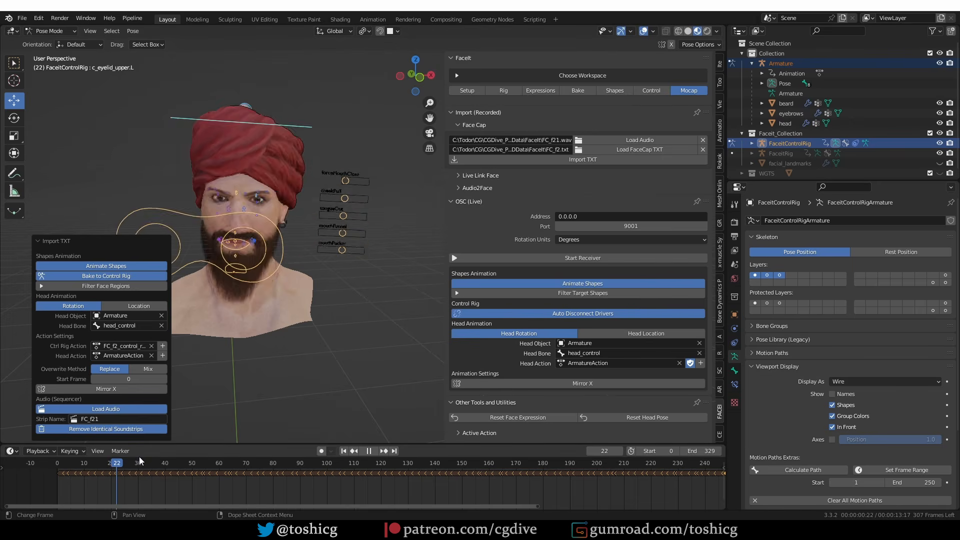
{"action": "key", "text": "space"}
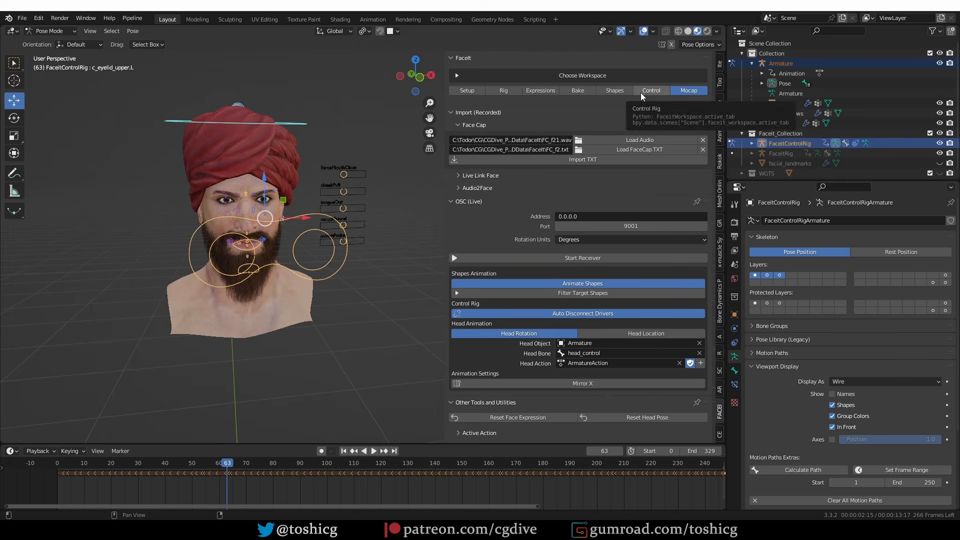
Set the timeline's playback sync mode to Sync to Audio
{"action": "left_click", "coordinate": [40, 451]}
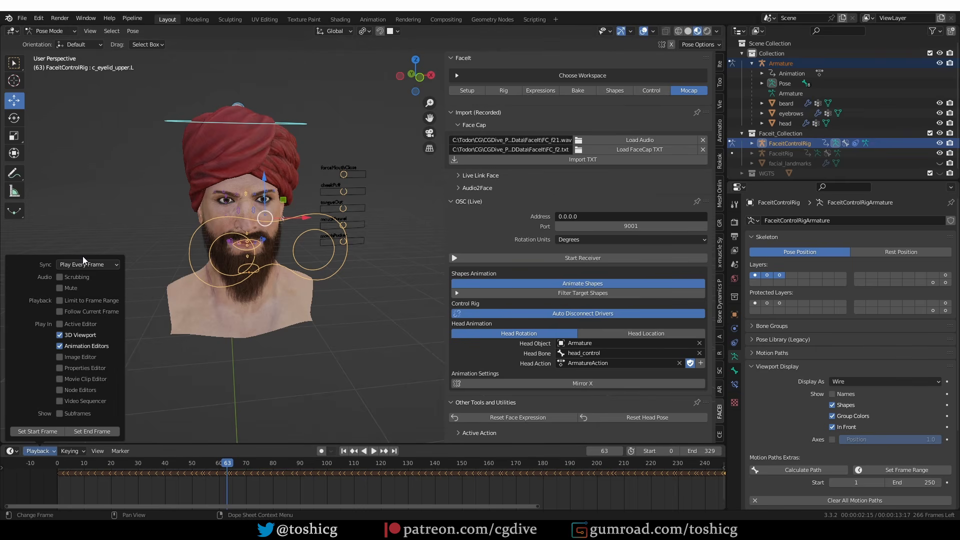
{"action": "left_click", "coordinate": [91, 266]}
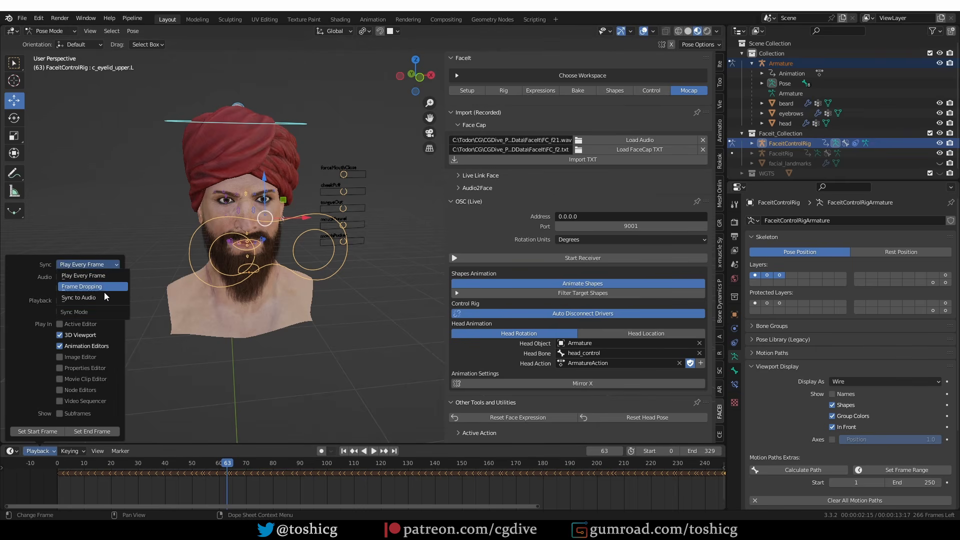
{"action": "left_click", "coordinate": [100, 298]}
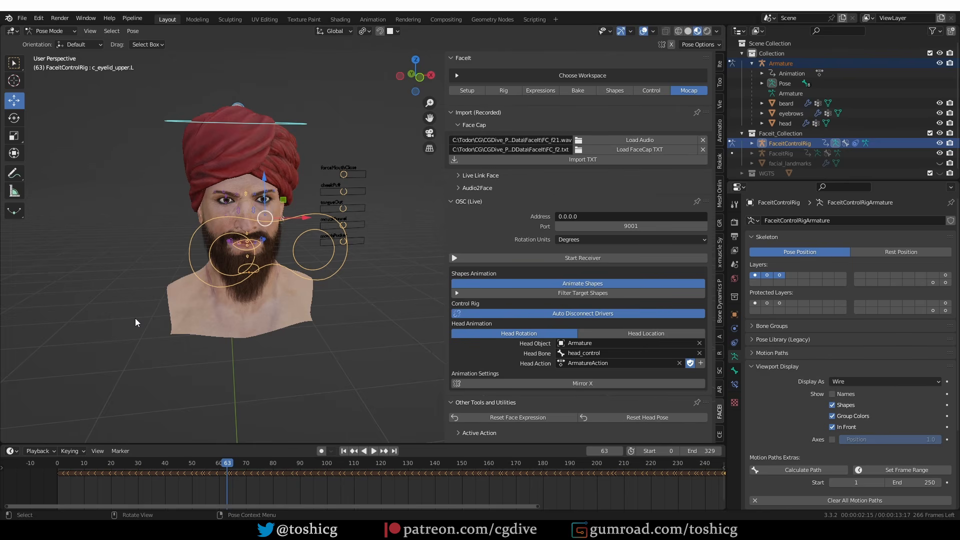
Try trackball rotations of the Armature's head_control bone to test the head movement, and cancel them
{"action": "left_click", "coordinate": [90, 30]}
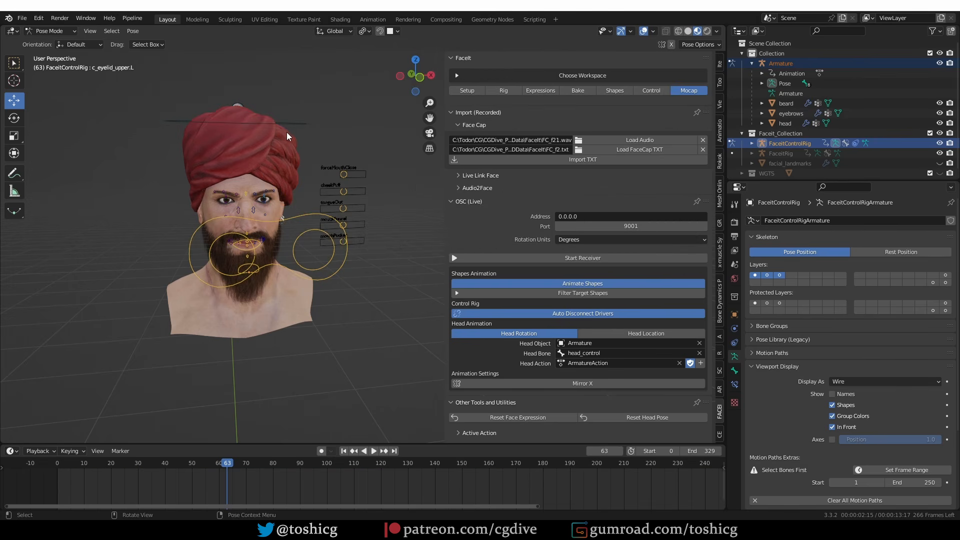
{"action": "left_click", "coordinate": [286, 129]}
{"action": "key", "text": "r"}
{"action": "key", "text": "r"}
{"action": "right_click", "coordinate": [293, 125]}
{"action": "left_click", "coordinate": [293, 125]}
{"action": "key", "text": "r"}
{"action": "key", "text": "r"}
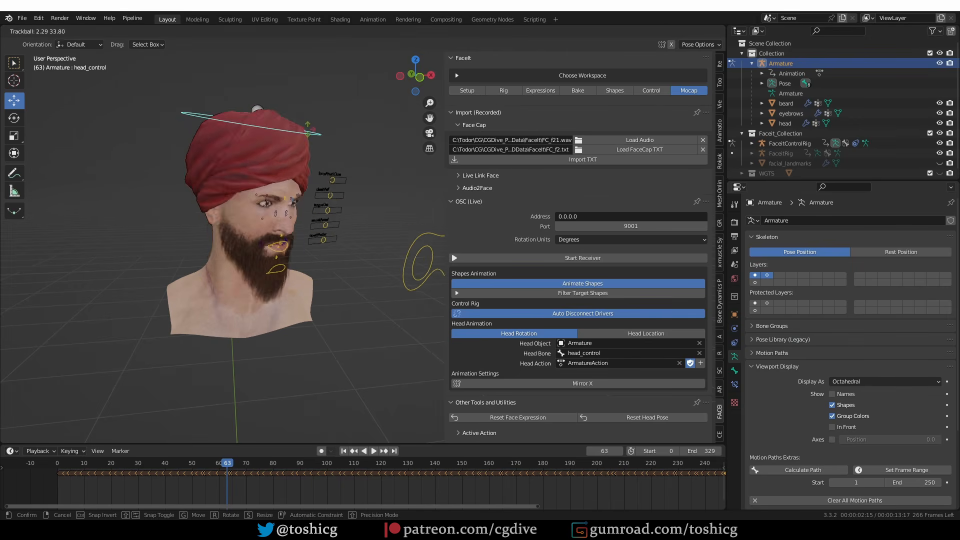
{"action": "right_click", "coordinate": [293, 126]}
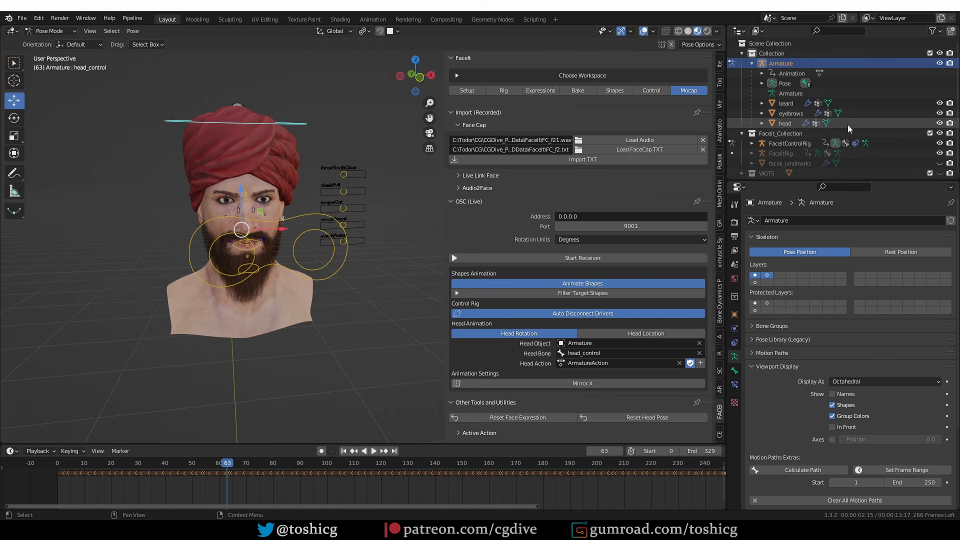
Display the viewport-disable toggles in the Outliner and enable the FaceitRig in the viewport
{"action": "left_click", "coordinate": [935, 32]}
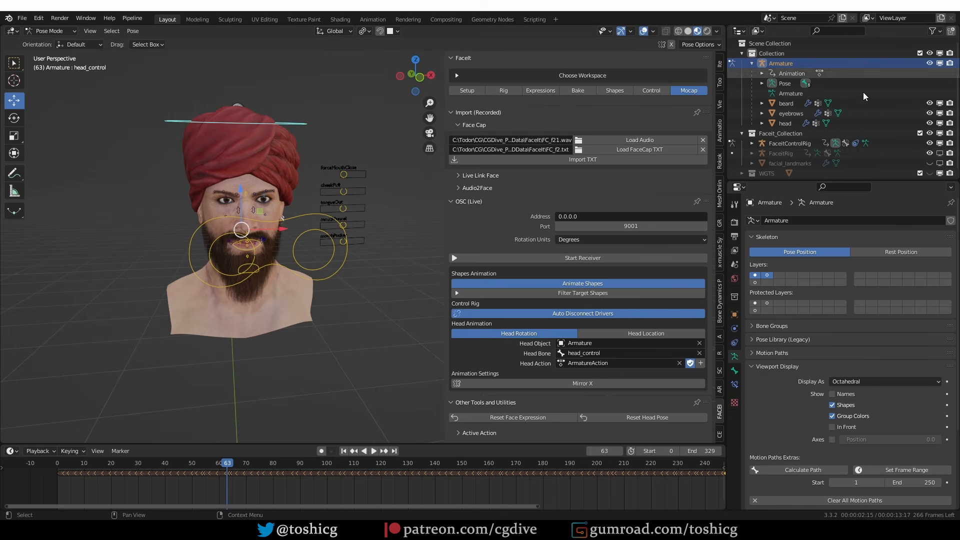
{"action": "left_click", "coordinate": [939, 154]}
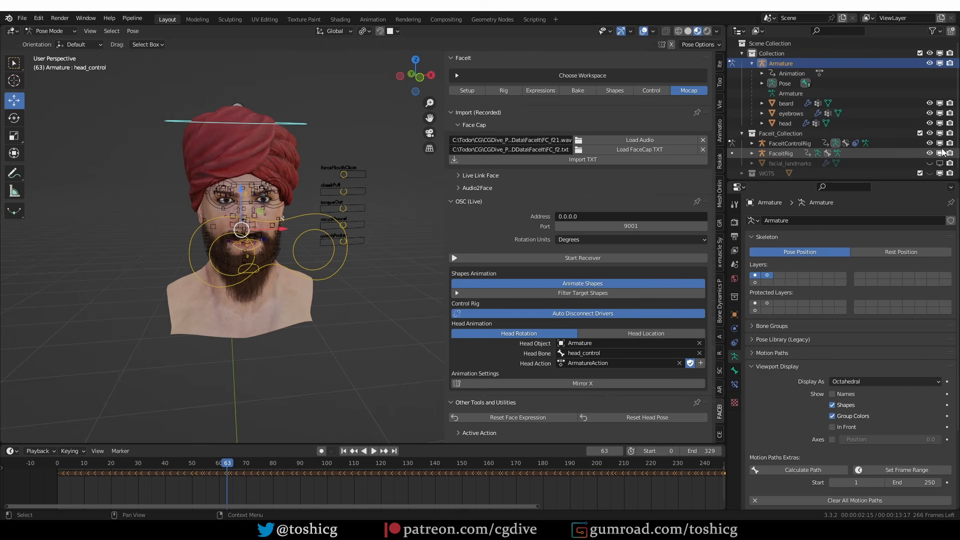
{"action": "middle_click_drag", "start_coordinate": [245, 293], "coordinate": [270, 293]}
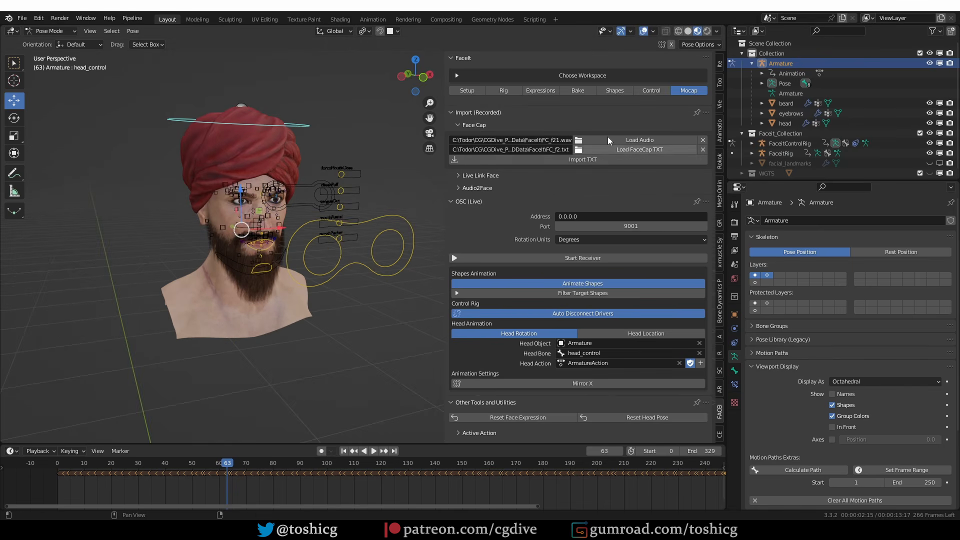
In Object Mode, join FaceitRig to the Armature's head bone, merging Faceit weights, keeping bone groups and using the armature modifier for baking
{"action": "left_click", "coordinate": [578, 91]}
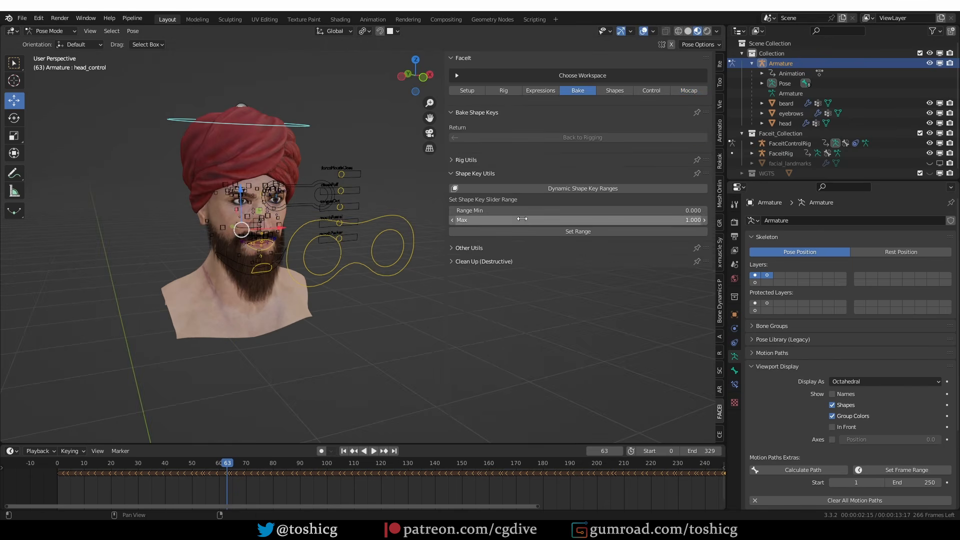
{"action": "left_click", "coordinate": [467, 160]}
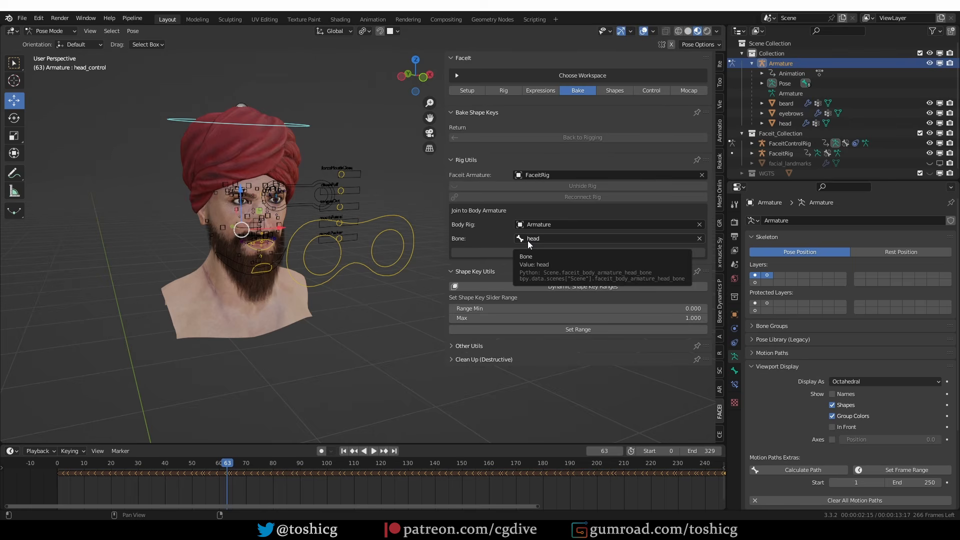
{"action": "left_click", "coordinate": [68, 31]}
{"action": "left_click", "coordinate": [40, 42]}
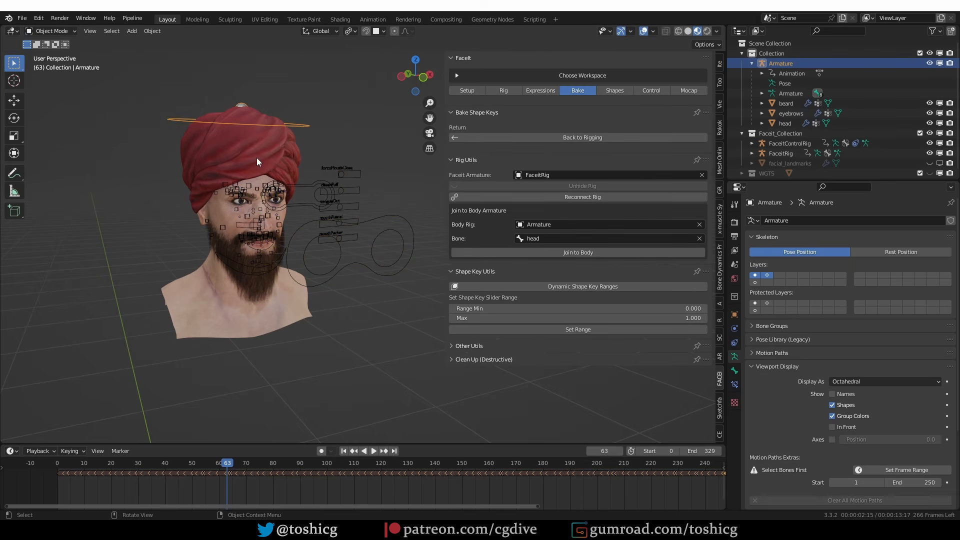
{"action": "left_click", "coordinate": [562, 252]}
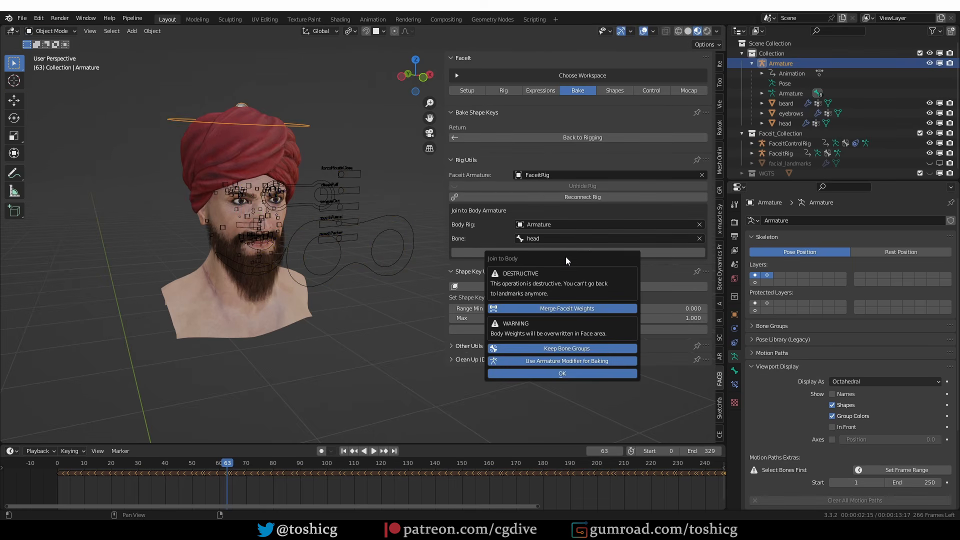
{"action": "left_click_drag", "start_coordinate": [566, 257], "coordinate": [462, 260]}
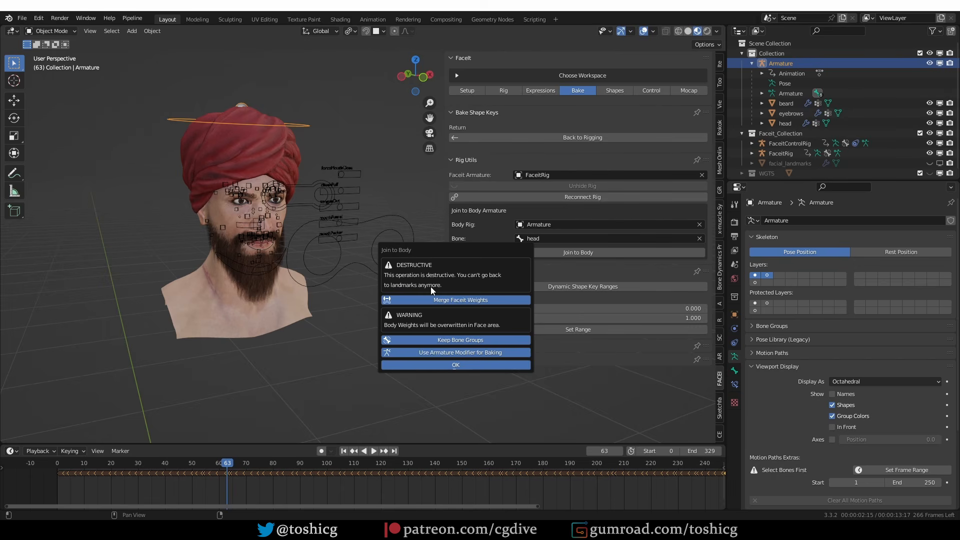
{"action": "left_click", "coordinate": [451, 365]}
{"action": "middle_click_drag", "start_coordinate": [451, 364], "coordinate": [235, 179]}
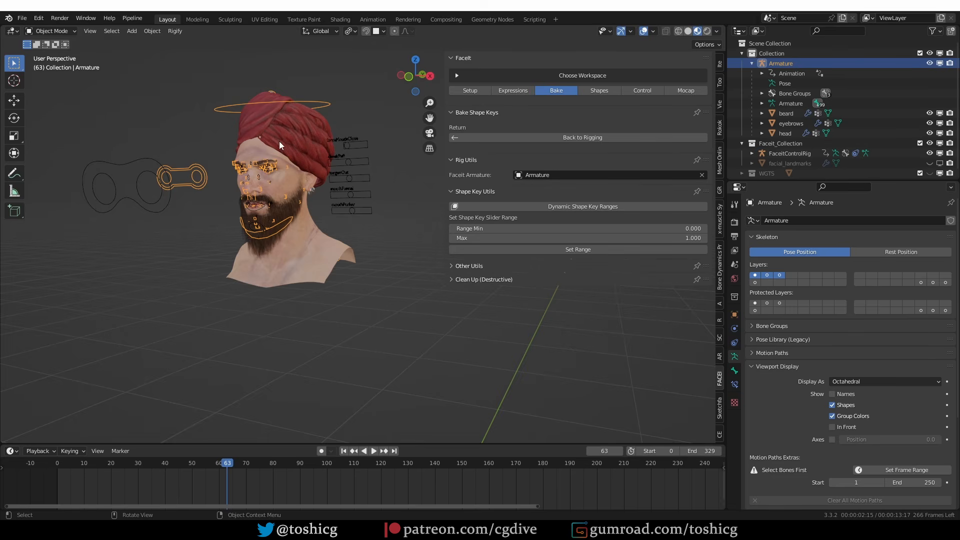
Pose the joined Armature by rotating its jaw_master bone -10° to test the jaw
{"action": "left_click", "coordinate": [56, 31]}
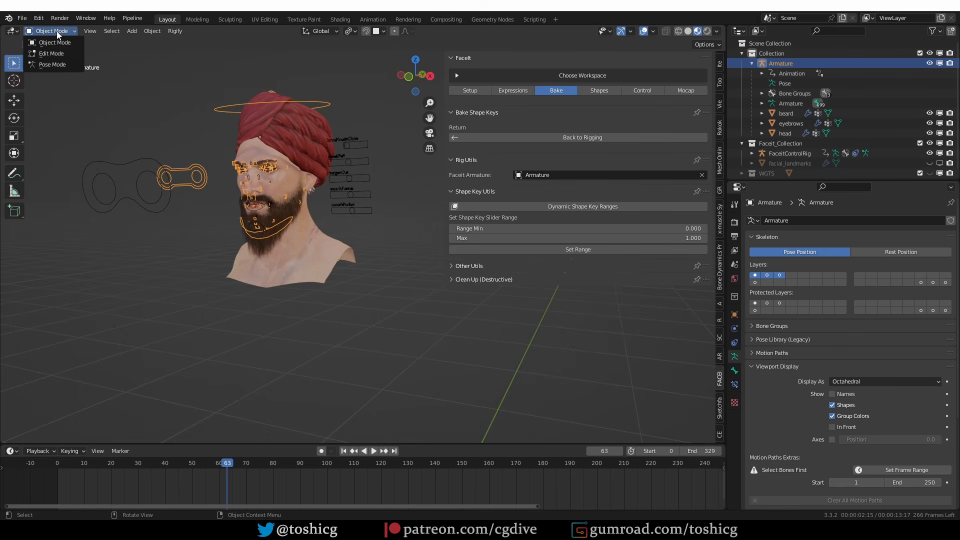
{"action": "left_click", "coordinate": [52, 65]}
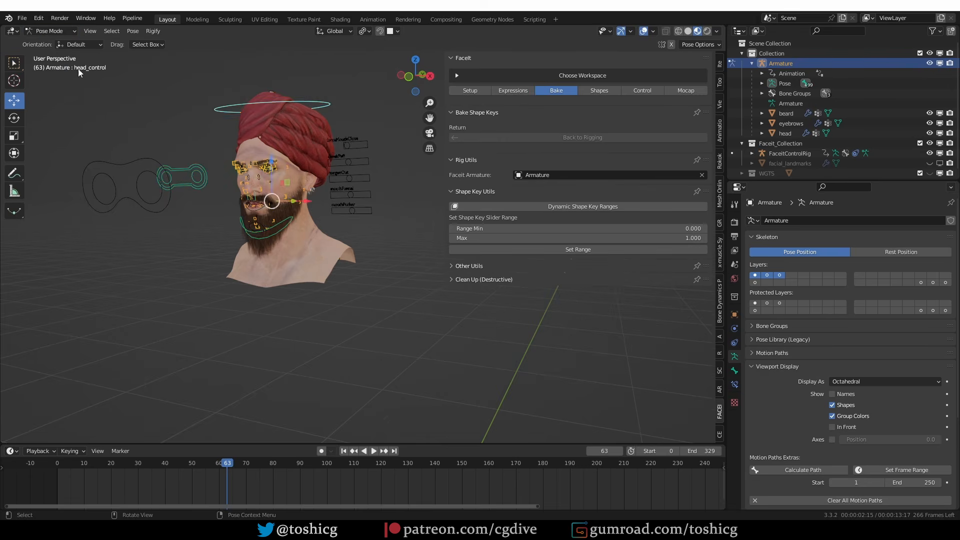
{"action": "scroll", "coordinate": [196, 183], "scroll_direction": "up", "scroll_amount": 2}
{"action": "key", "text": "r"}
{"action": "middle_click_drag", "start_coordinate": [370, 292], "coordinate": [315, 260]}
{"action": "left_click", "coordinate": [336, 295]}
{"action": "scroll", "coordinate": [307, 210], "scroll_direction": "up", "scroll_amount": 2}
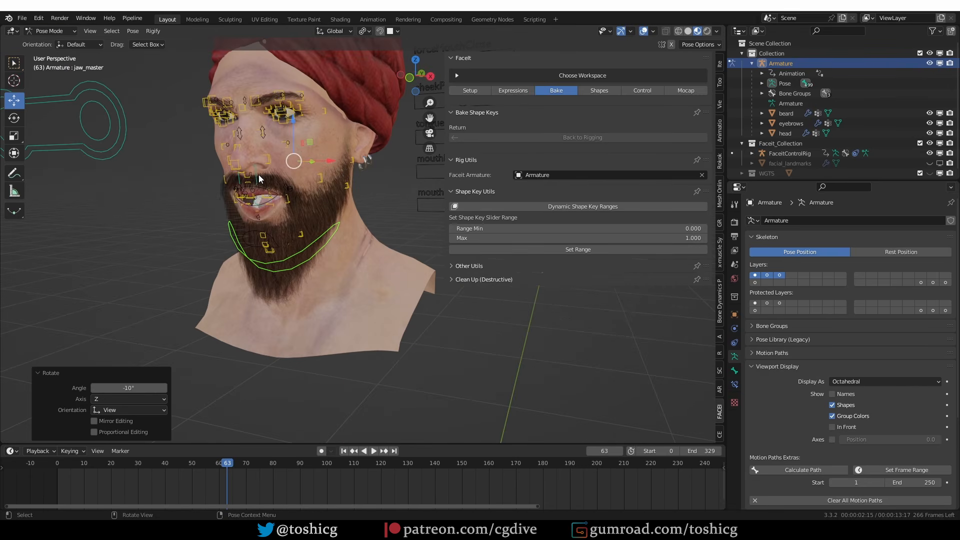
Trackball-rotate the head_control bone about 8° and -7° to test the joined rig's head movement
{"action": "scroll", "coordinate": [259, 178], "scroll_direction": "down", "scroll_amount": 4}
{"action": "left_click", "coordinate": [340, 89]}
{"action": "key", "text": "r"}
{"action": "key", "text": "r"}
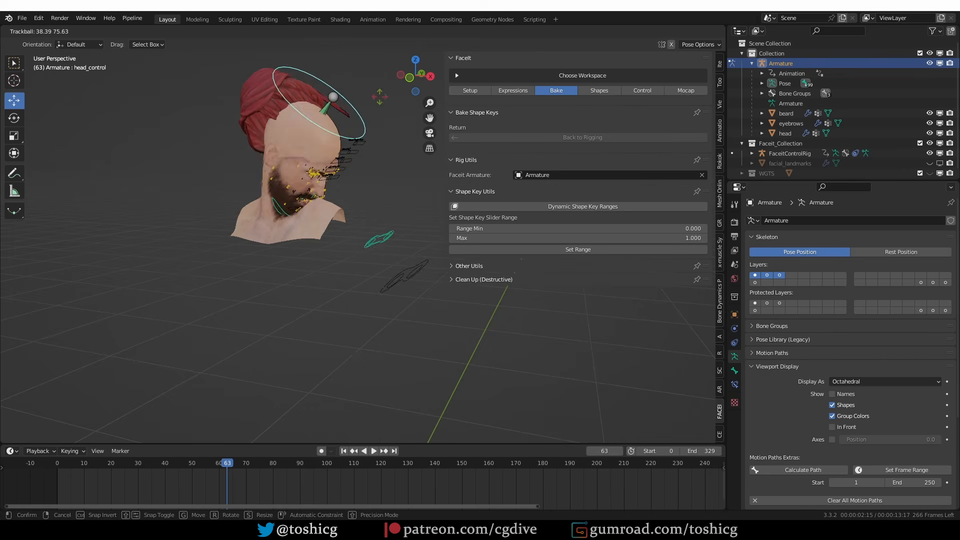
{"action": "left_click", "coordinate": [288, 70]}
{"action": "scroll", "coordinate": [288, 70], "scroll_direction": "up", "scroll_amount": 2}
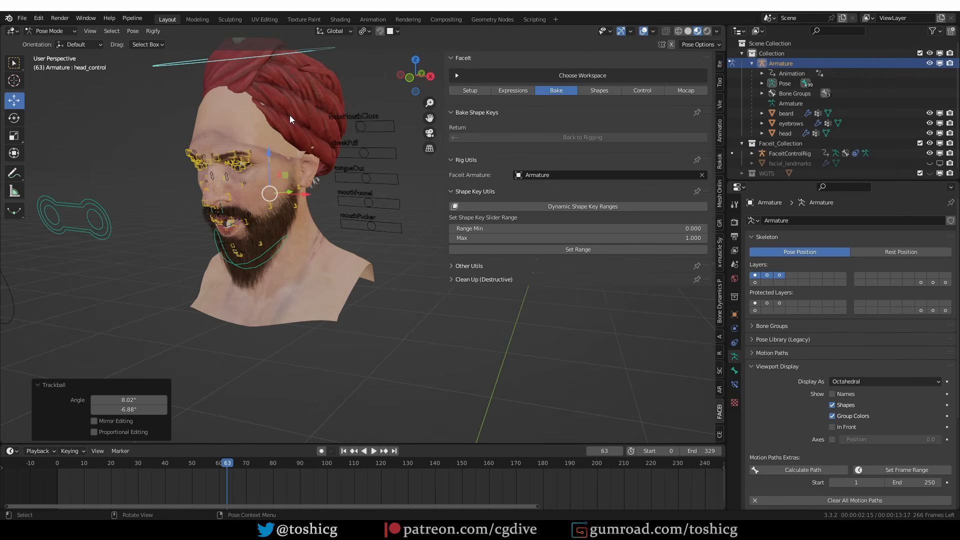
Examine Faceit's Setup options for the registered objects, existing rig and vertex groups
{"action": "left_click", "coordinate": [472, 94]}
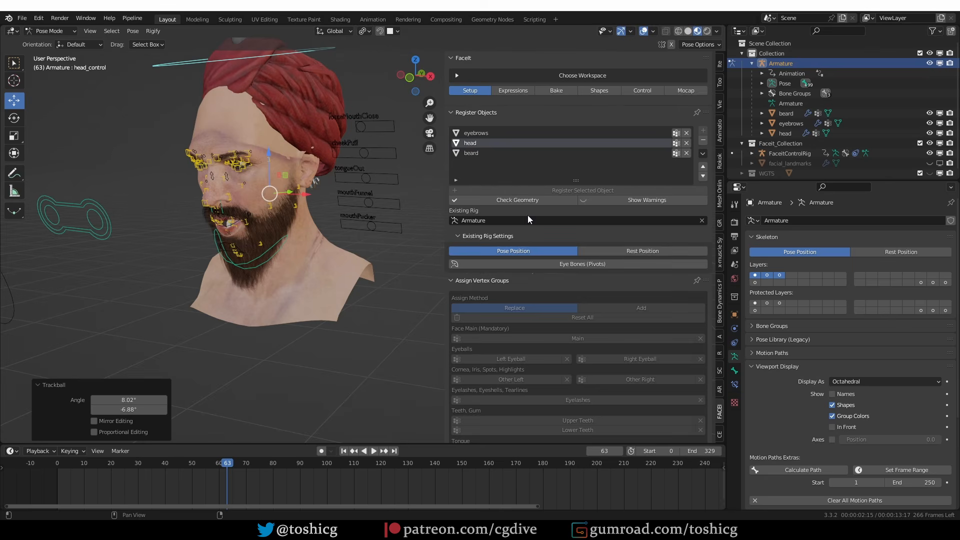
{"action": "scroll", "coordinate": [505, 396], "scroll_direction": "down", "scroll_amount": 3}
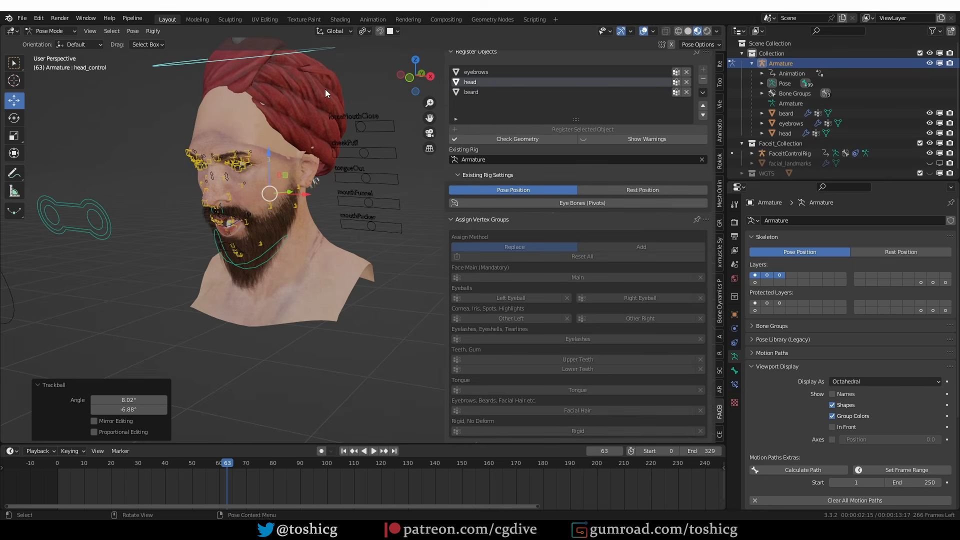
Show Faceit's Bake options and return the Armature to Object Mode
{"action": "scroll", "coordinate": [480, 153], "scroll_direction": "up", "scroll_amount": 3}
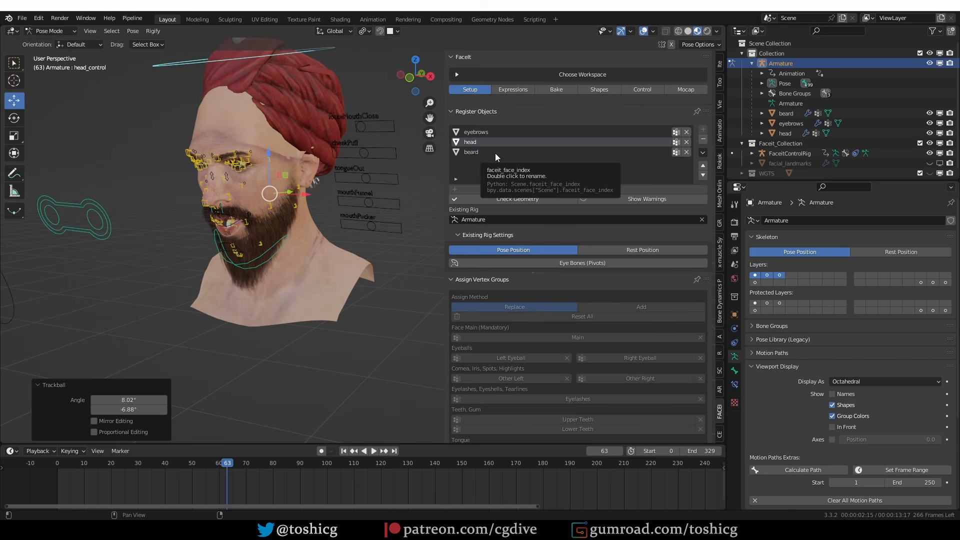
{"action": "left_click", "coordinate": [549, 90]}
{"action": "left_click", "coordinate": [55, 31]}
{"action": "left_click", "coordinate": [50, 42]}
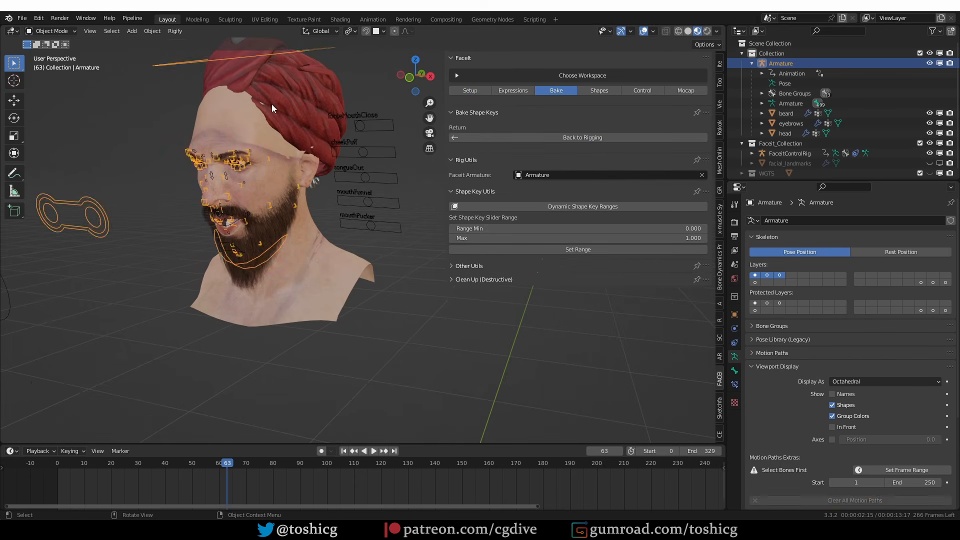
Enter Edit Mode on the head mesh and select all linked geometry of the turban and the earrings
{"action": "left_click", "coordinate": [272, 104]}
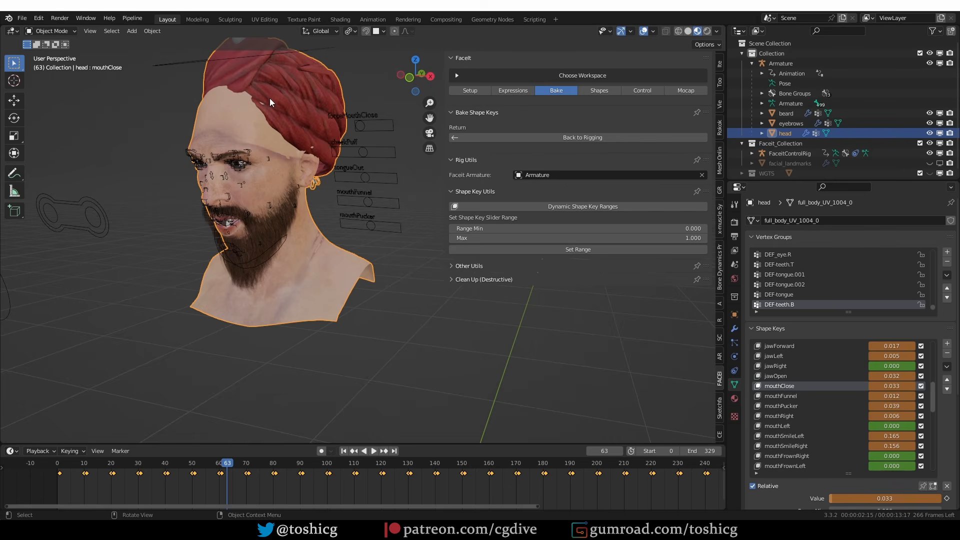
{"action": "key", "text": "ctrl+Tab"}
{"action": "left_click", "coordinate": [359, 100]}
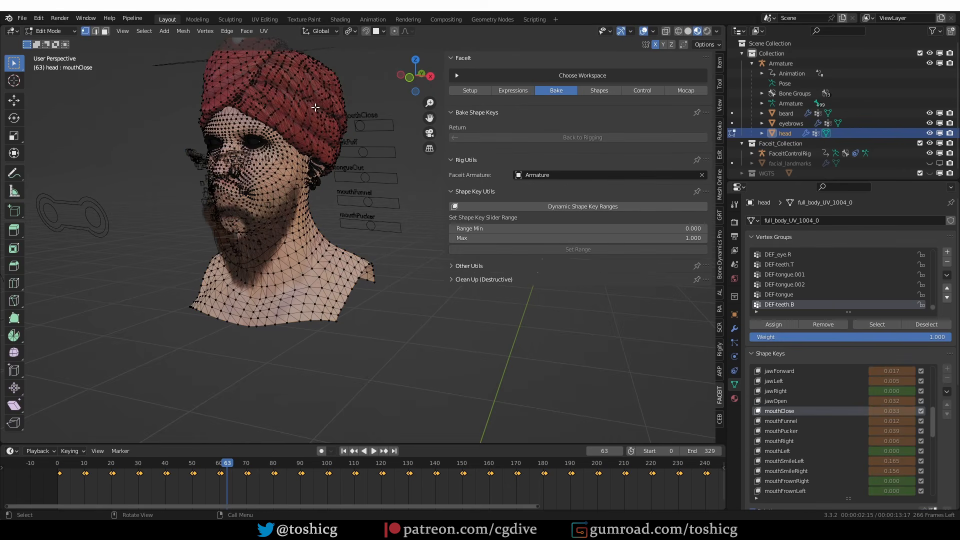
{"action": "key", "text": "l"}
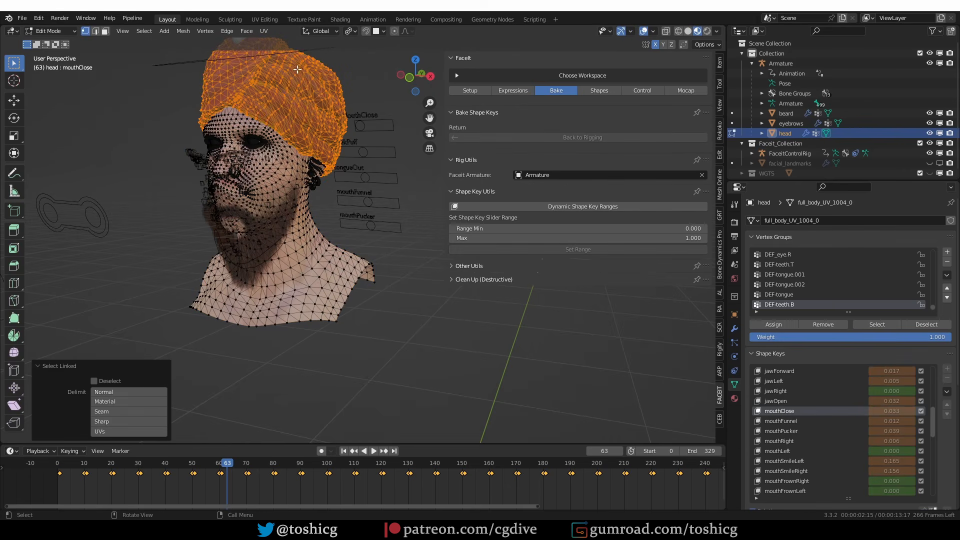
{"action": "scroll", "coordinate": [310, 130], "scroll_direction": "up", "scroll_amount": 8}
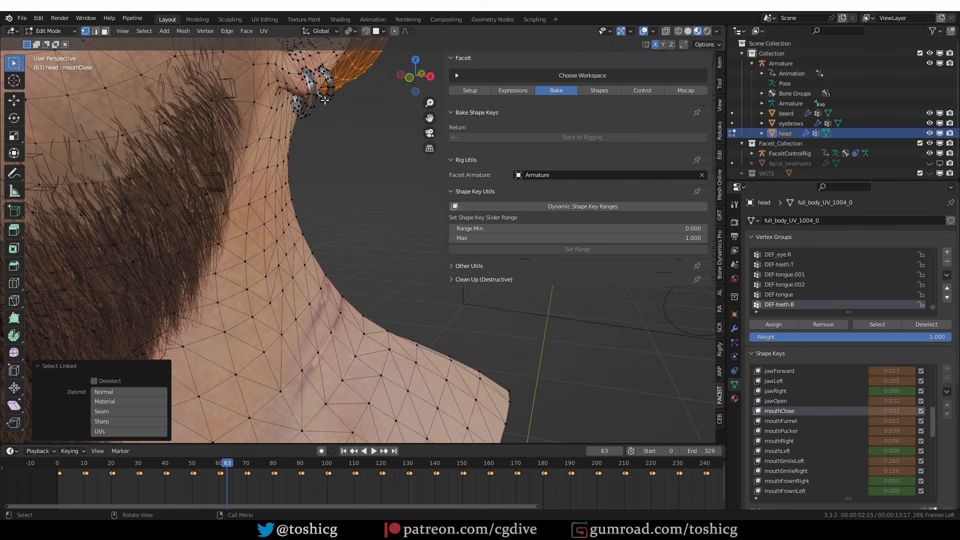
{"action": "key", "text": "l"}
{"action": "key", "text": "l"}
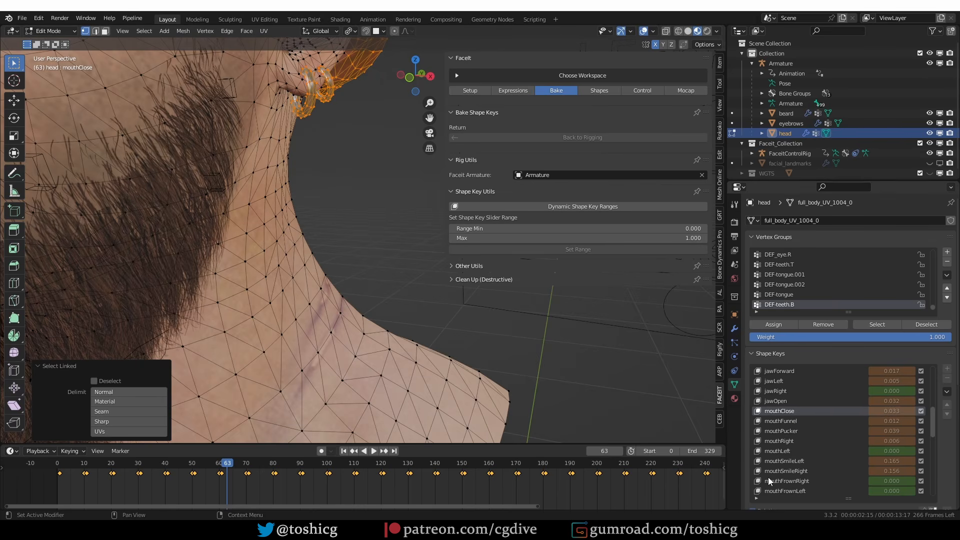
Filter the vertex groups by "head" and assign the selected turban and earring vertices to the head group at weight 1.000
{"action": "scroll", "coordinate": [768, 478], "scroll_direction": "down", "scroll_amount": 4}
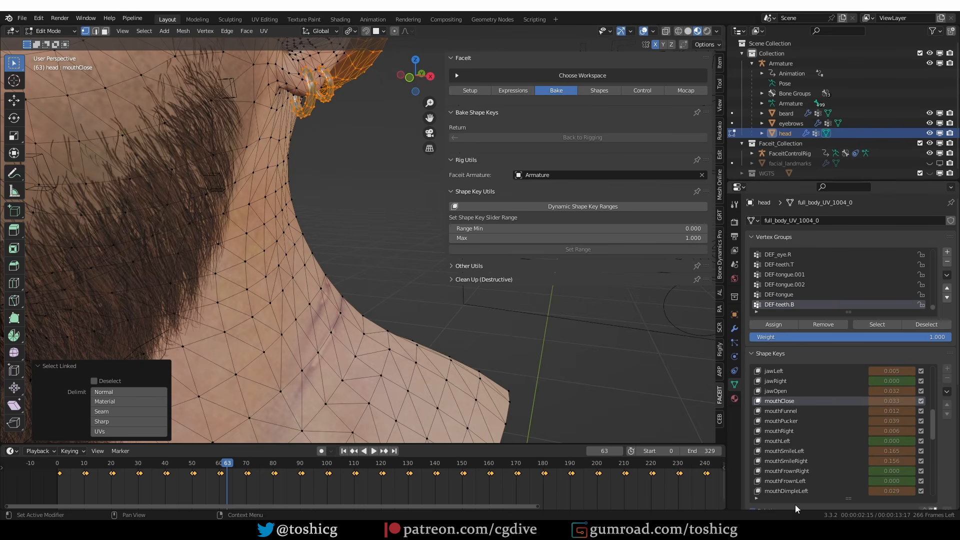
{"action": "left_click", "coordinate": [757, 312]}
{"action": "left_click", "coordinate": [775, 321]}
{"action": "type", "text": "he"}
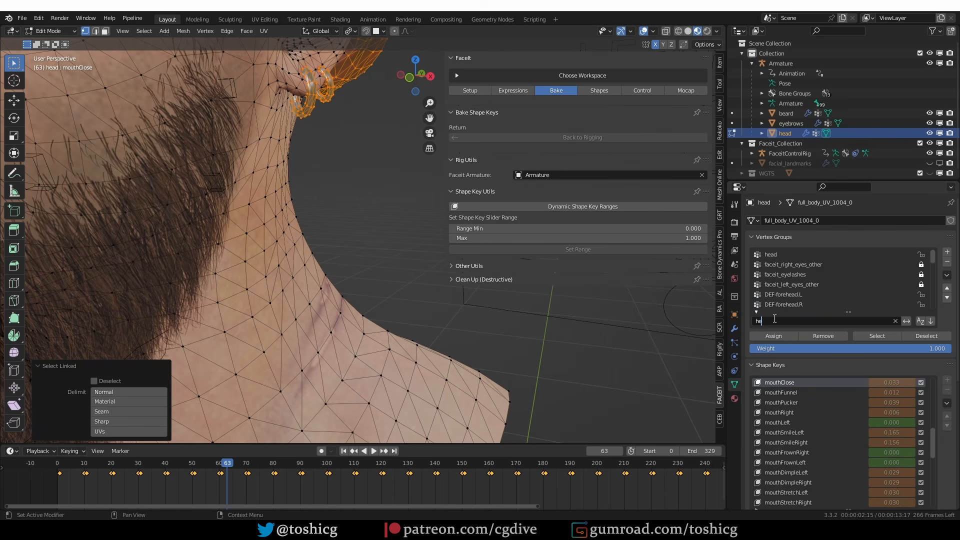
{"action": "type", "text": "ad"}
{"action": "key", "text": "Return"}
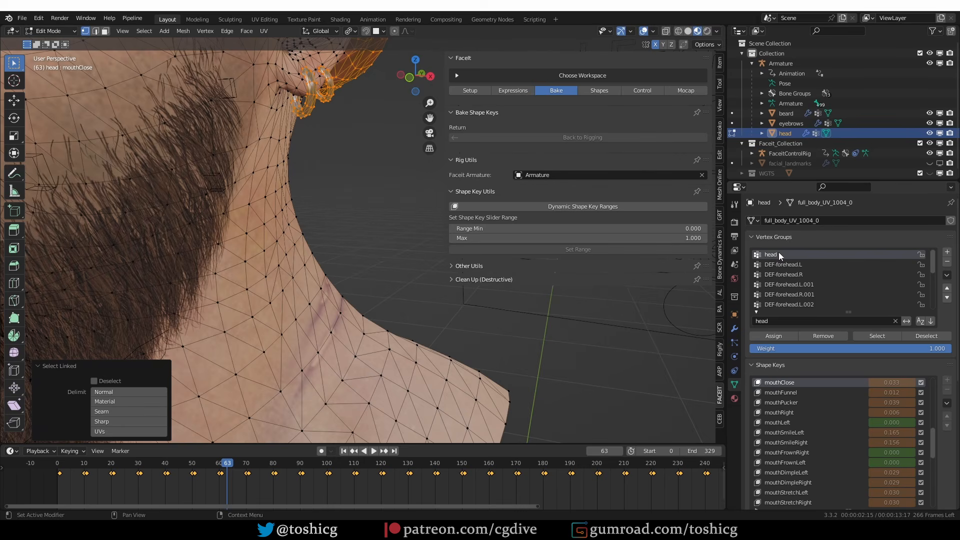
{"action": "scroll", "coordinate": [348, 213], "scroll_direction": "down", "scroll_amount": 5}
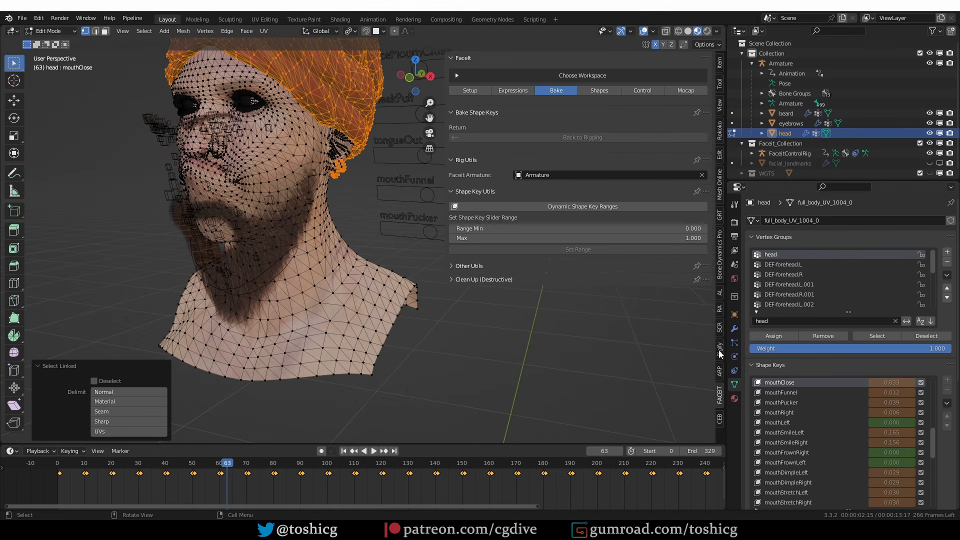
{"action": "left_click", "coordinate": [773, 337]}
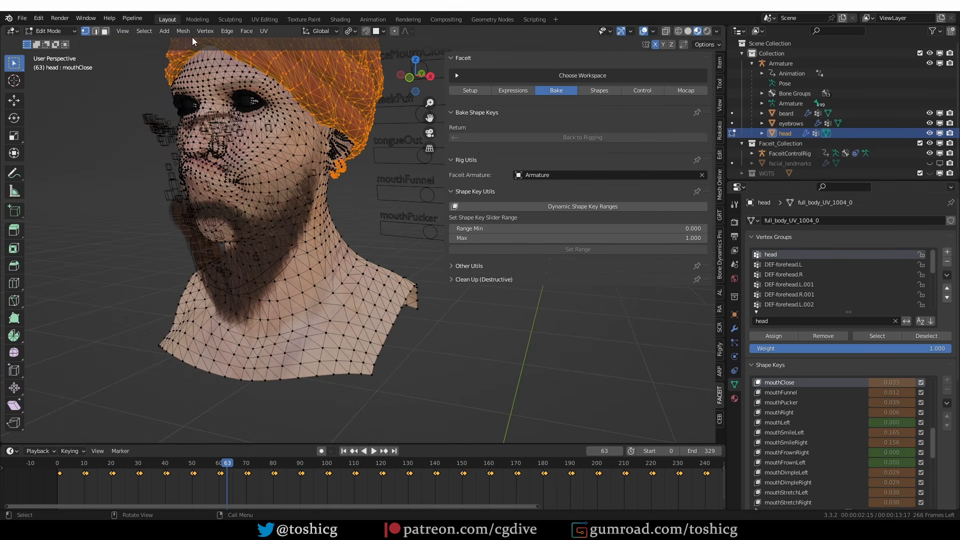
Return the head mesh to Object Mode and put the joined Armature into Pose Mode
{"action": "left_click", "coordinate": [59, 28]}
{"action": "left_click", "coordinate": [56, 38]}
{"action": "scroll", "coordinate": [247, 184], "scroll_direction": "down", "scroll_amount": 5}
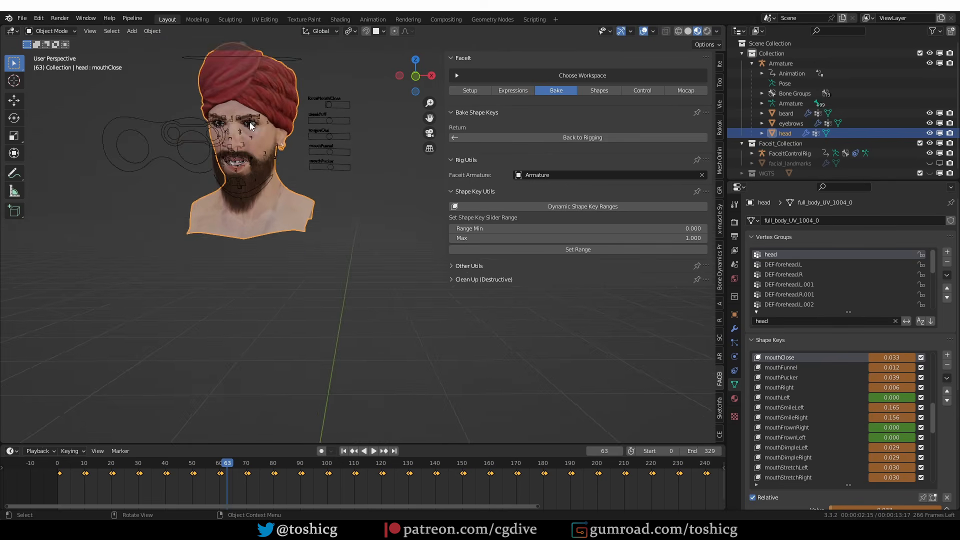
{"action": "scroll", "coordinate": [247, 184], "scroll_direction": "up", "scroll_amount": 2}
{"action": "left_click", "coordinate": [61, 33]}
{"action": "left_click", "coordinate": [53, 42]}
{"action": "left_click", "coordinate": [159, 115]}
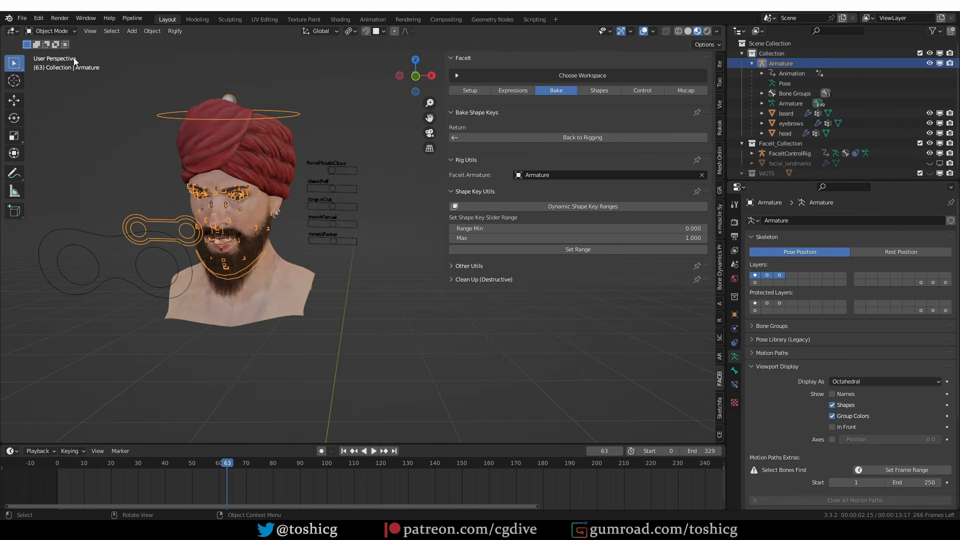
{"action": "left_click", "coordinate": [59, 31]}
{"action": "left_click", "coordinate": [54, 64]}
Trackball-rotate the Armature's head_control bone about -5° and 37° to test how the turban and earrings follow the head
{"action": "left_click", "coordinate": [265, 123]}
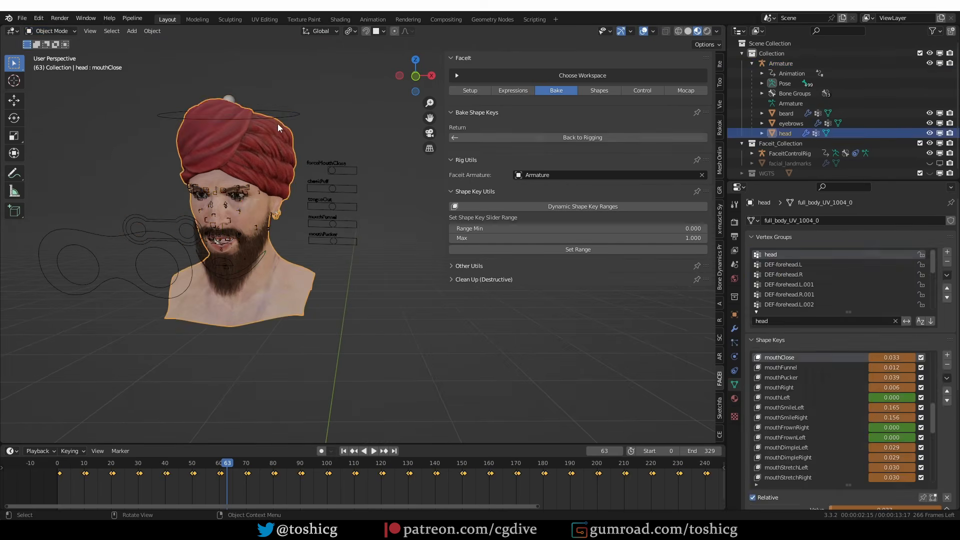
{"action": "key", "text": "r"}
{"action": "key", "text": "r"}
{"action": "right_click", "coordinate": [325, 130]}
{"action": "left_click", "coordinate": [288, 116]}
{"action": "key", "text": "r"}
{"action": "key", "text": "r"}
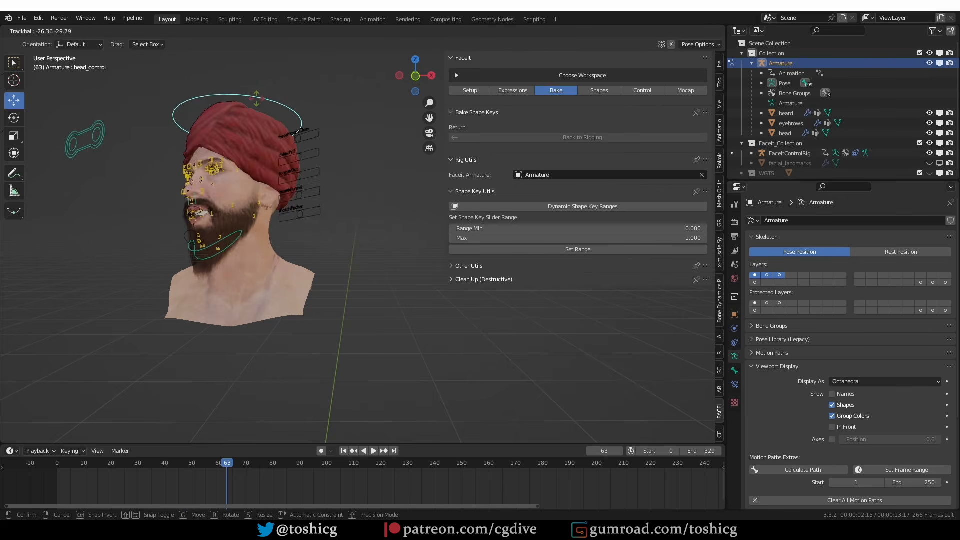
{"action": "left_click", "coordinate": [317, 206]}
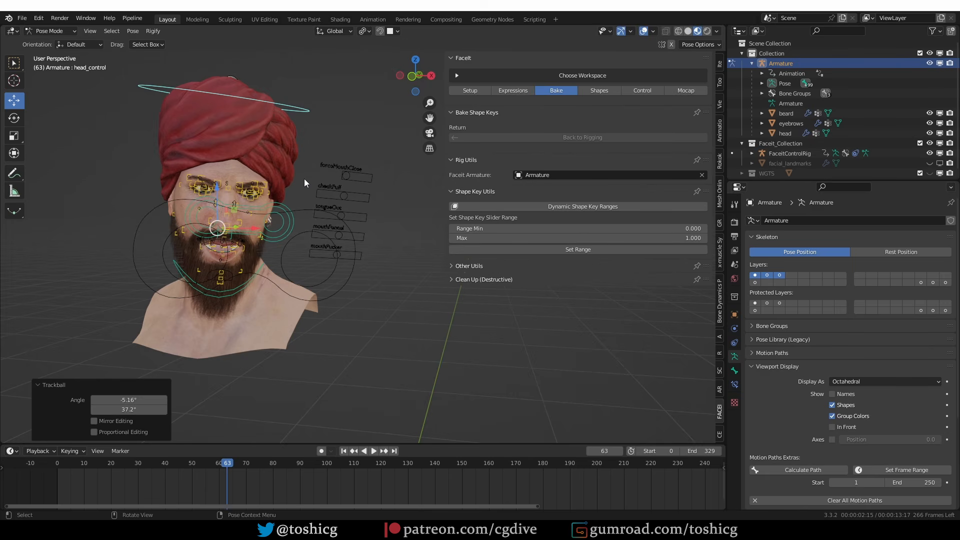
Try rotating the jaw_master bone from a side view to test the jaw's movement
{"action": "middle_click_drag", "start_coordinate": [299, 218], "coordinate": [215, 240]}
{"action": "scroll", "coordinate": [184, 266], "scroll_direction": "up", "scroll_amount": 2}
{"action": "left_click", "coordinate": [194, 283]}
{"action": "key", "text": "r"}
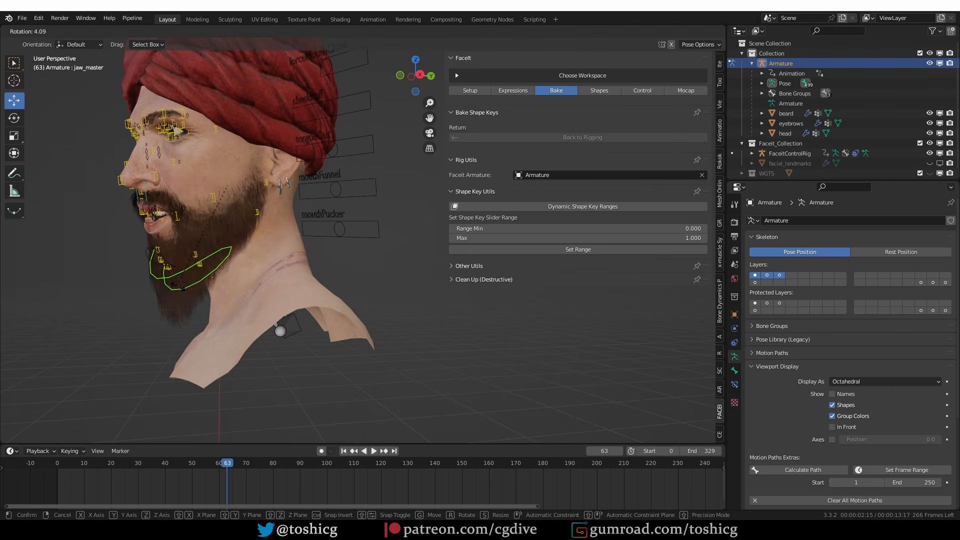
{"action": "right_click", "coordinate": [190, 291]}
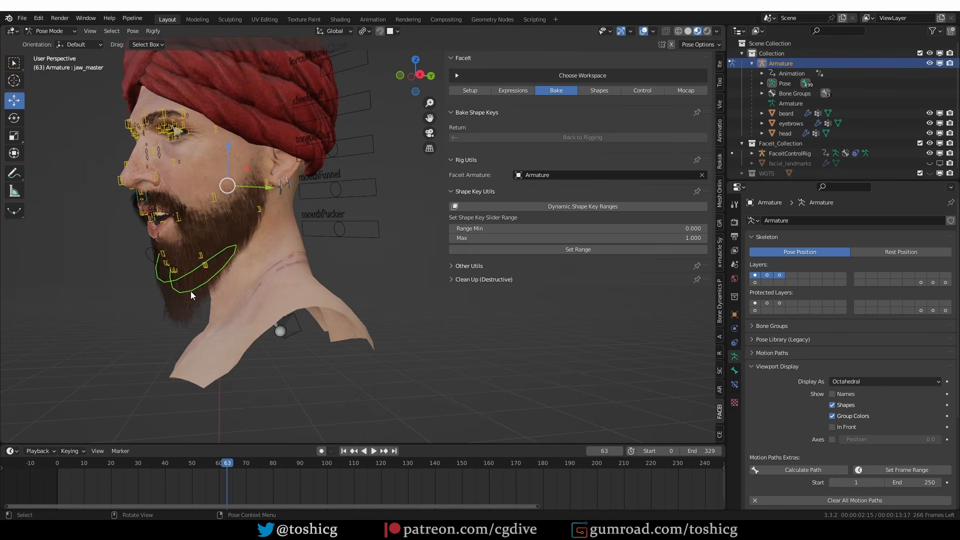
Return the Armature to Object Mode, select FaceitControlRig and put it into Pose Mode
{"action": "scroll", "coordinate": [130, 136], "scroll_direction": "down", "scroll_amount": 3}
{"action": "left_click", "coordinate": [64, 30]}
{"action": "left_click", "coordinate": [56, 43]}
{"action": "scroll", "coordinate": [58, 202], "scroll_direction": "down", "scroll_amount": 2}
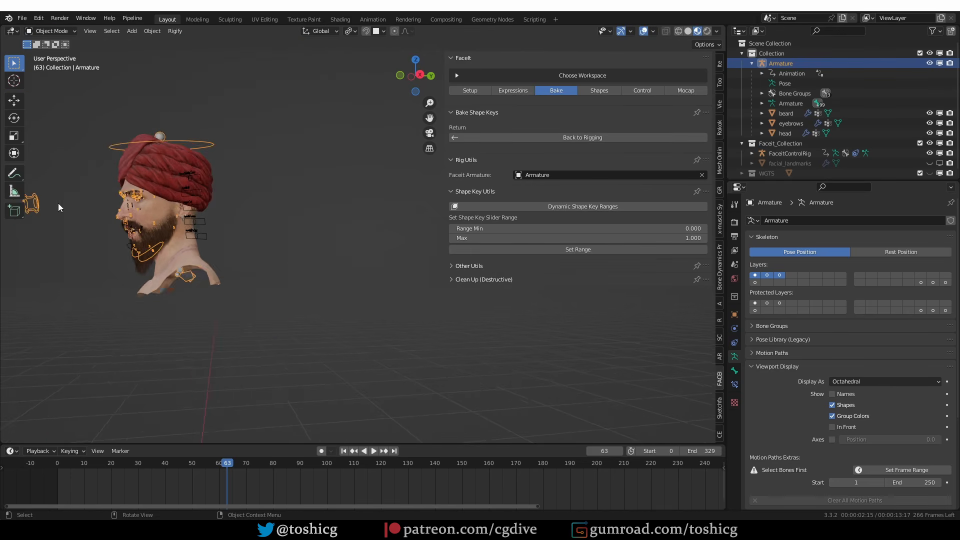
{"action": "middle_click_drag", "start_coordinate": [85, 203], "coordinate": [123, 201]}
{"action": "left_click", "coordinate": [260, 218]}
{"action": "left_click", "coordinate": [223, 223]}
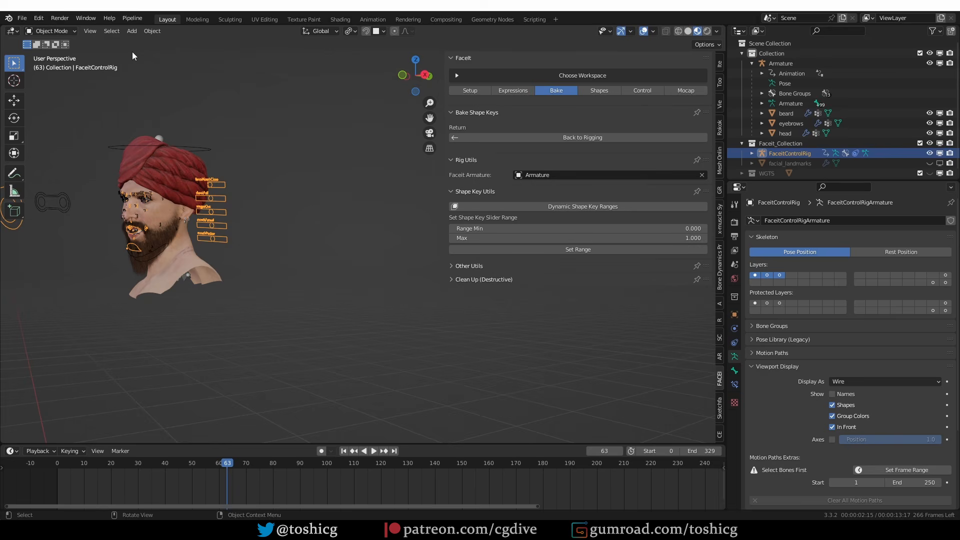
{"action": "left_click", "coordinate": [56, 32]}
{"action": "left_click", "coordinate": [58, 65]}
Try moving the control rig's c_jaw_target bone to test how it drives the jaw shapes
{"action": "scroll", "coordinate": [163, 270], "scroll_direction": "up", "scroll_amount": 4}
{"action": "left_click", "coordinate": [97, 239]}
{"action": "key", "text": "g"}
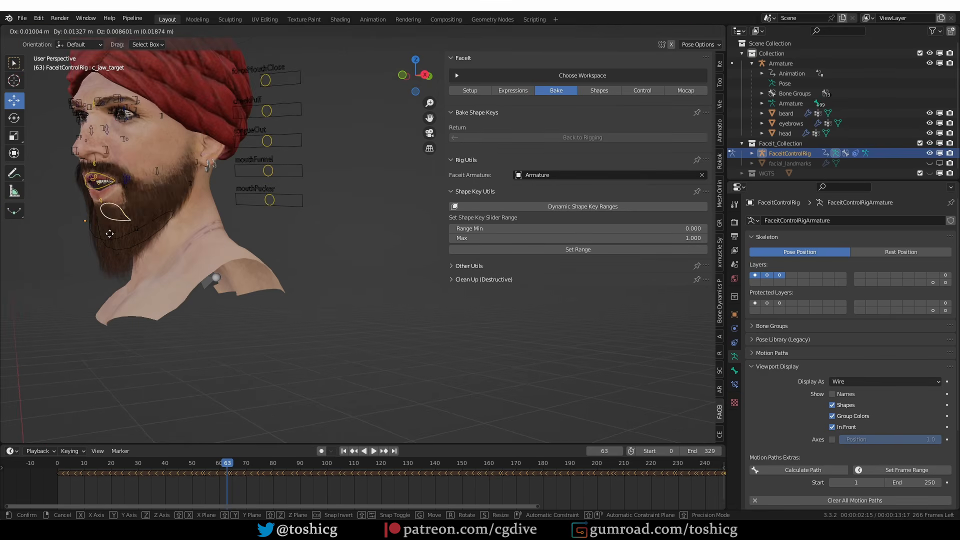
{"action": "right_click", "coordinate": [42, 243]}
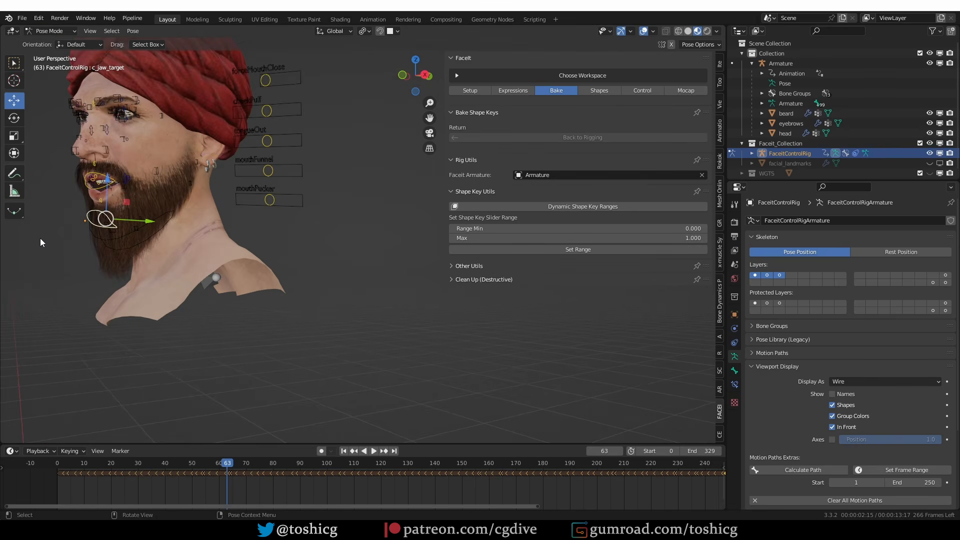